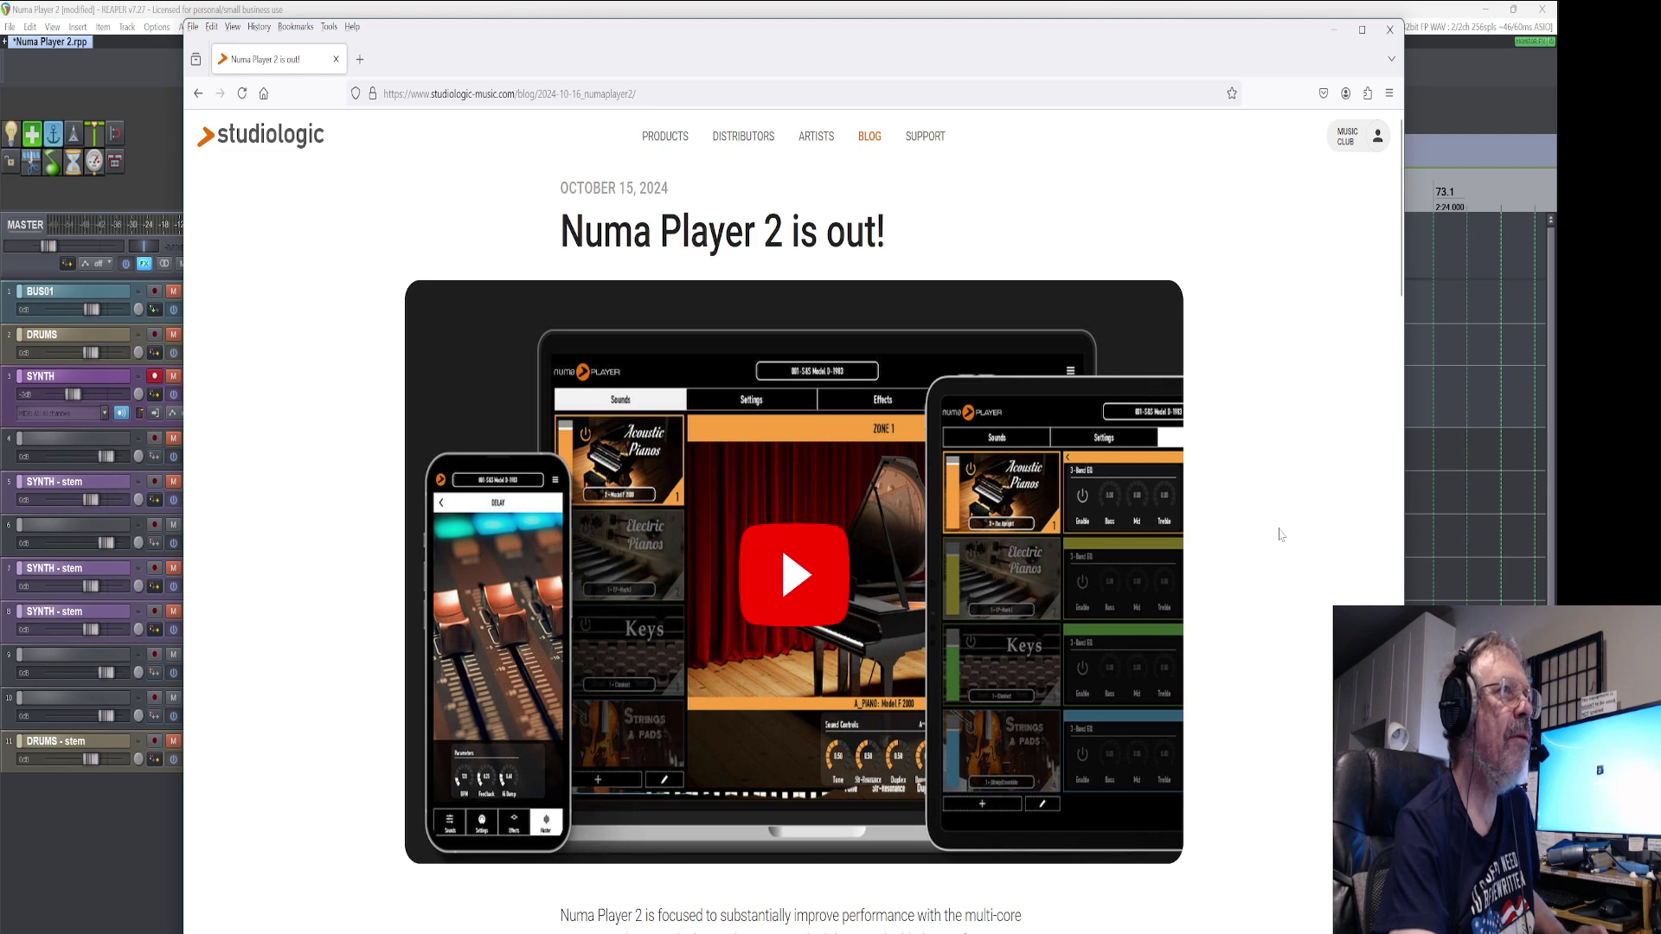
Download the Windows version of Numa Player from the release announcement's desktop download link
scroll(1254, 476, down, 15)
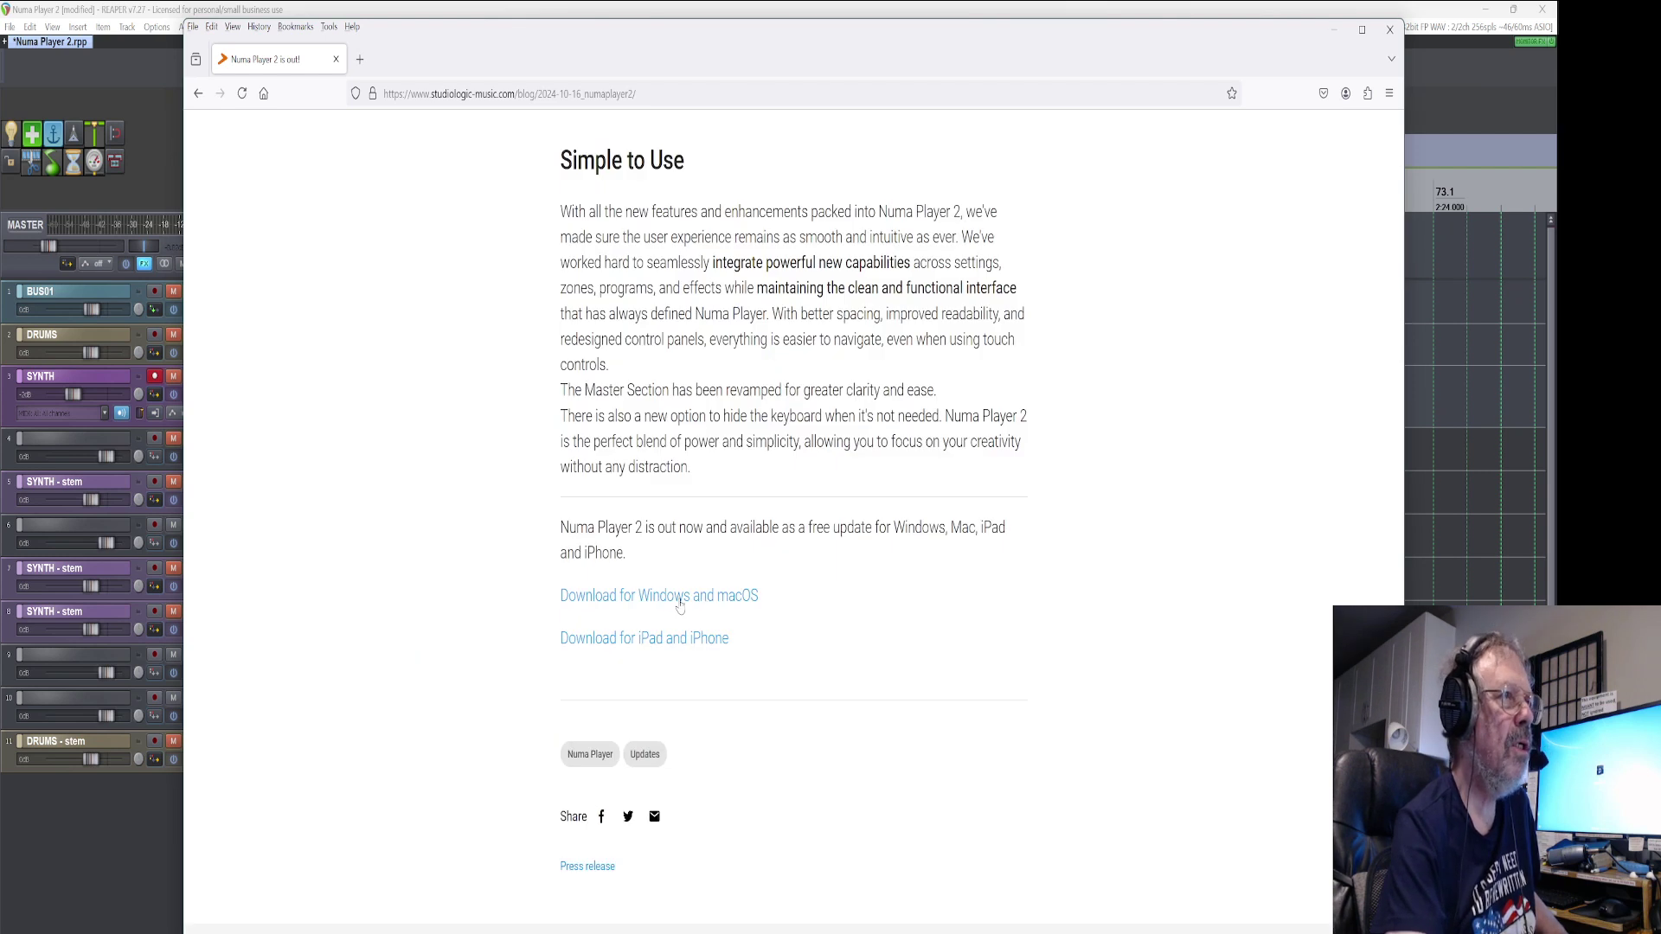
click(684, 597)
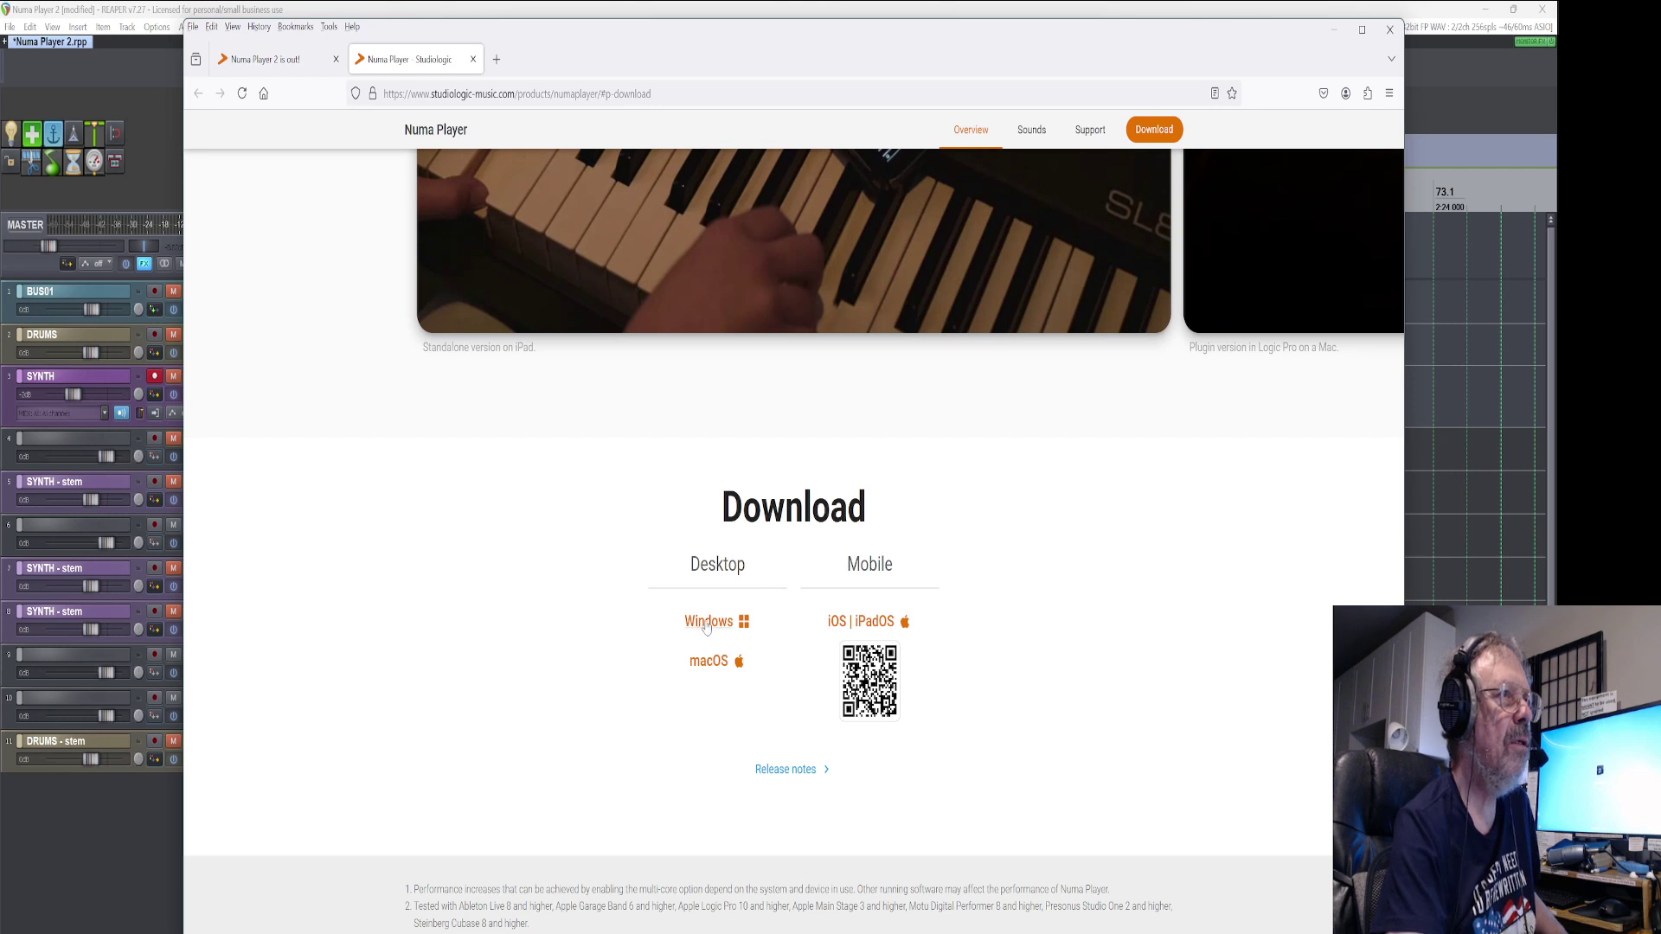
click(707, 624)
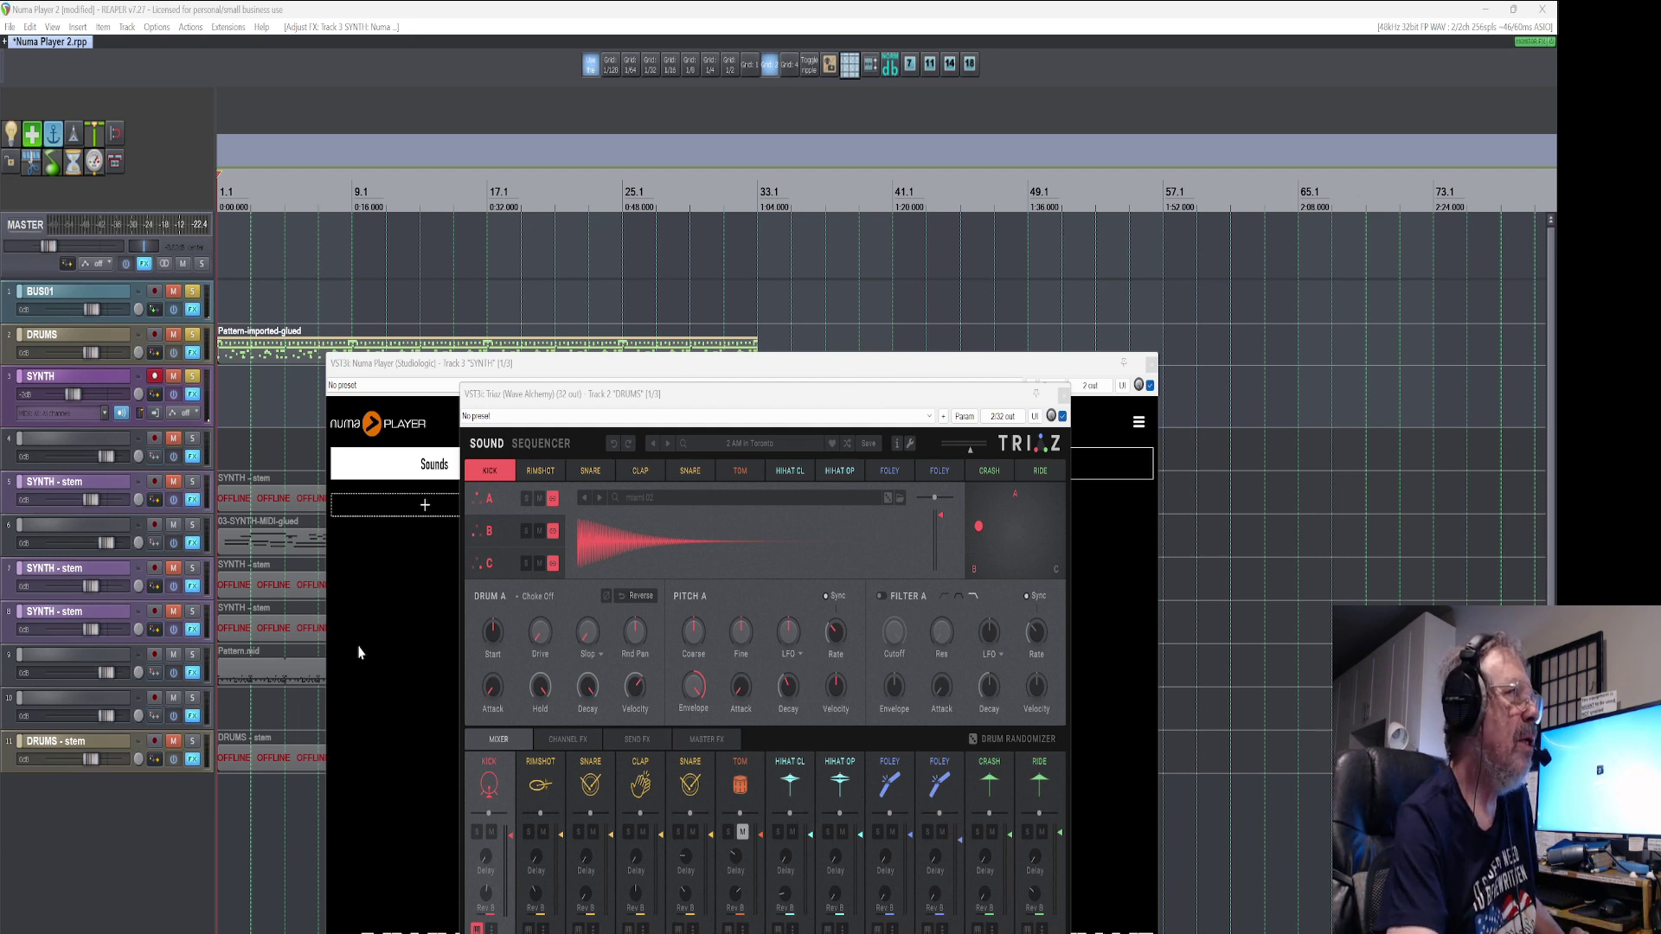
Solo the DRUMS - stem track instead of the DRUMS track and close the Triaz plugin window
key(space)
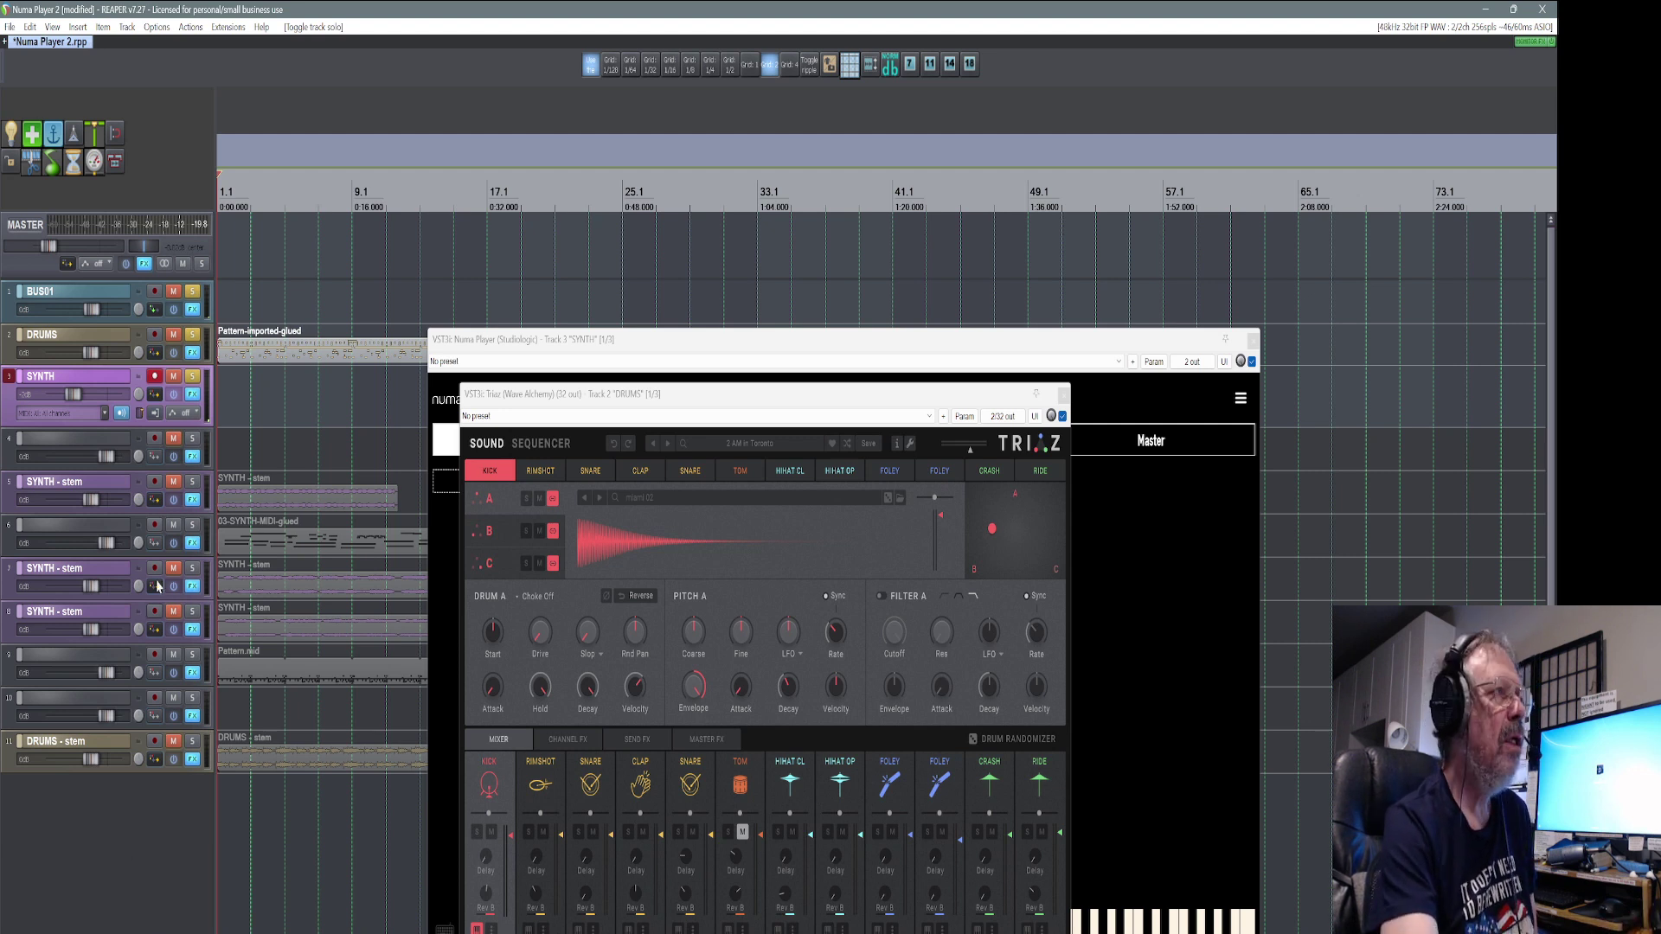
click(192, 336)
click(192, 741)
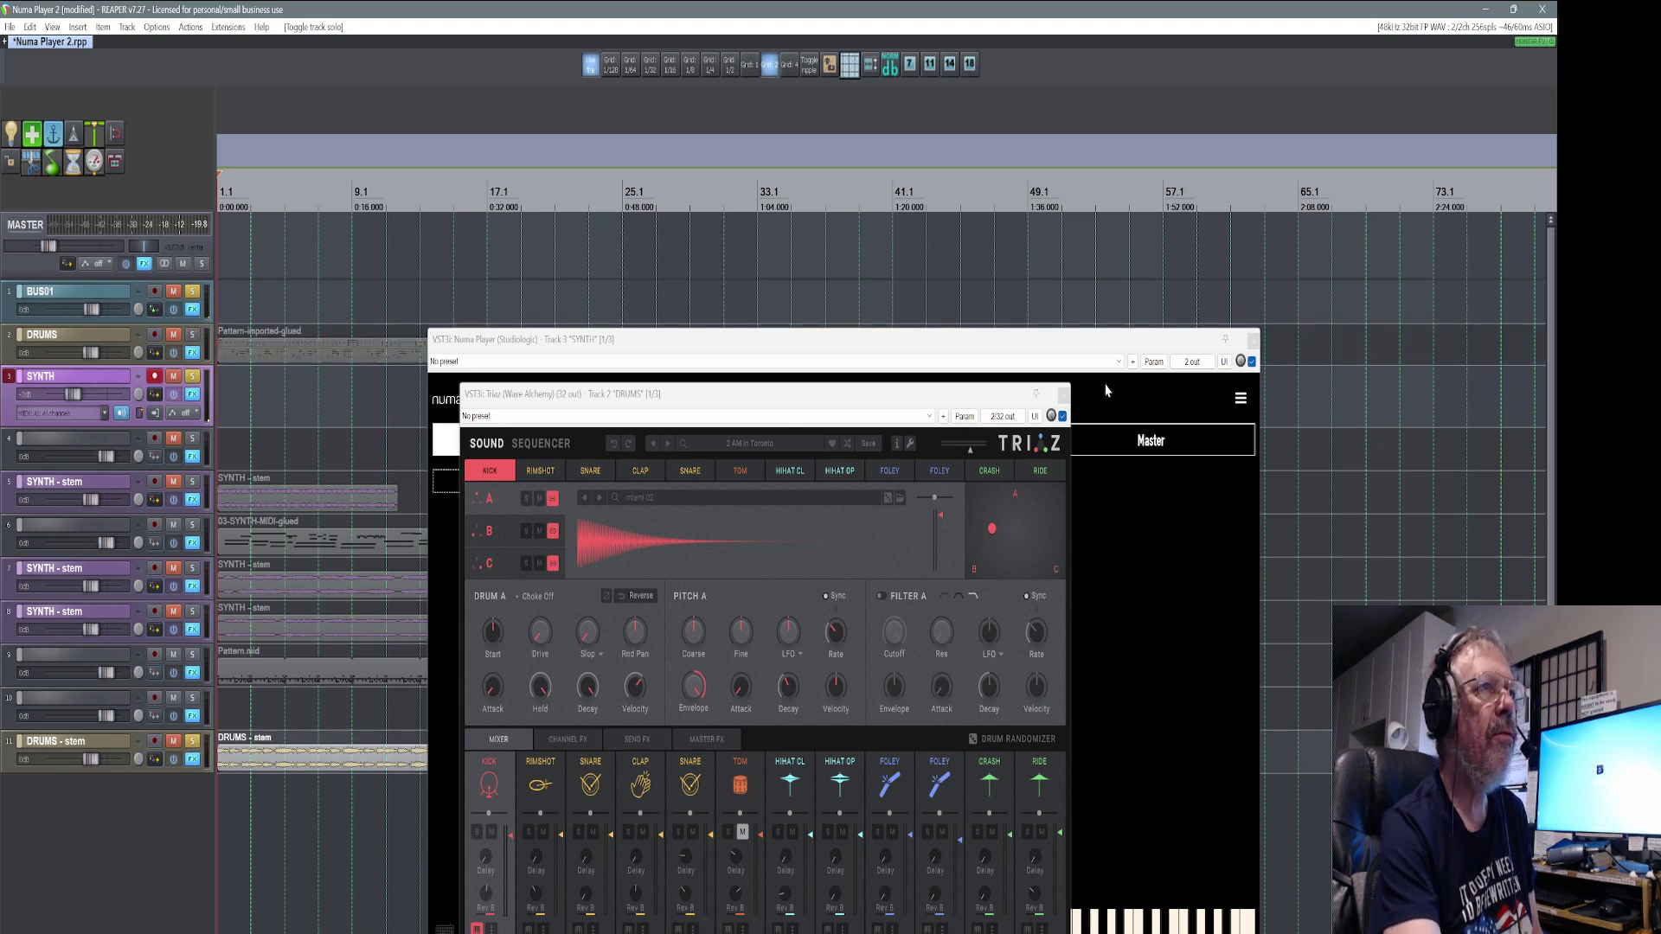
click(1064, 398)
click(1064, 396)
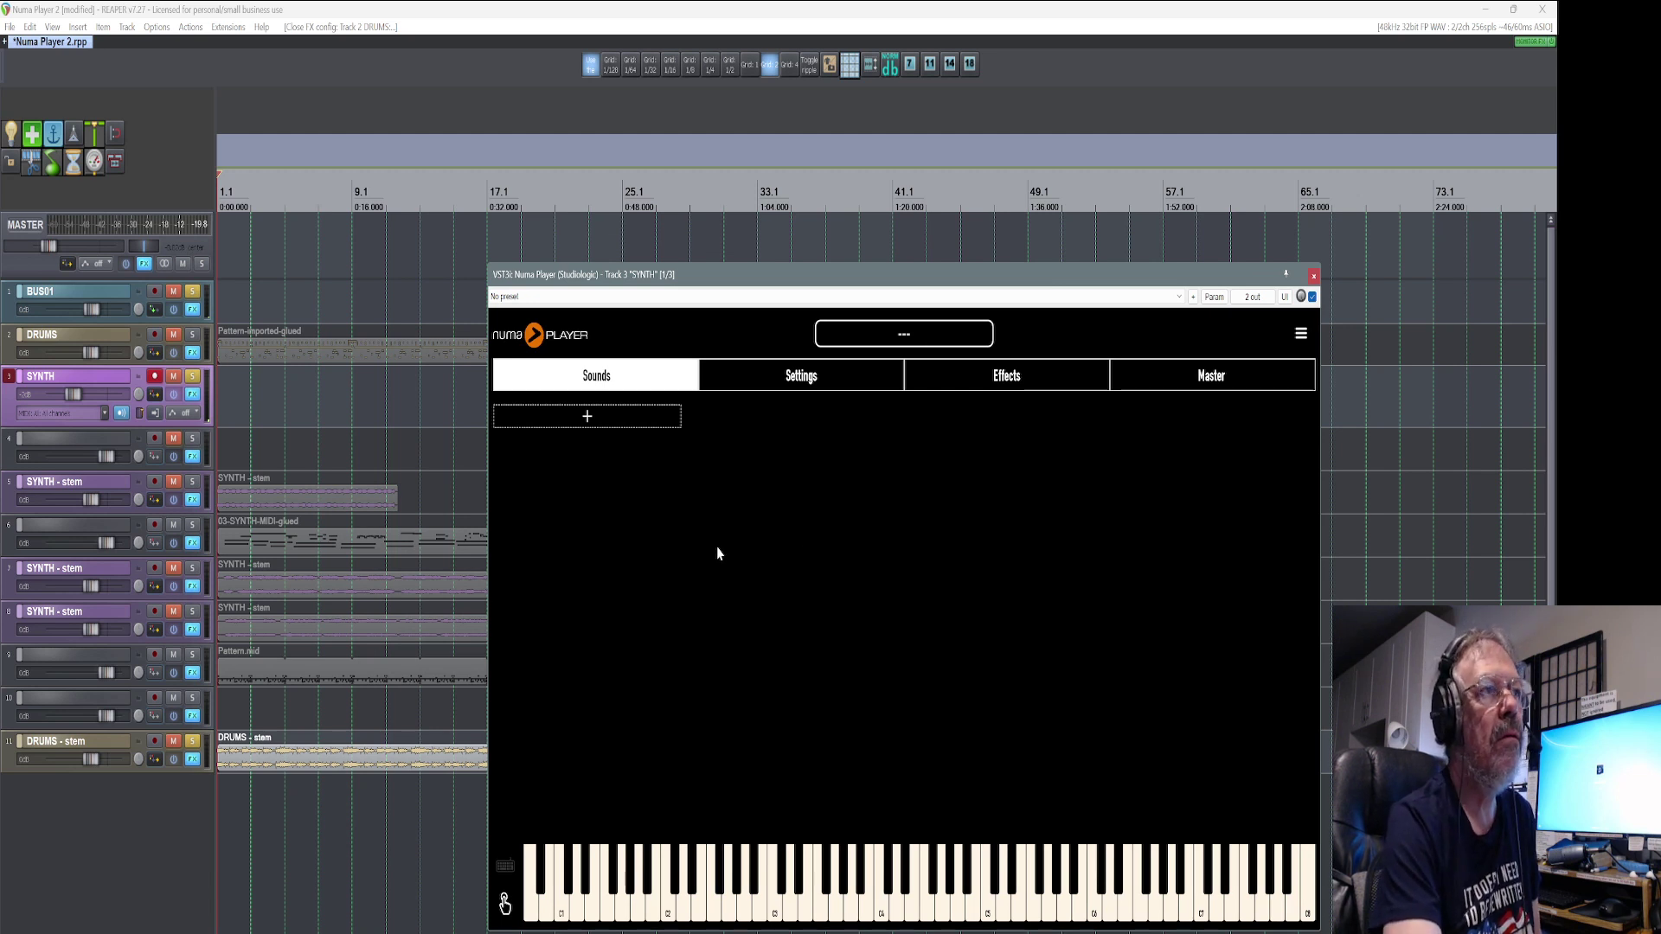
Add the Acoustic Pianos sound 1 - Model D 1983 as the first zone in Numa Player
click(586, 416)
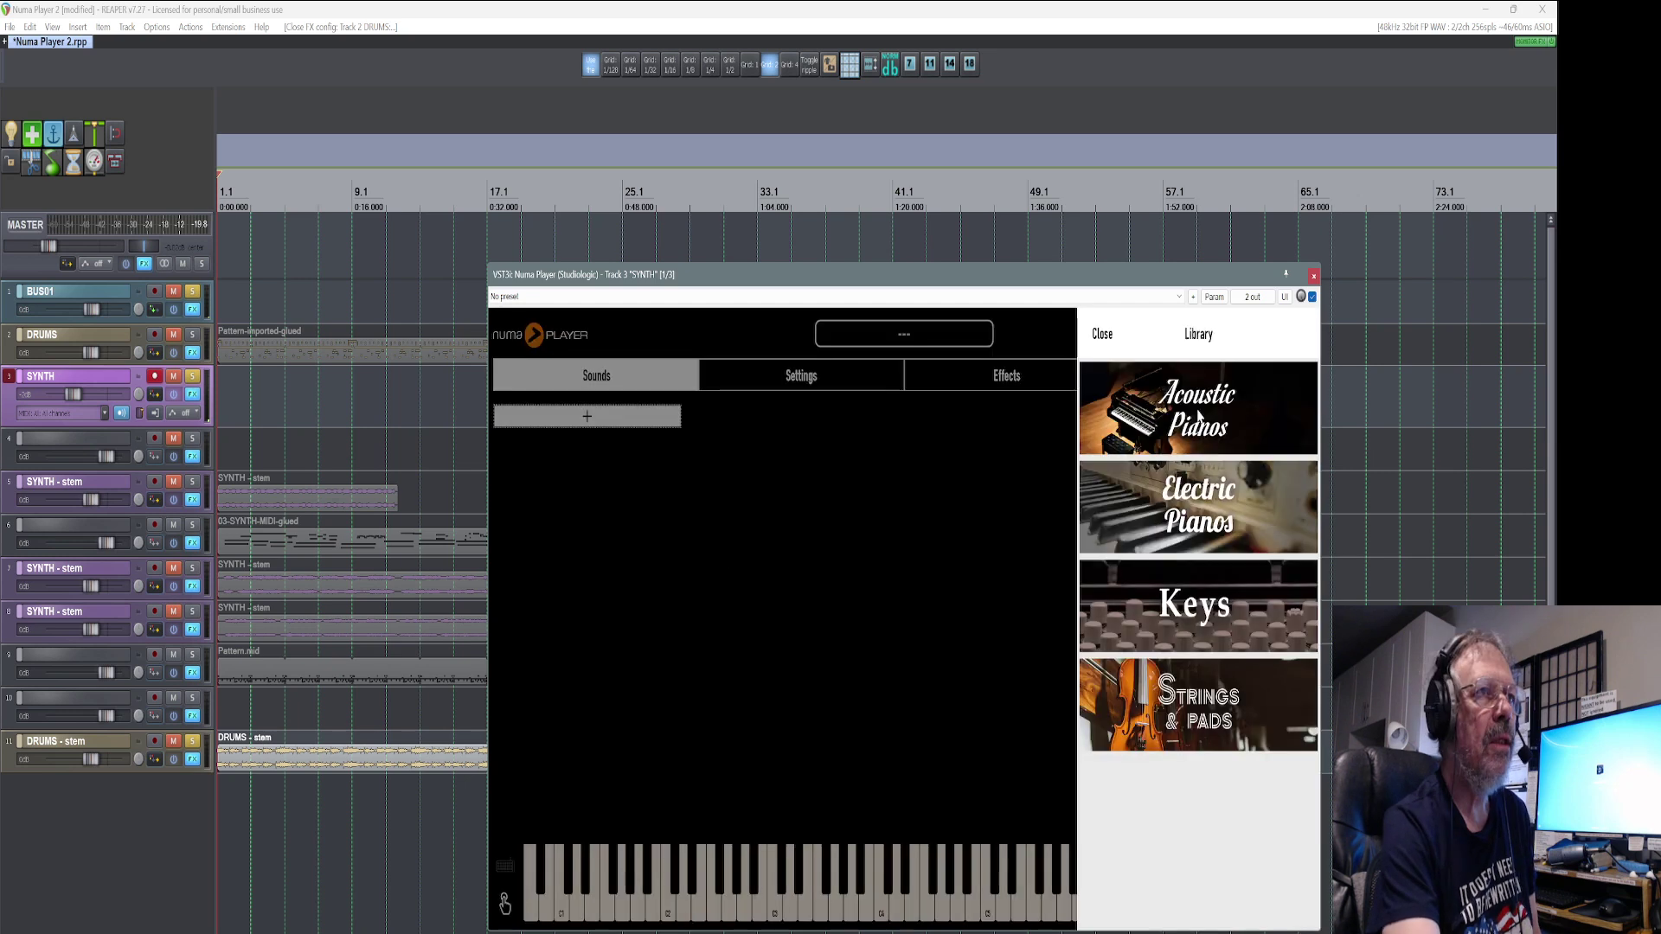
click(1200, 417)
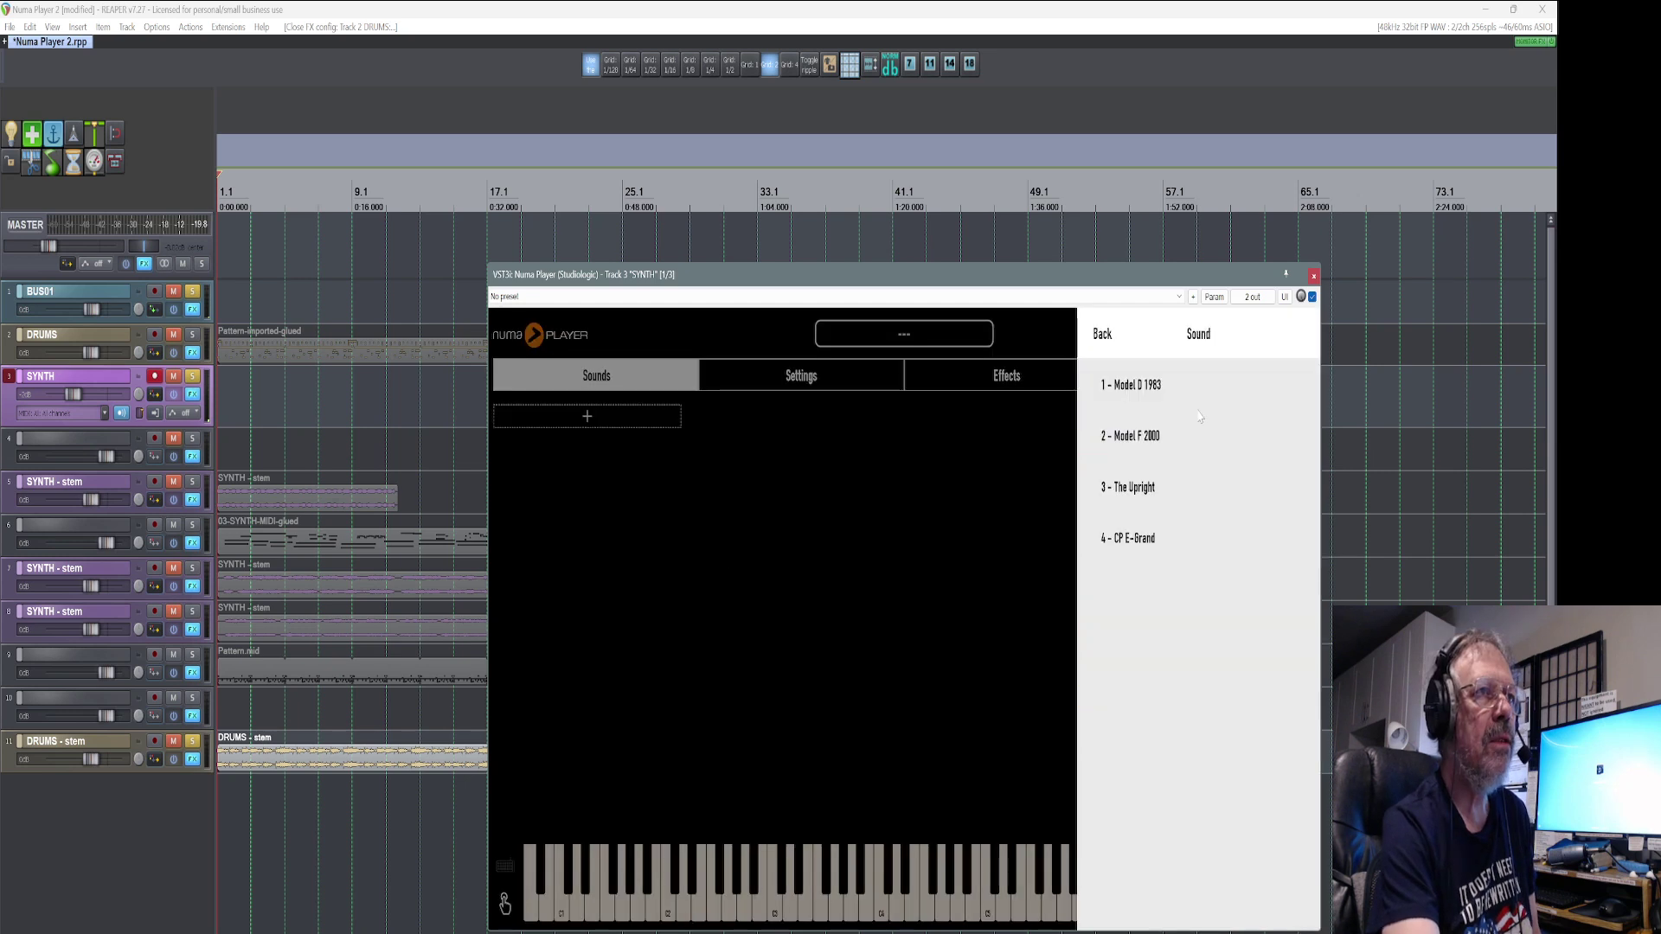
click(1146, 388)
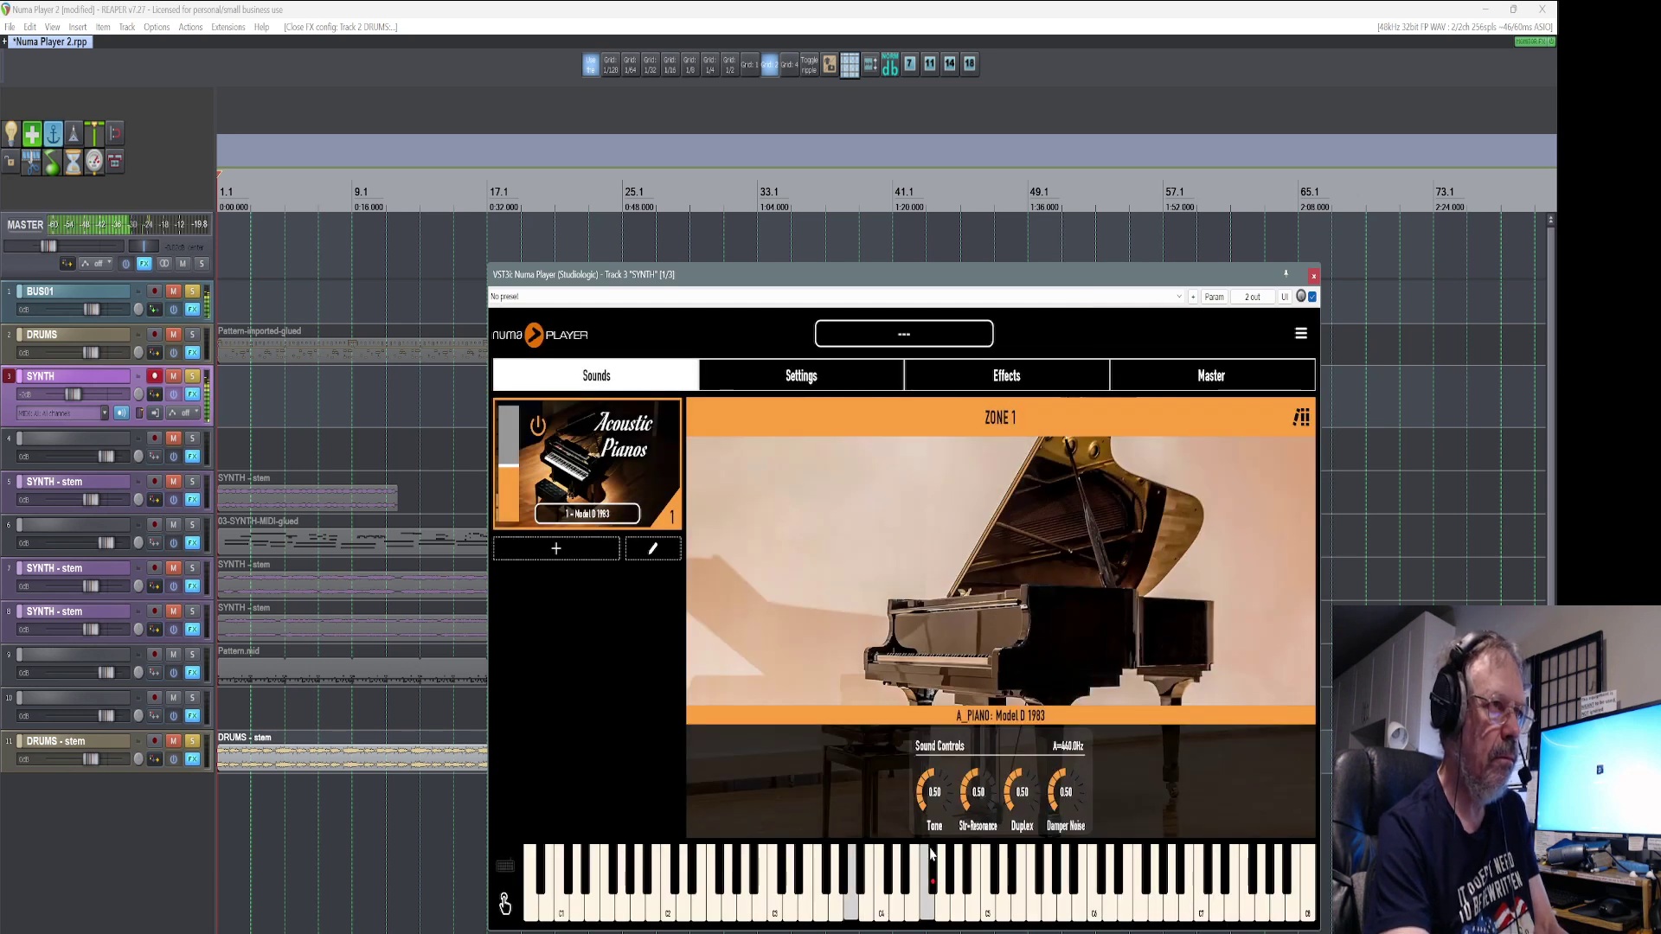
Set the piano's Tone to 1.00, string resonance to 0.41 and Duplex to 0.53, and adjust the damper noise
drag(925, 809, 931, 908)
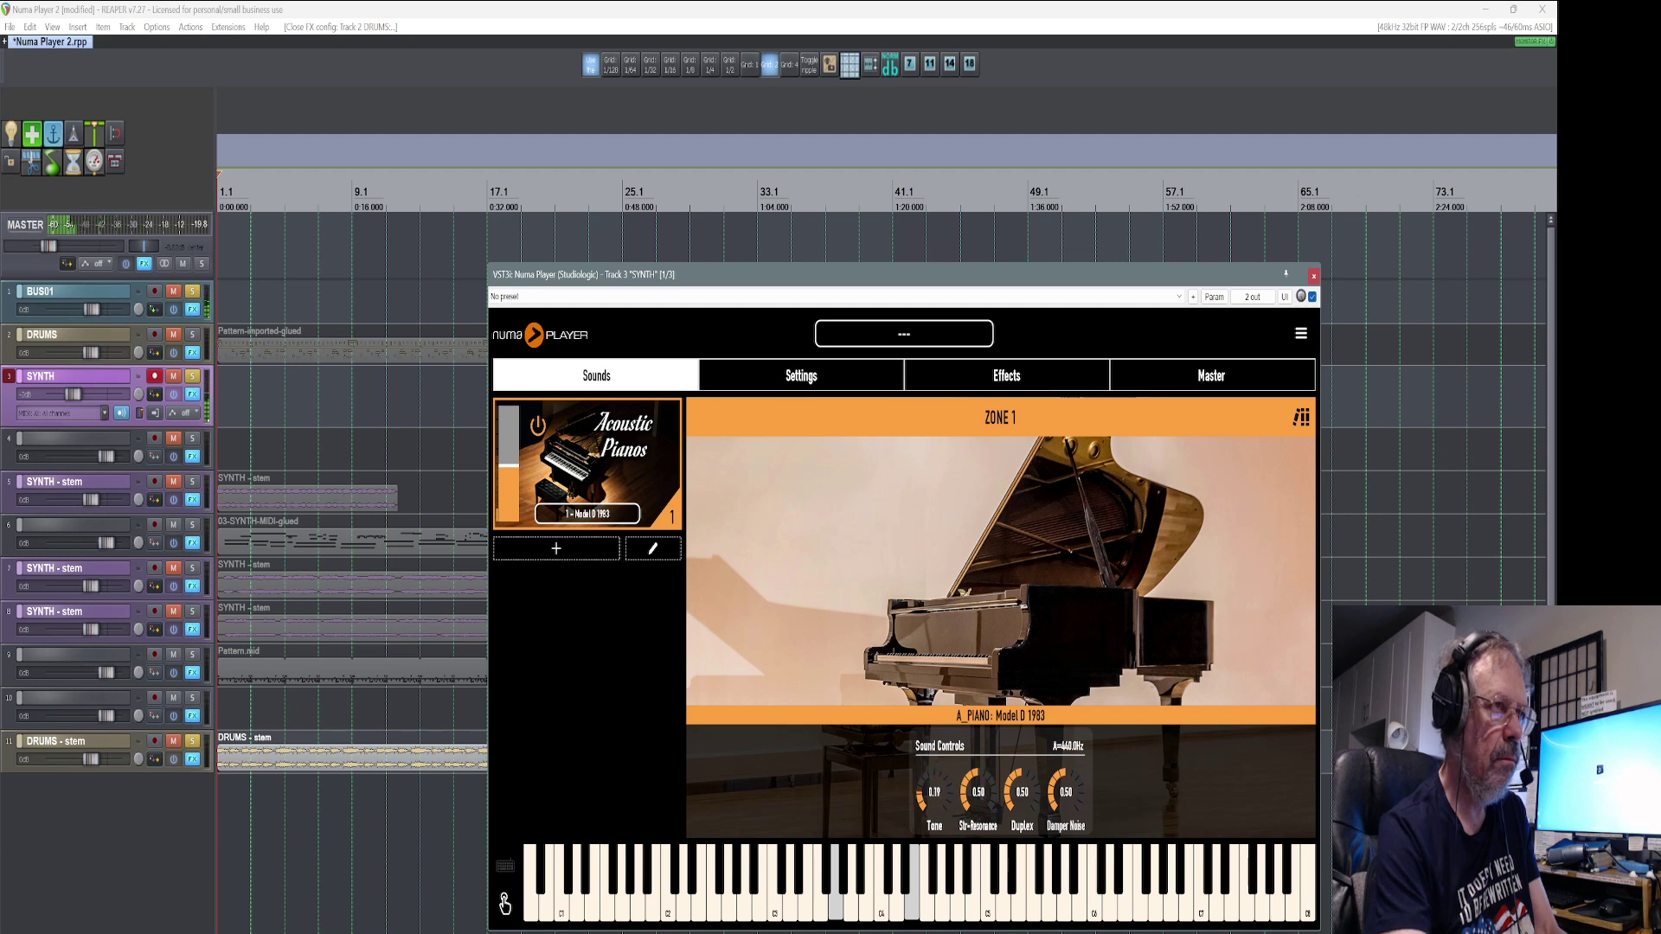
drag(931, 908, 934, 779)
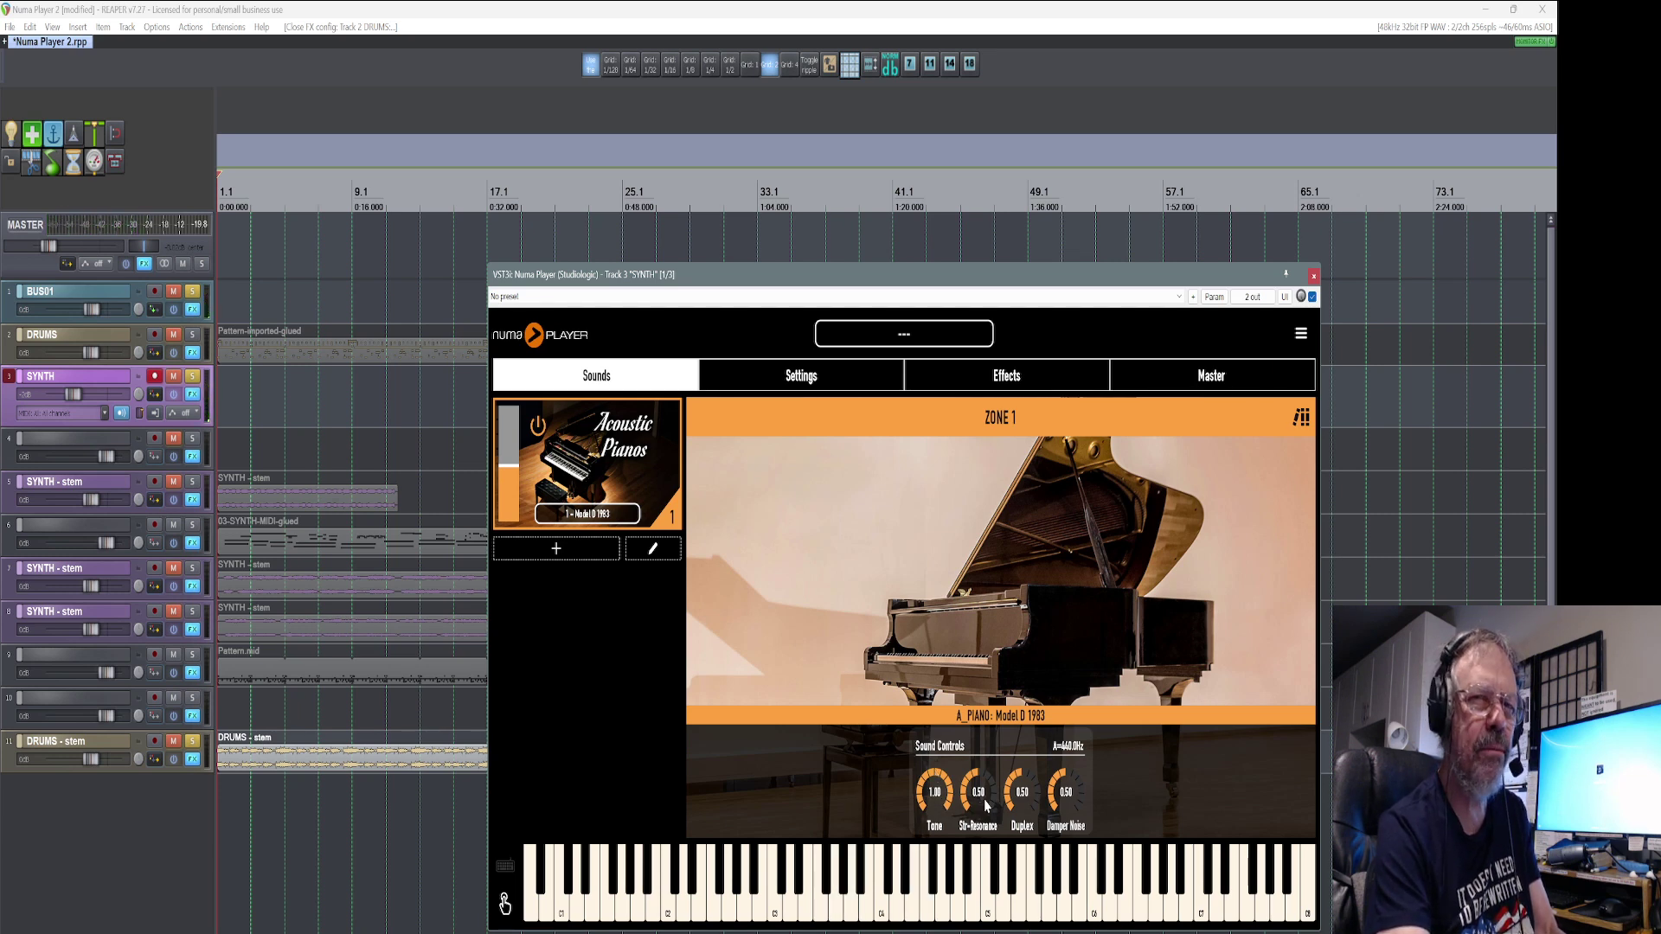
drag(936, 794, 914, 916)
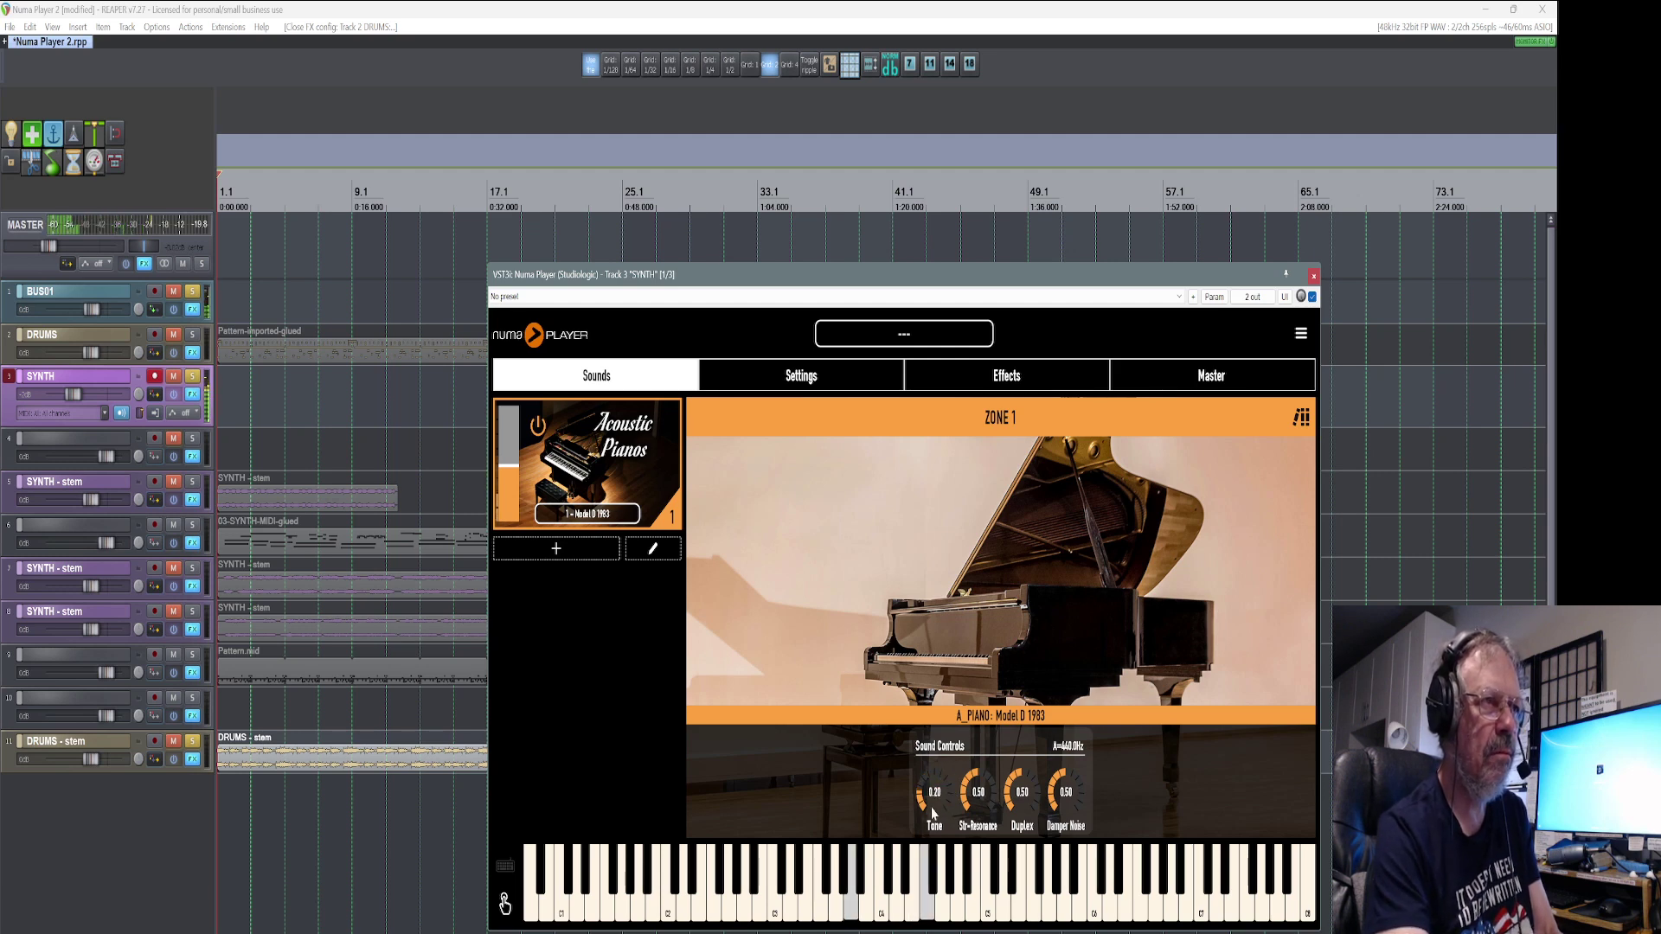
drag(933, 813, 947, 647)
drag(967, 789, 969, 668)
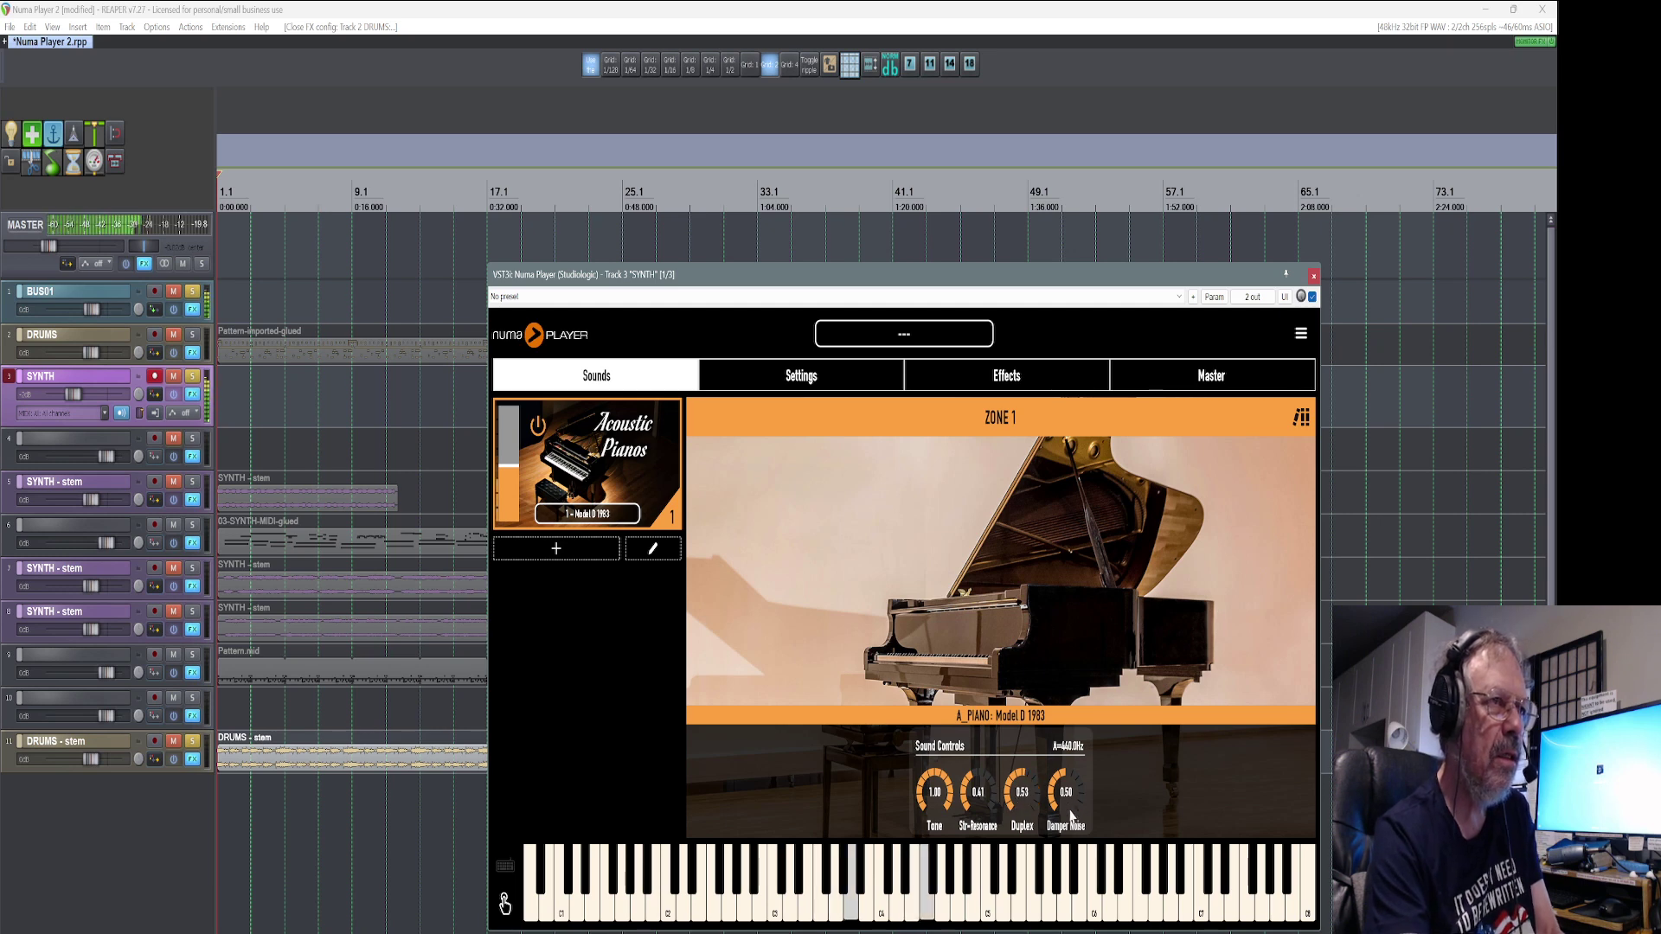
drag(1064, 808, 1061, 744)
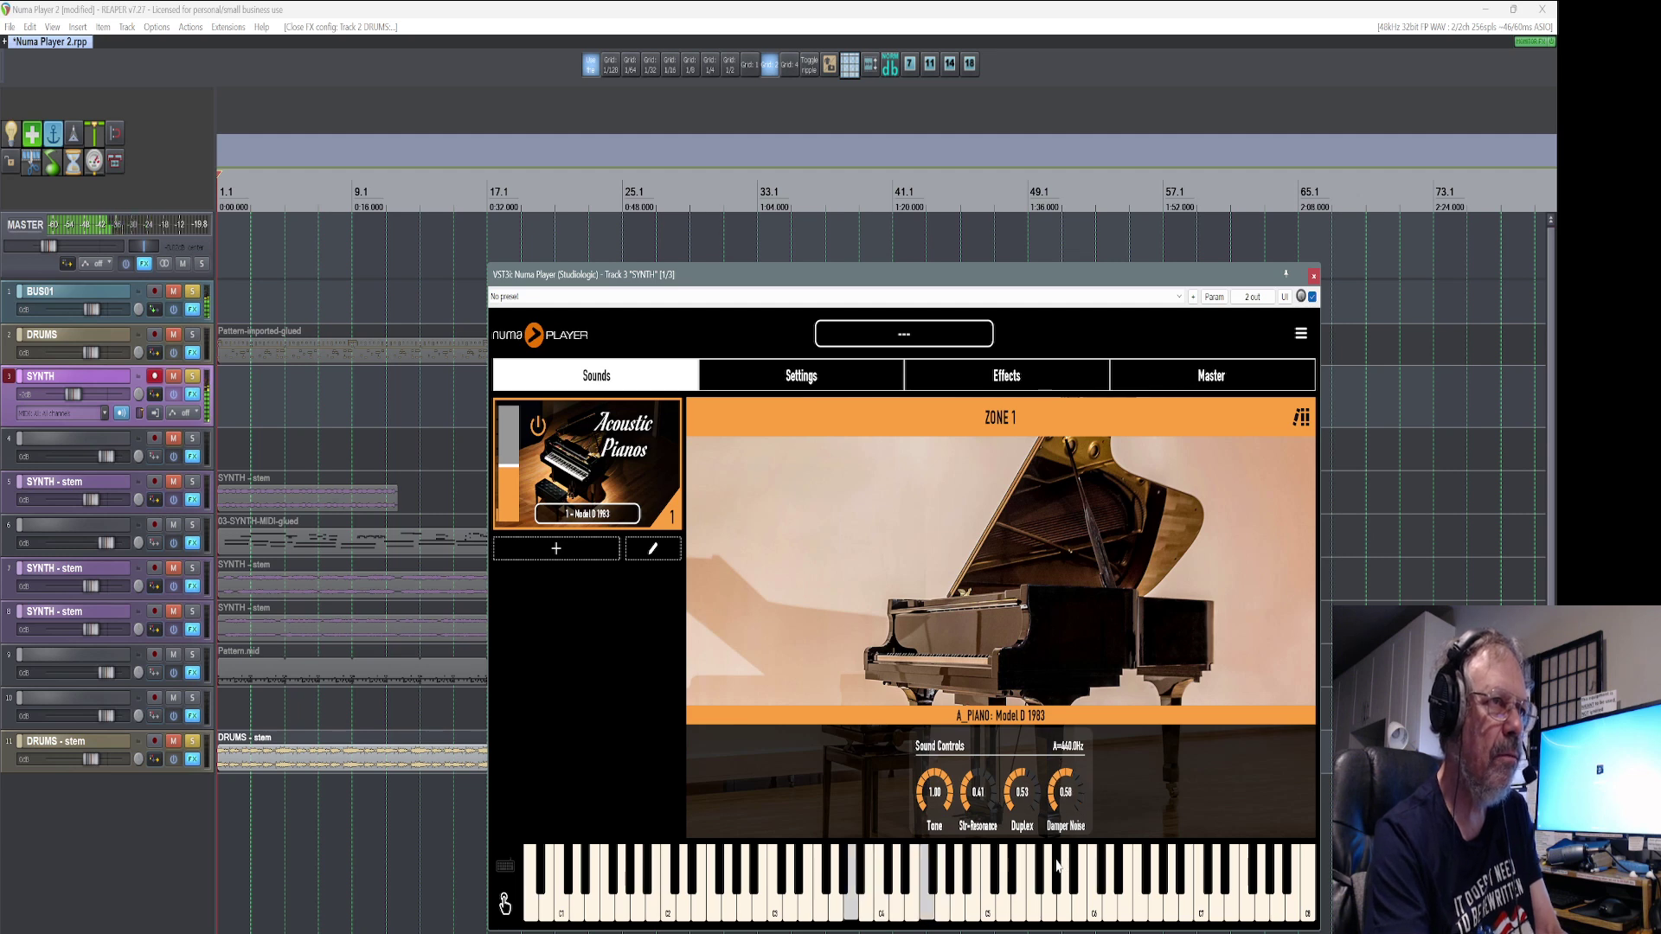
Switch zone 1 to the acoustic piano sound 2 - Model F 2000
click(621, 514)
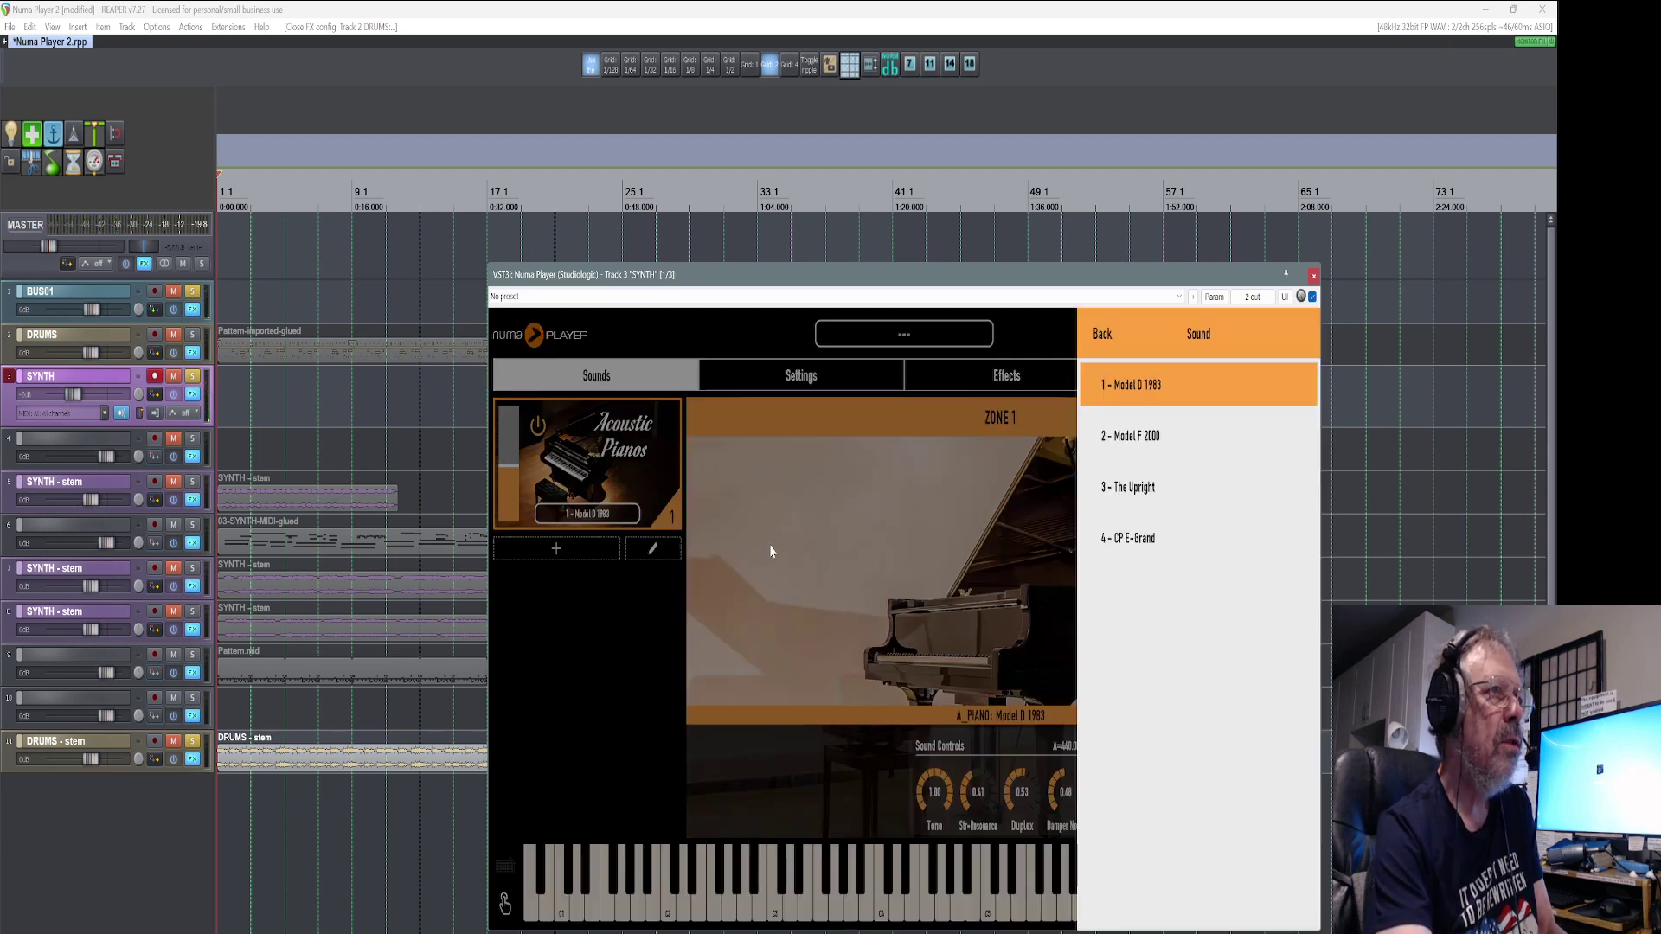
click(1152, 437)
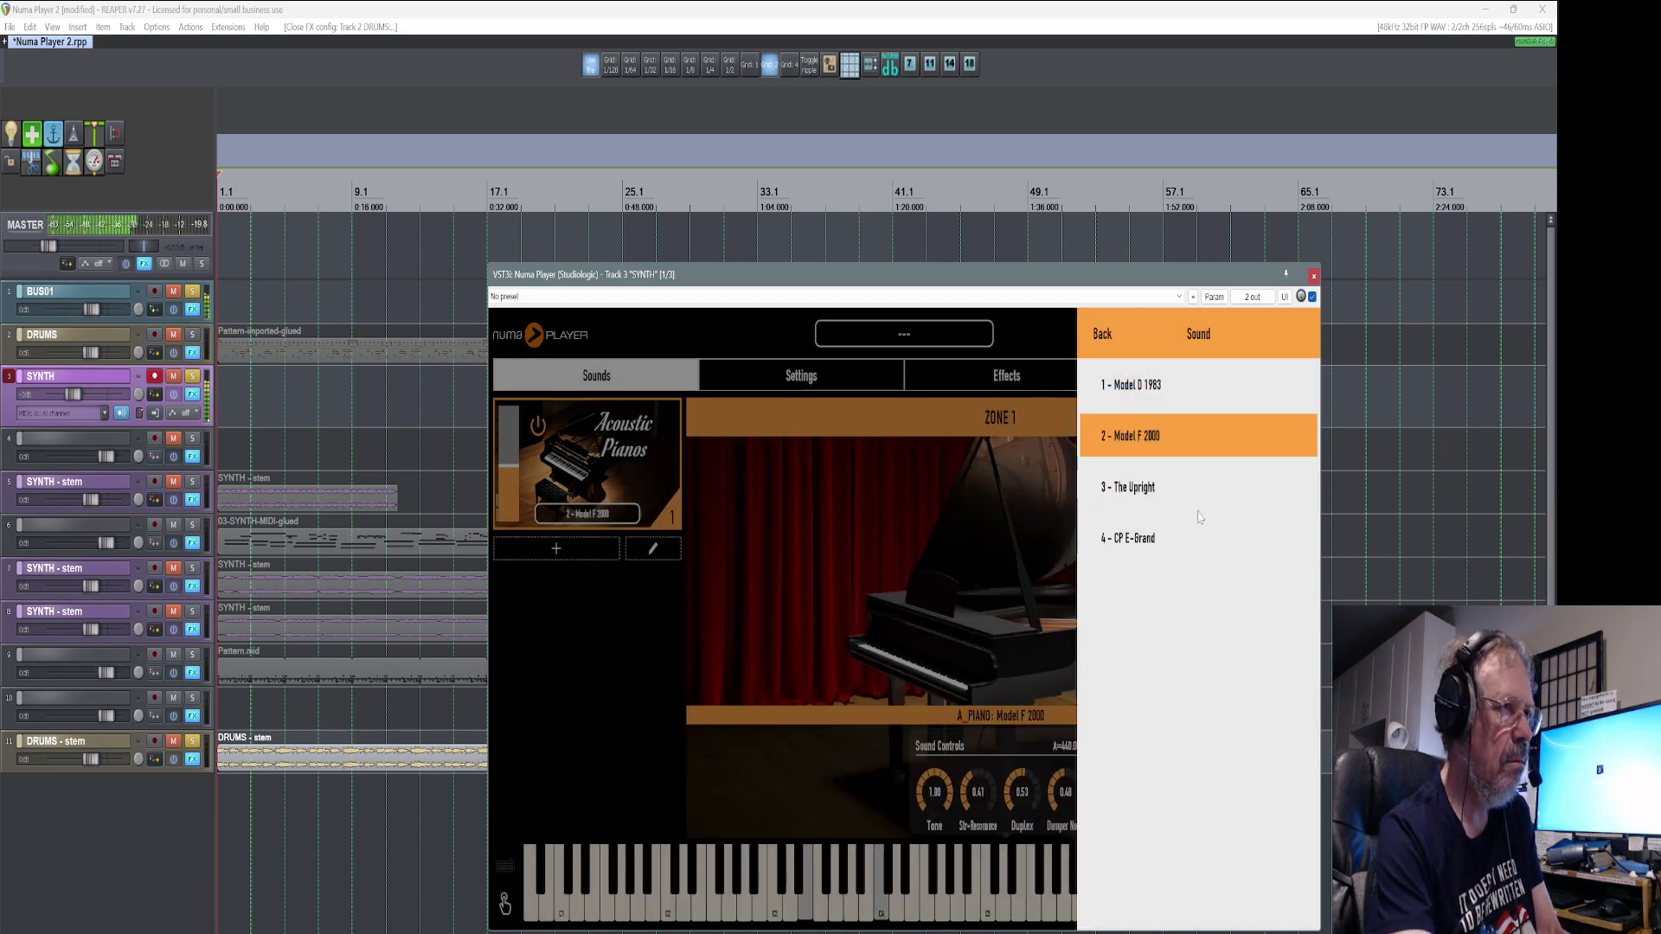
click(839, 783)
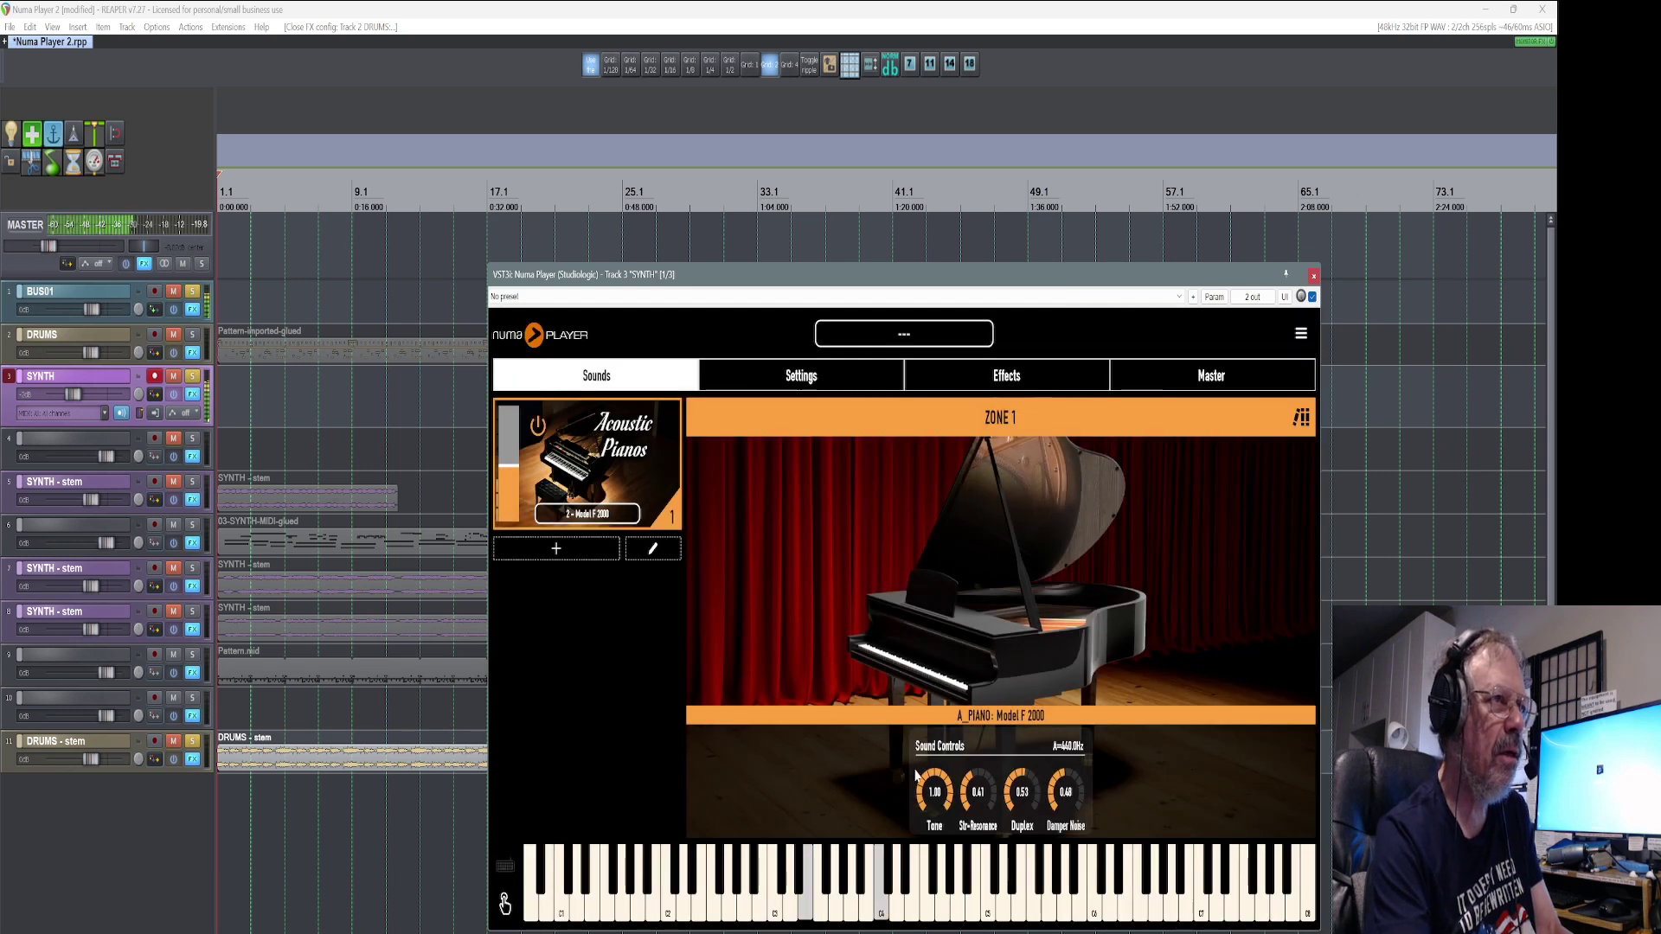
mouse_move(917, 776)
mouse_down()
mouse_move(917, 865)
mouse_move(917, 778)
mouse_up()
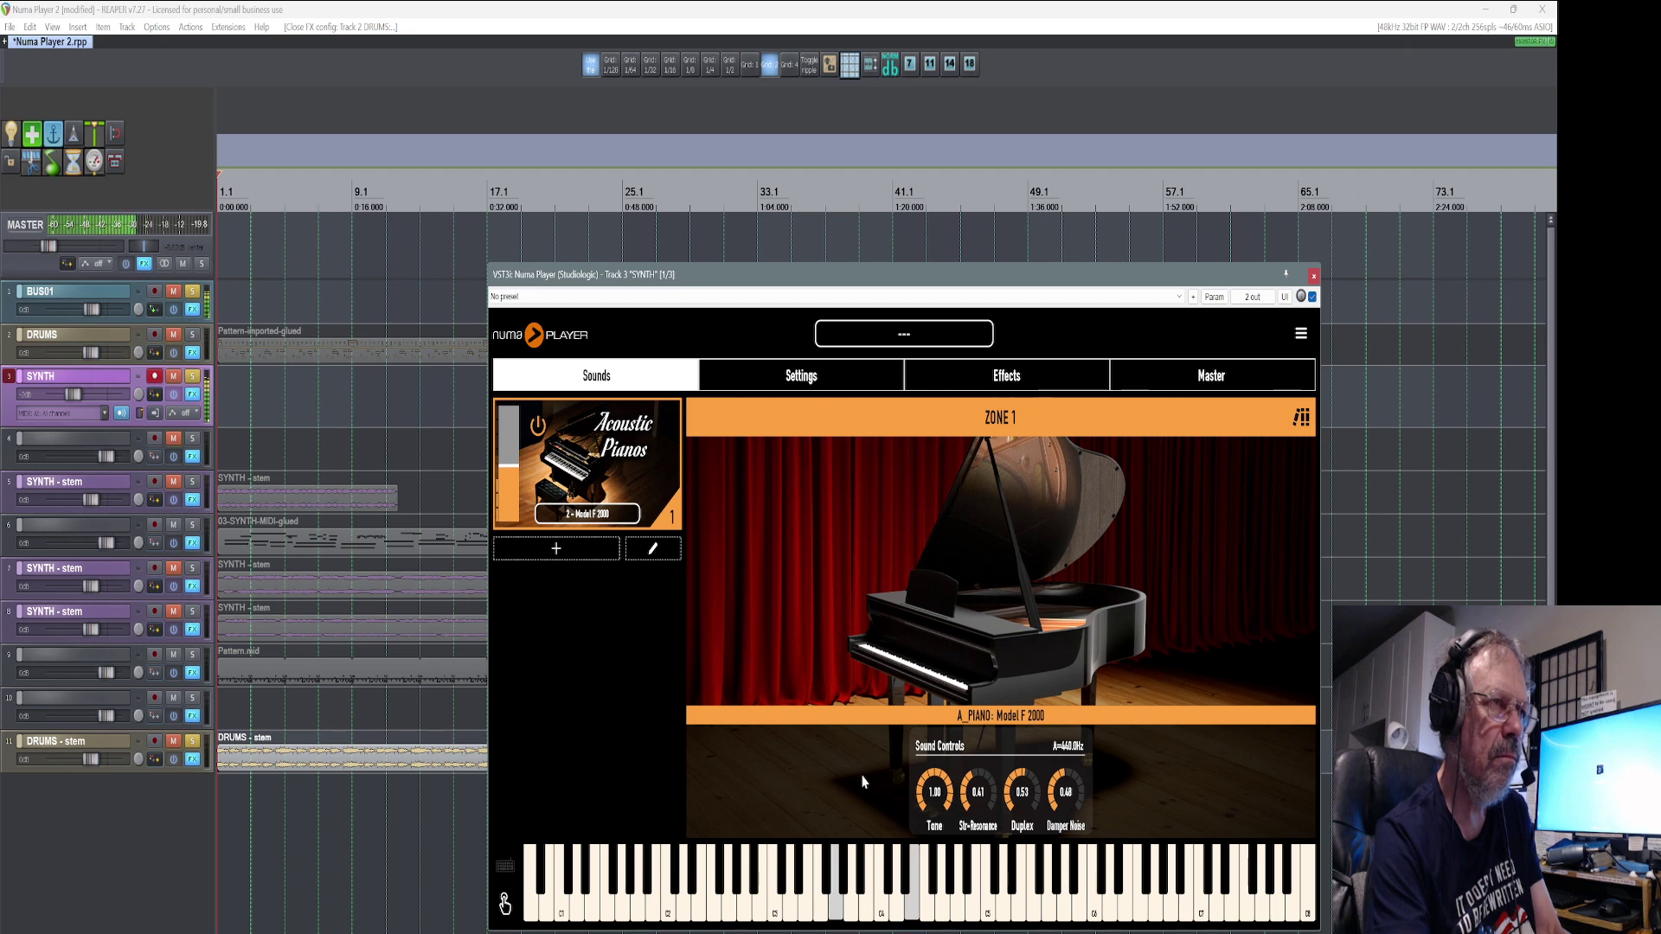
Switch zone 1 to 3 - The Upright and record a MIDI take with it on the SYNTH track
click(617, 517)
click(1145, 495)
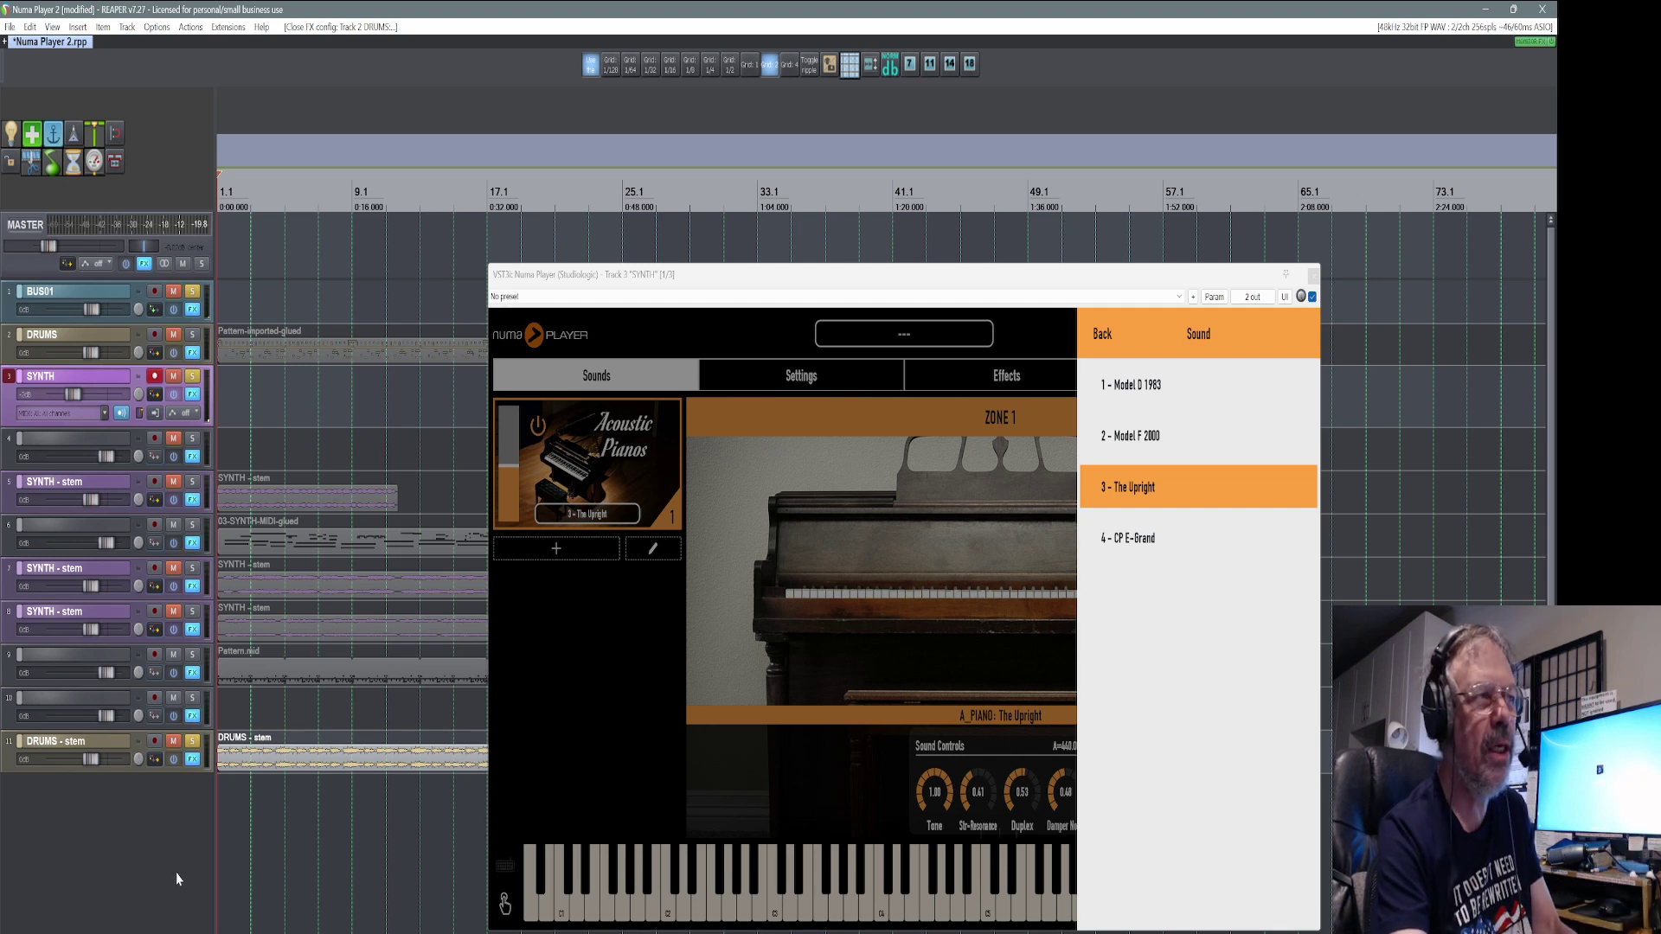
key(ctrl+r)
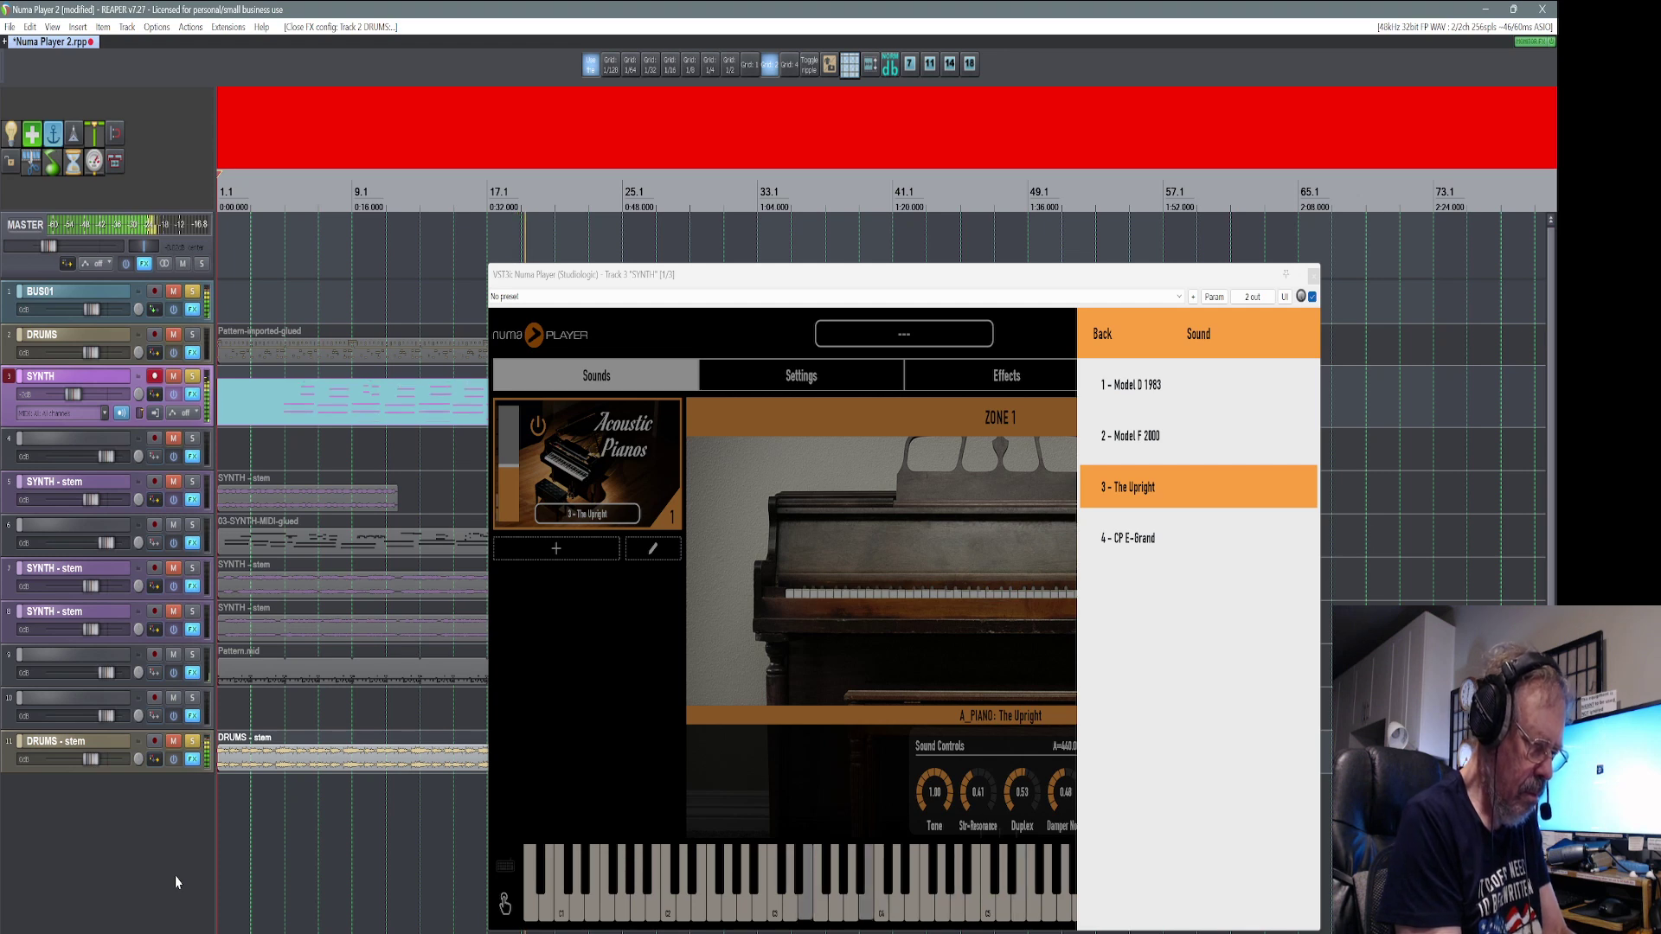
key(space)
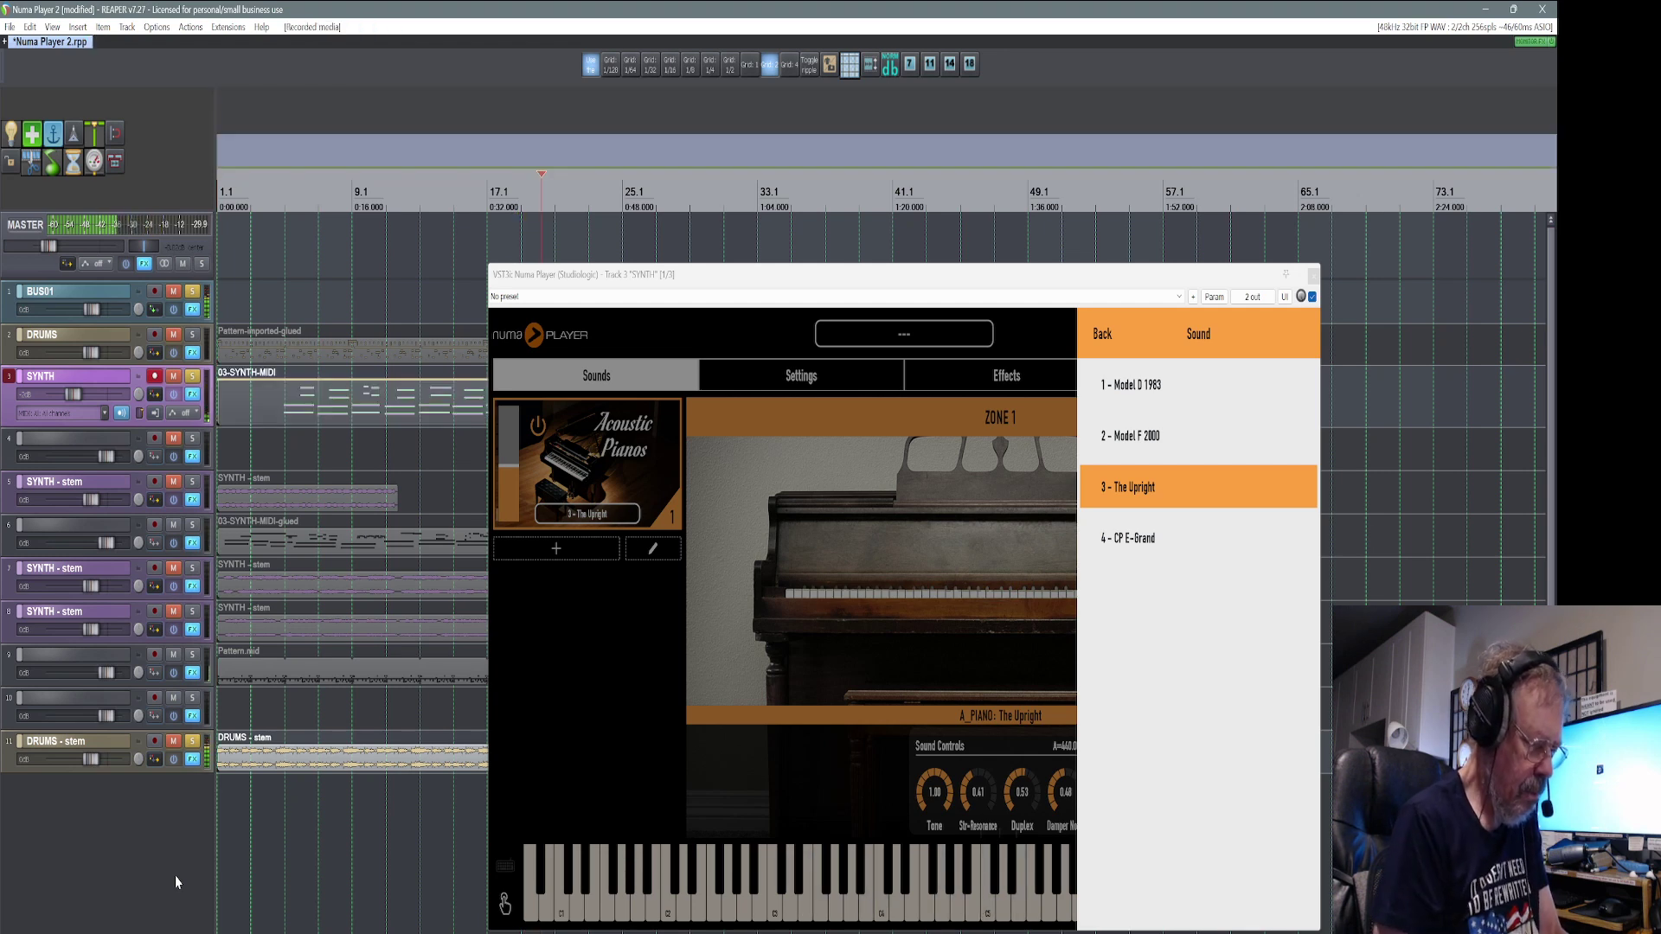
Open the 03-SYNTH-MIDI take for editing and replace the upper notes near bar 10 with a copy of the bar 6 pair
drag(1168, 285, 818, 870)
click(342, 409)
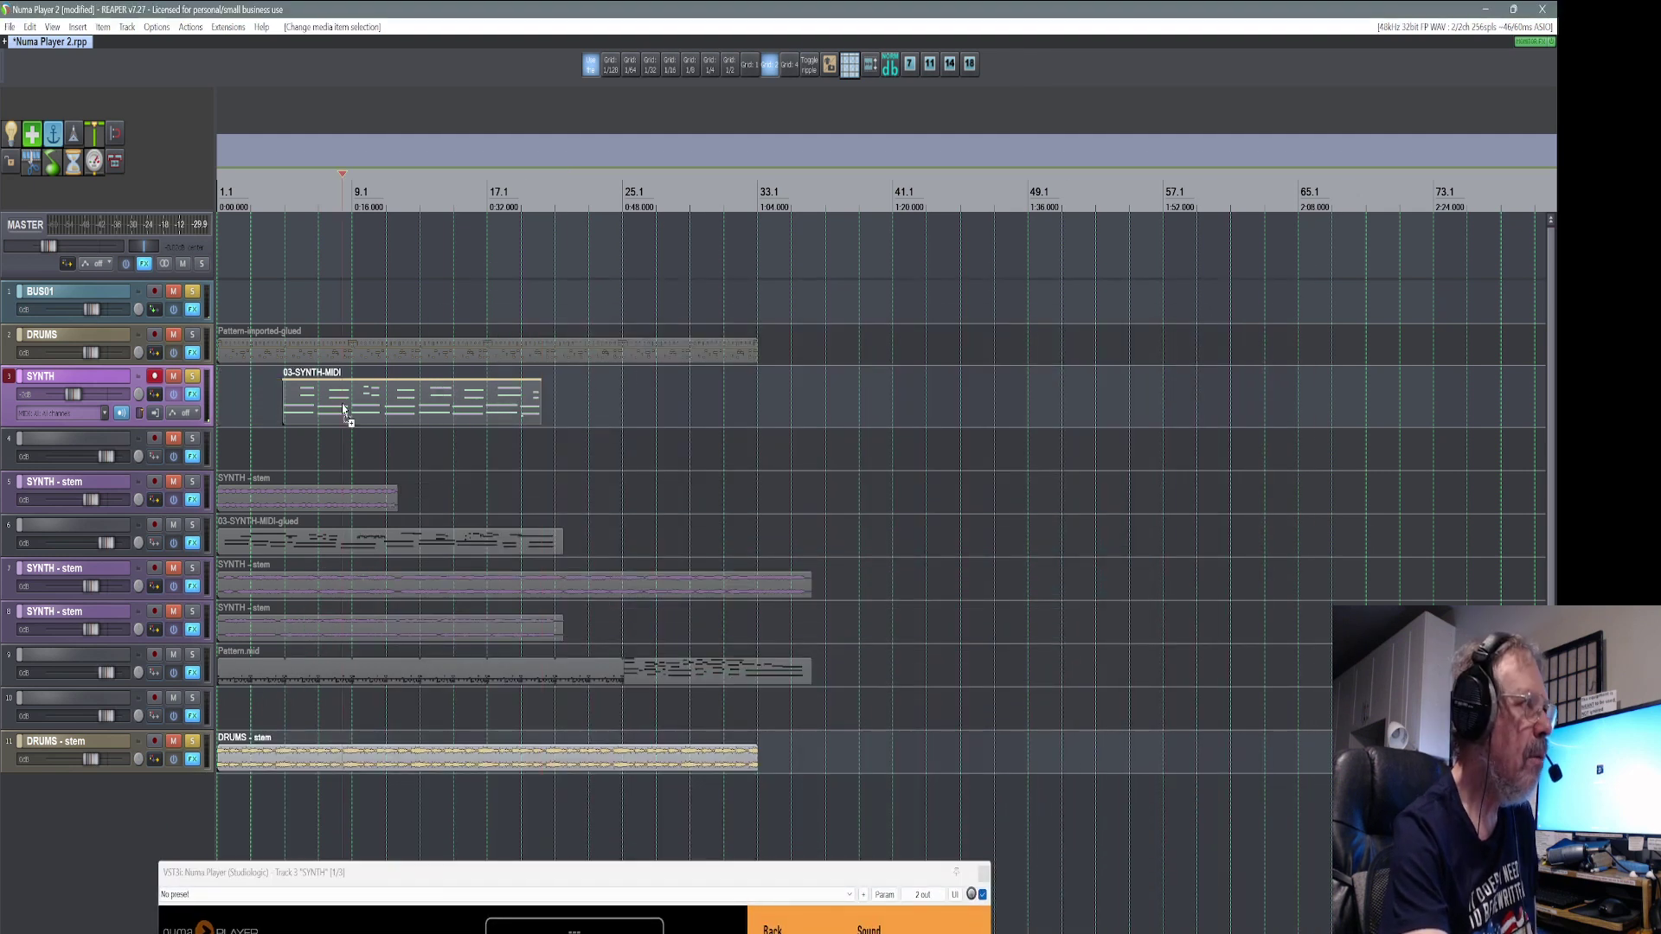
double_click(343, 409)
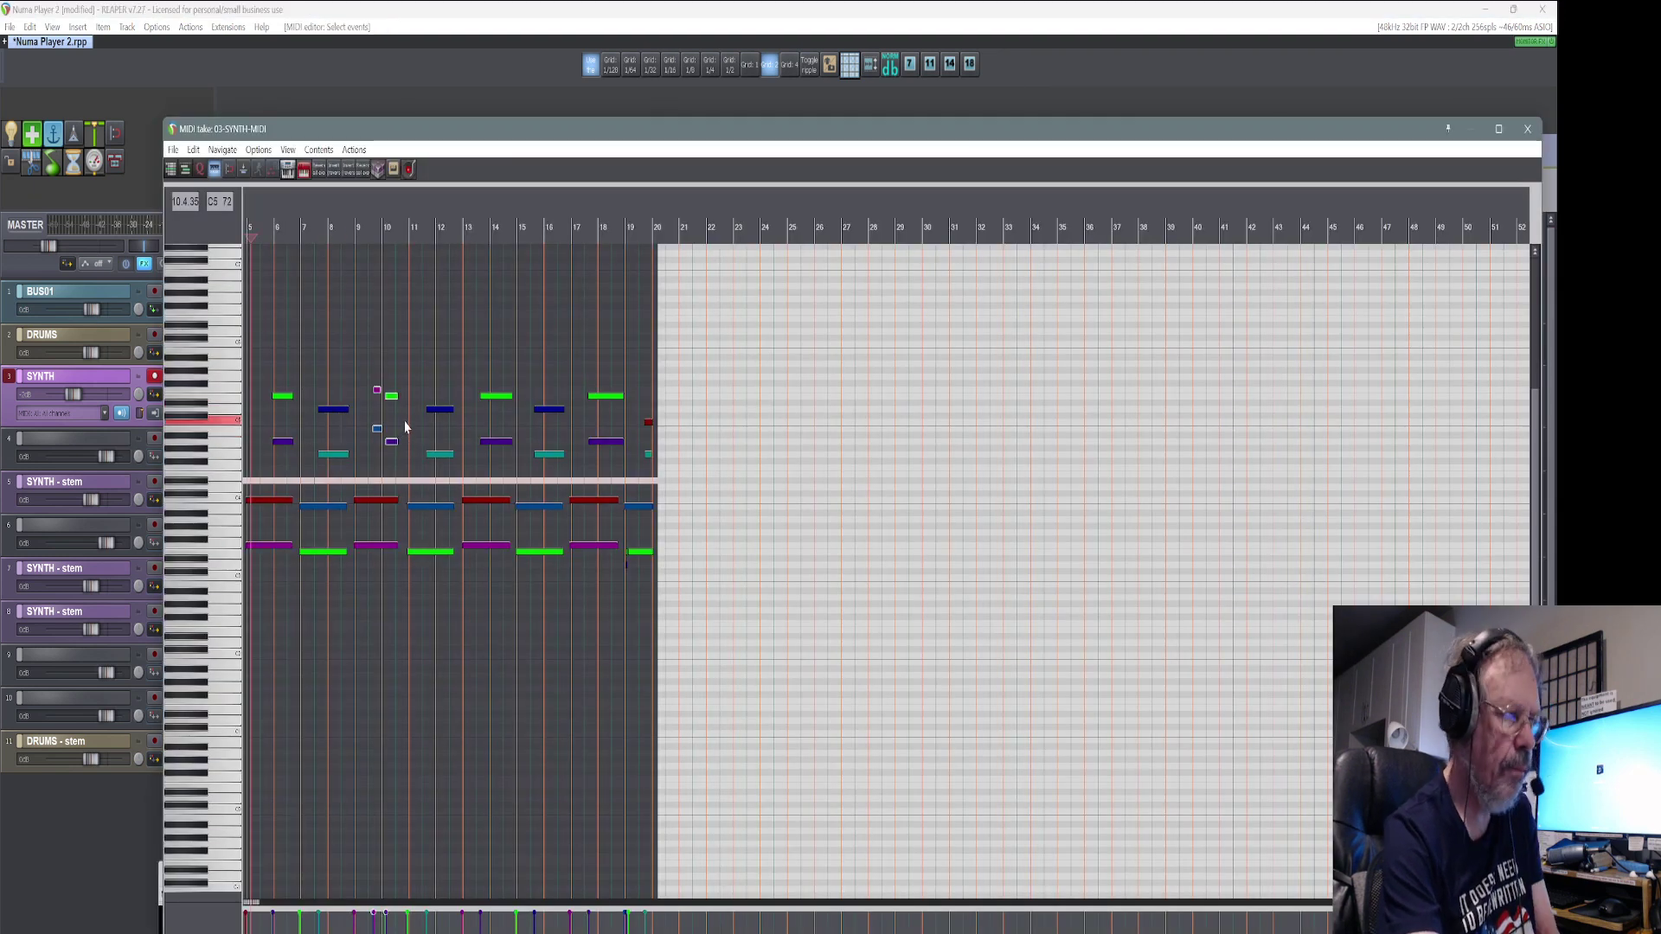
key(ctrl+z)
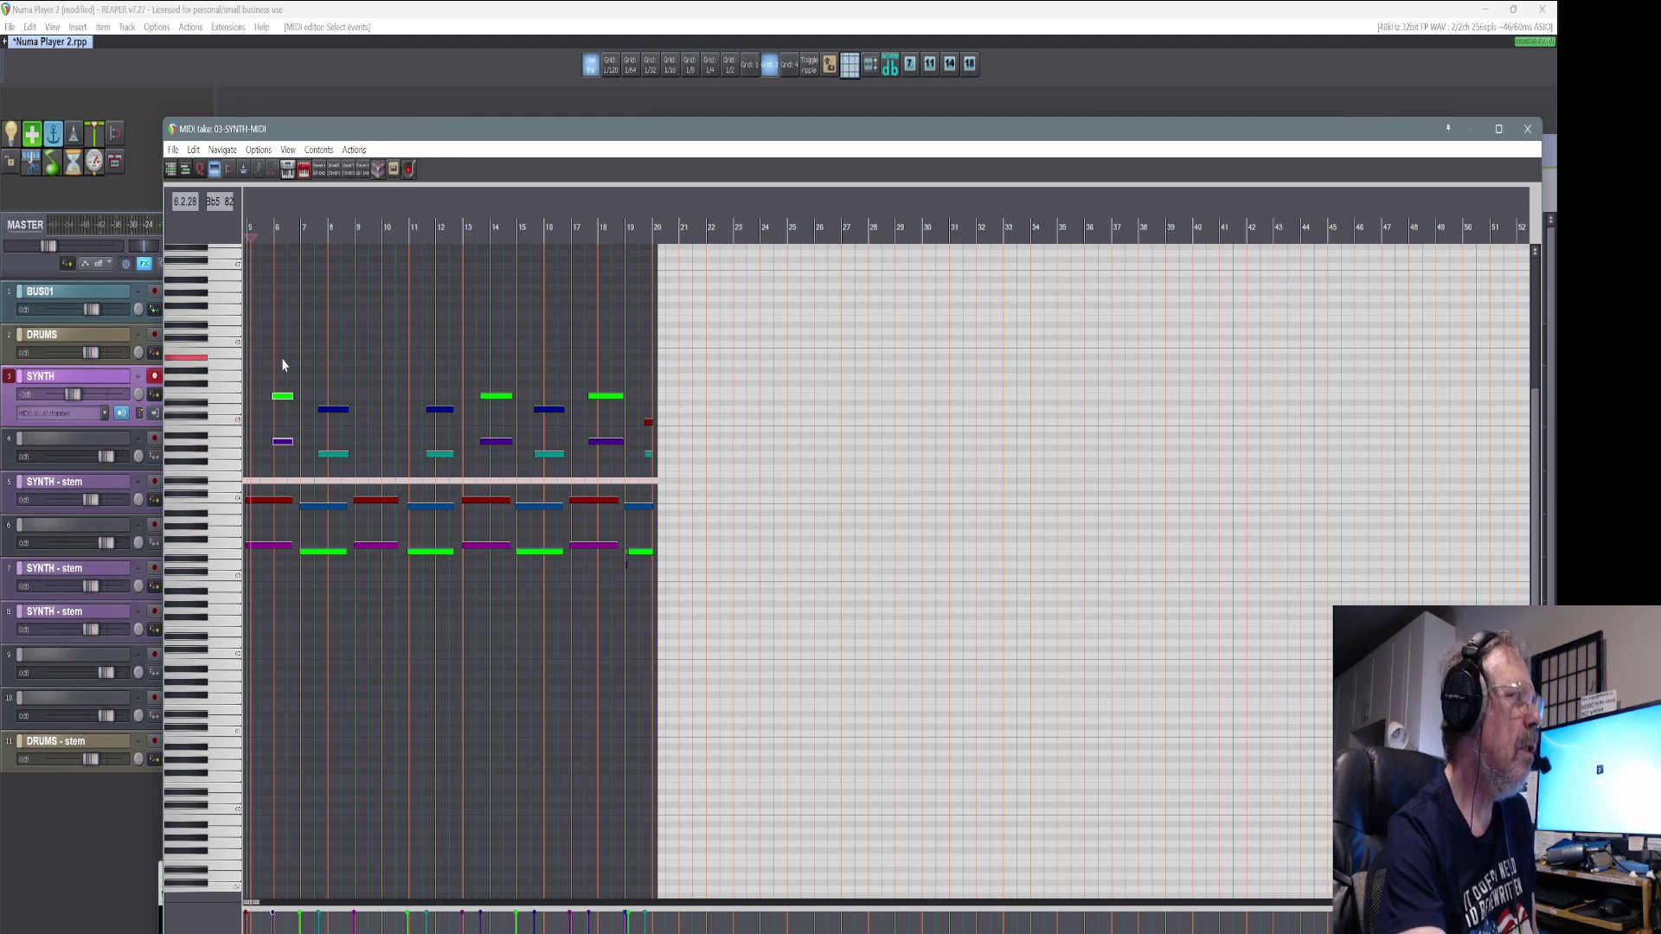
drag(284, 396, 400, 407)
click(335, 348)
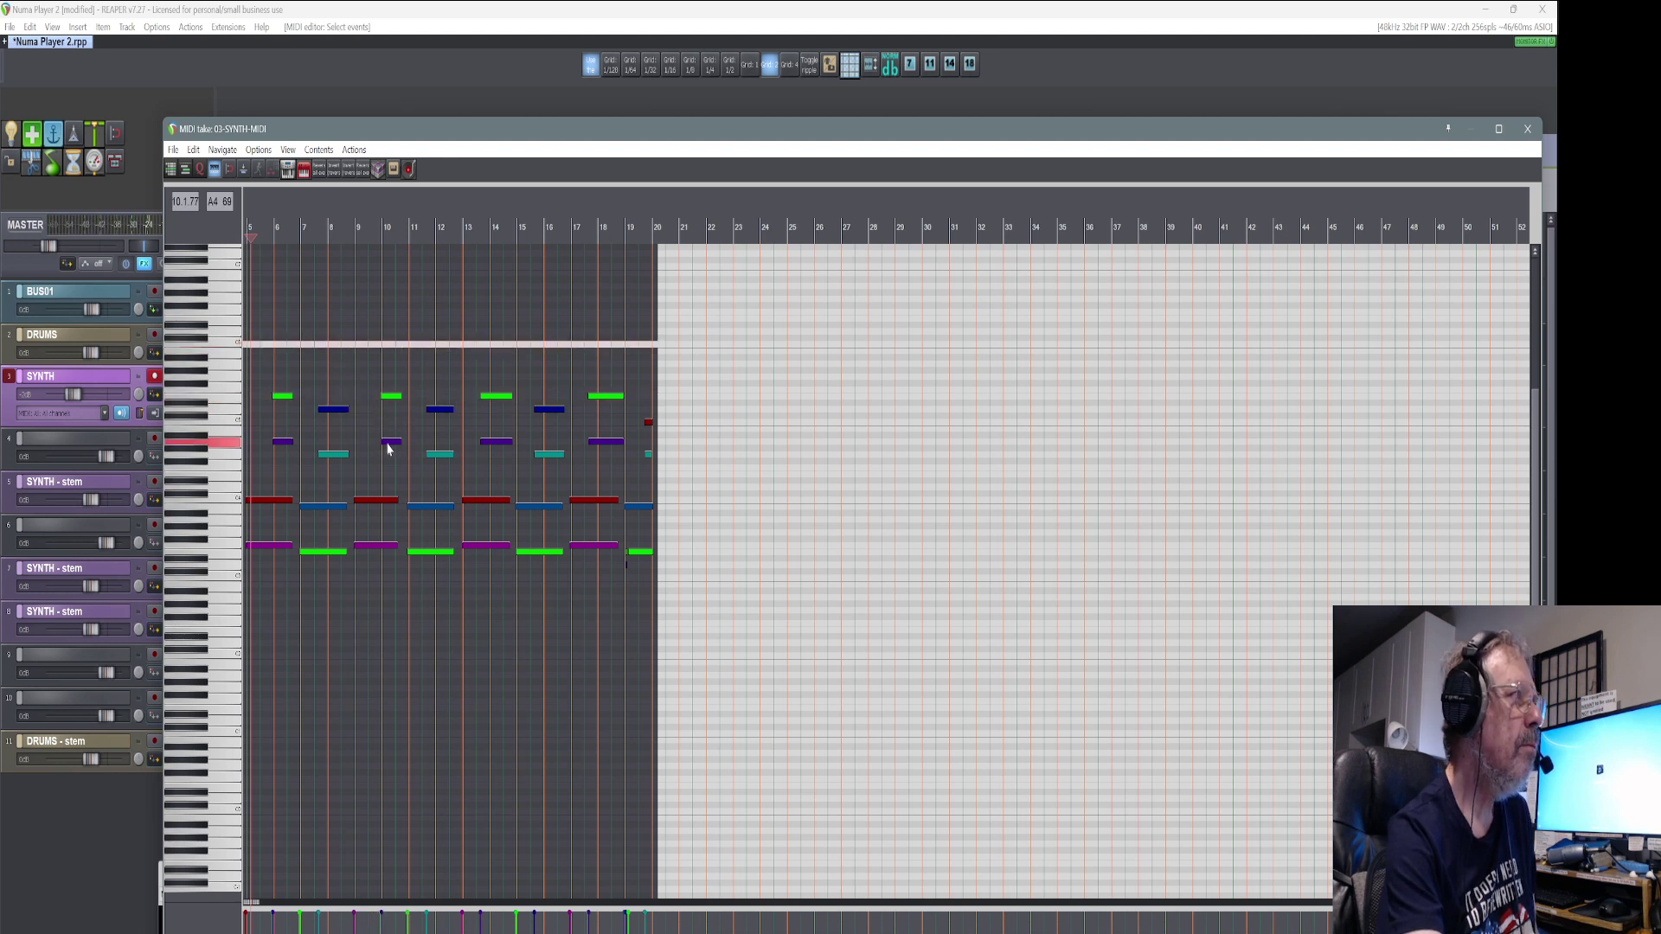
Move the copied note pair near bar 10 slightly earlier, play it back, and trim the take's end to about bar 17
drag(386, 381, 400, 472)
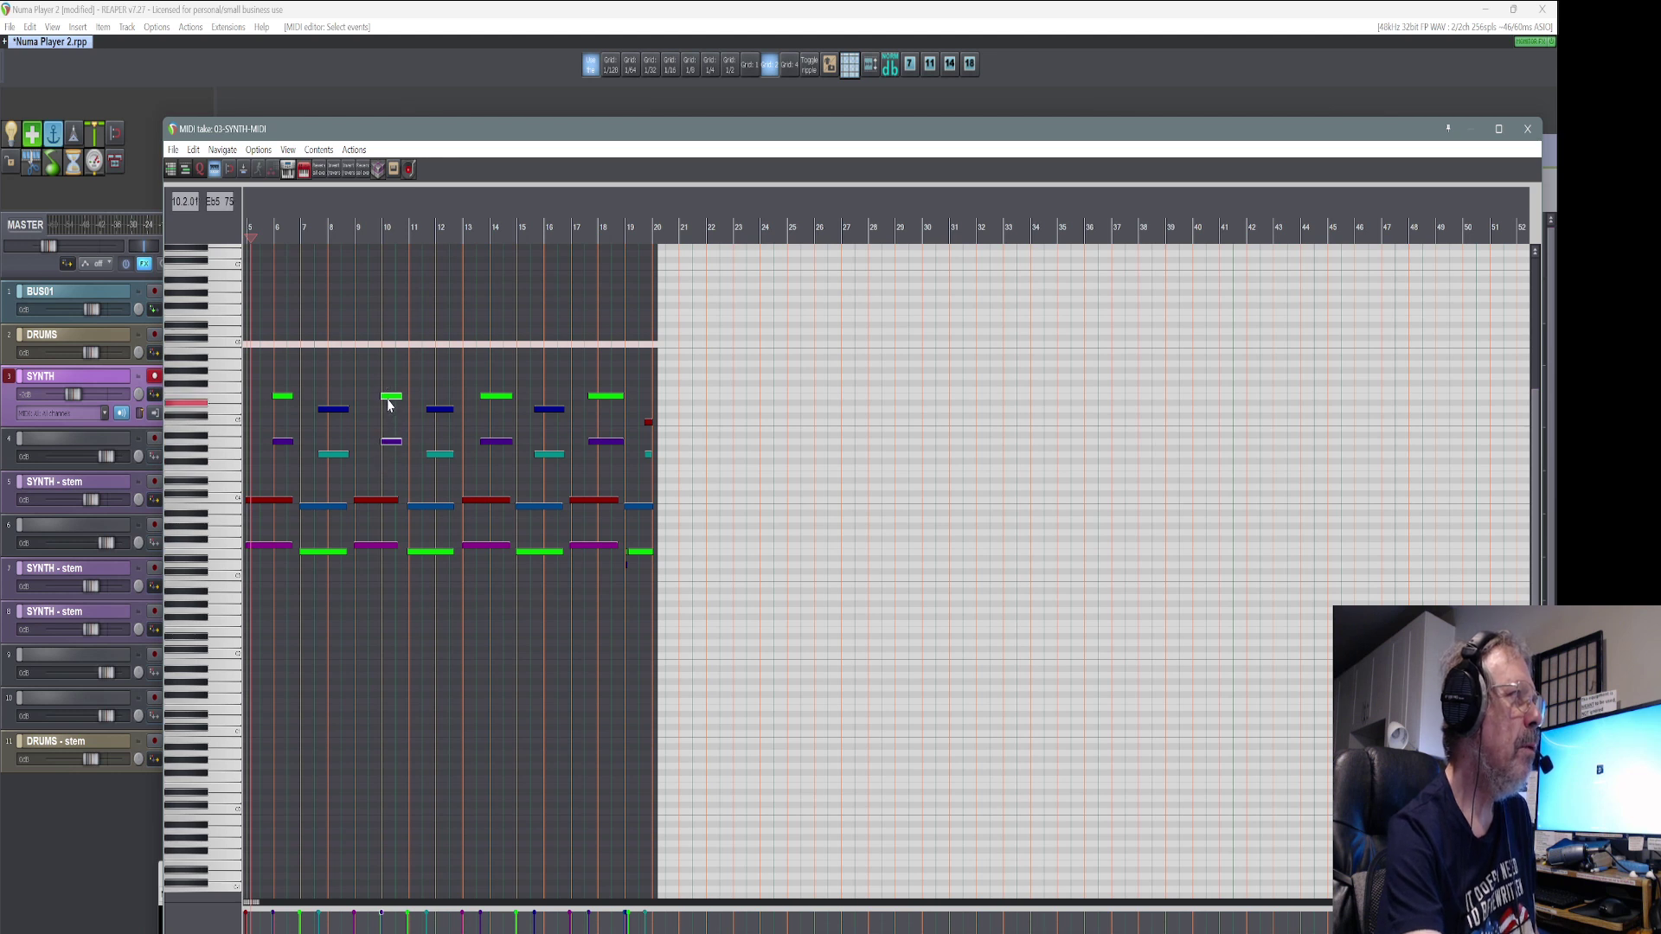
drag(387, 399, 384, 398)
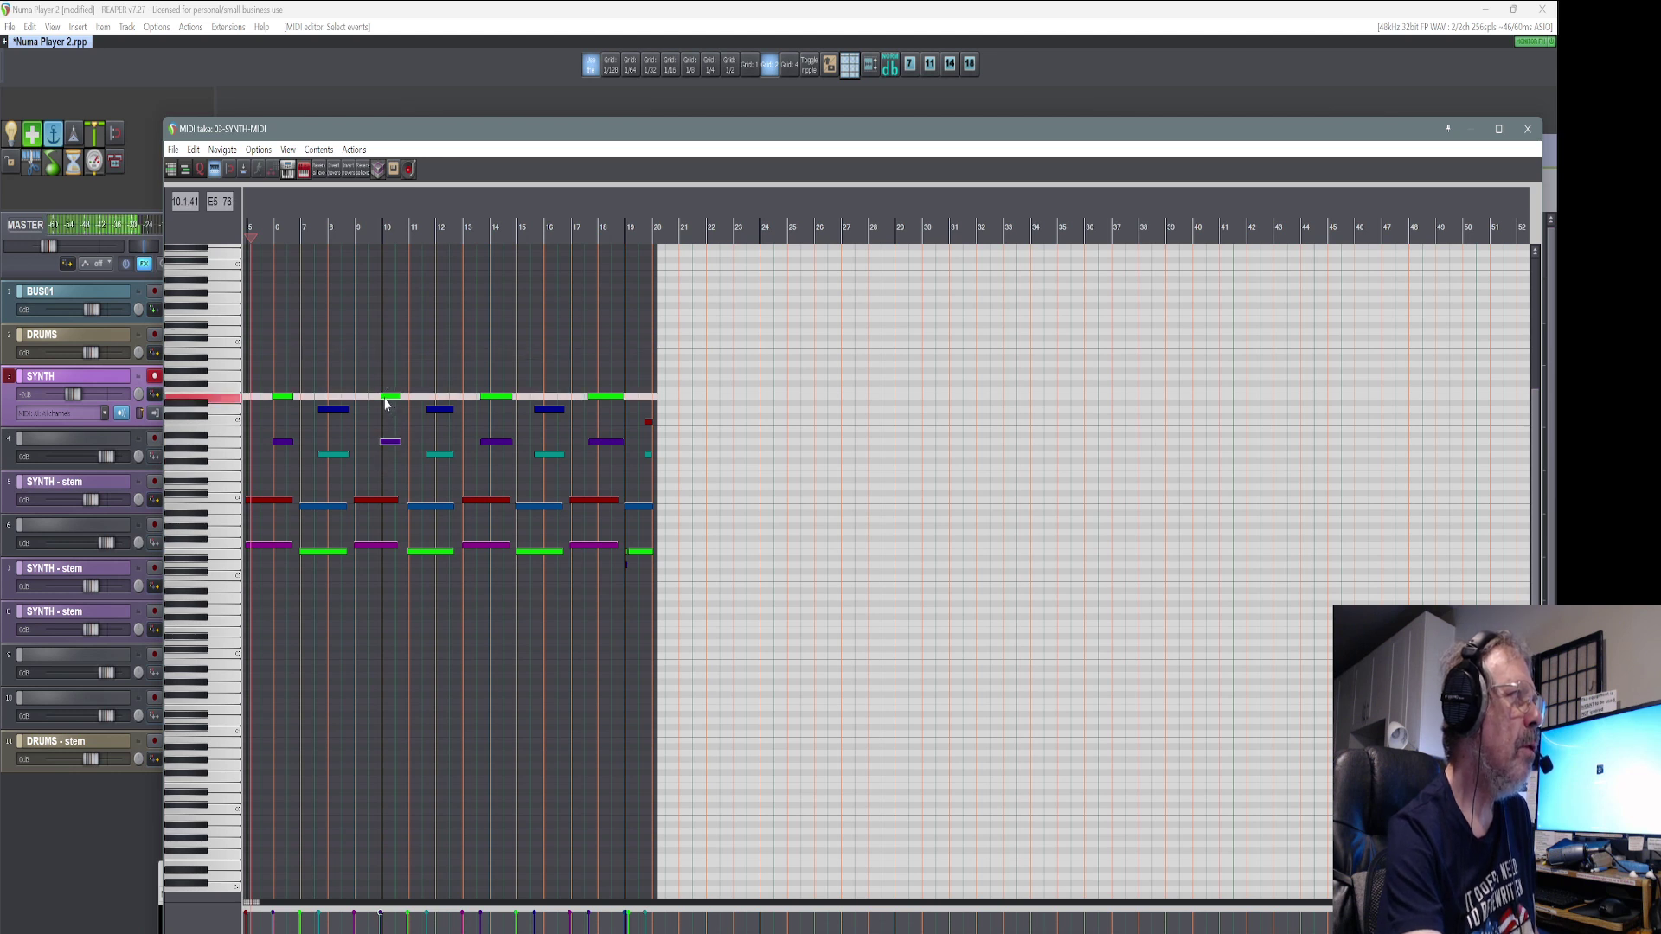
click(315, 232)
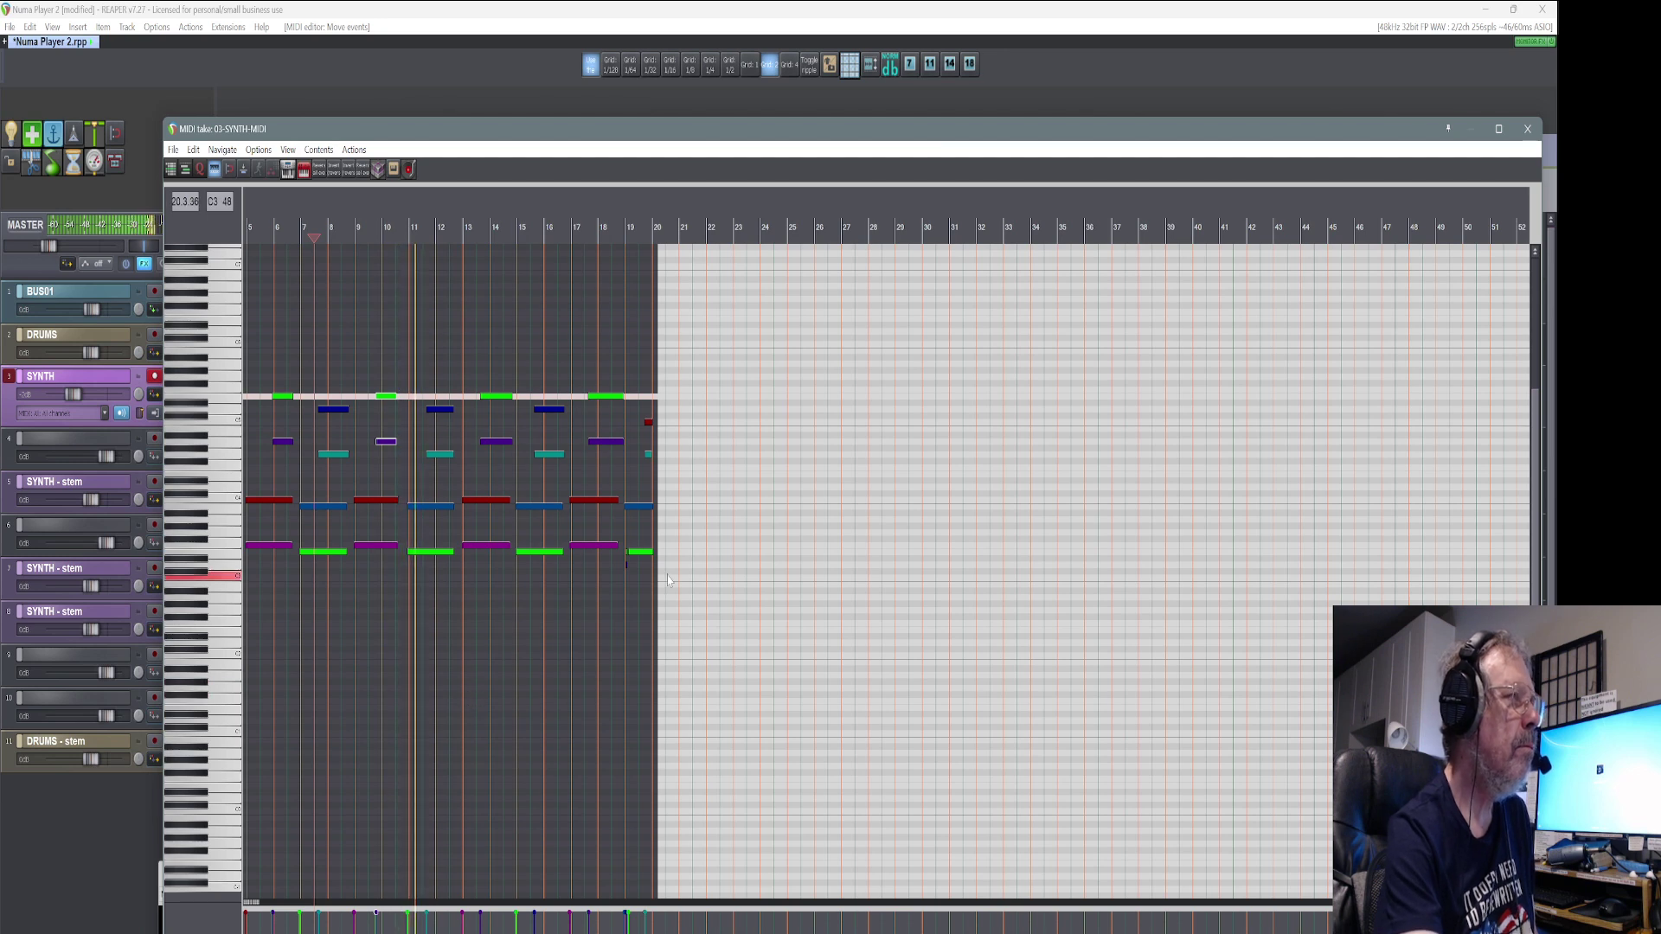
drag(654, 484, 575, 575)
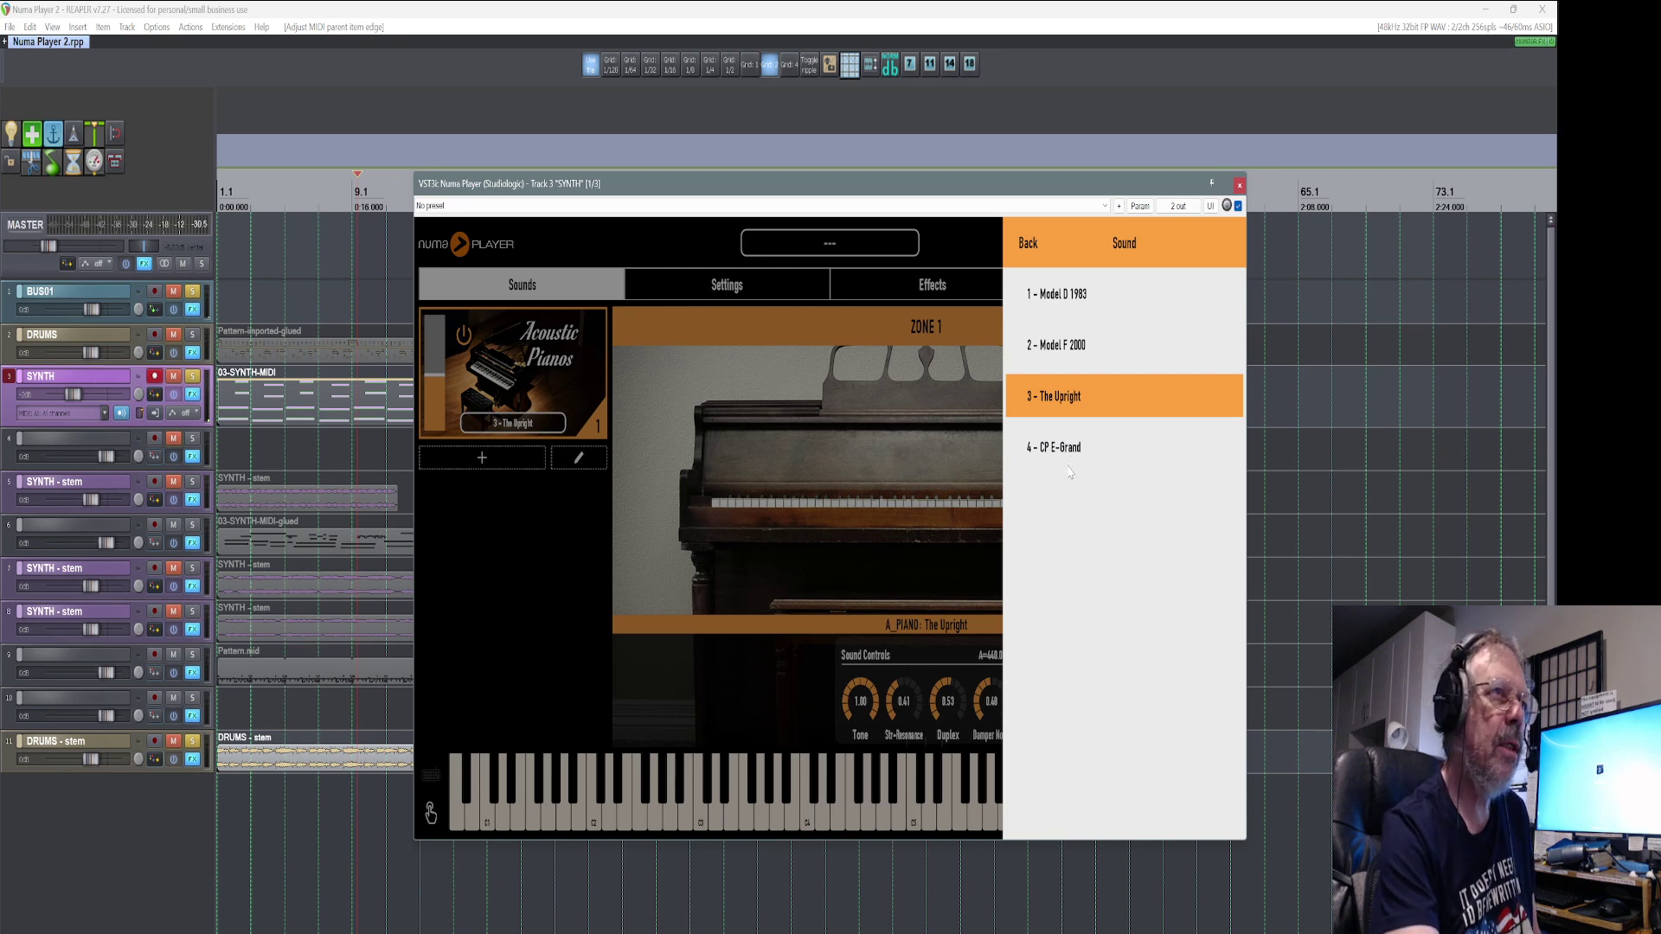
Try the 4 - CP E-Grand sound in zone 1 and return to 3 - The Upright
click(1057, 449)
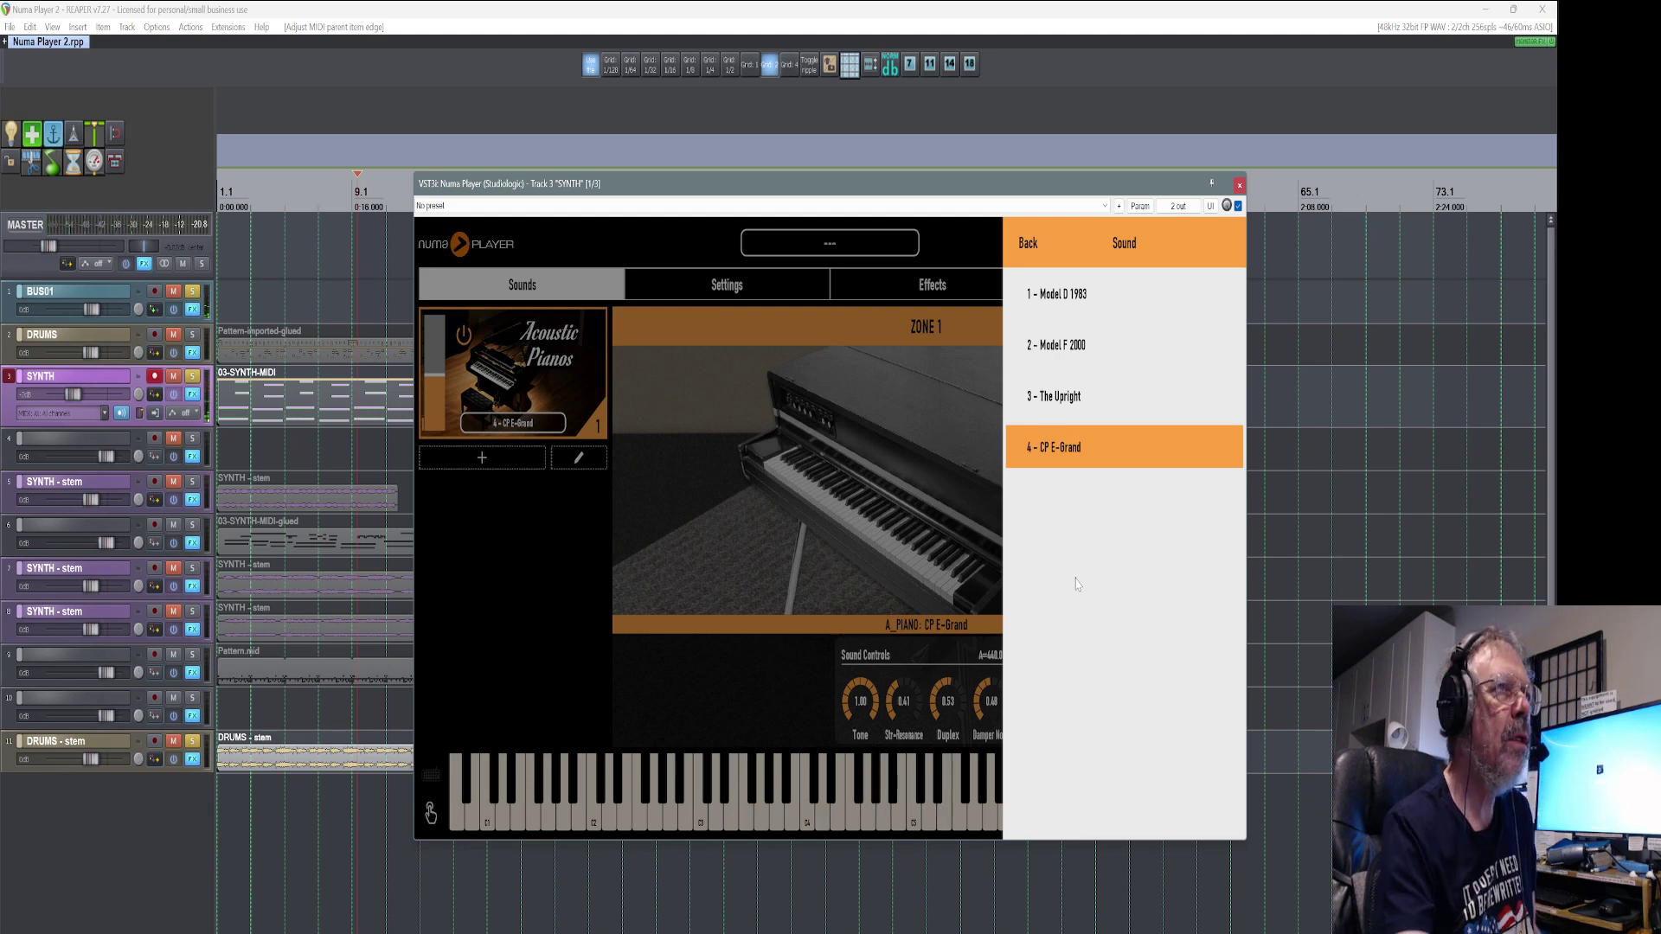
click(1064, 407)
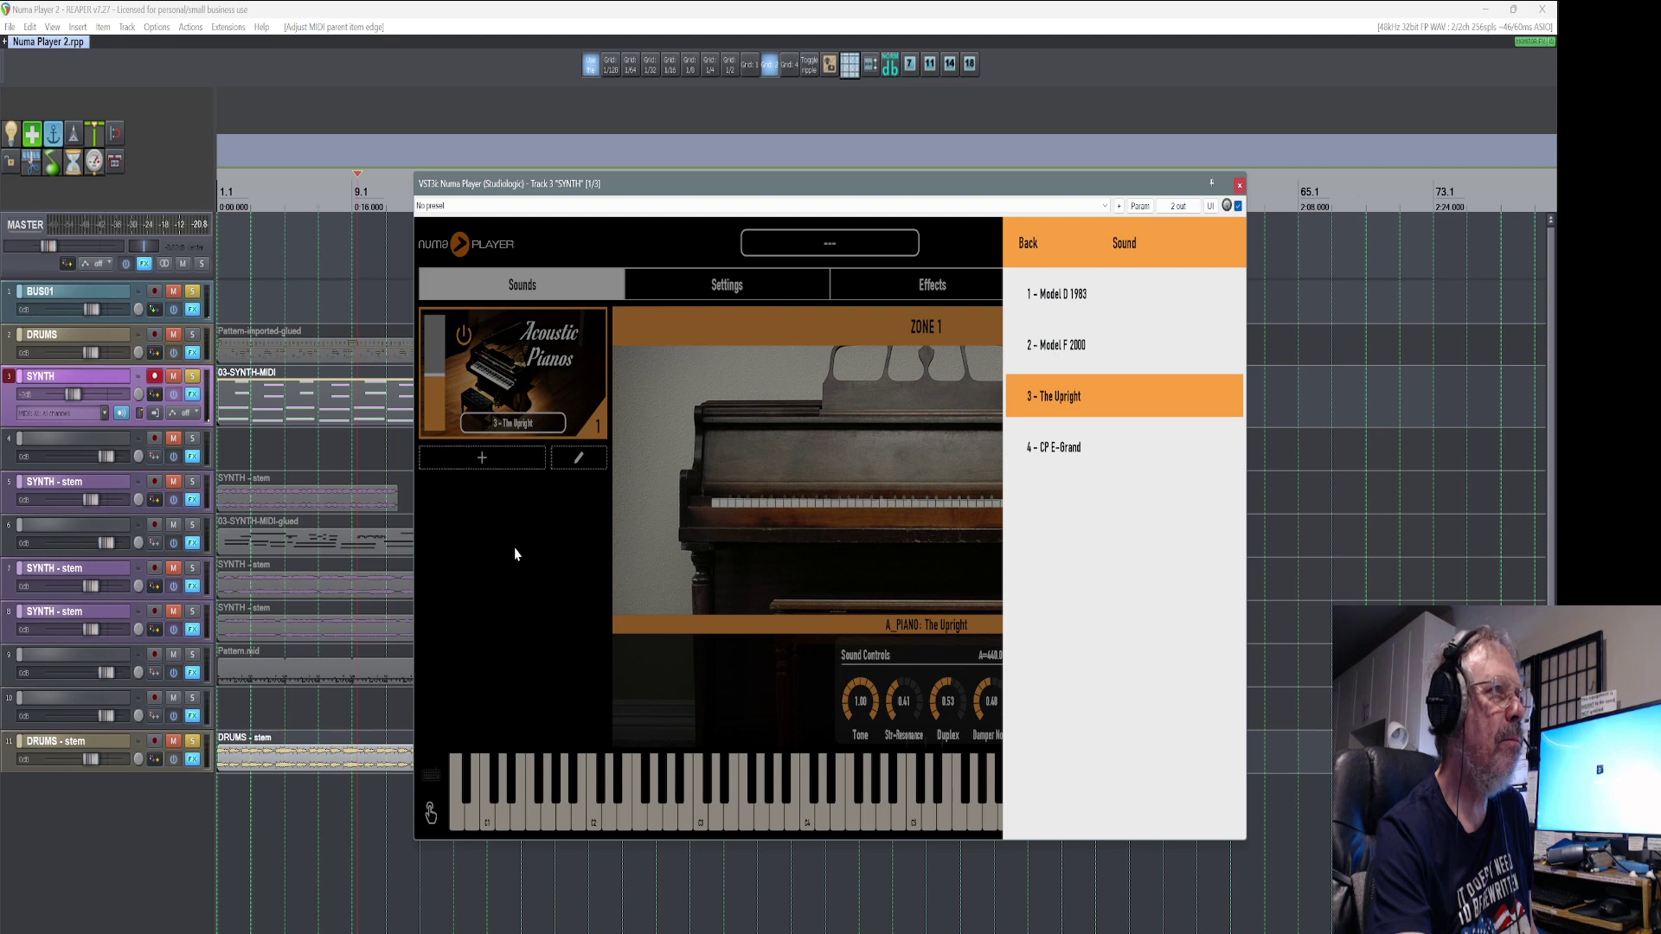
click(531, 425)
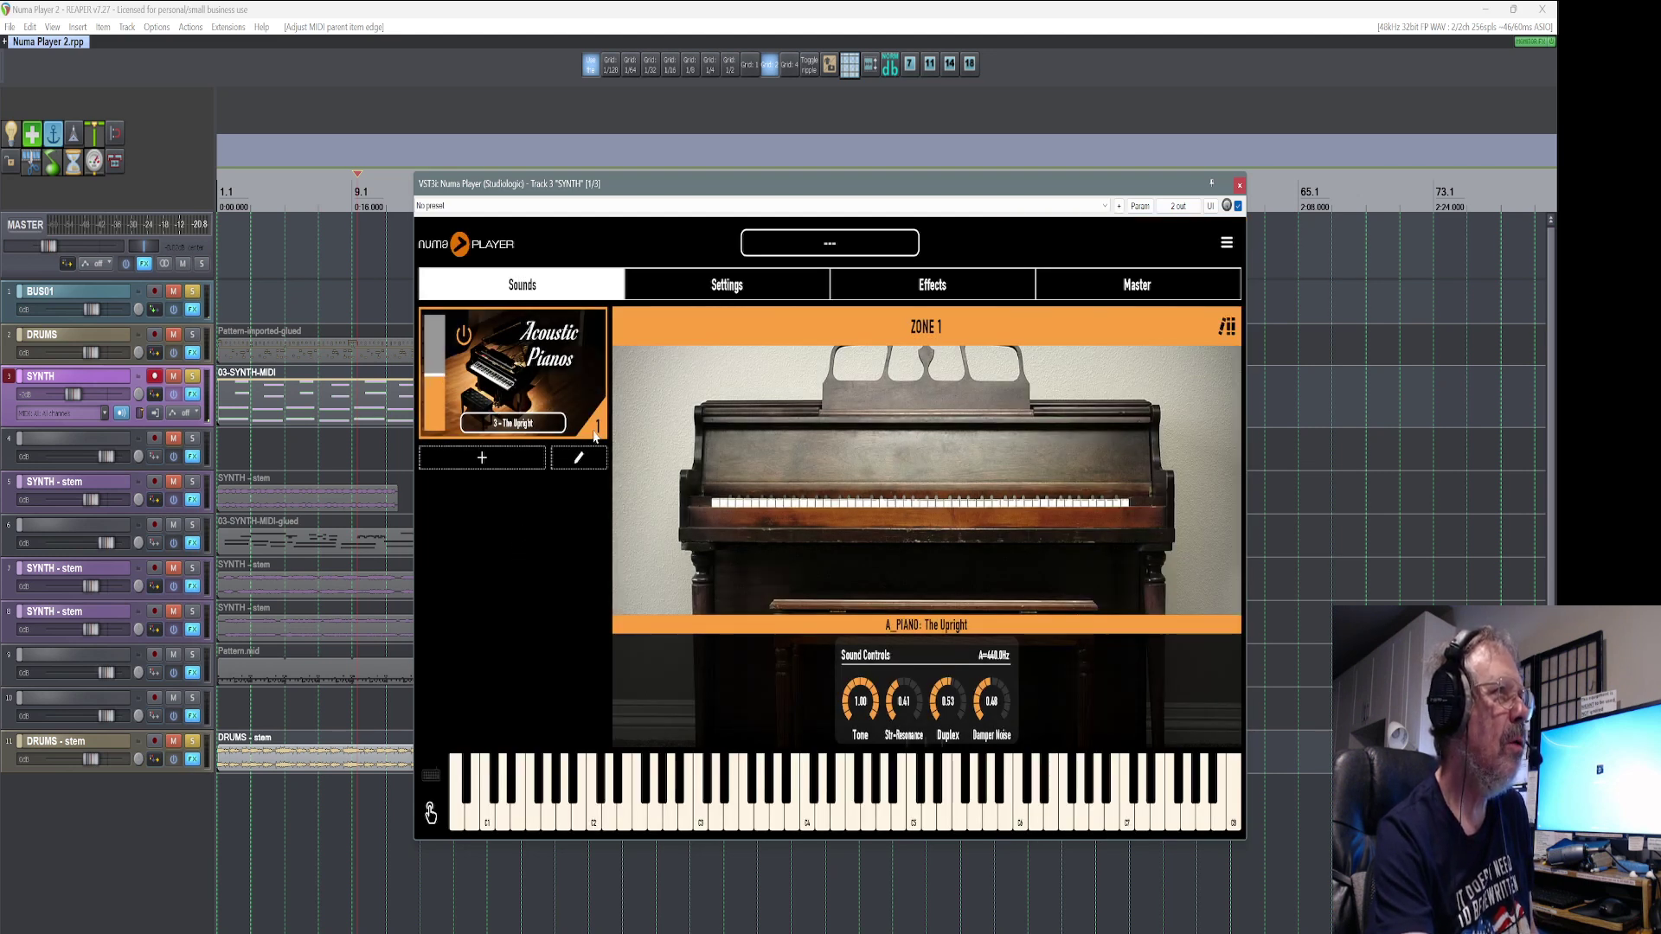
Add the Electric Pianos sound 1 - EP-Mark I as zone 2 and switch off the Acoustic Pianos zone
click(523, 465)
click(1133, 419)
click(545, 400)
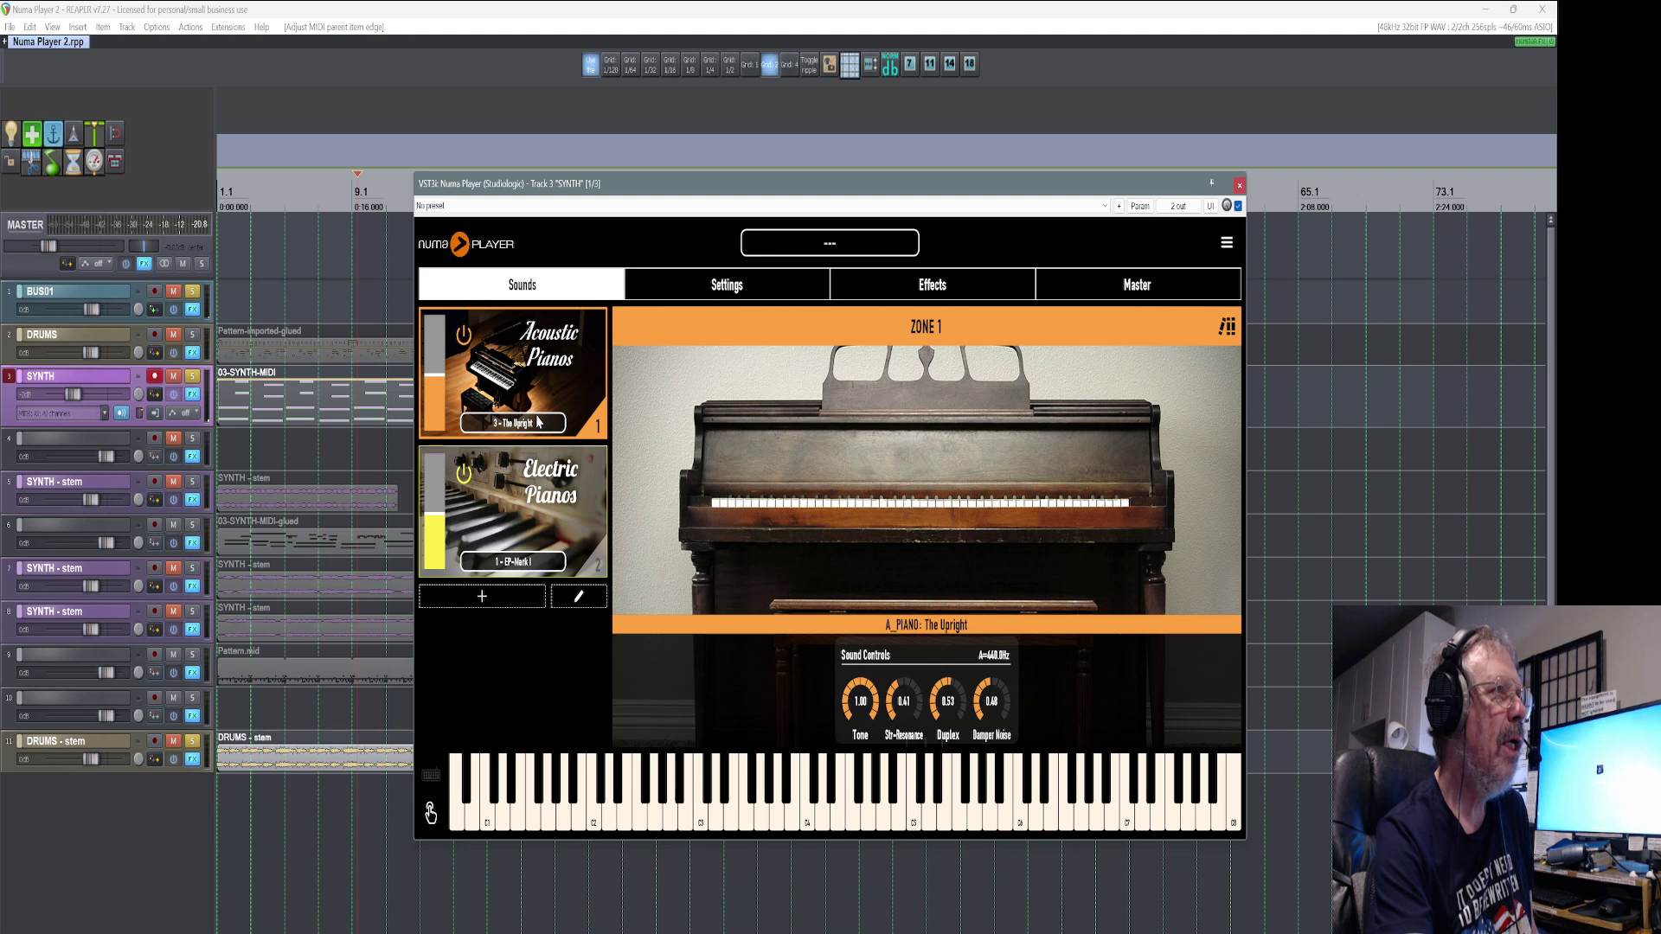
click(538, 421)
click(504, 386)
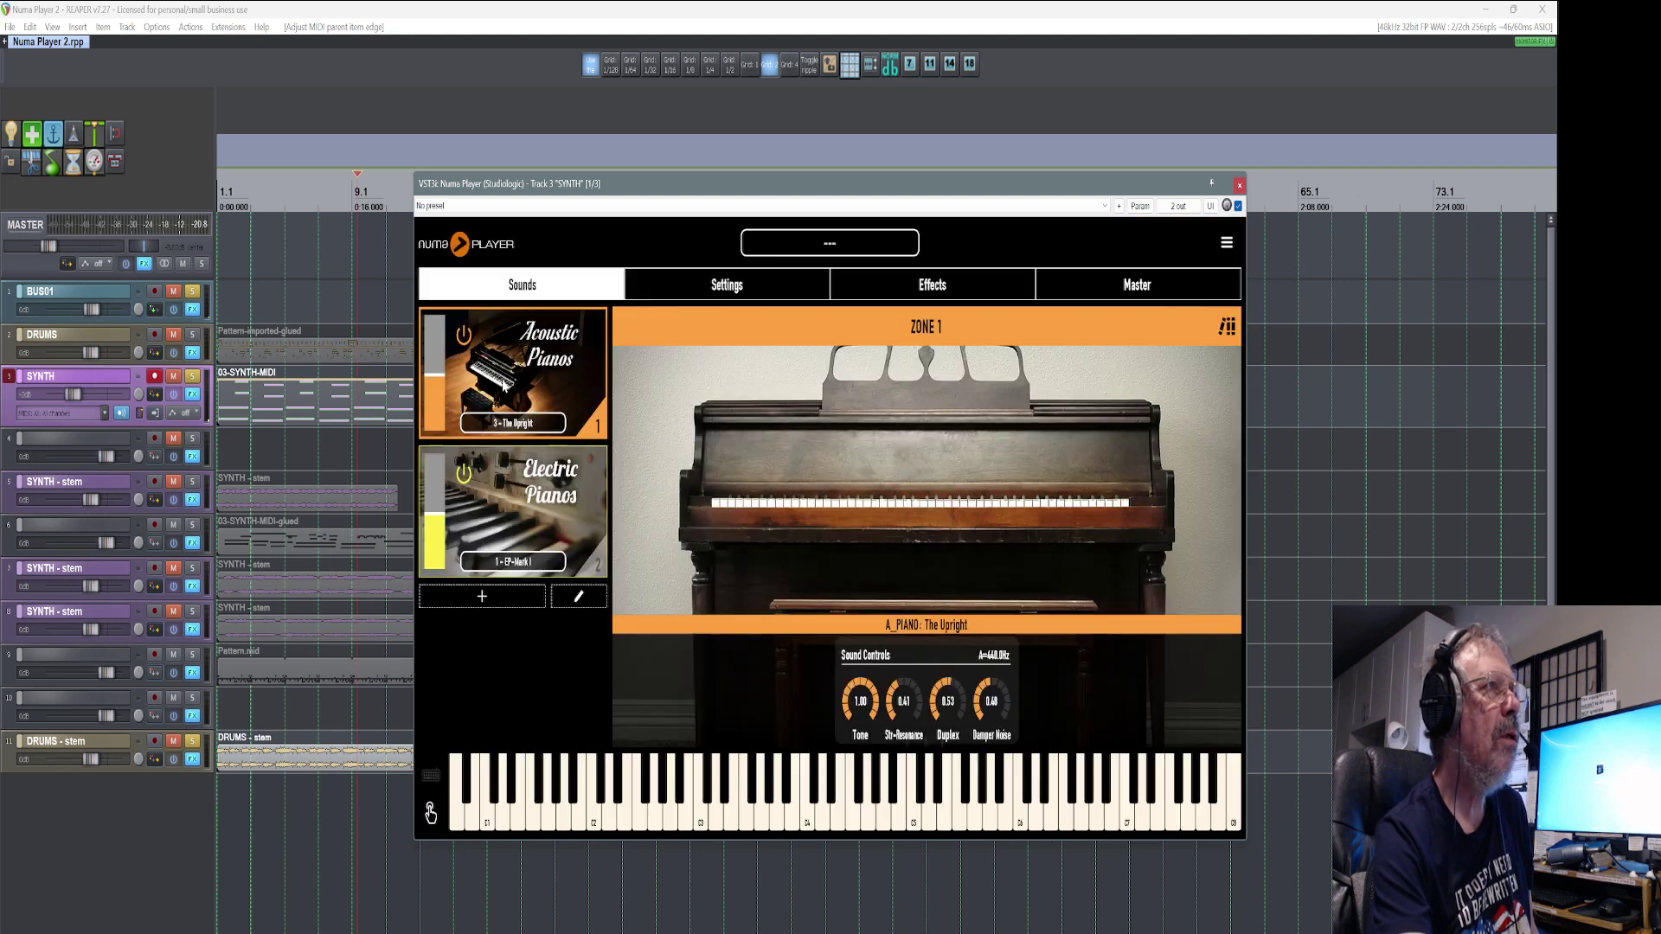
click(468, 339)
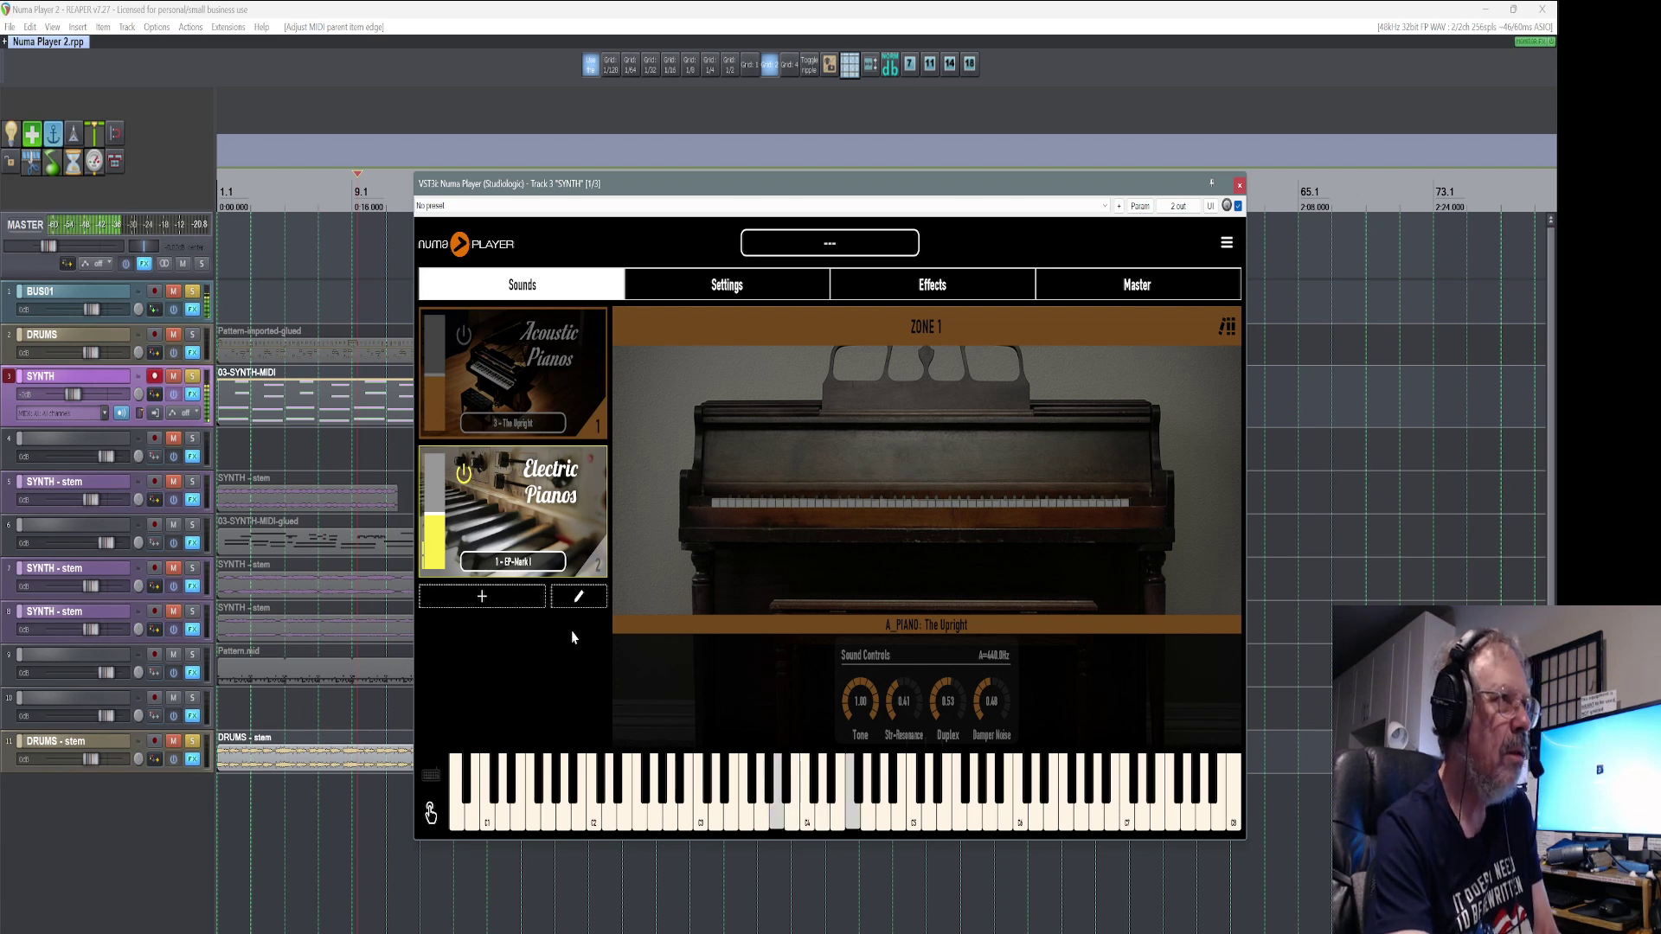
Audition the 2 - EP-Mark II, 3 - Wurly 200 and 4 - Wurly 255 sounds in the Electric Pianos zone
click(548, 567)
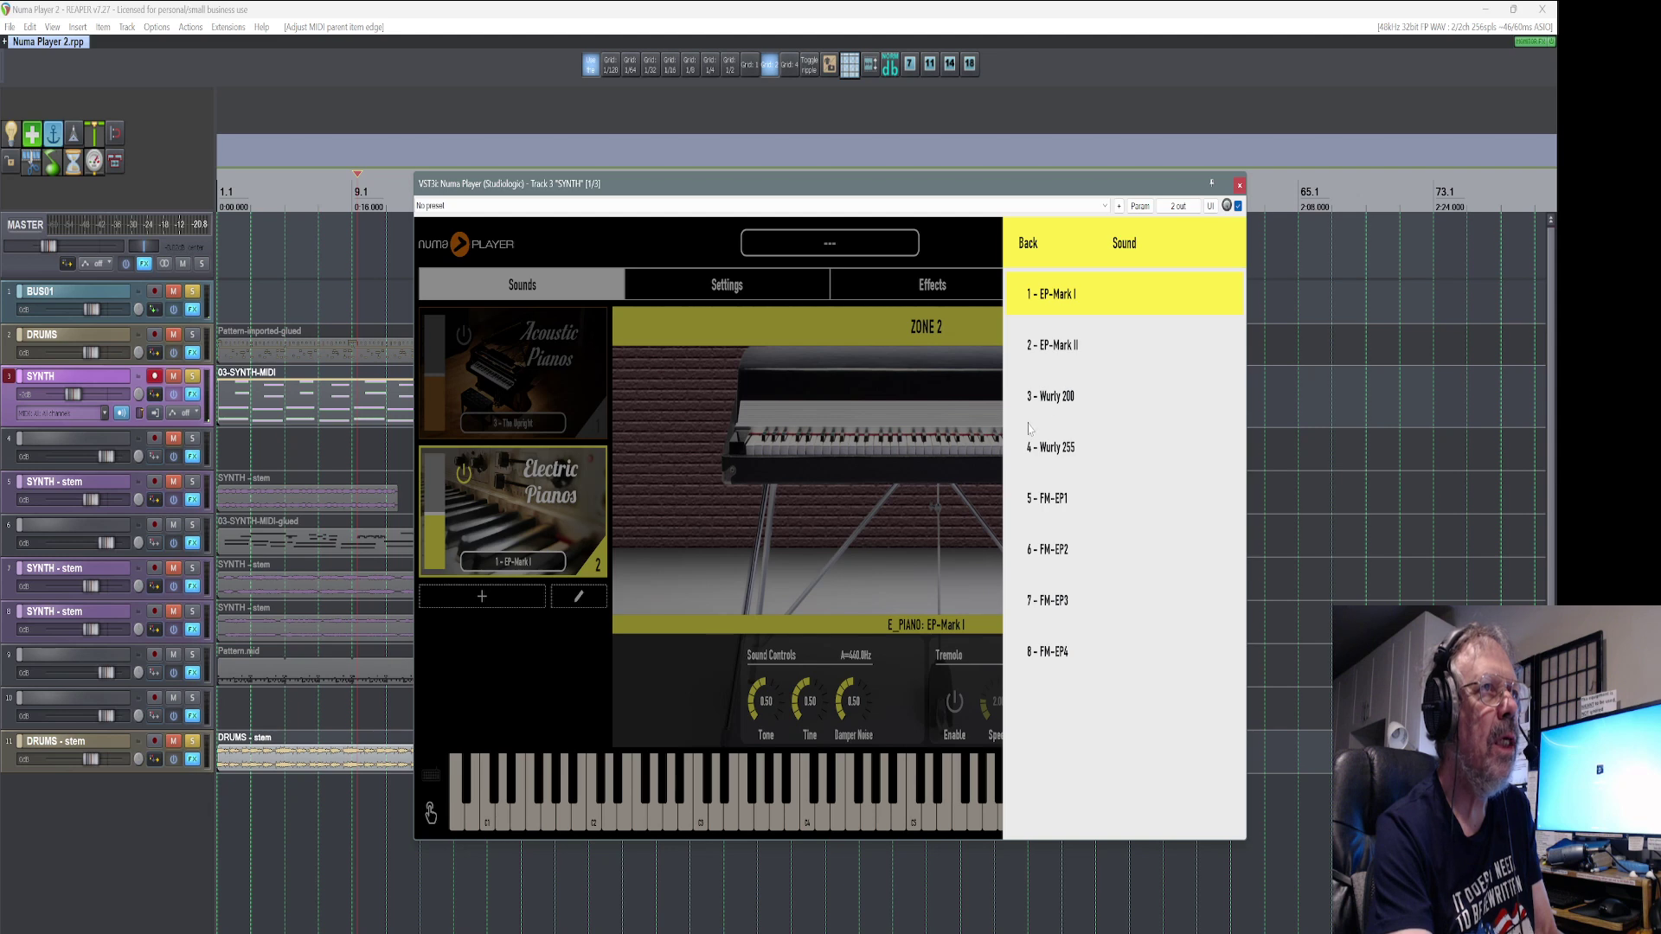
click(1081, 355)
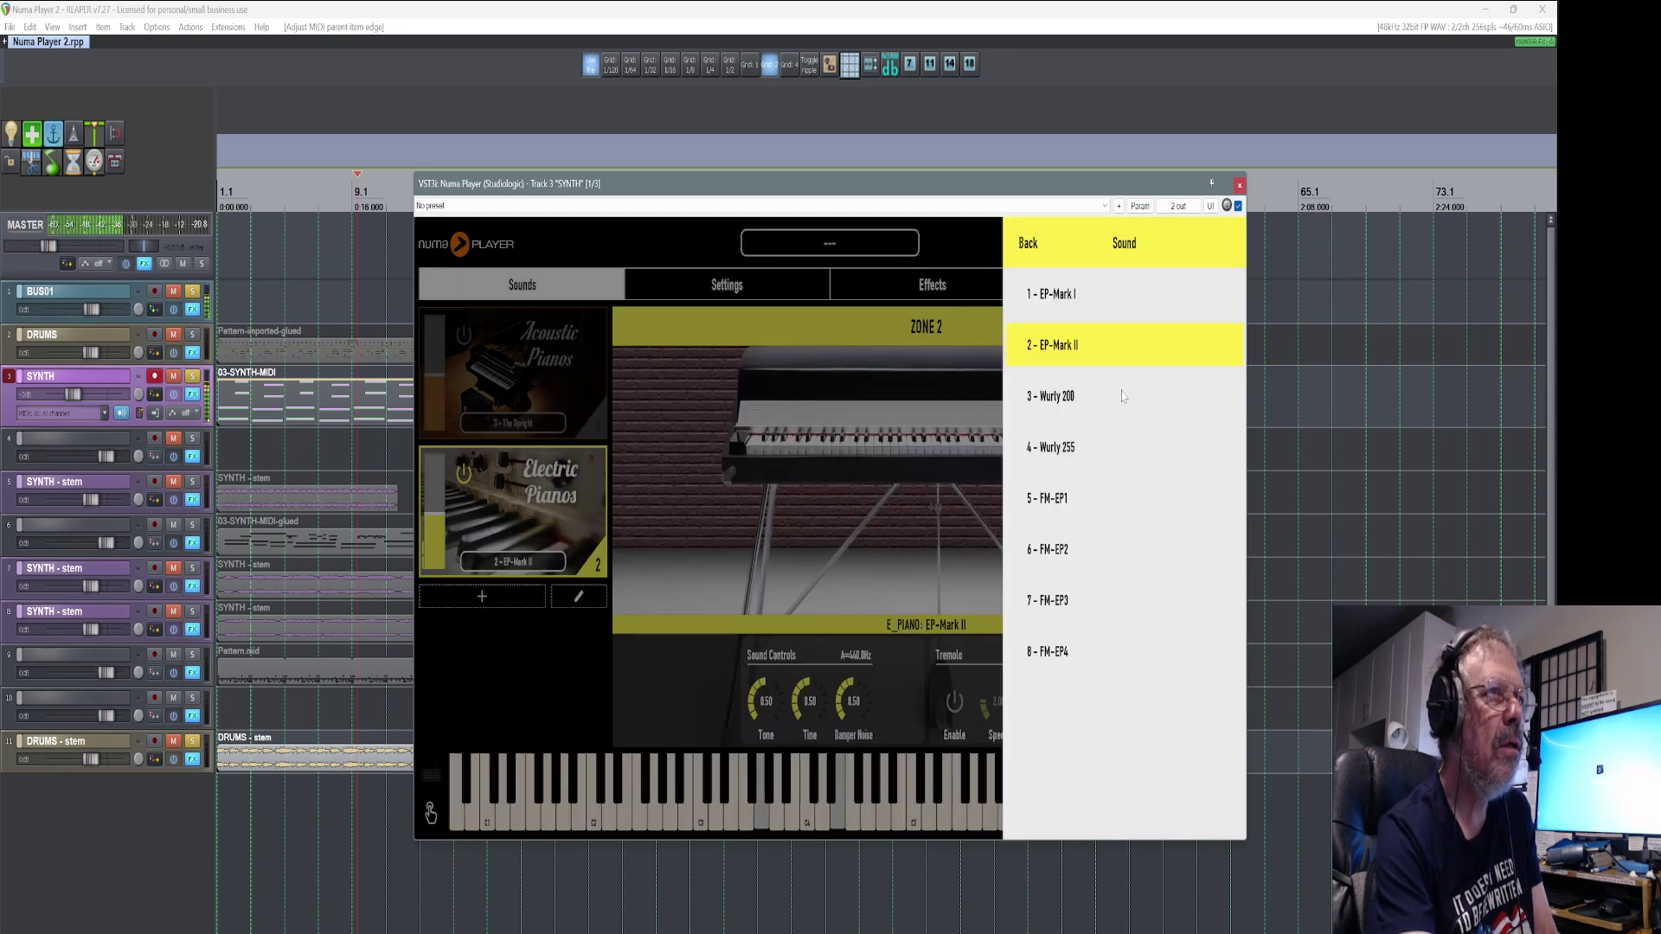
click(1063, 403)
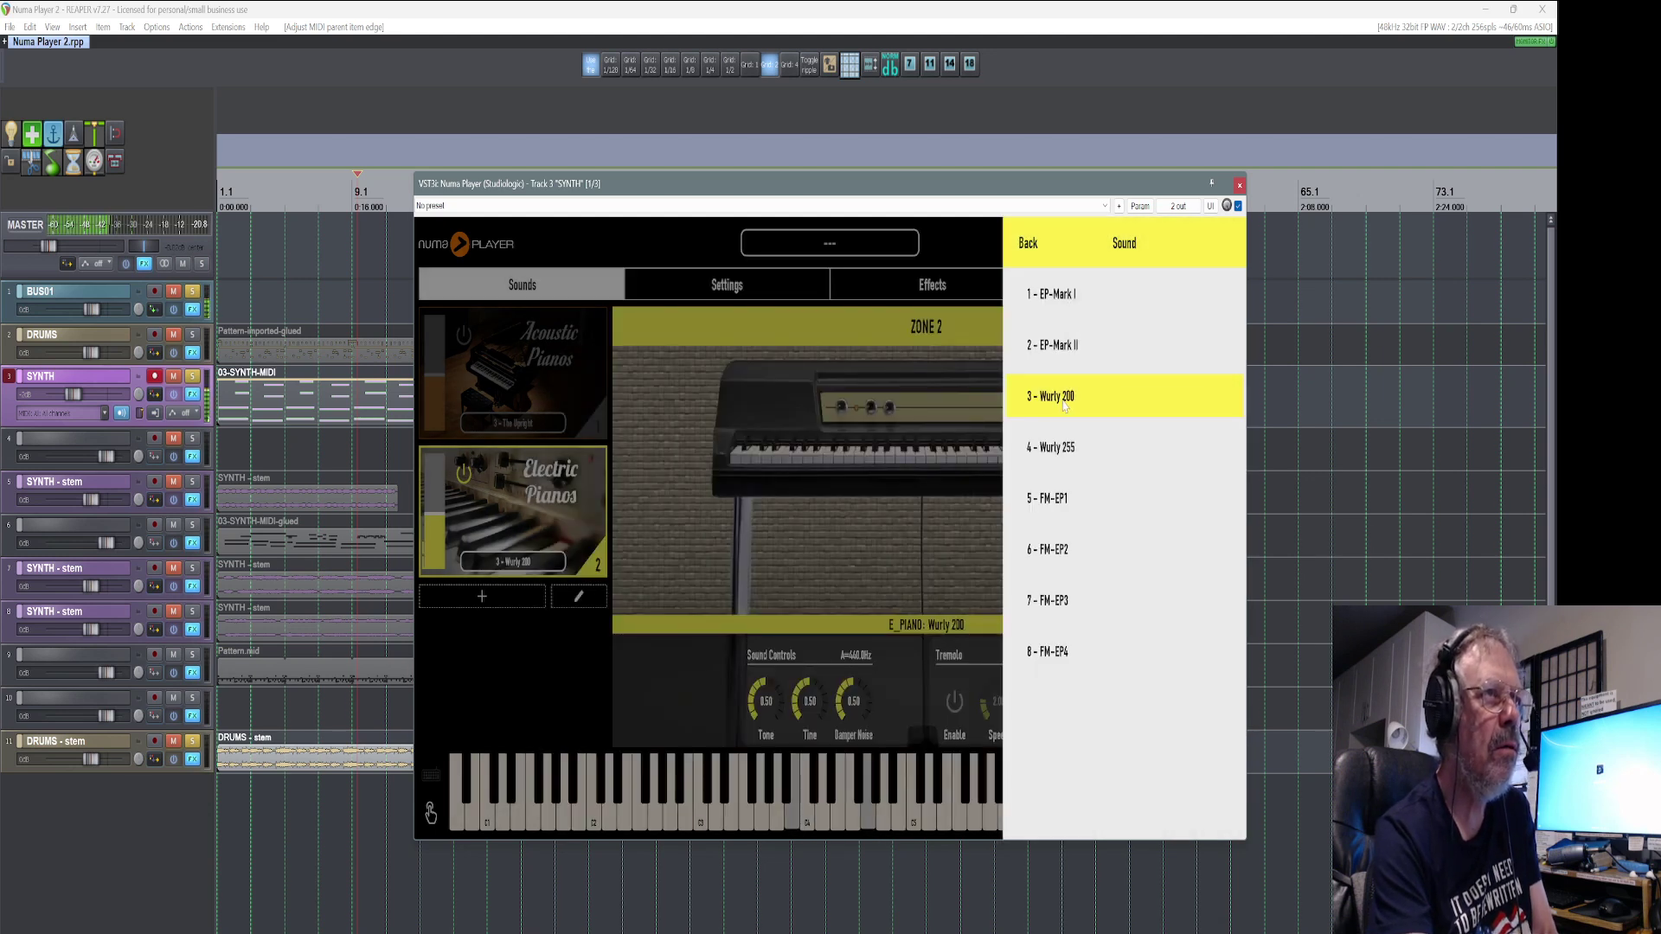
click(1063, 455)
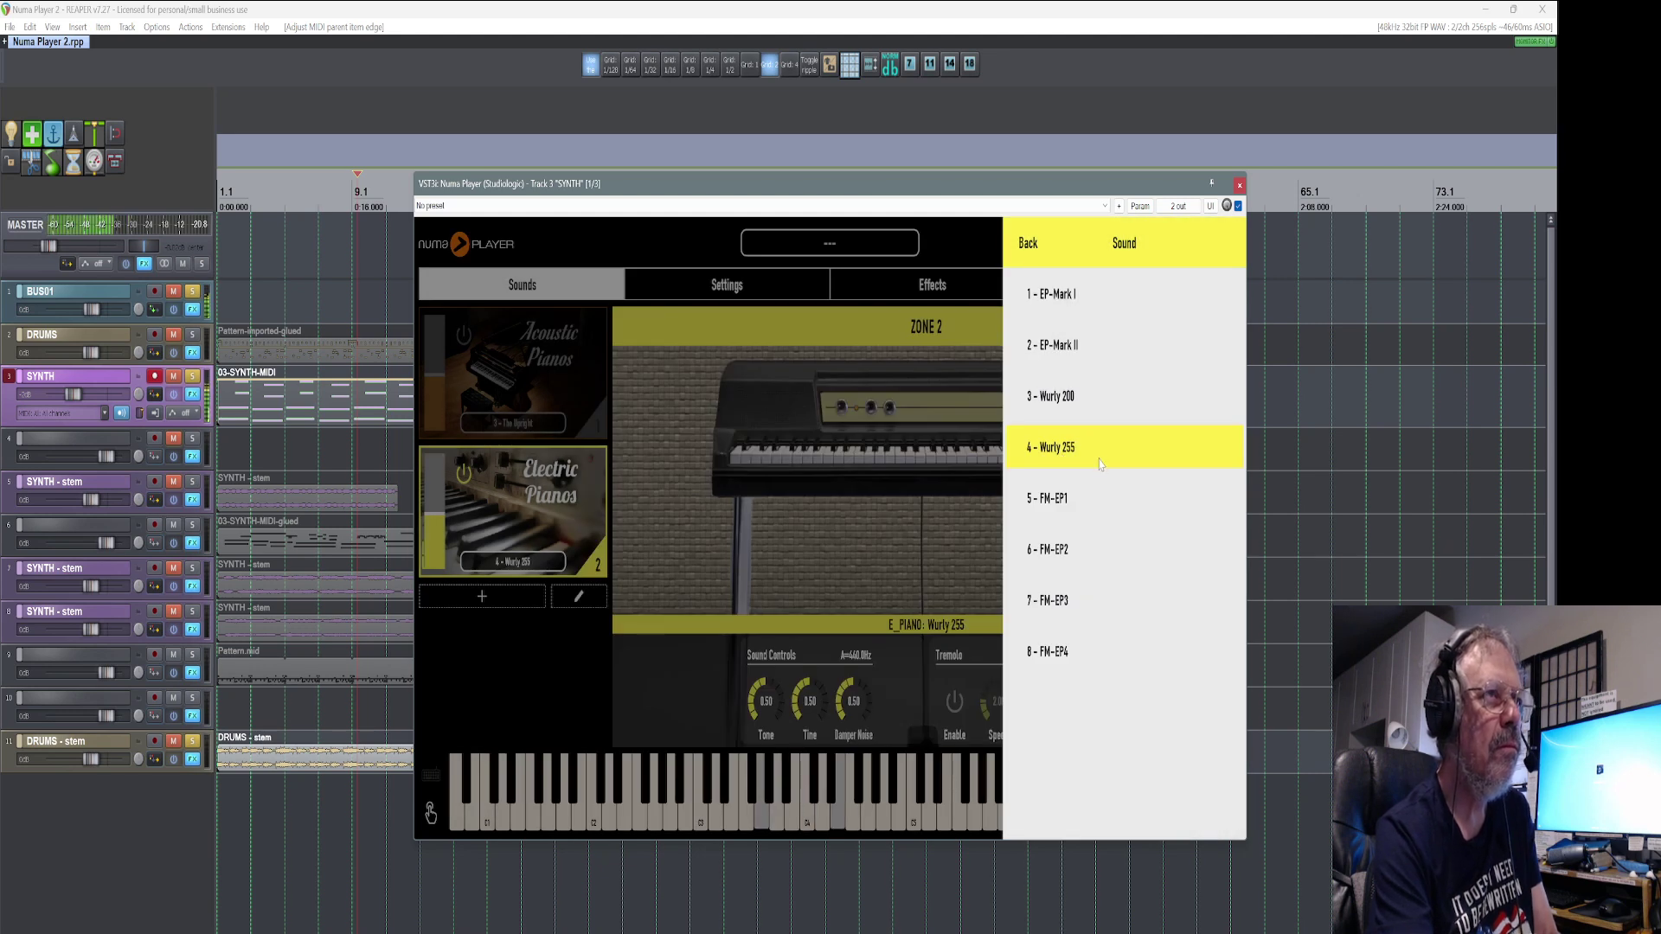
Audition 5 - FM-EP1 and 6 - FM-EP2 in zone 2, and leave the zone on 7 - FM-EP3
click(1065, 510)
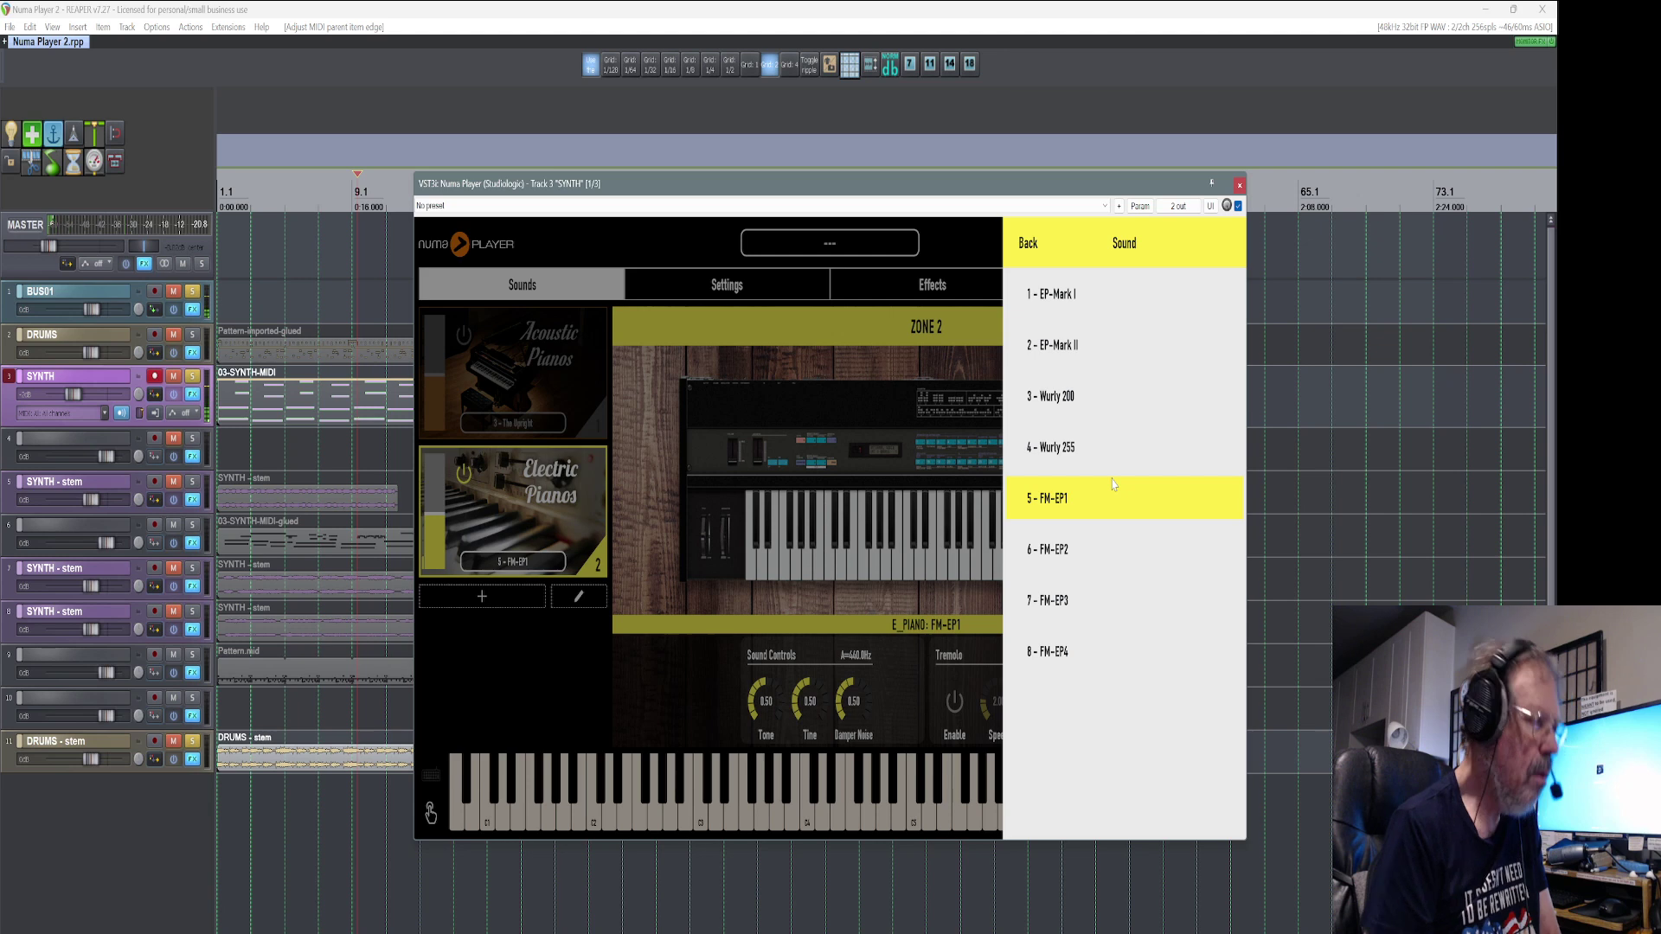
click(1051, 548)
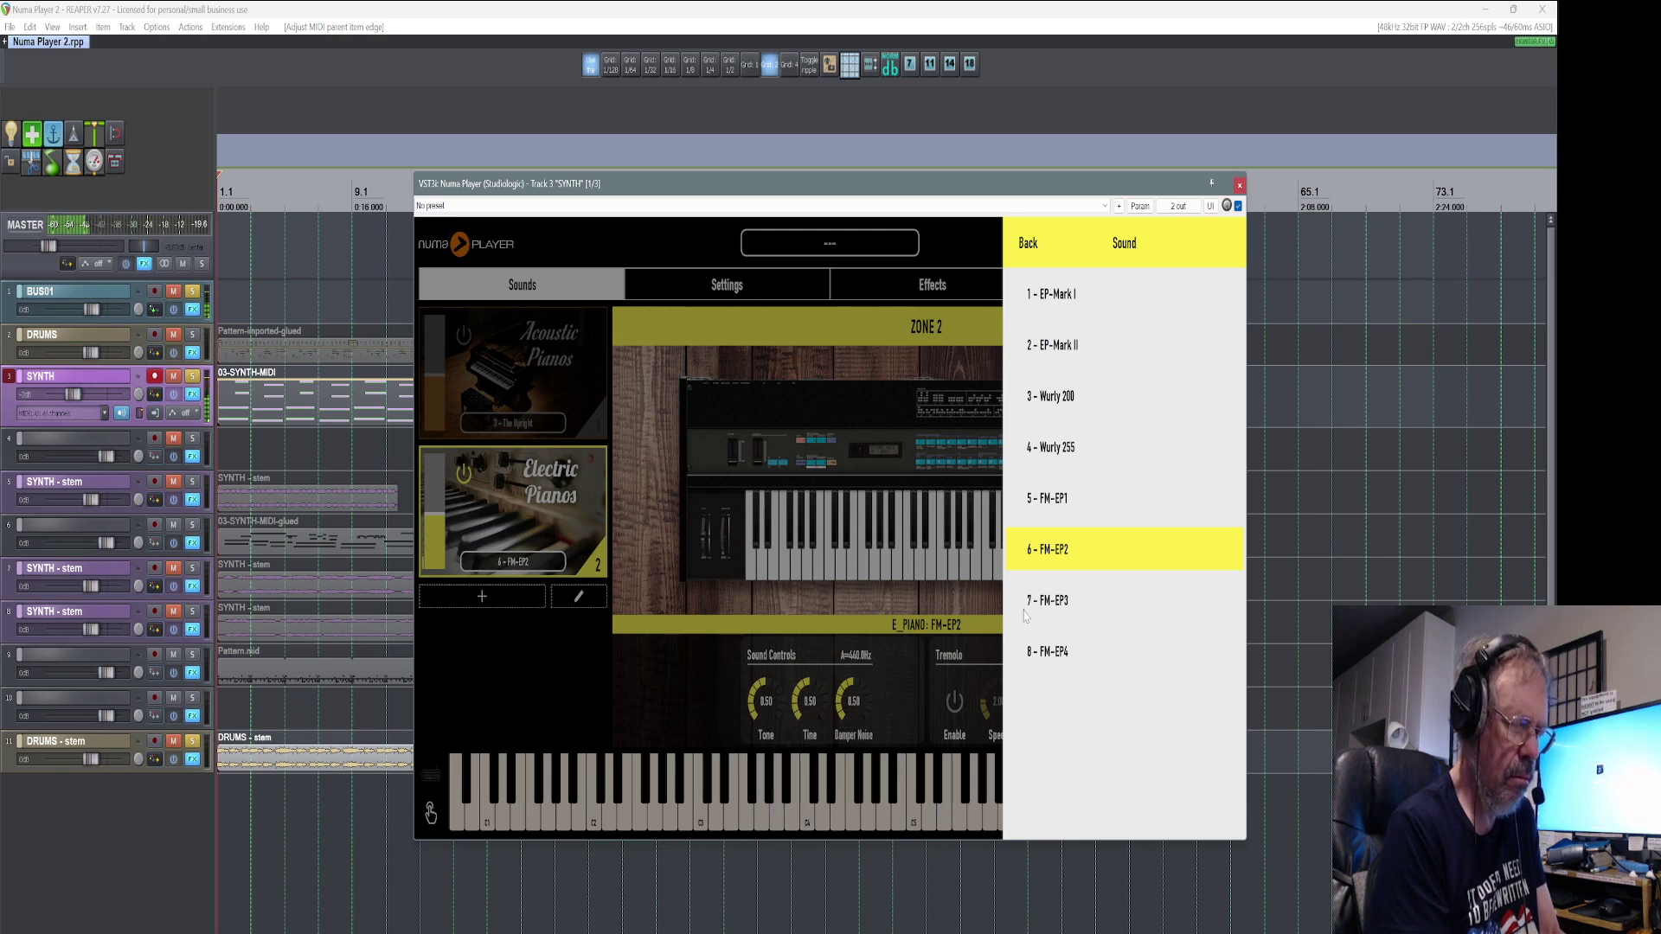
click(1024, 612)
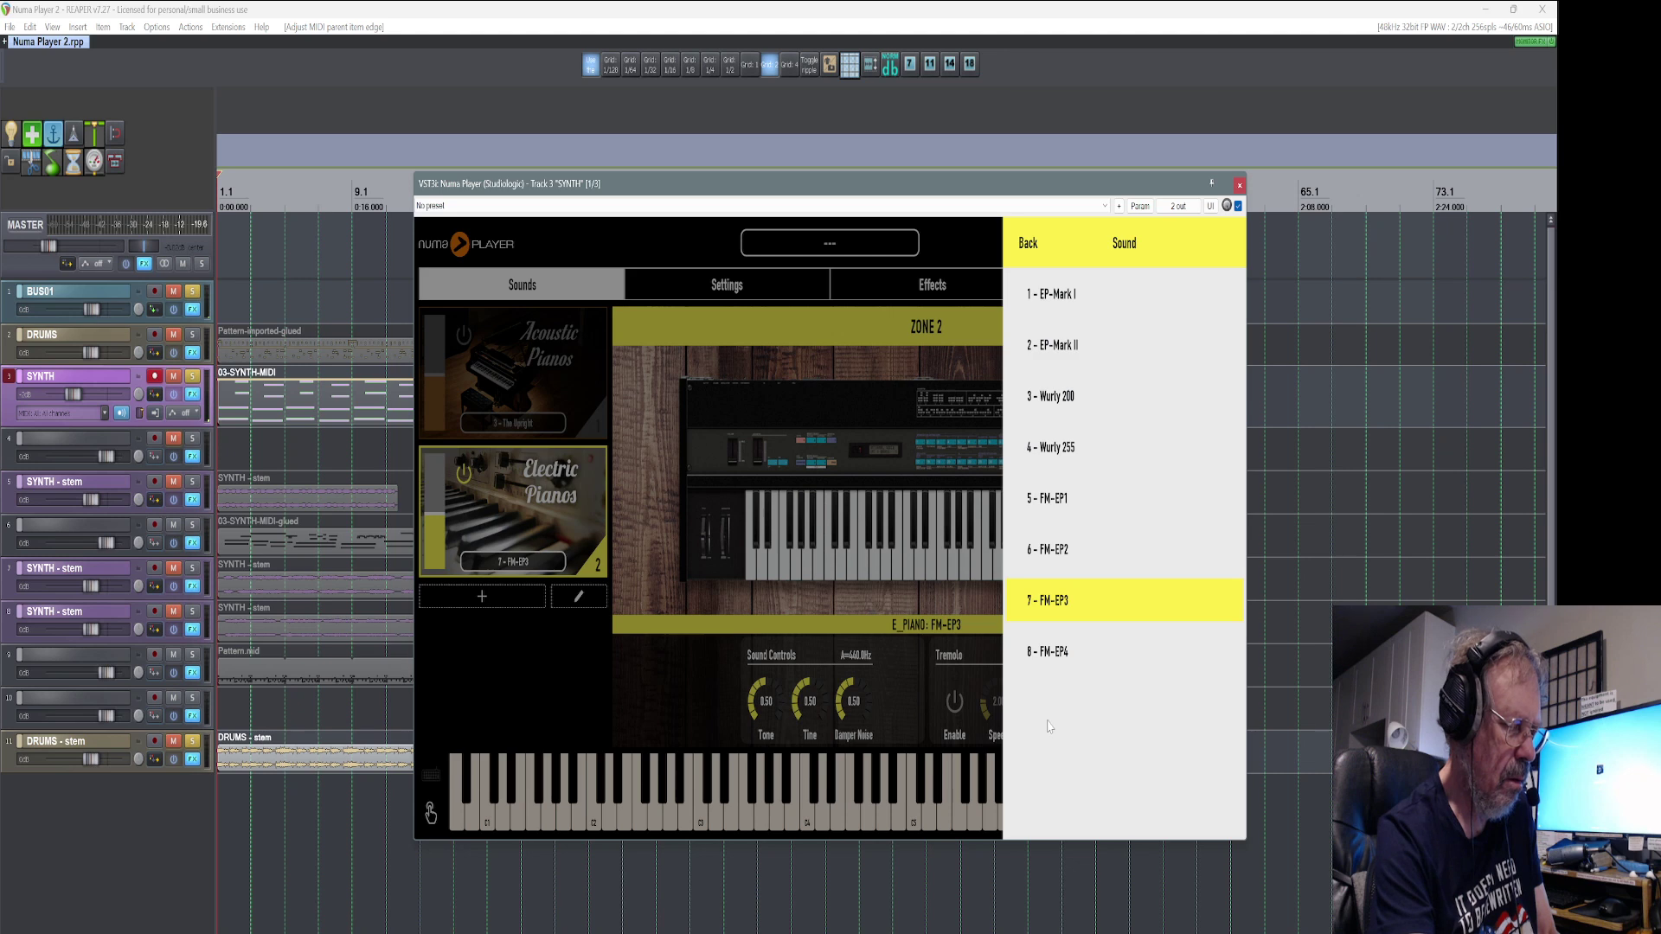
click(1058, 606)
click(1058, 605)
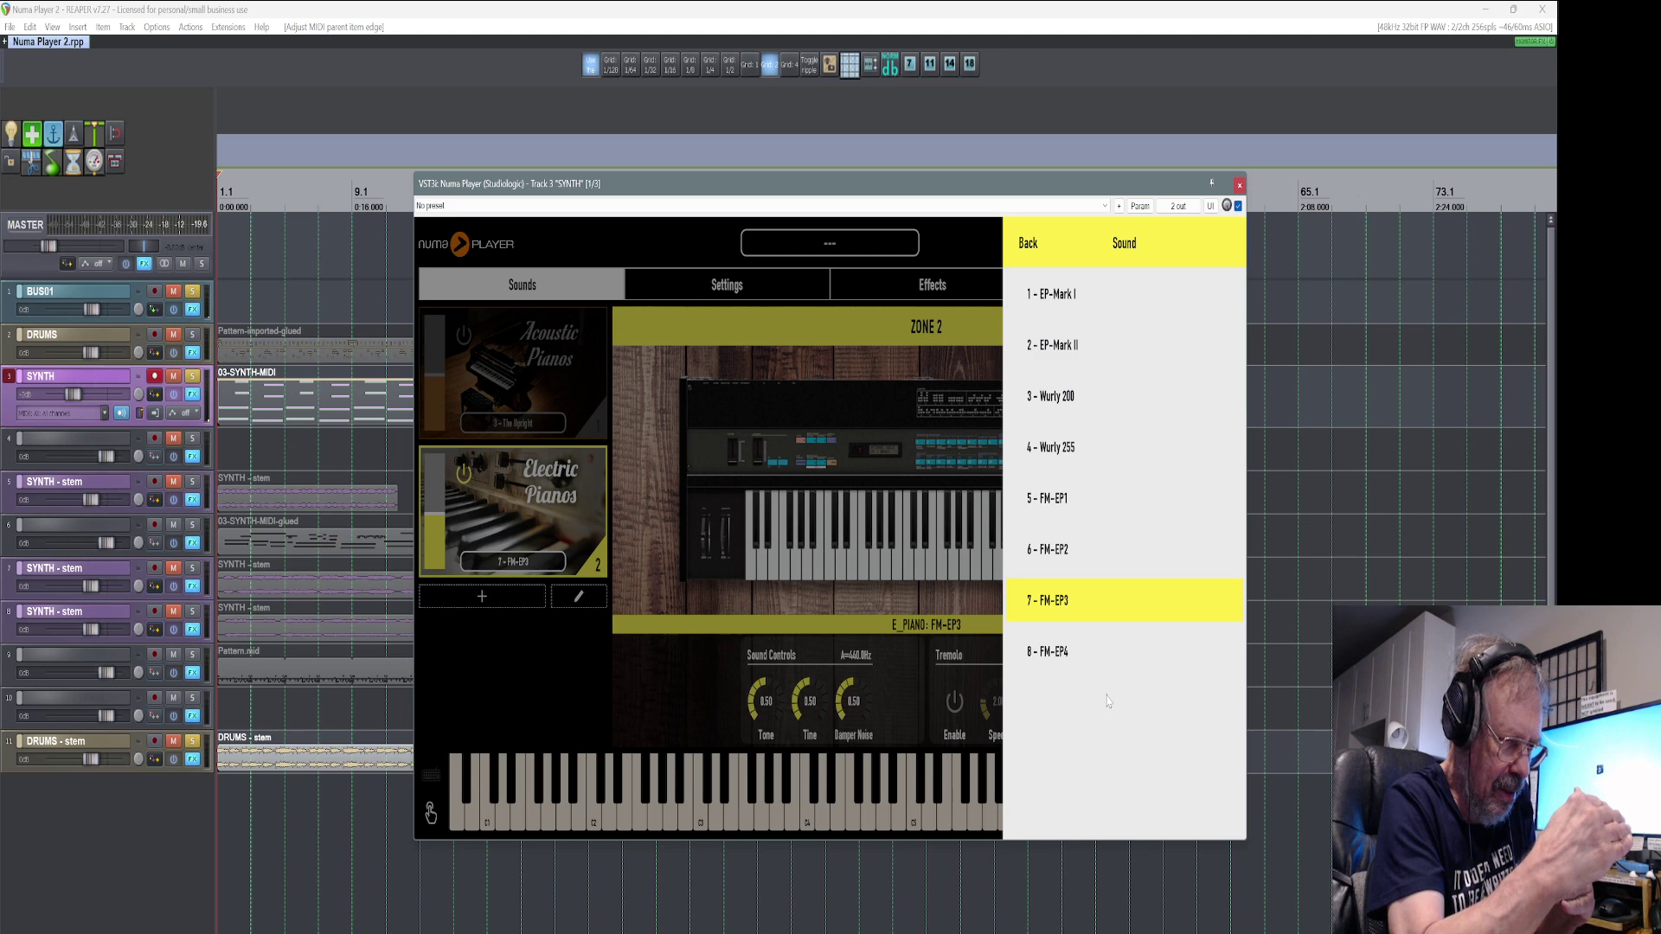
click(1107, 701)
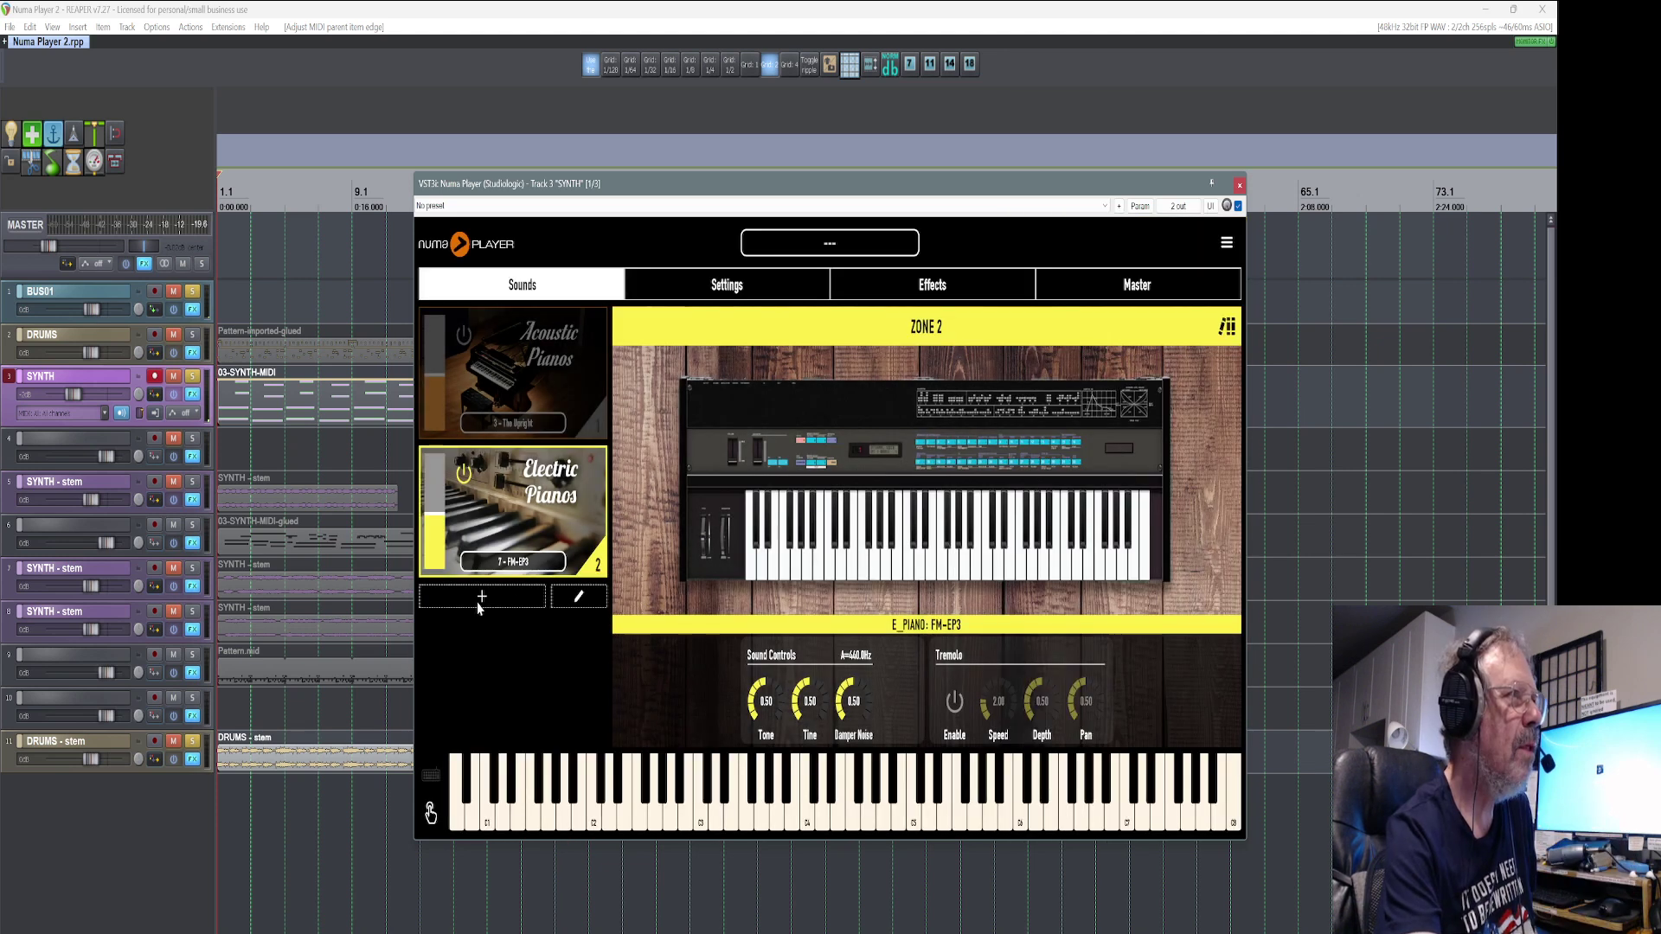
Add a Keys zone 3 with the 1 - Clavinet sound and switch off the Electric Pianos zone
click(481, 597)
click(1129, 519)
click(1134, 515)
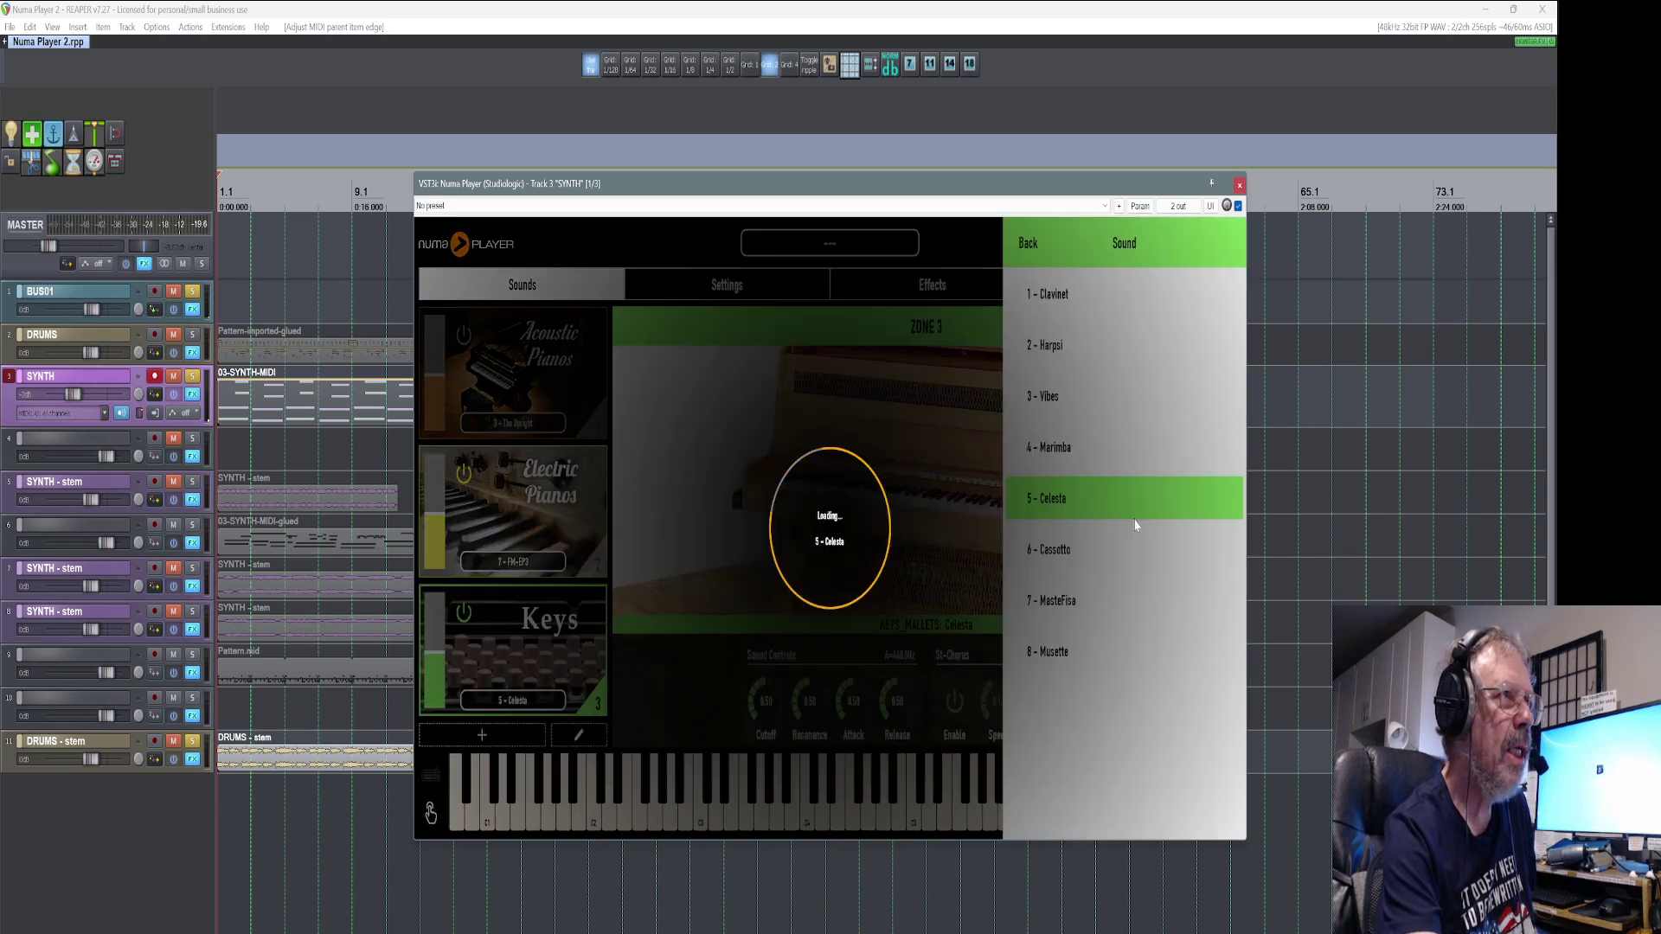
click(512, 658)
click(1050, 294)
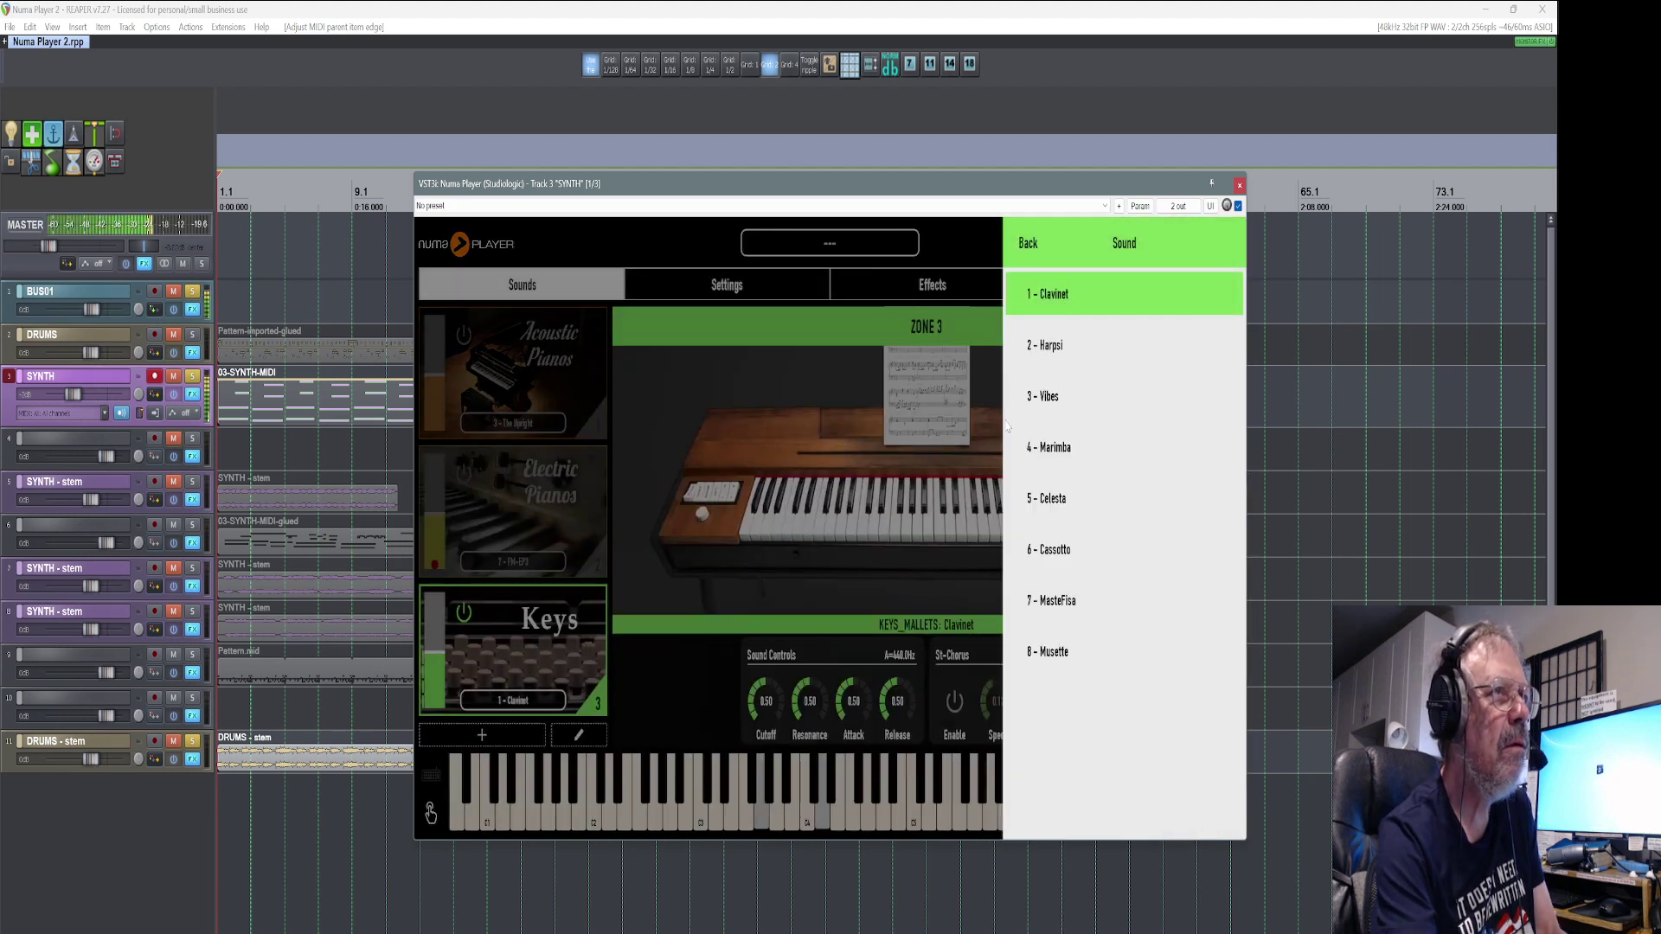
Audition the 2 - Harpsi, 3 - Vibes and 4 - Marimba sounds in the Keys zone
click(1057, 357)
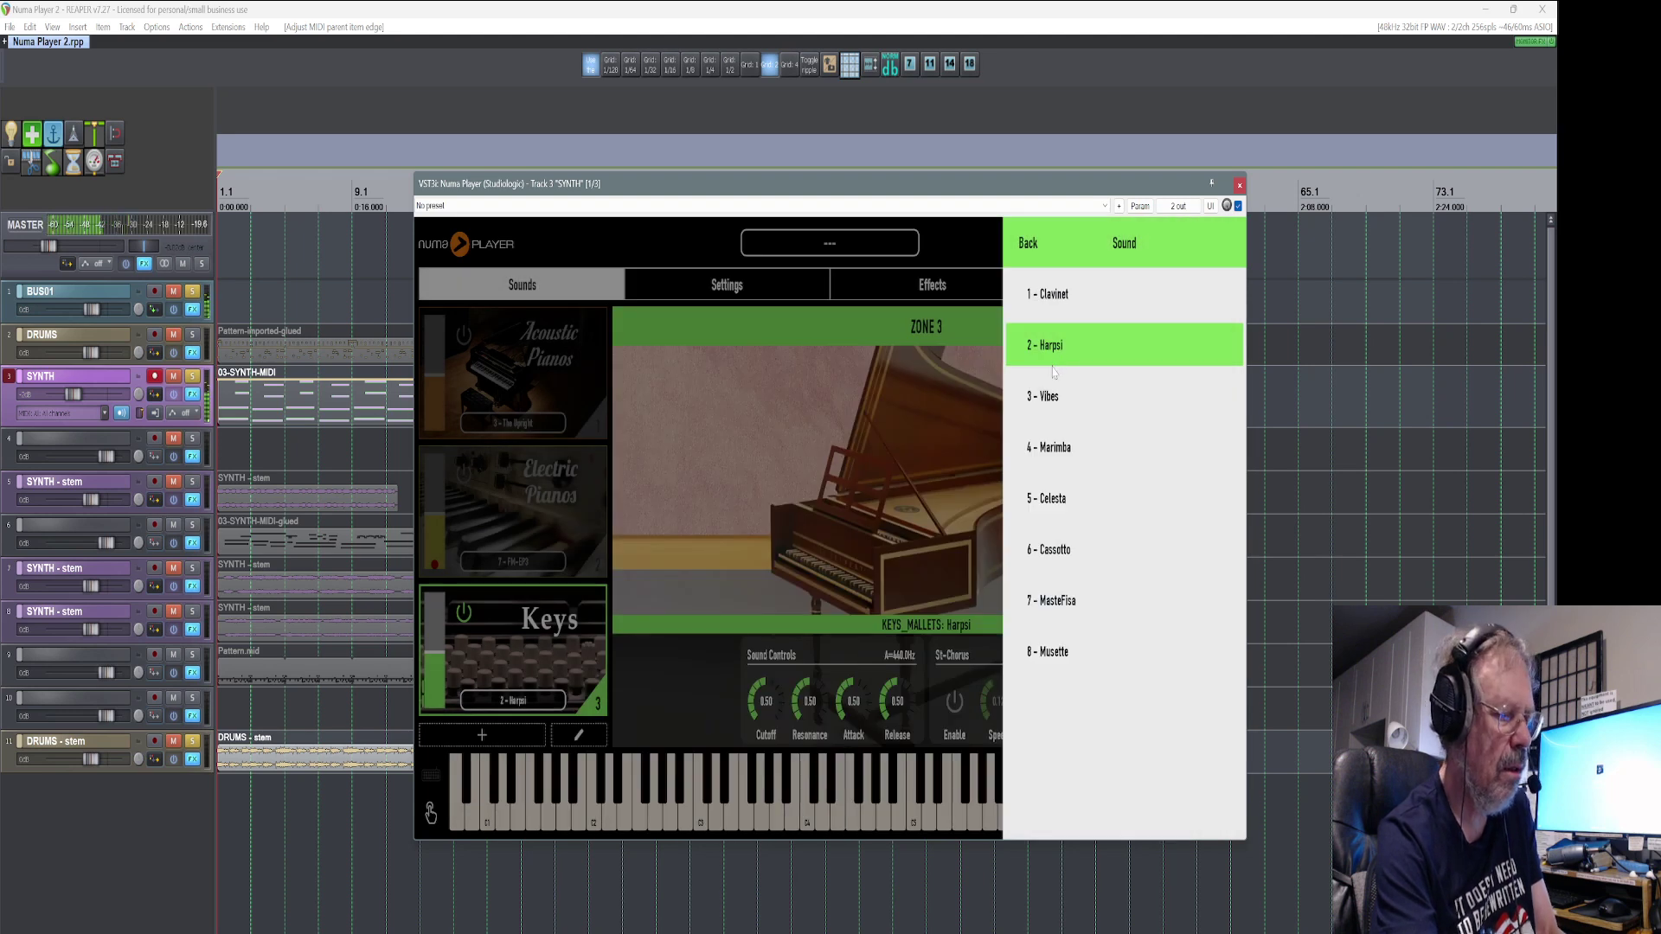
click(1049, 403)
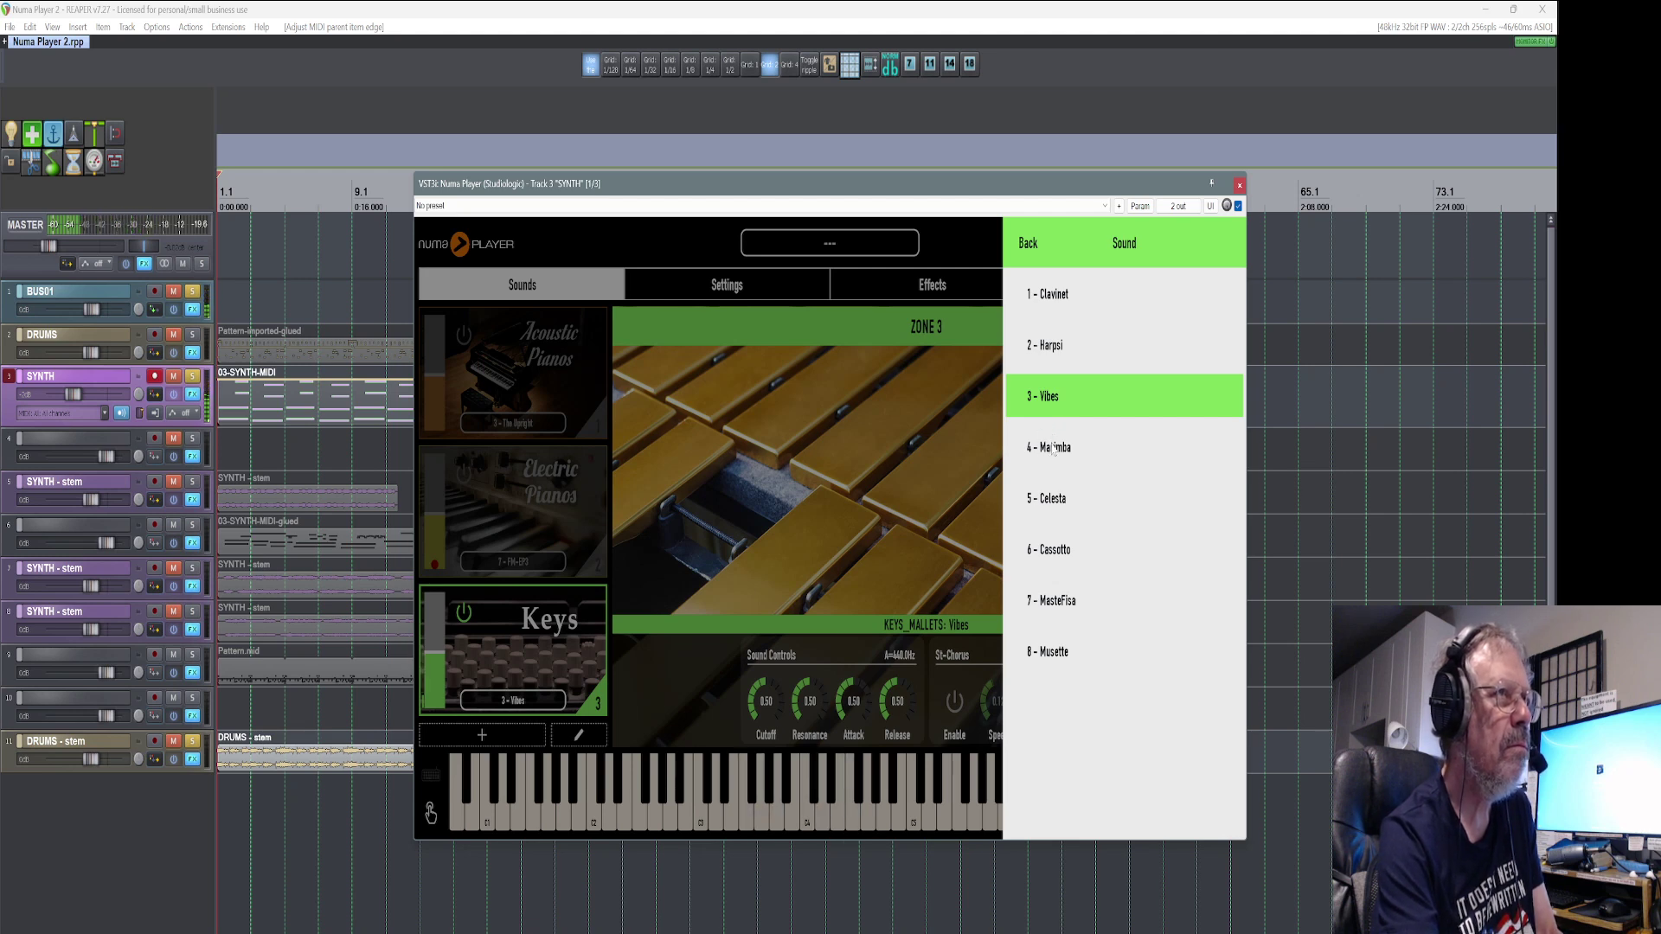
click(1051, 448)
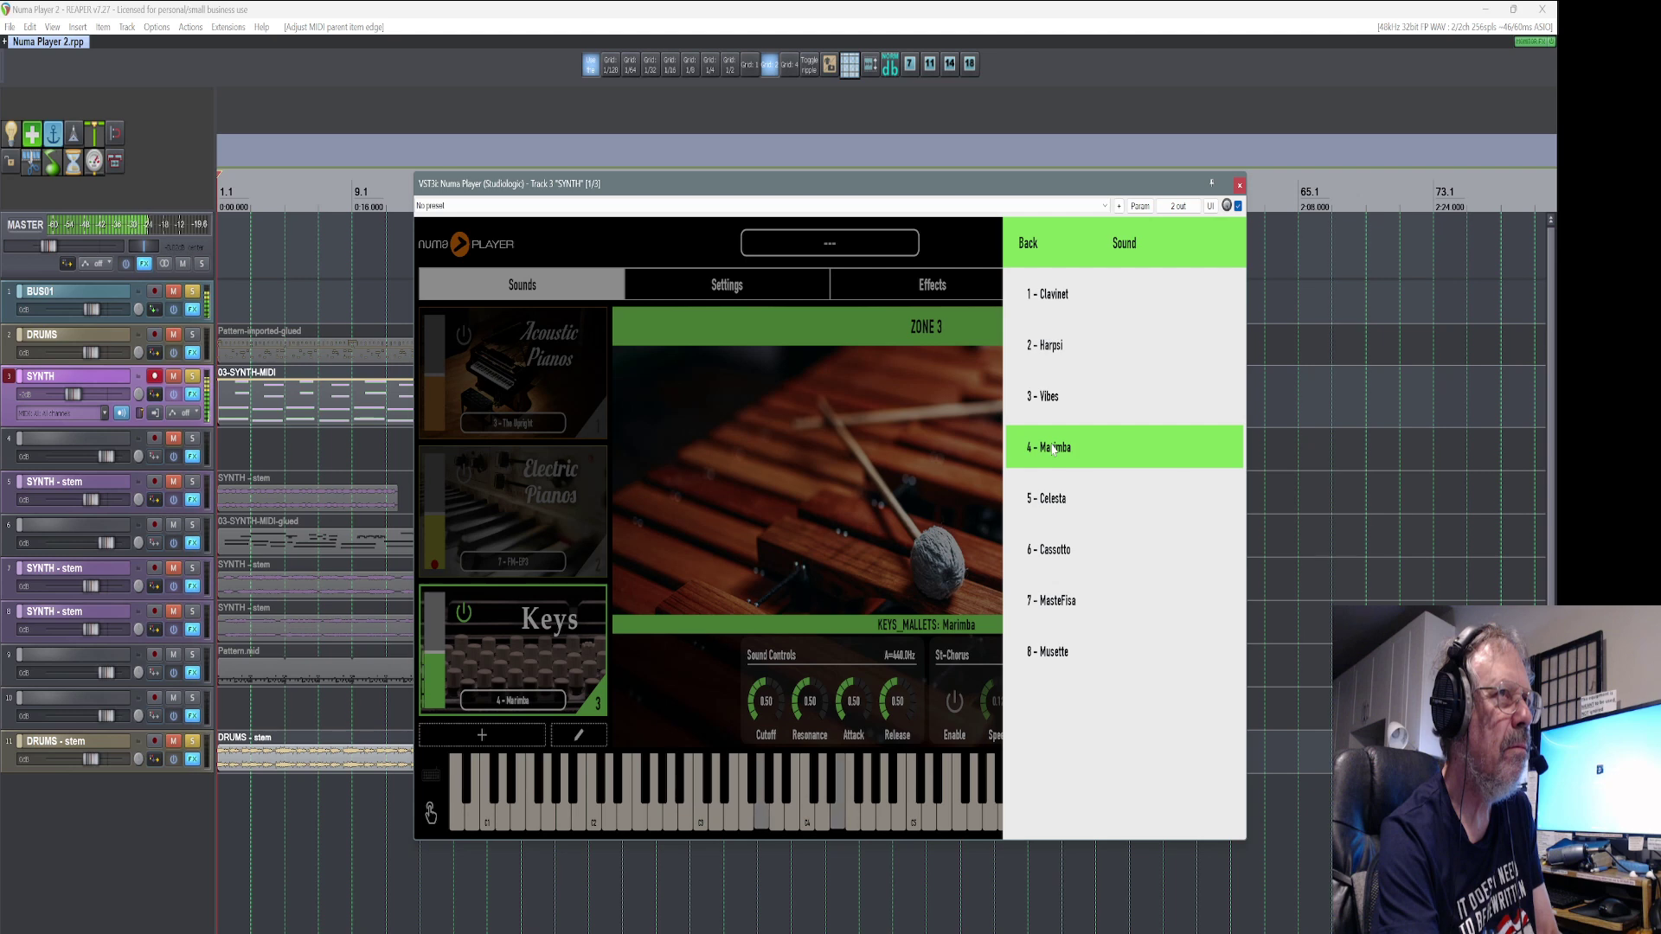
Audition the 5 - Celesta, 6 - Cassotto and 7 - MasteFisa sounds in the Keys zone
click(1047, 502)
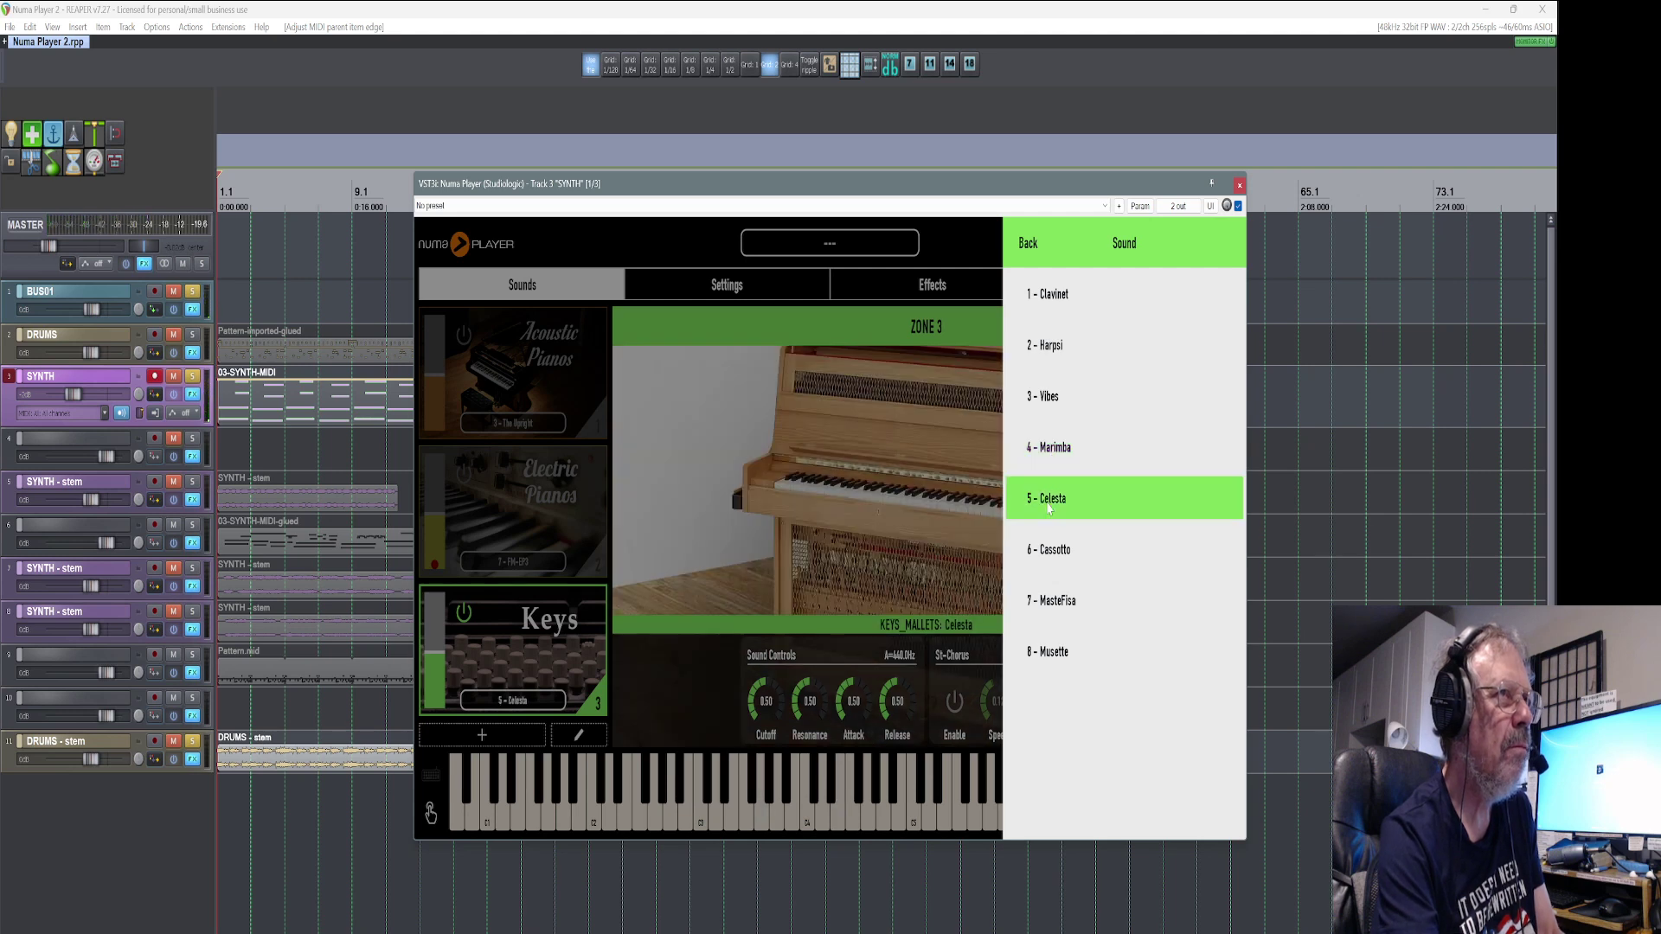
click(1054, 554)
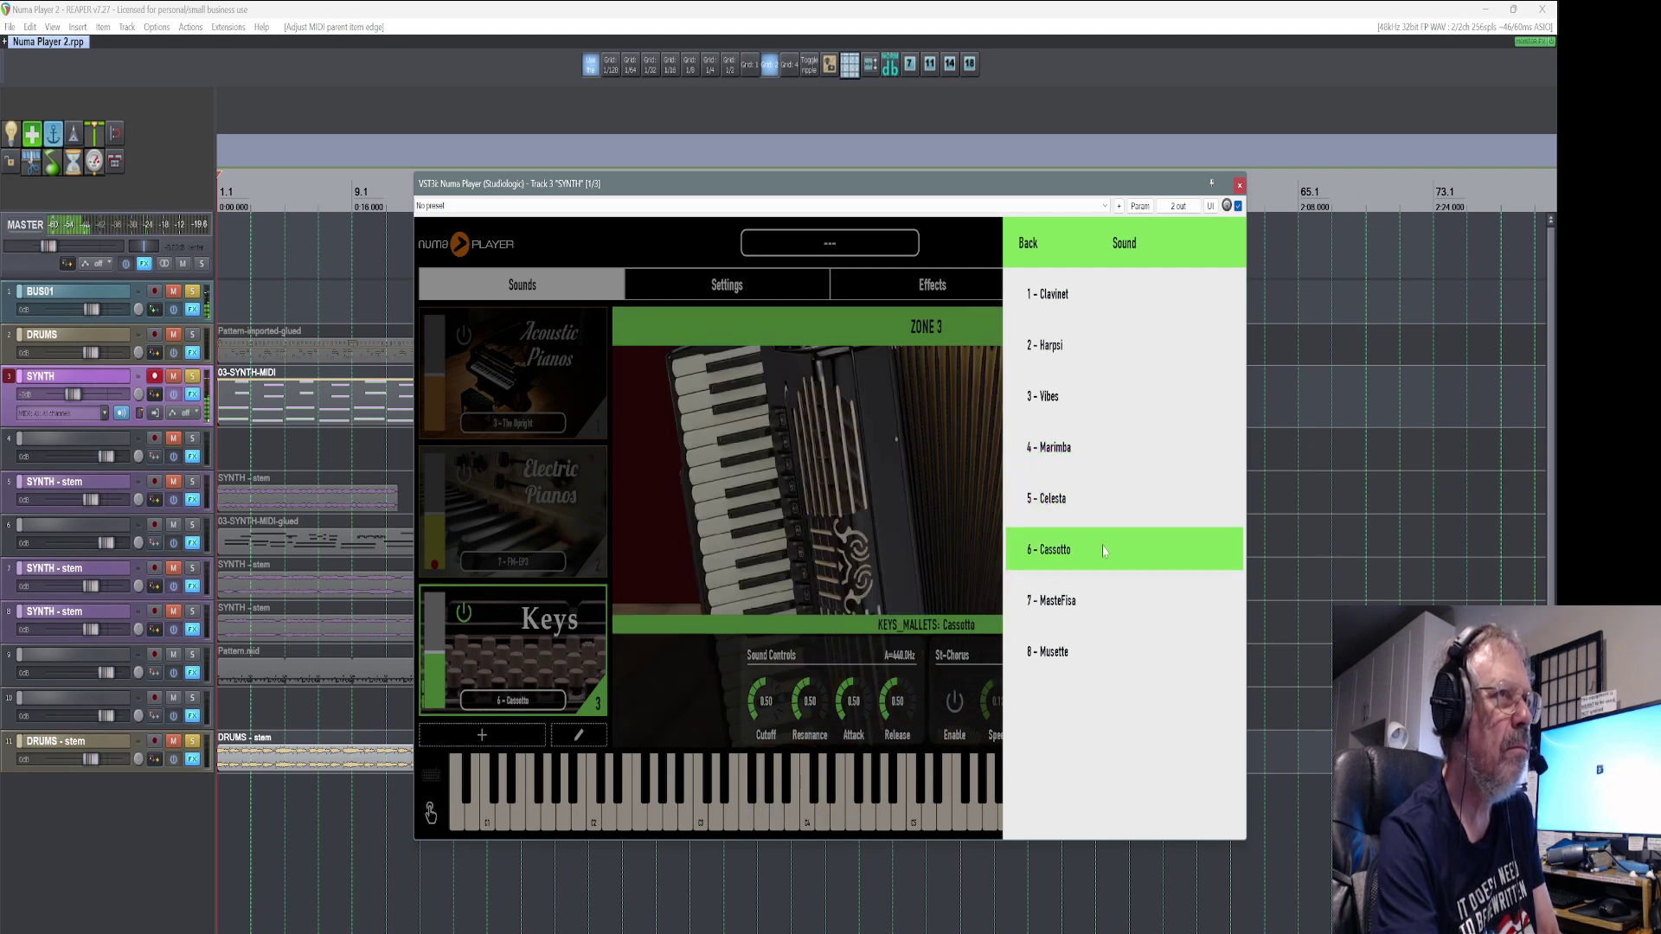
click(1058, 604)
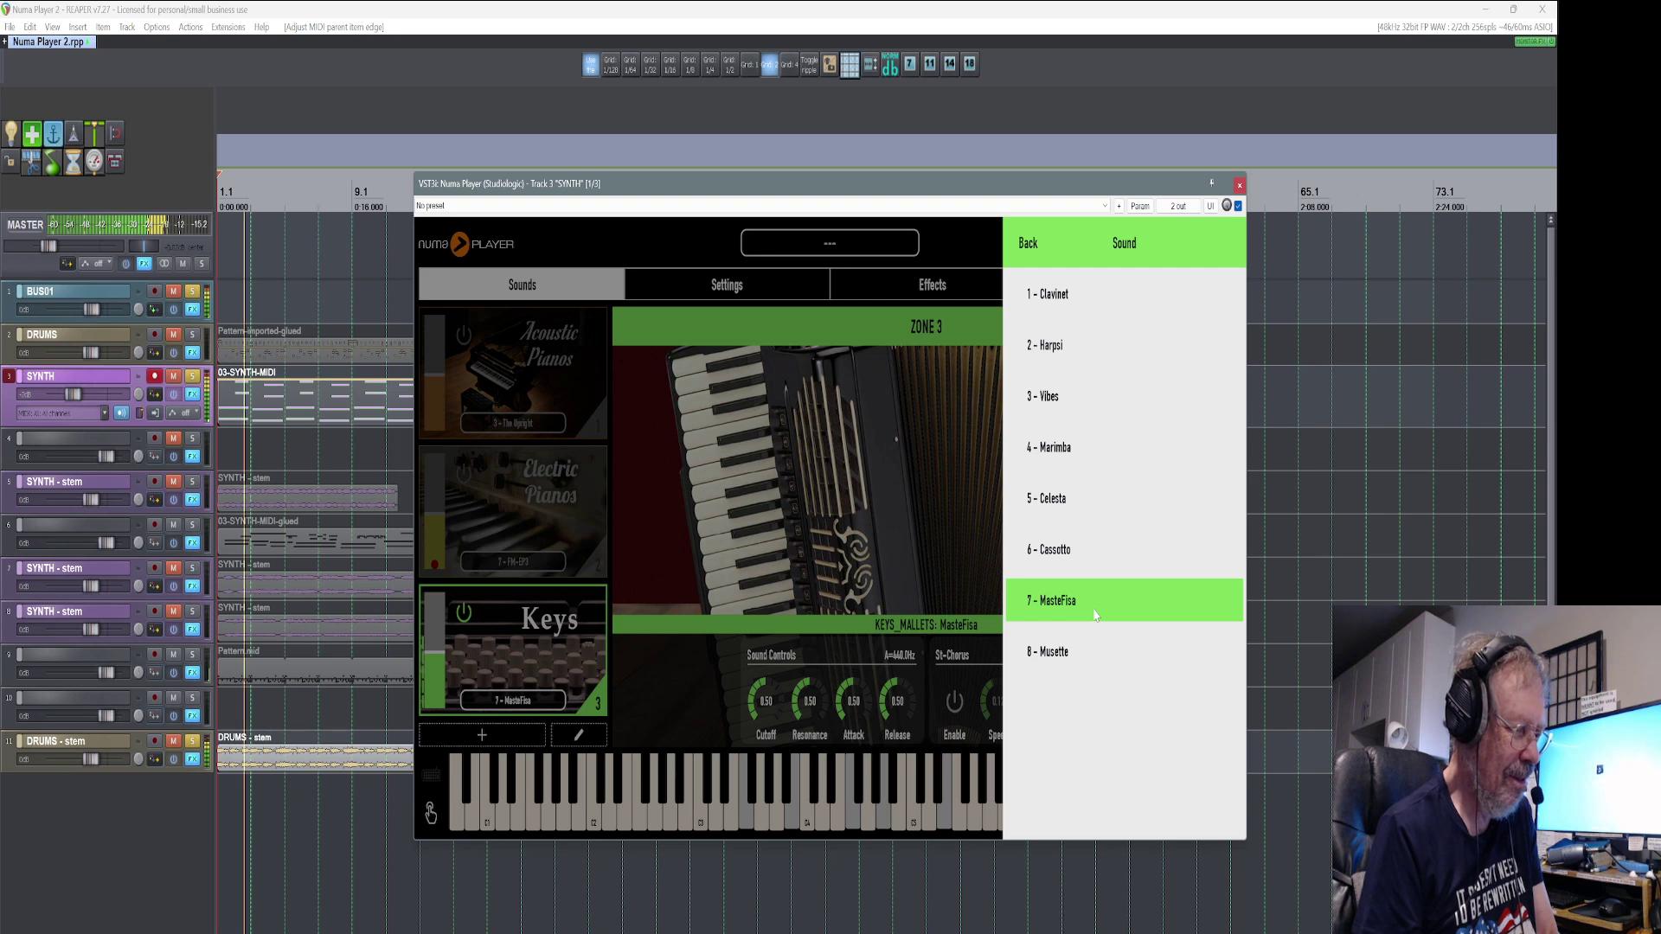
Move the 03-SYNTH-MIDI take onto a new track below DRUMS - stem and load the 8 - Musette sound in zone 3
drag(286, 398, 428, 757)
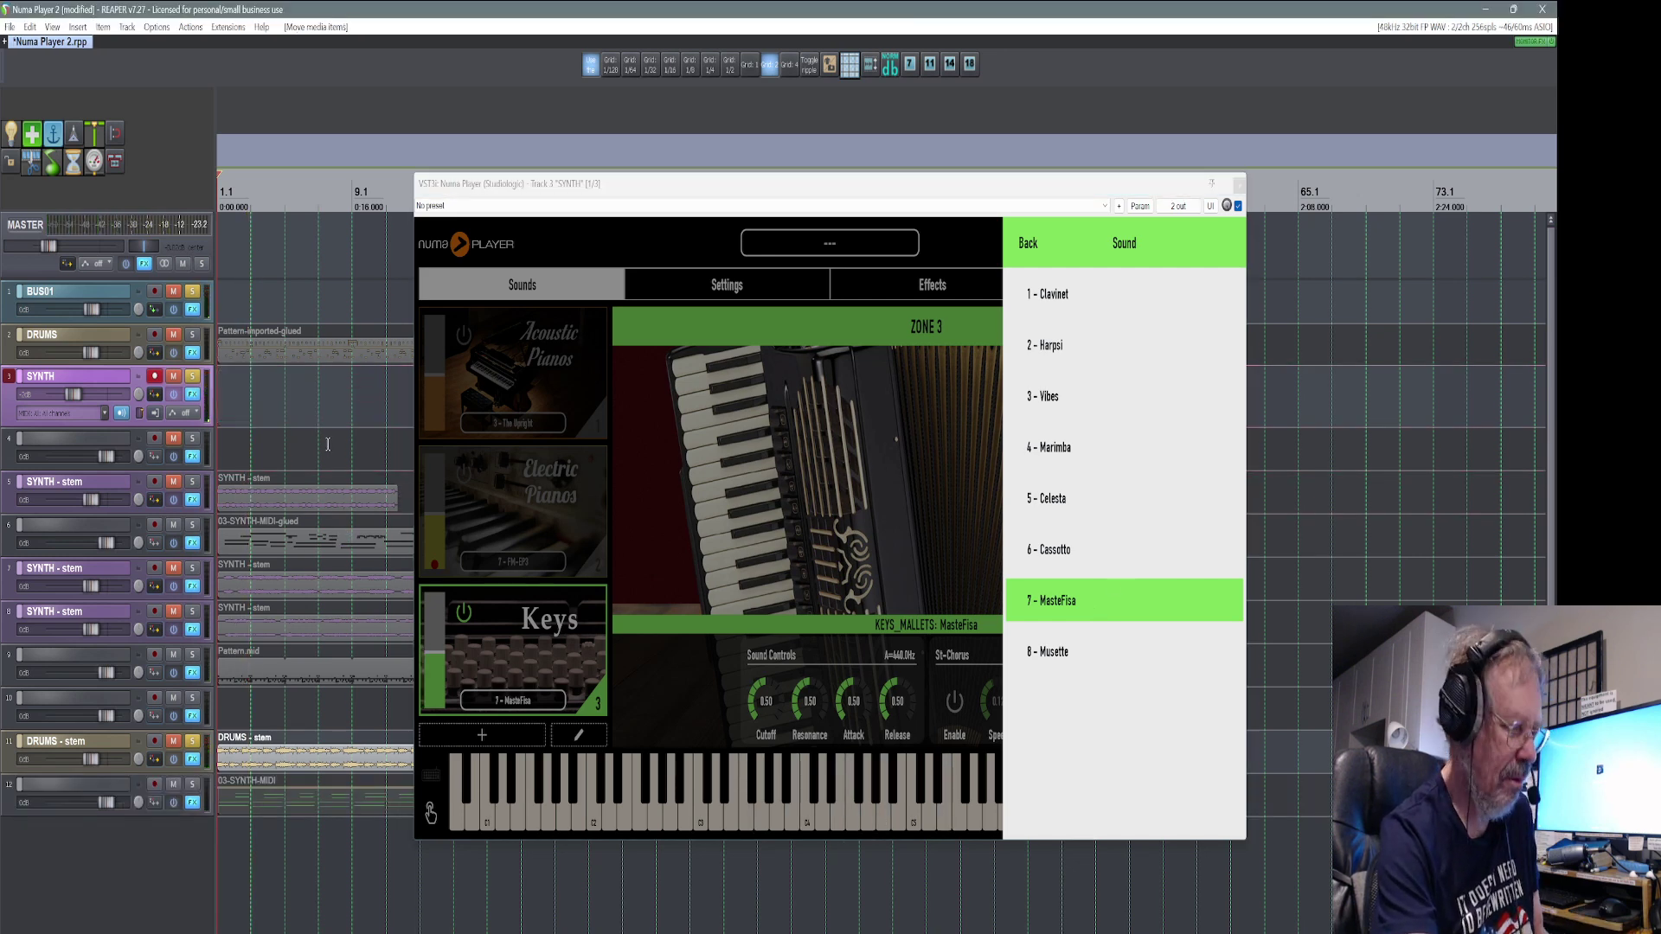
click(1052, 653)
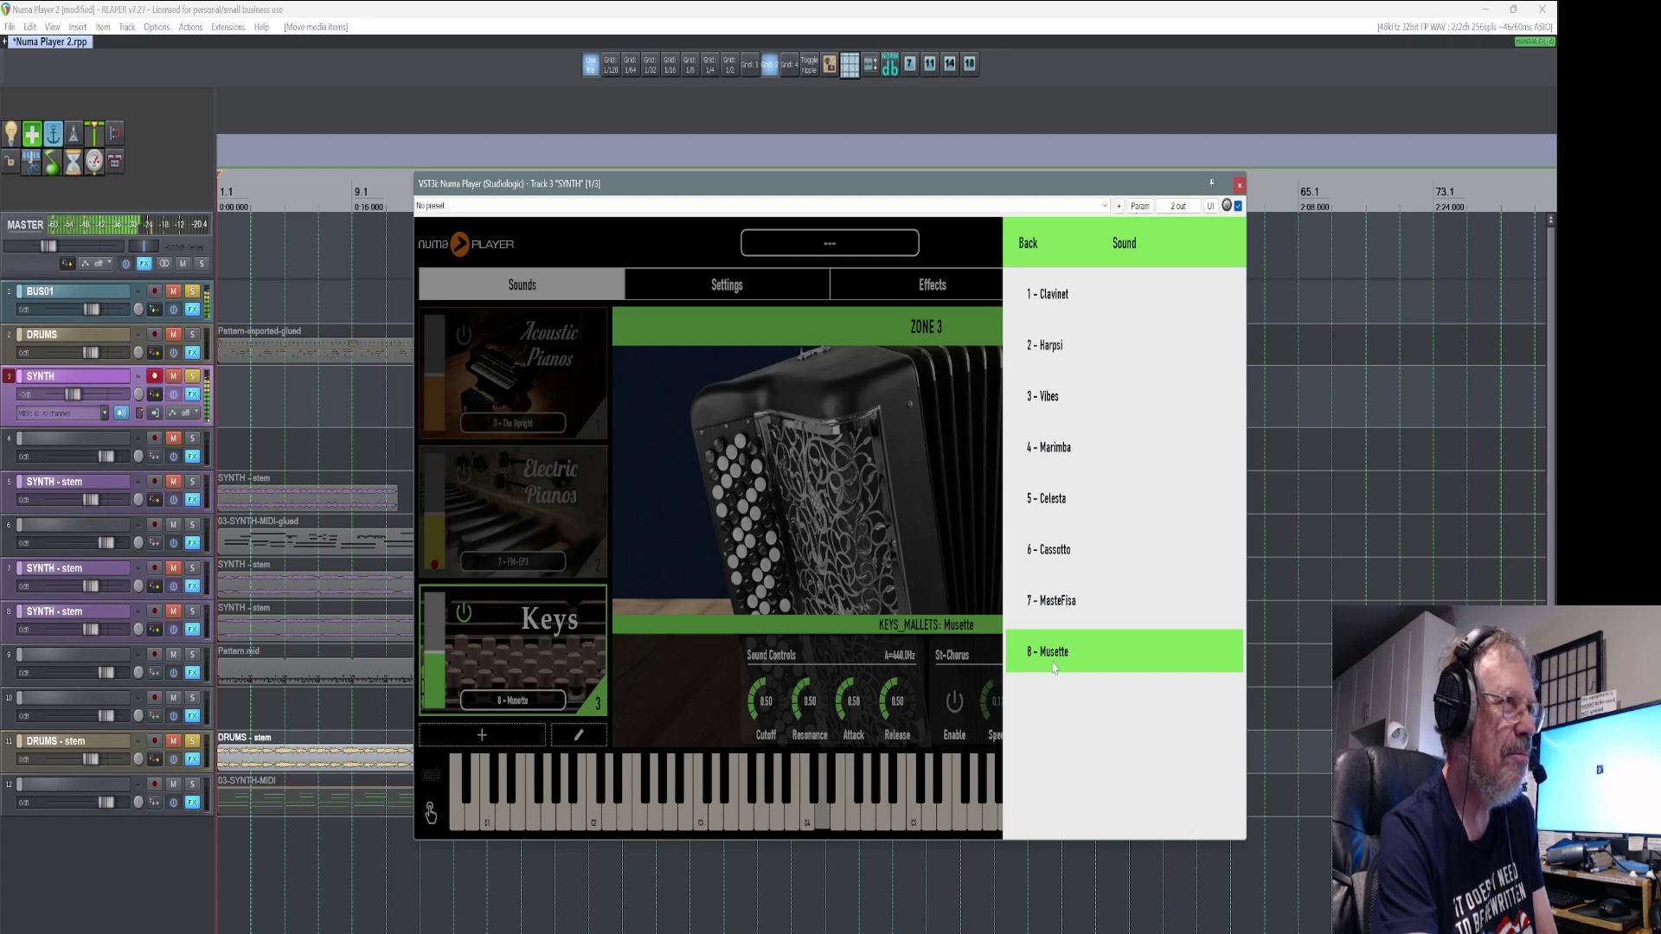
Adjust the Musette sound controls to Cutoff 0.45, Resonance 0.44 and Release 0.45
click(922, 714)
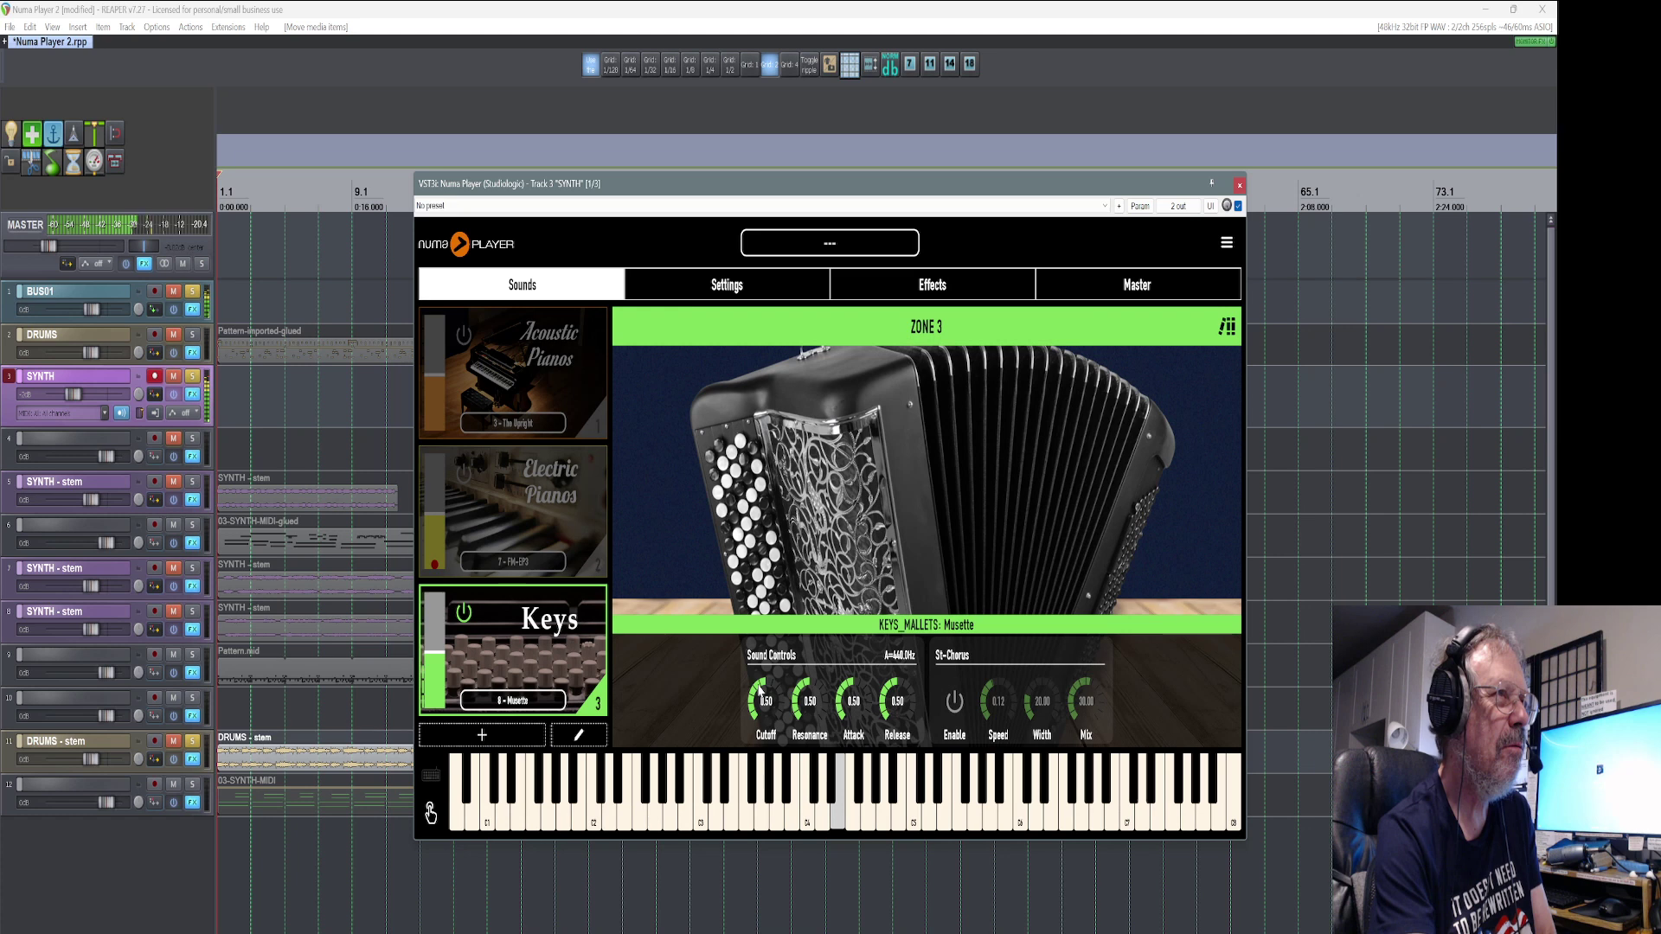
drag(763, 777, 813, 727)
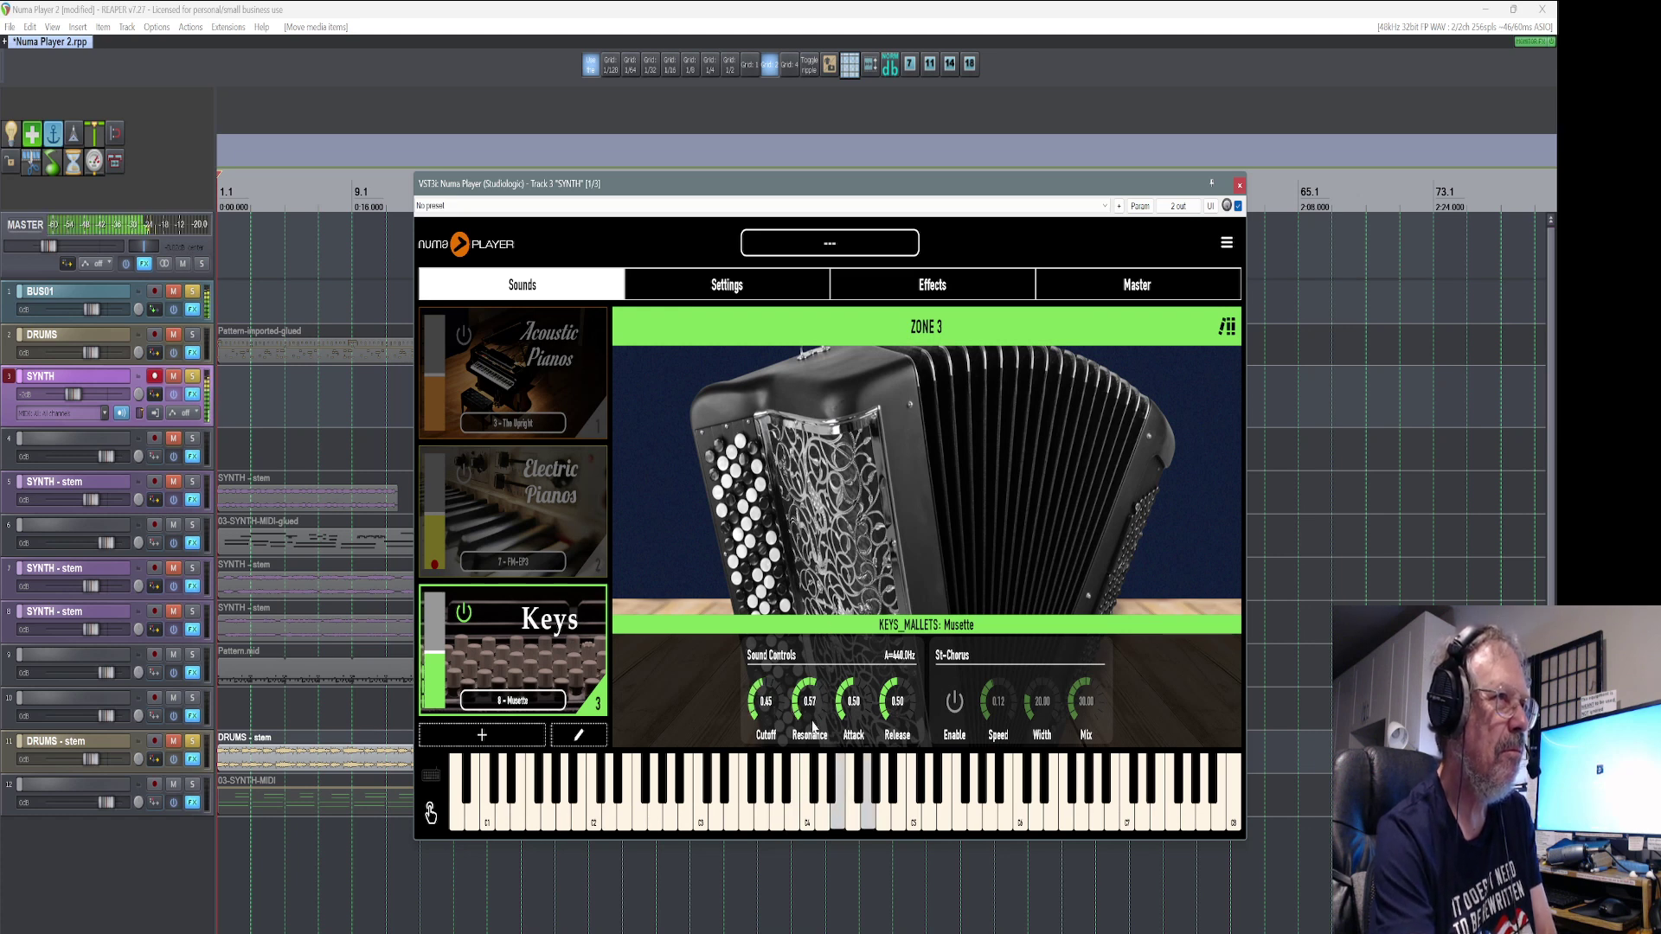
scroll(891, 709, down, 4)
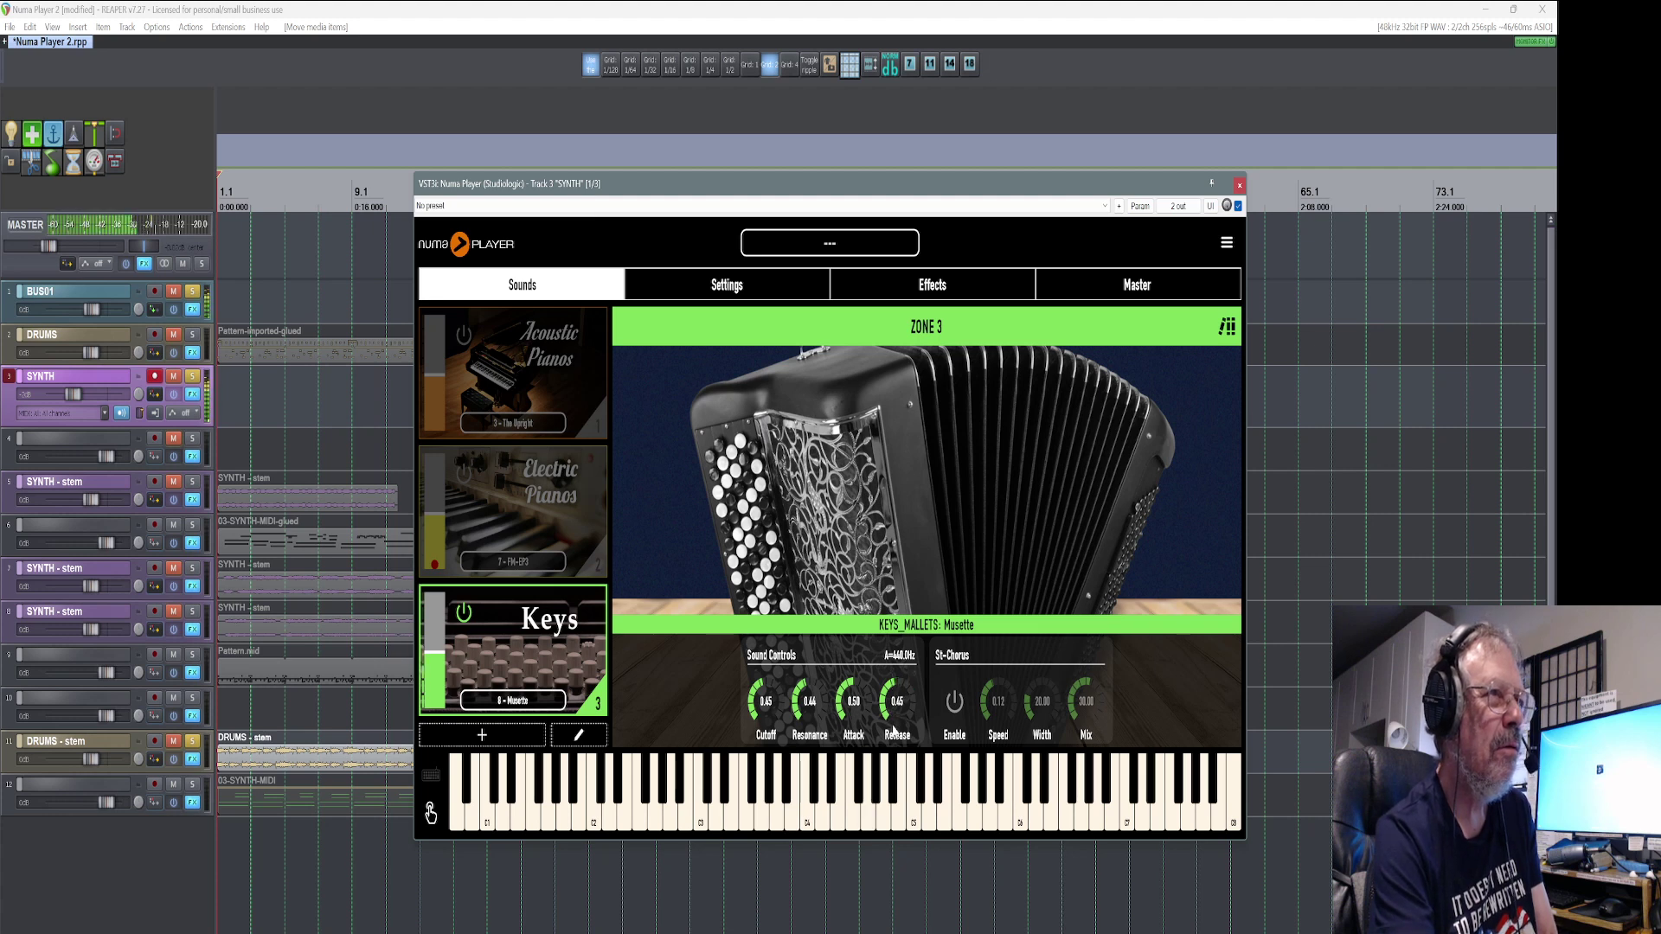
Try St-Chorus on the Musette sound with Speed raised to 1.00 and Width to 50.00, and switch the chorus off
click(954, 705)
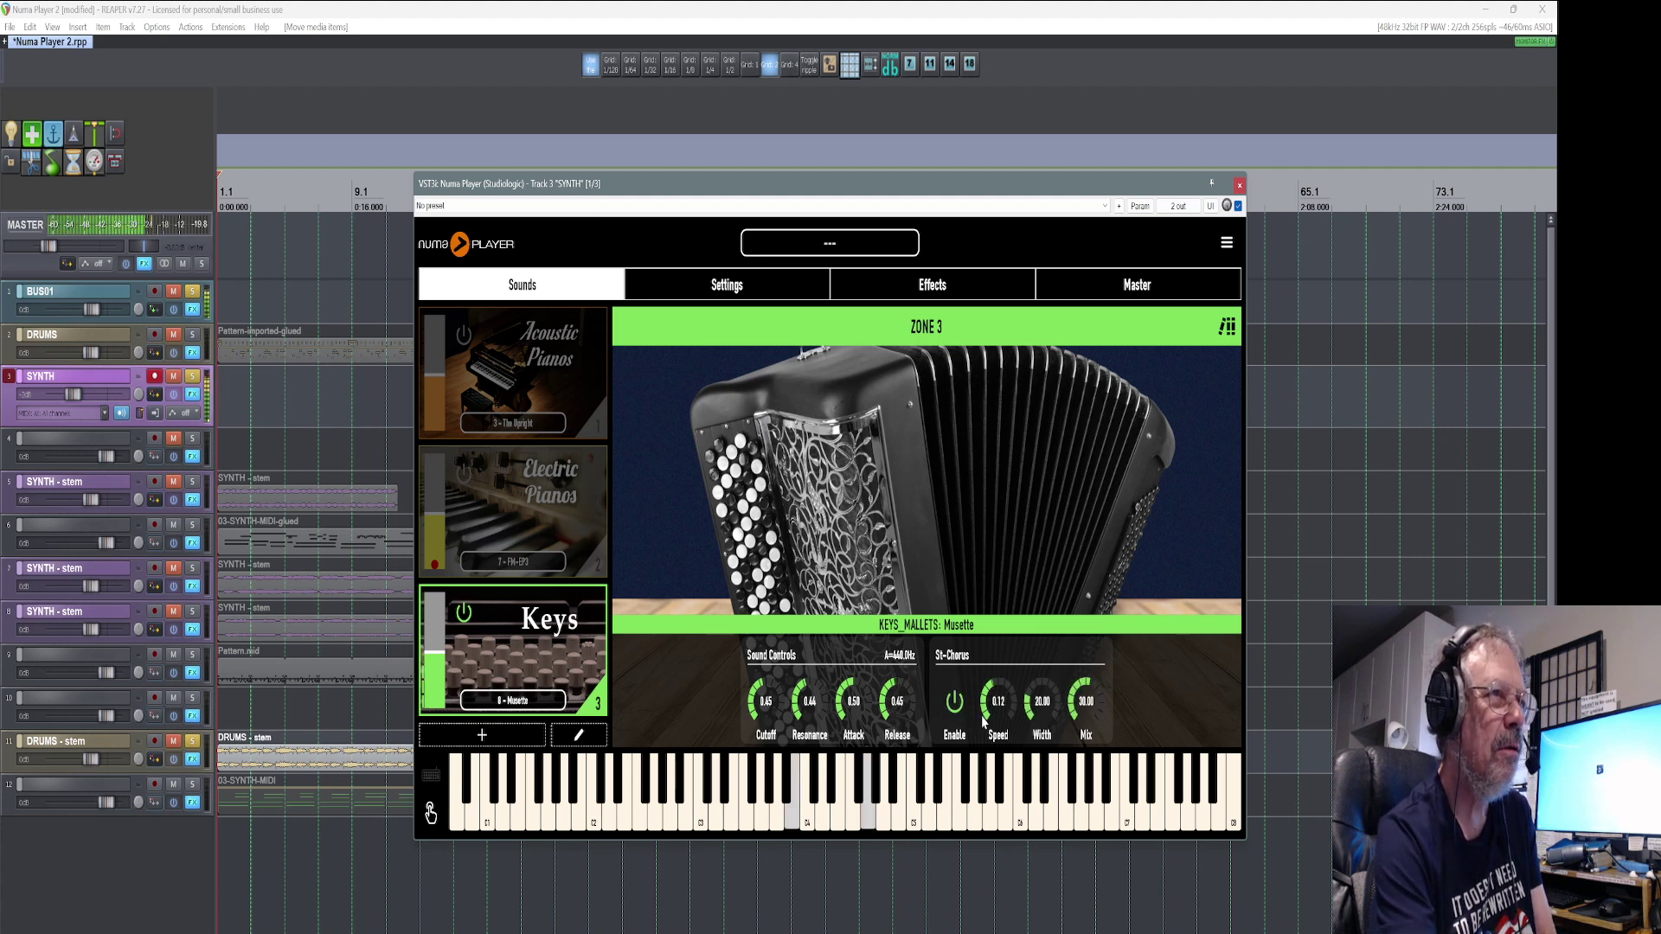
drag(987, 714, 1014, 638)
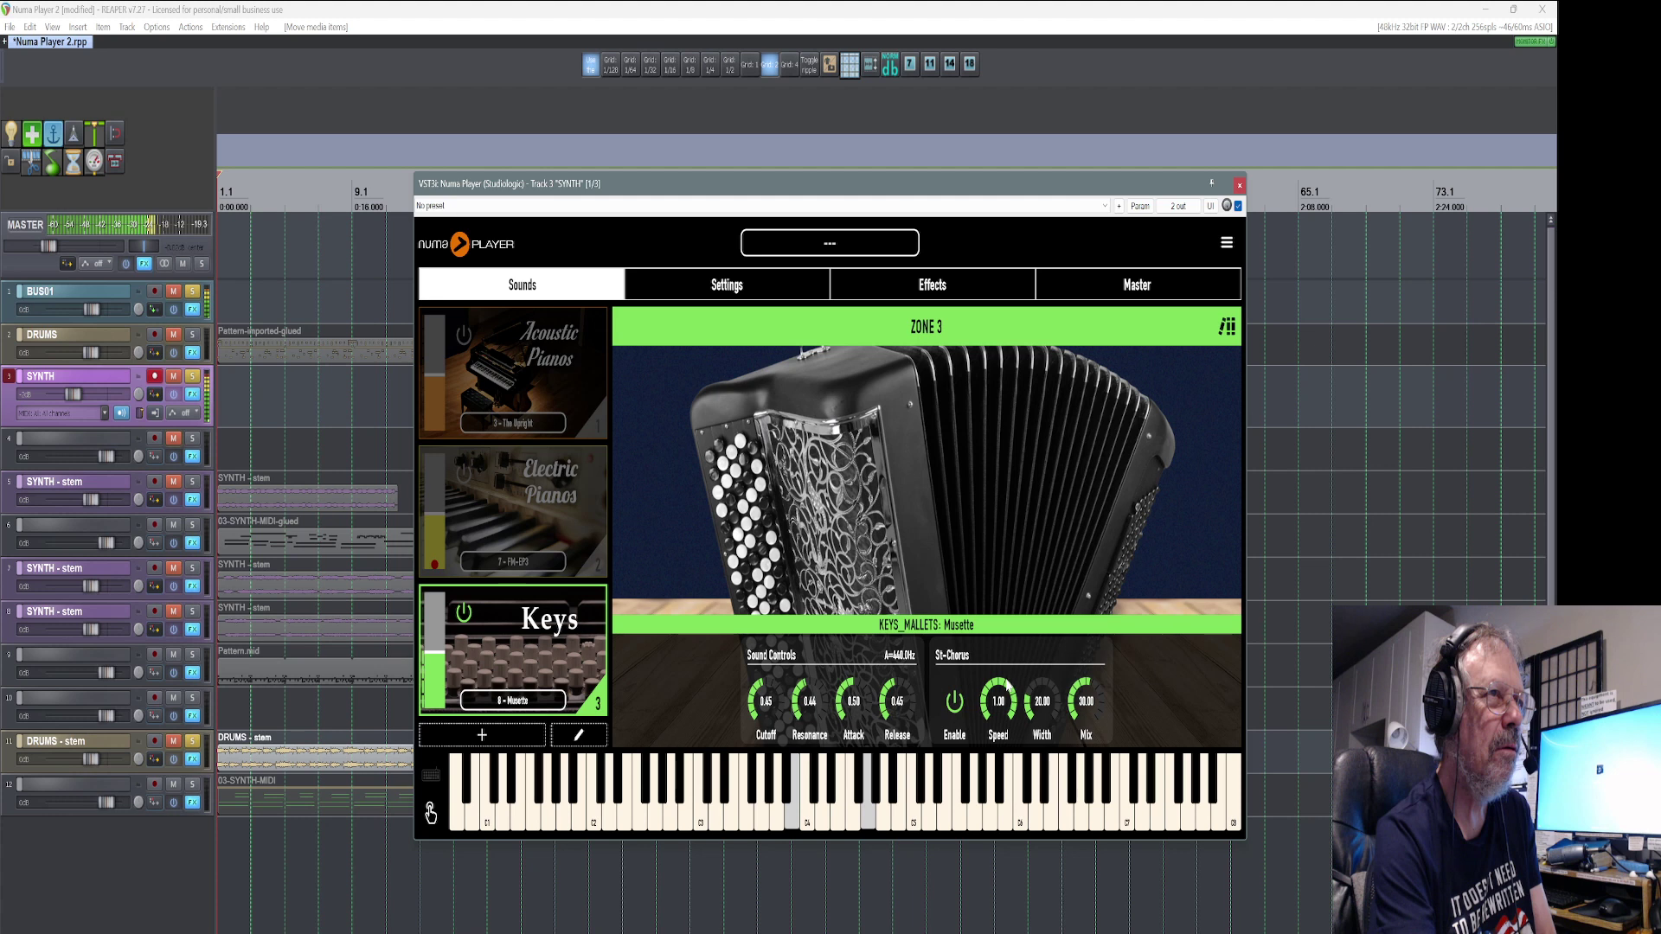
click(954, 703)
Reset the plugin to its factory default and add the Strings & Pads sound 1 - StringsEnsemble as zone 1
click(790, 206)
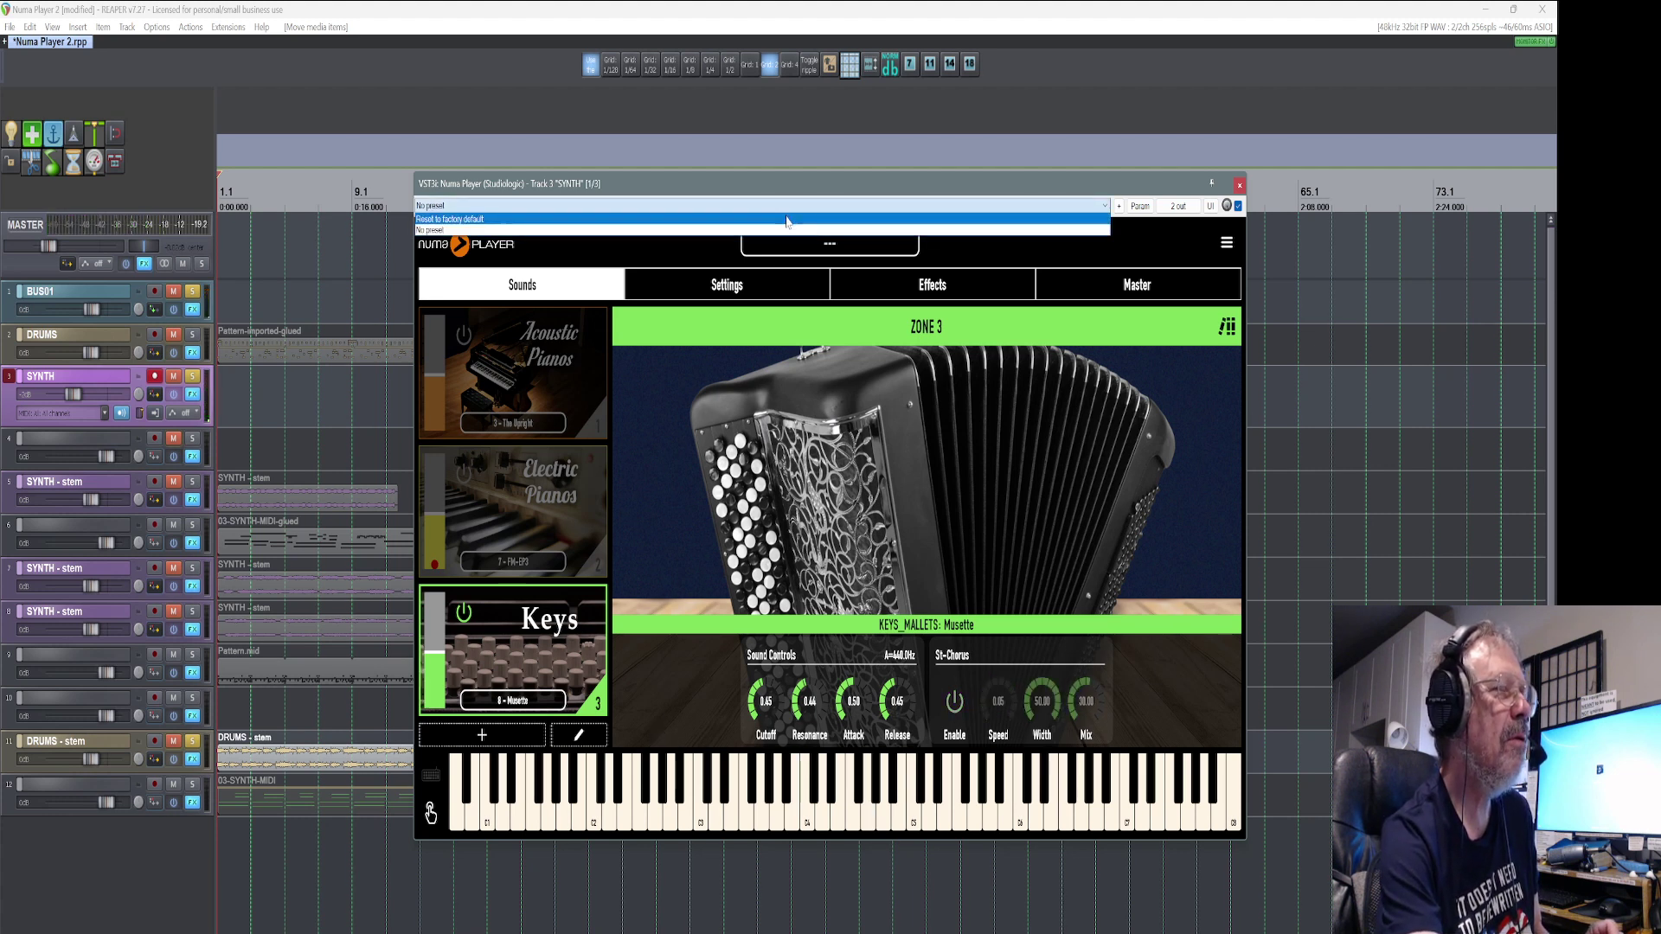
click(787, 219)
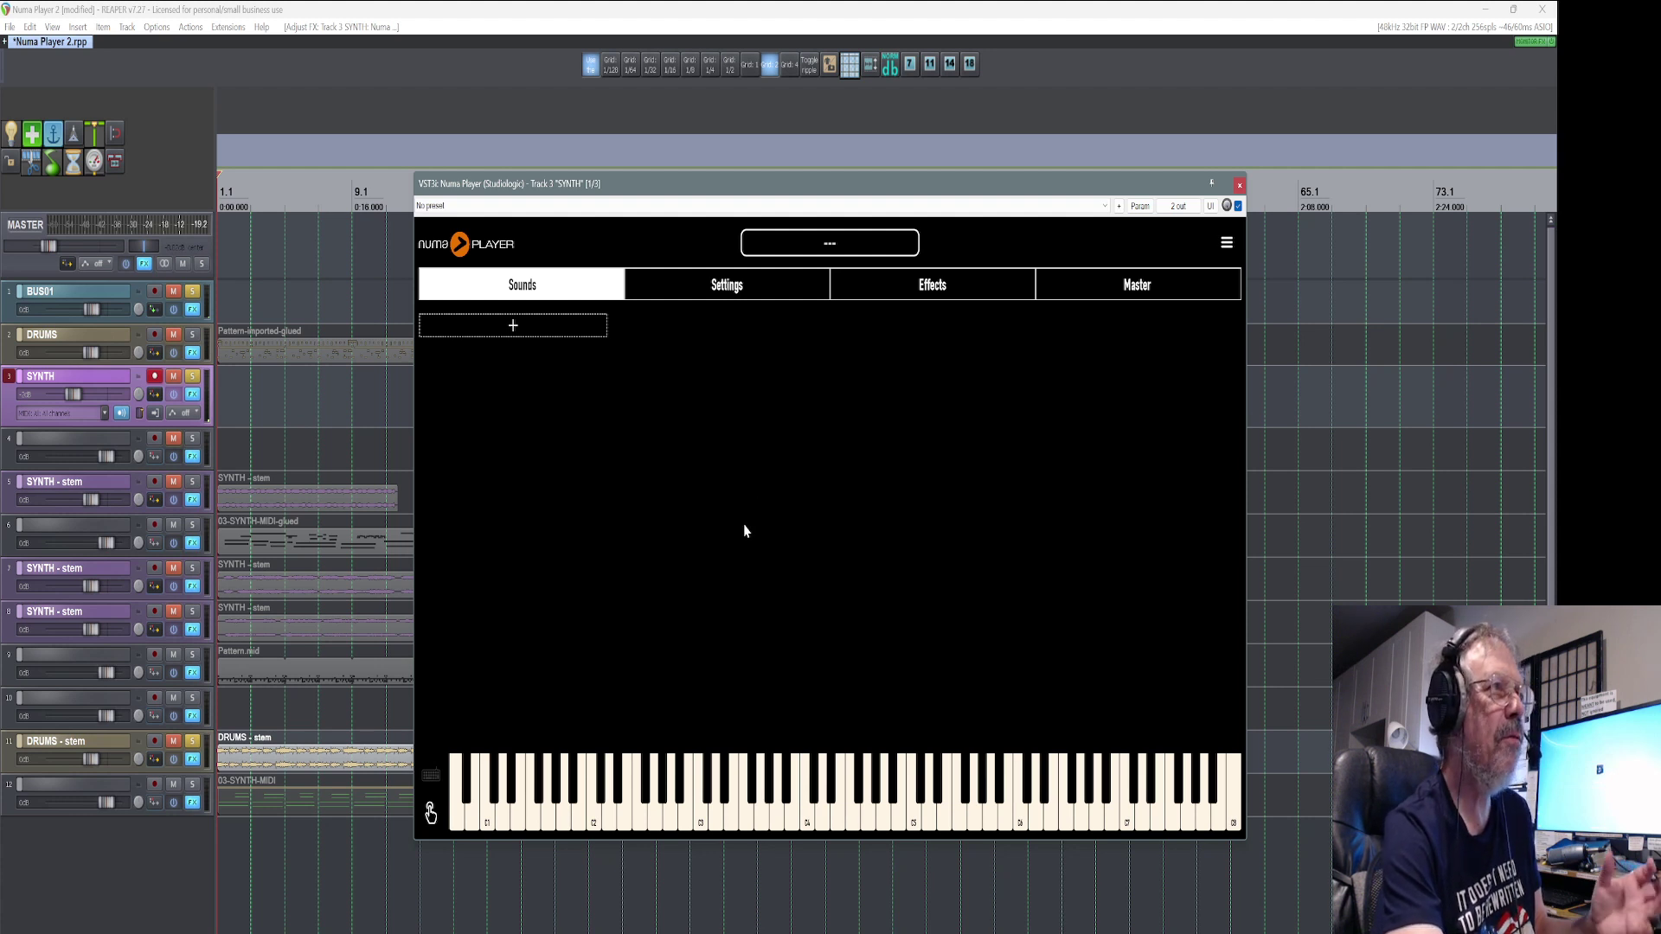
click(561, 336)
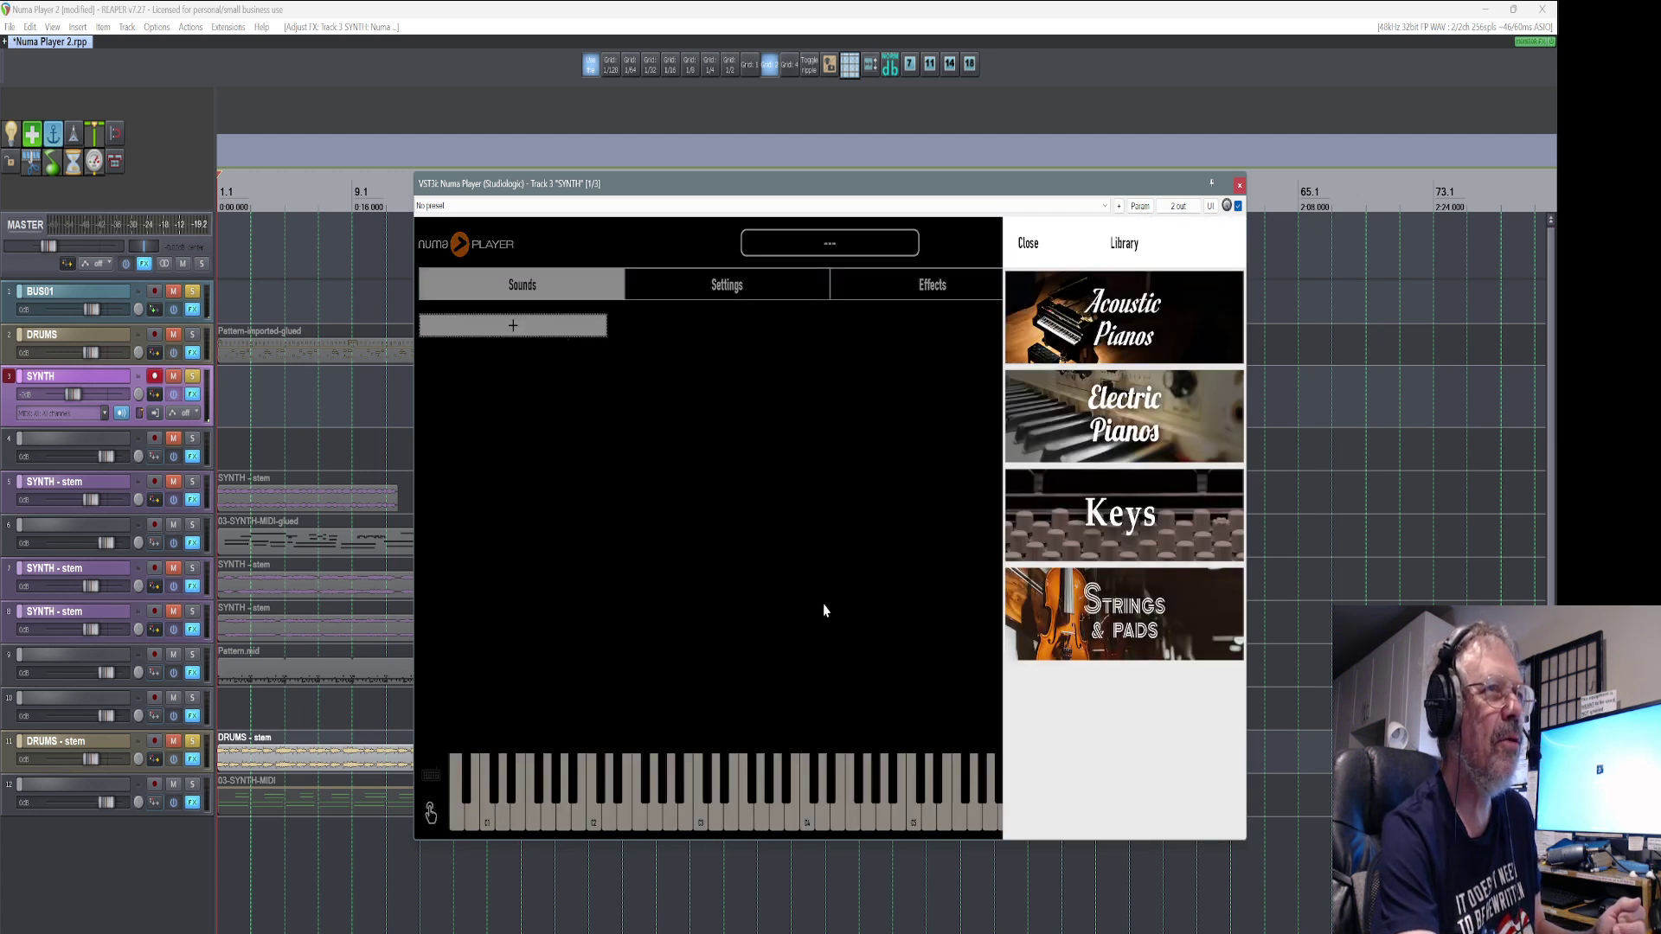
click(1116, 638)
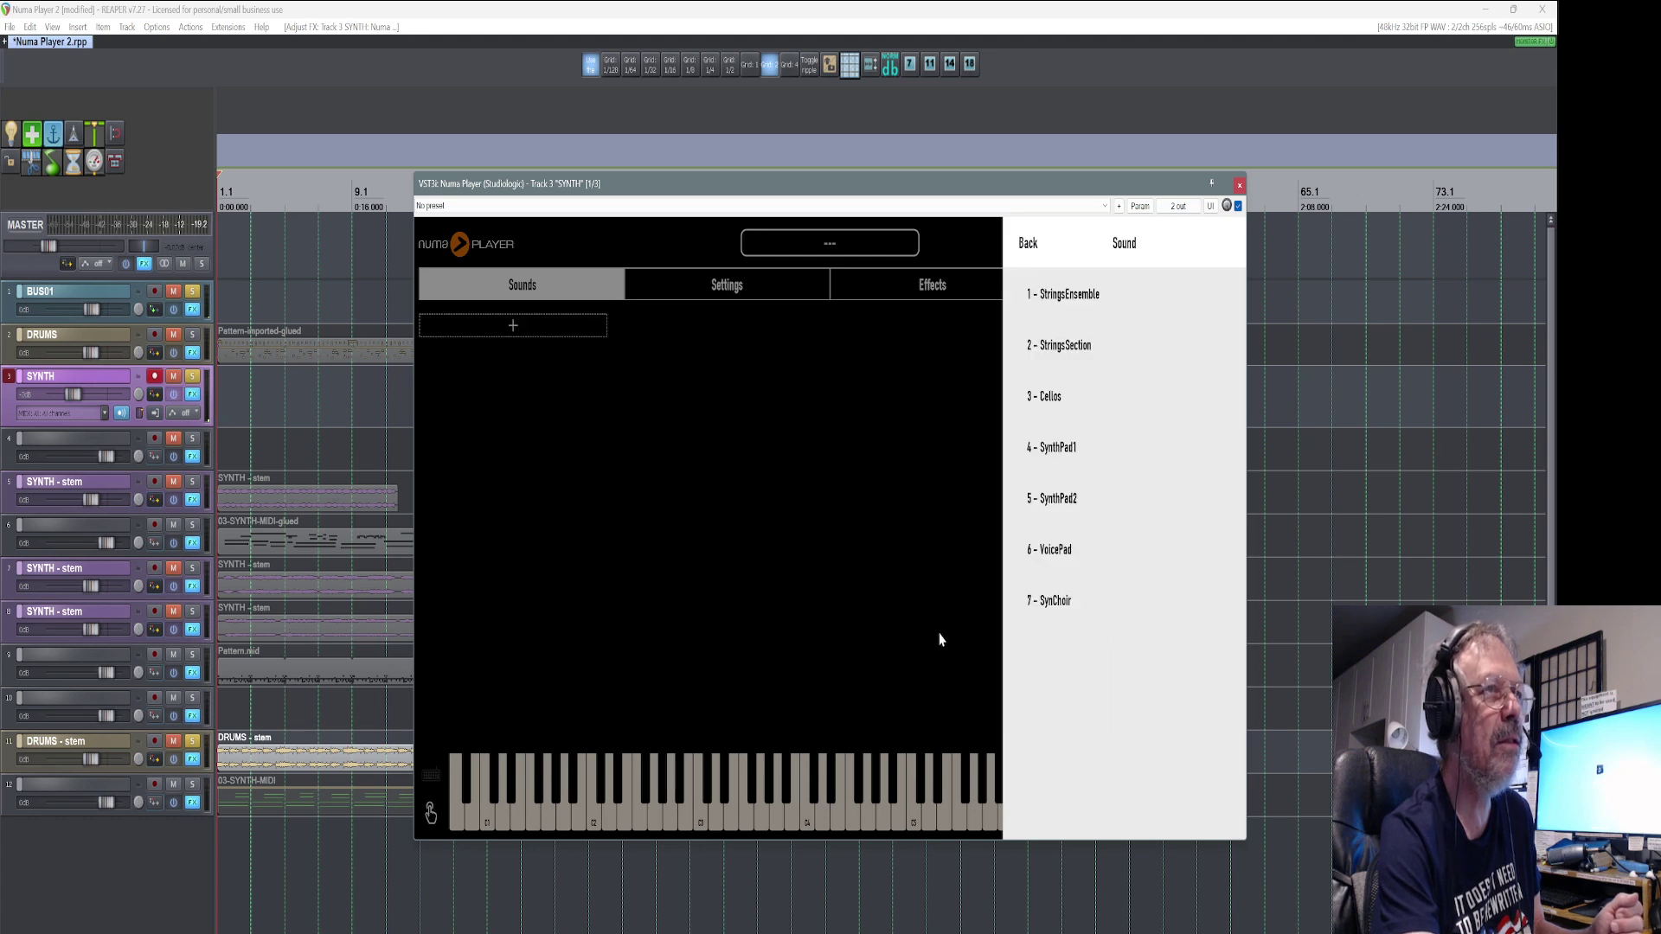
click(1075, 301)
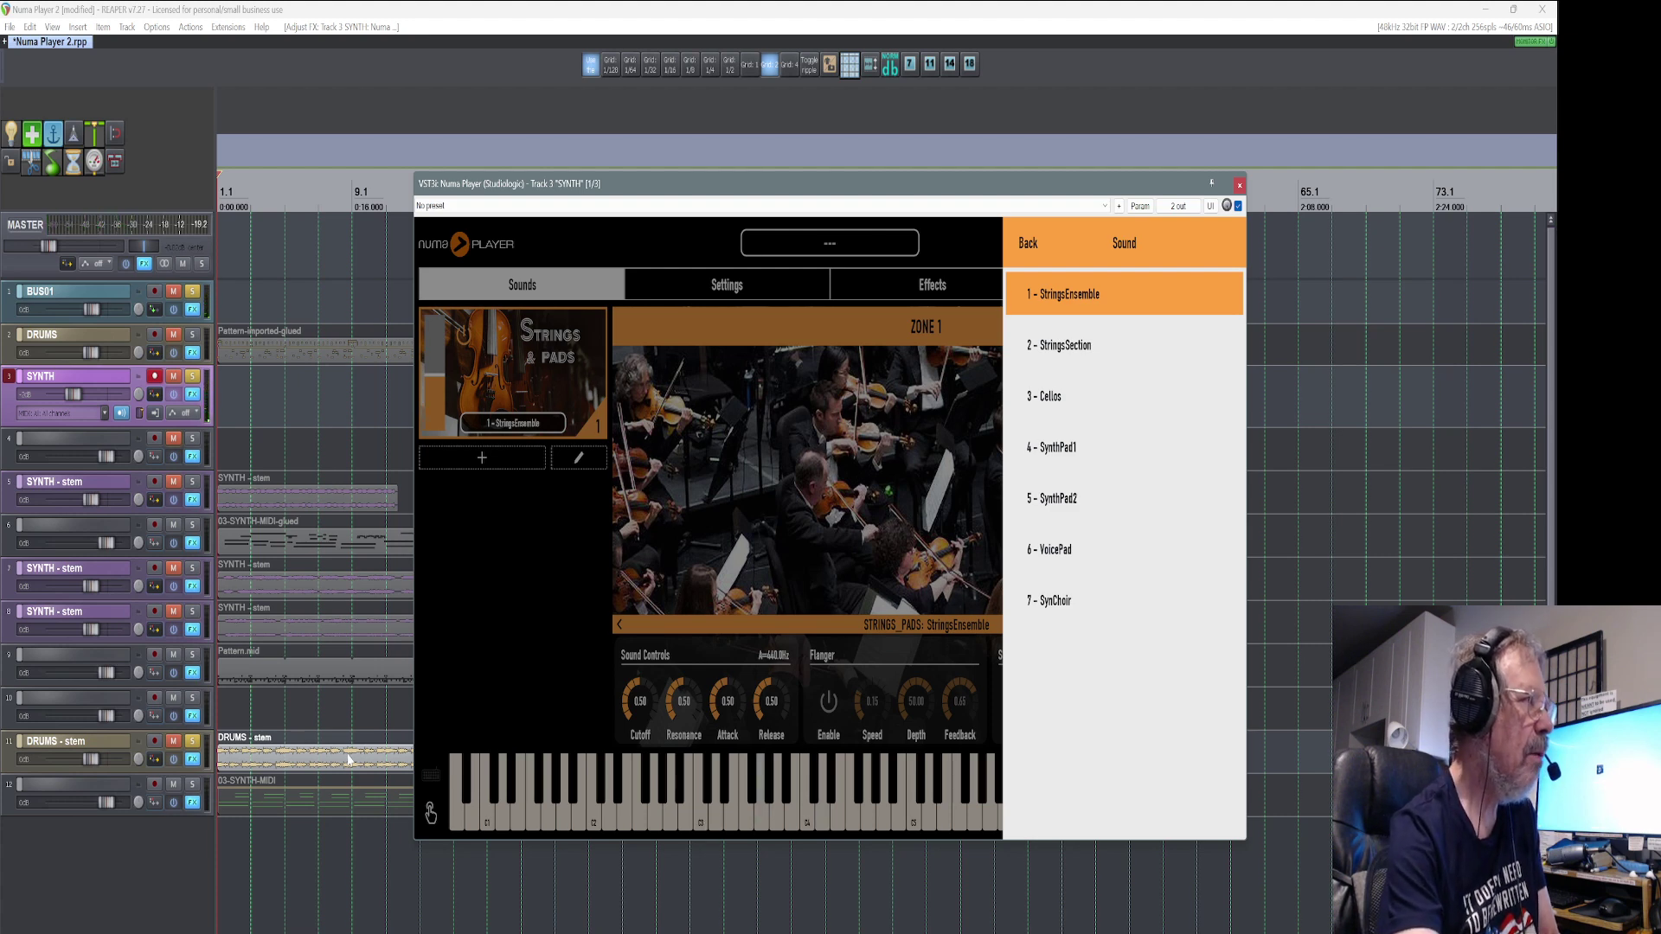
Move the 03-SYNTH-MIDI take back onto the SYNTH track and play it with the StringsEnsemble sound
drag(336, 810, 308, 409)
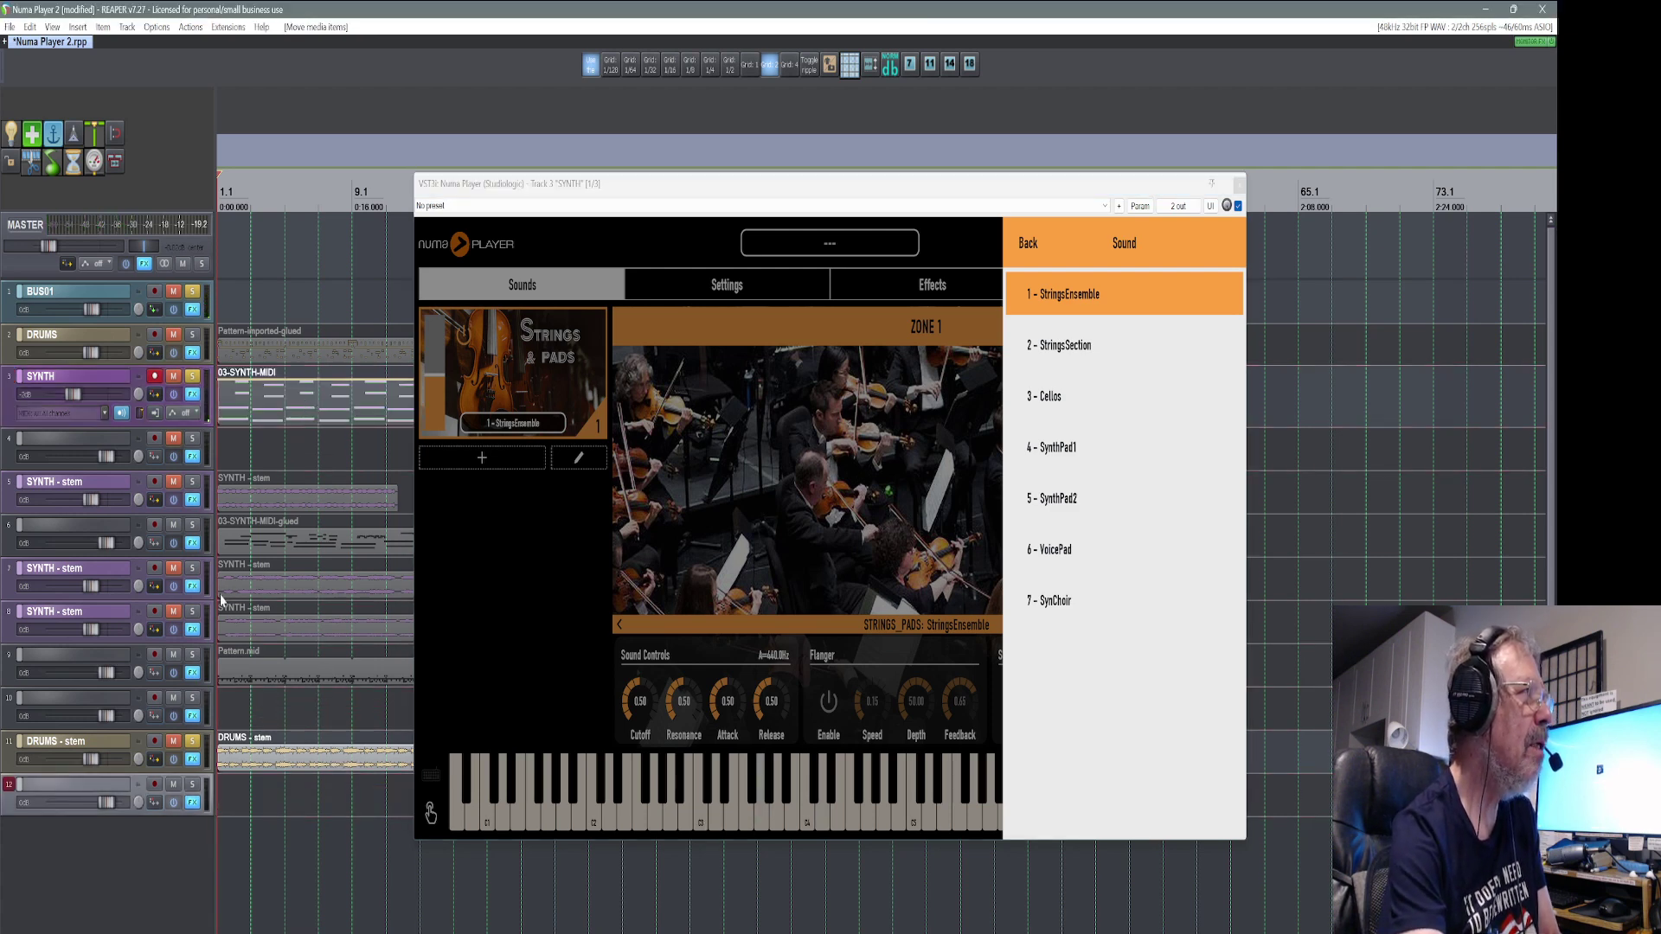
key(space)
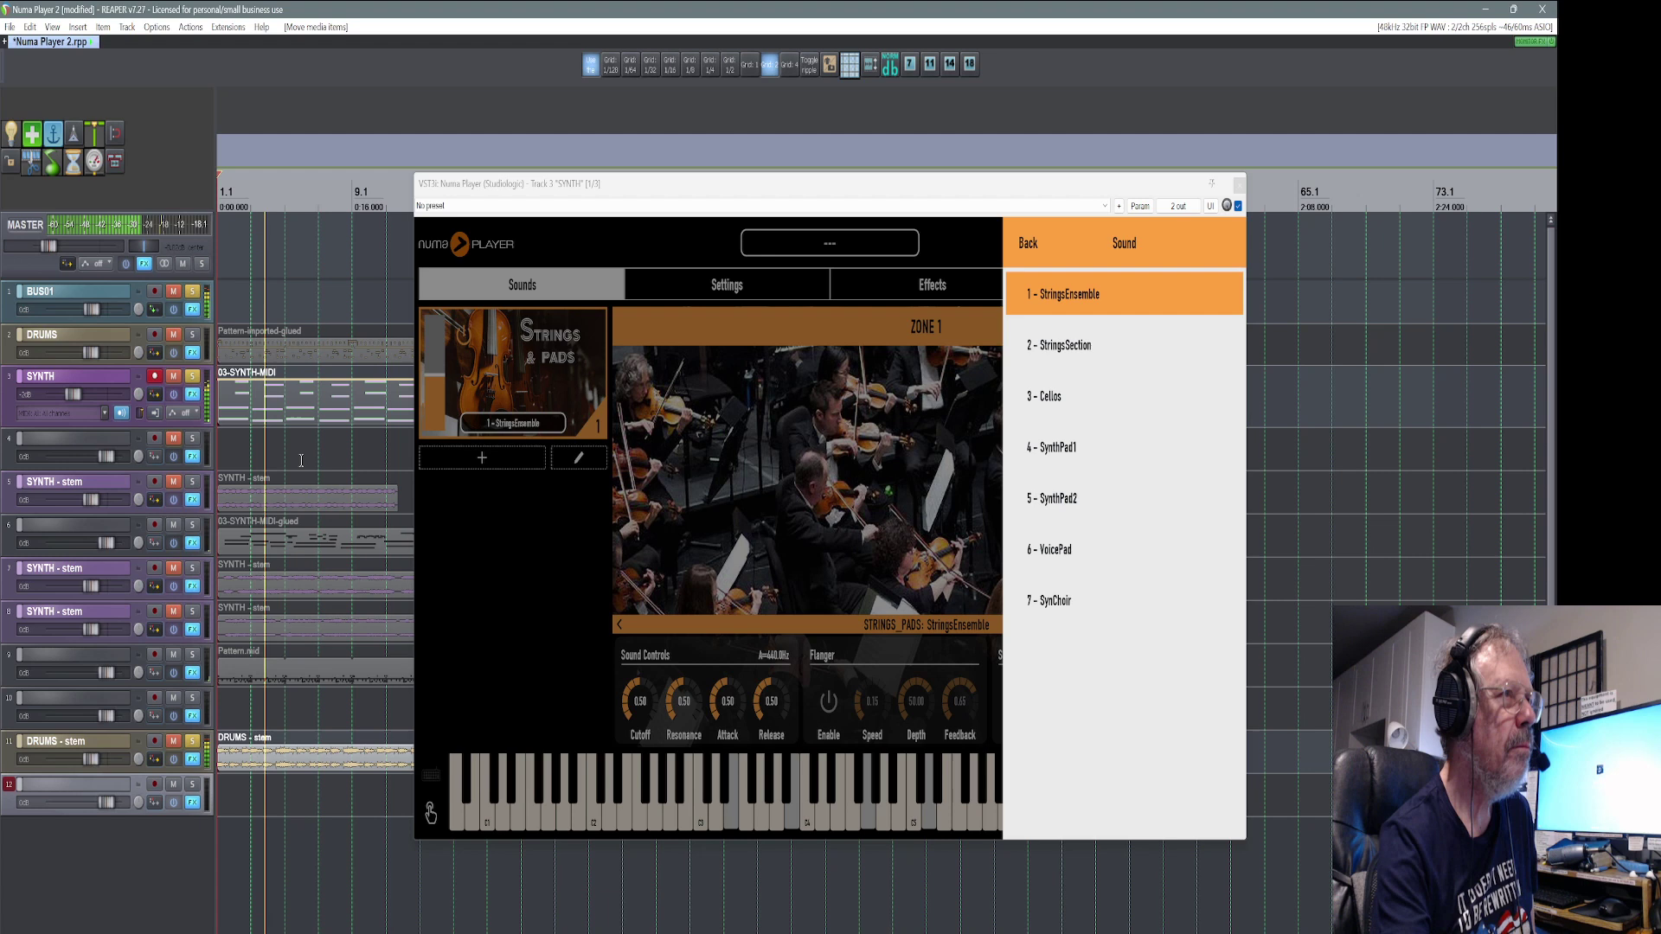
click(516, 595)
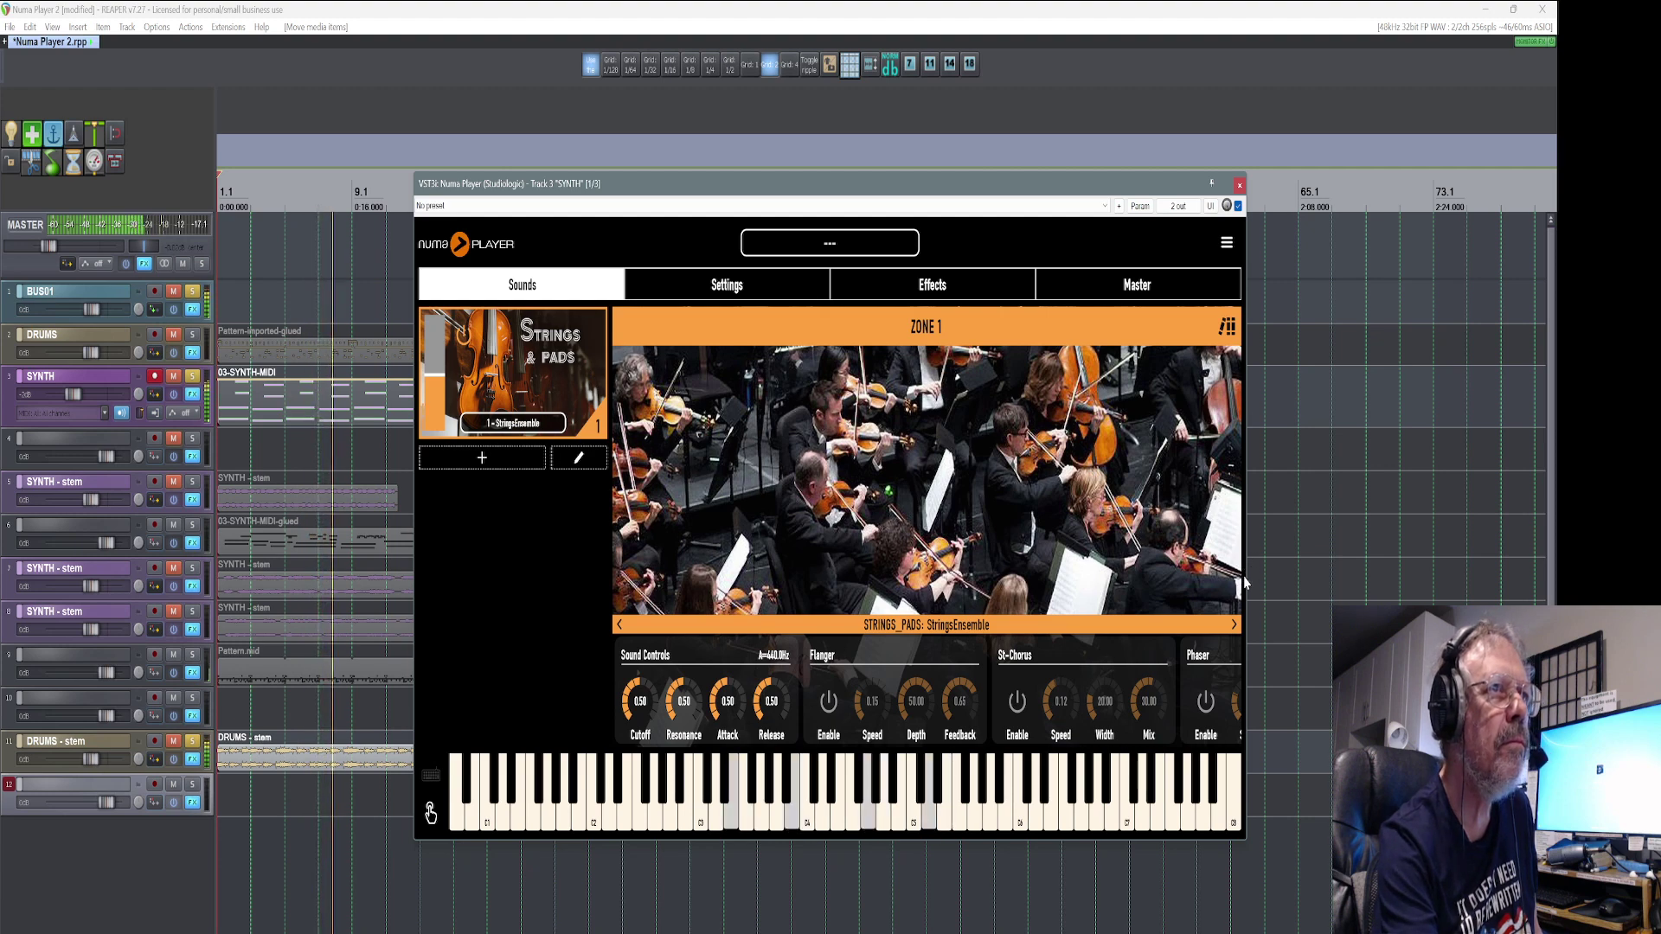
Try the Flanger on StringsEnsemble with Speed 0.11, Depth 22.07 and a lower Feedback, and switch the Flanger off
drag(1245, 580, 1424, 550)
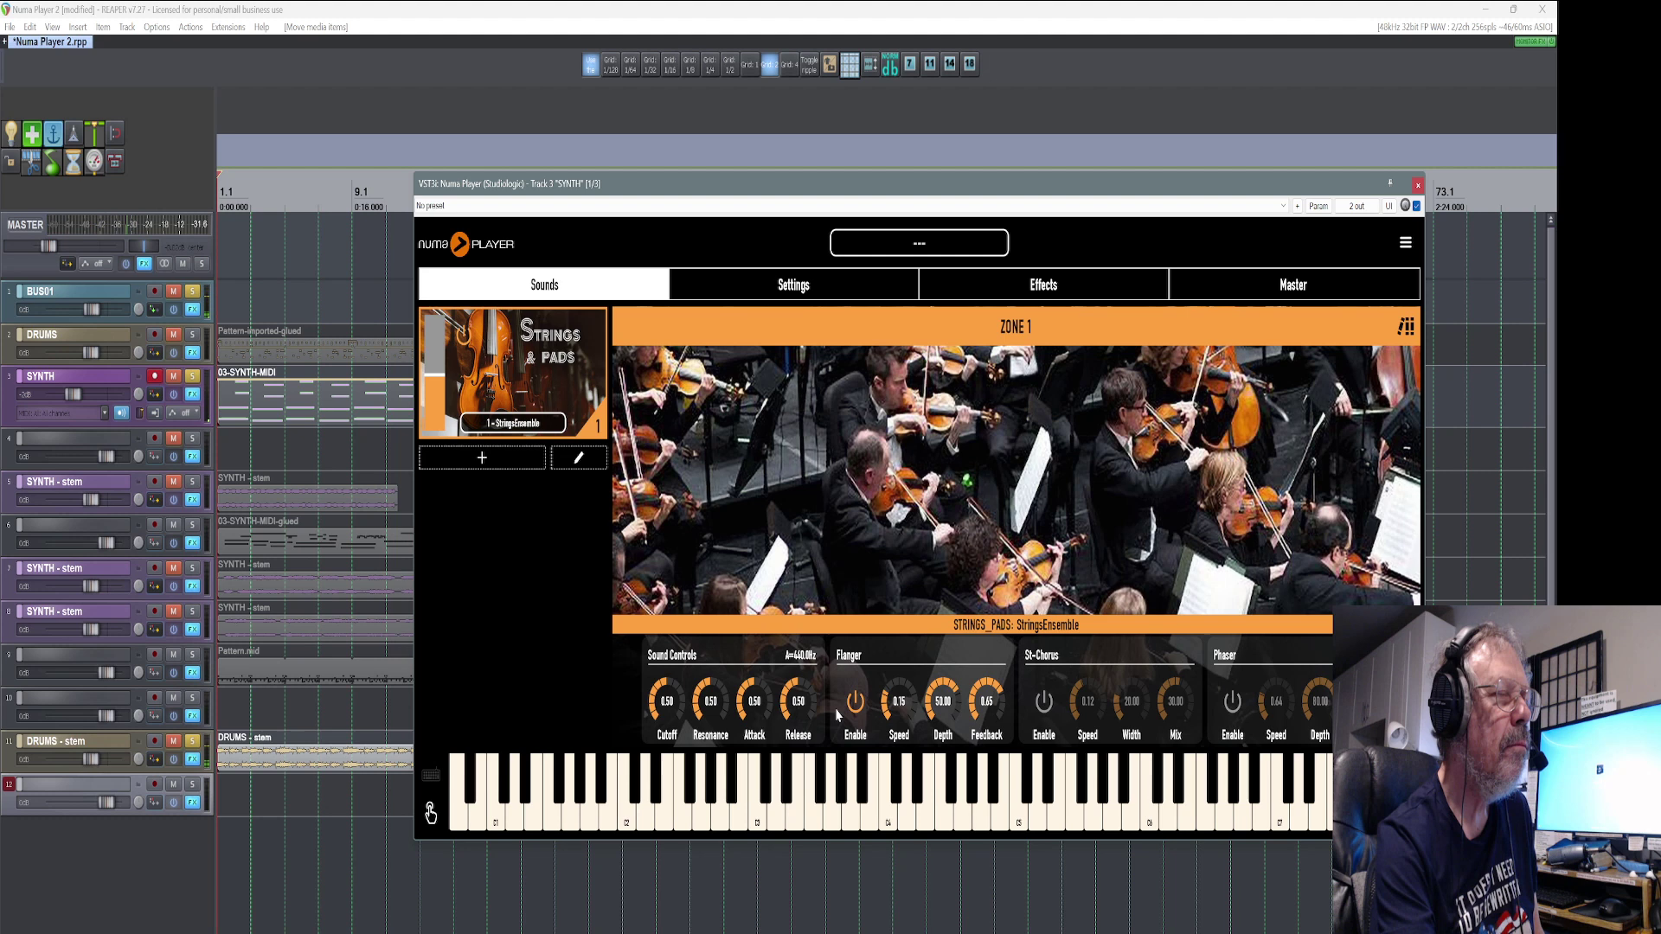
drag(889, 701, 940, 765)
drag(975, 706, 975, 766)
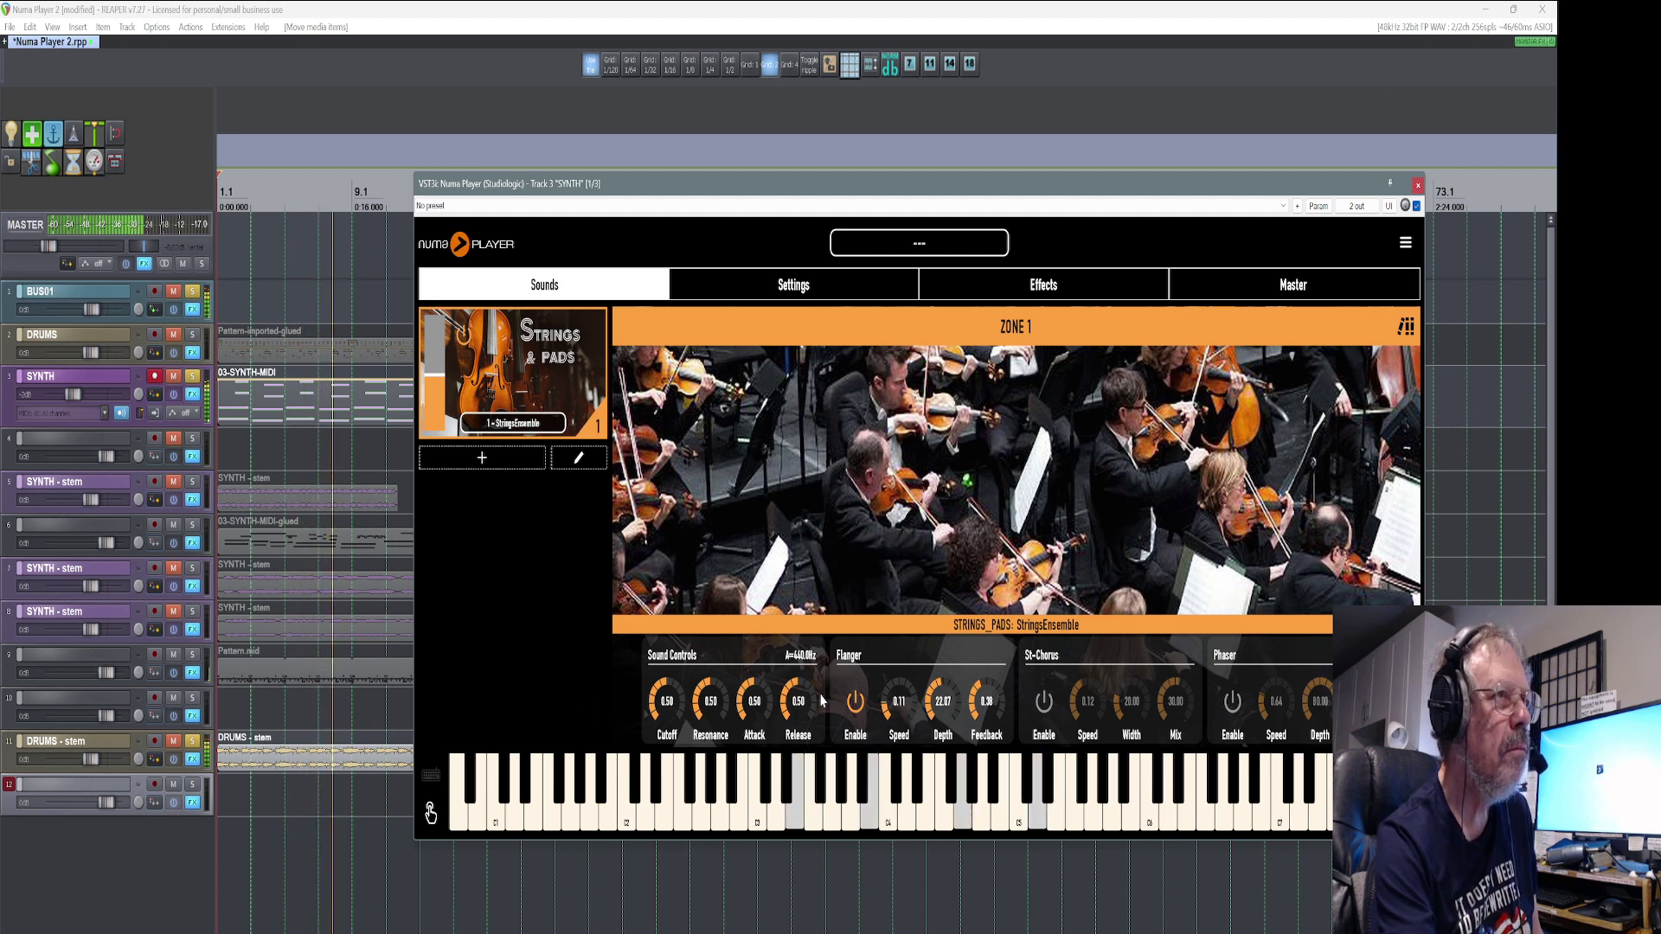
click(855, 700)
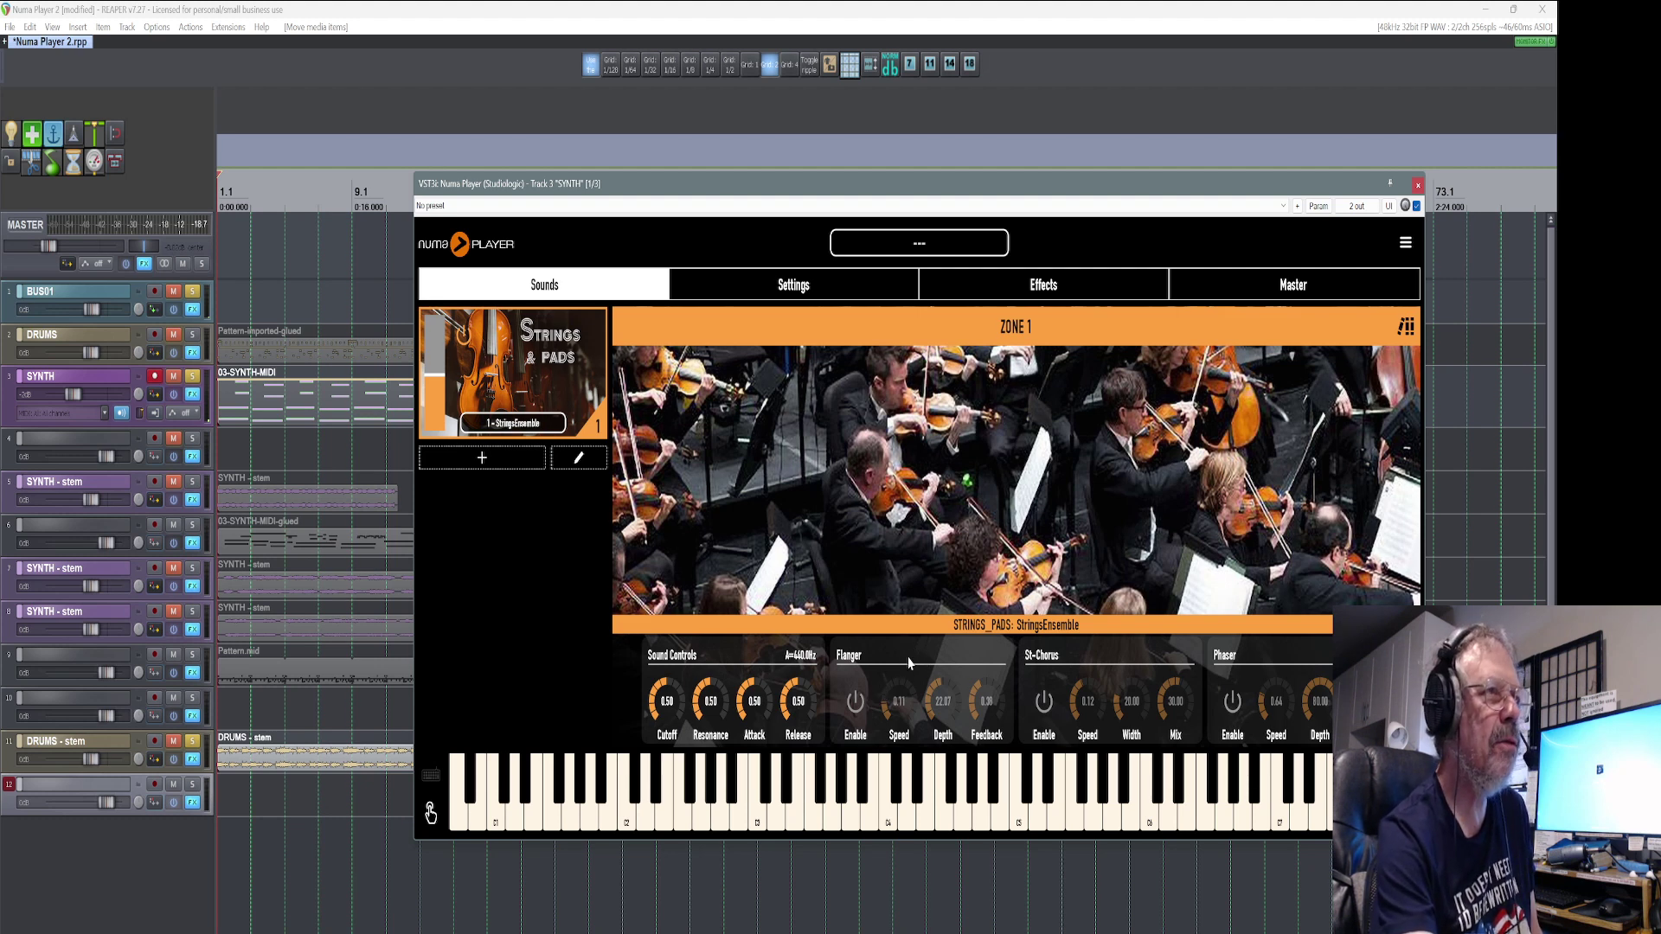
Play the take with St-Chorus enabled on StringsEnsemble, setting Speed to 0.05, Width to 22.67 and Mix to 14.42
click(1042, 705)
key(space)
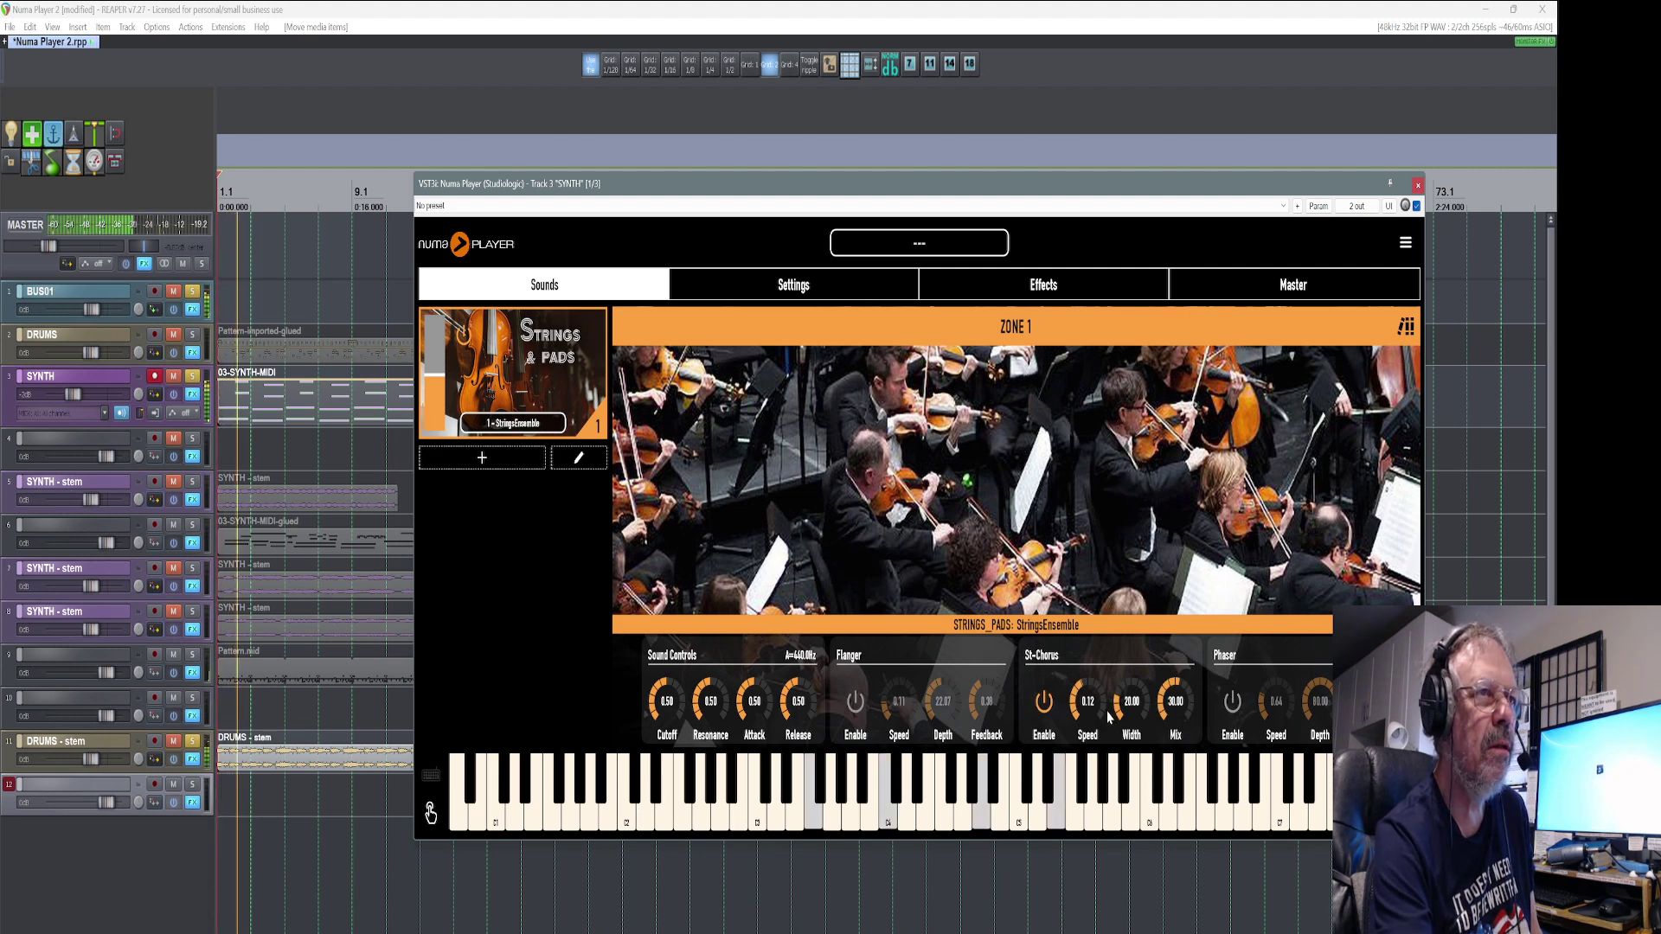
drag(1125, 702, 1077, 758)
drag(1169, 702, 1117, 709)
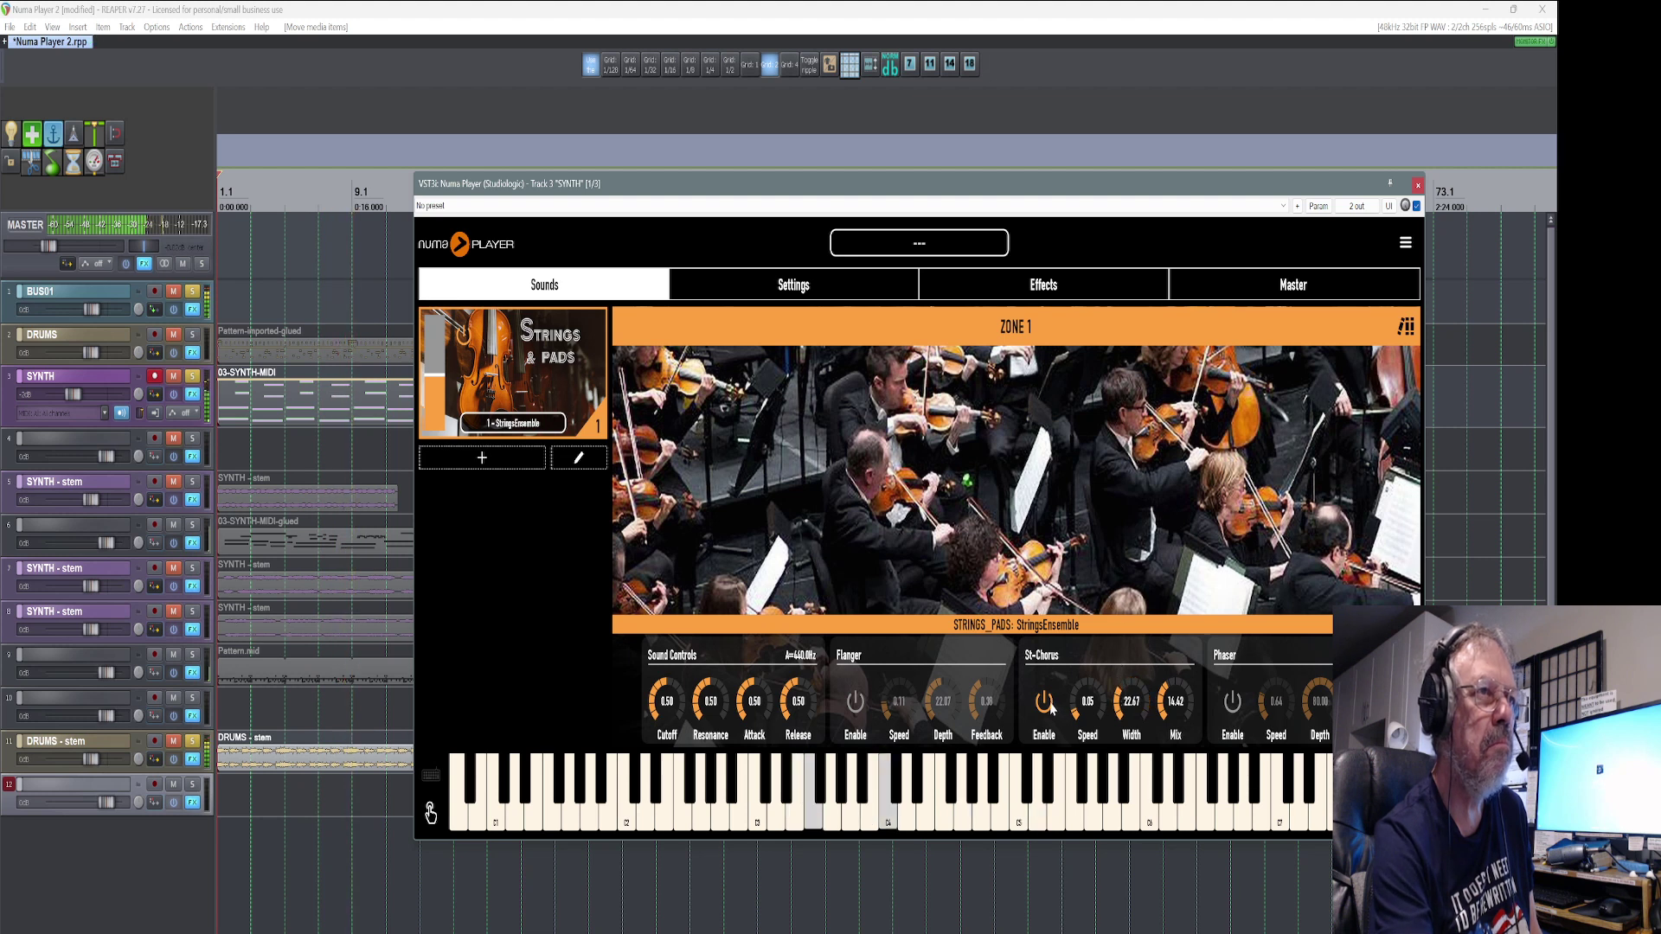
Try the Phaser on StringsEnsemble with Speed 0.16, a much lower Depth and a faster Speed, and switch the Phaser off
click(1231, 701)
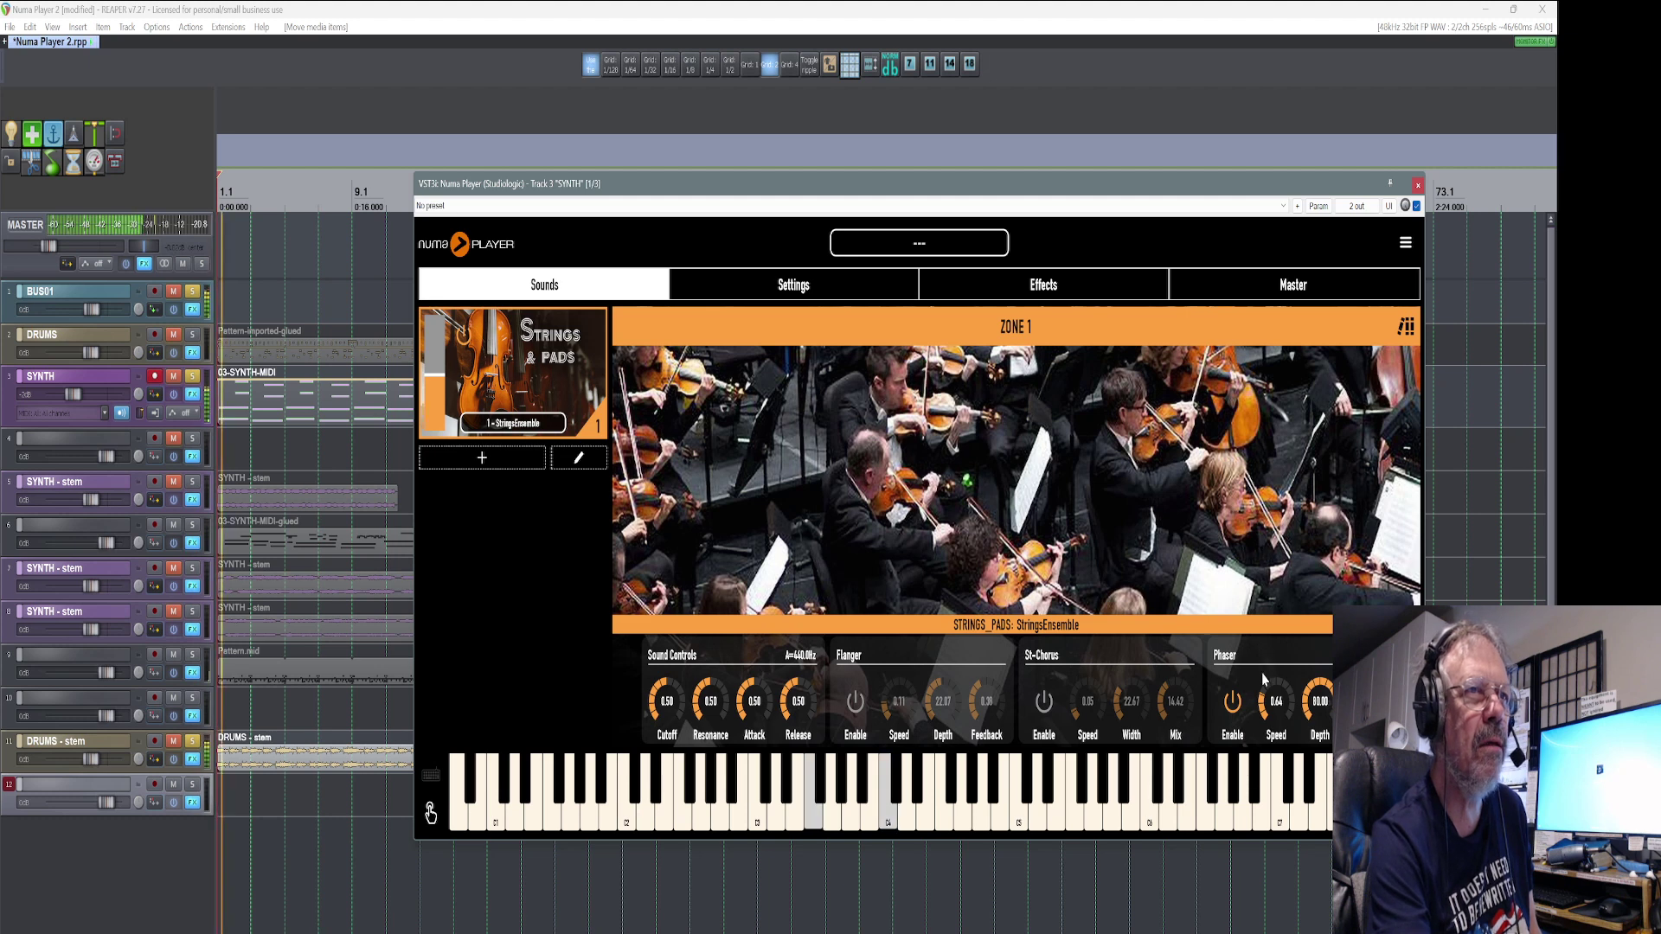
drag(1274, 699, 1273, 729)
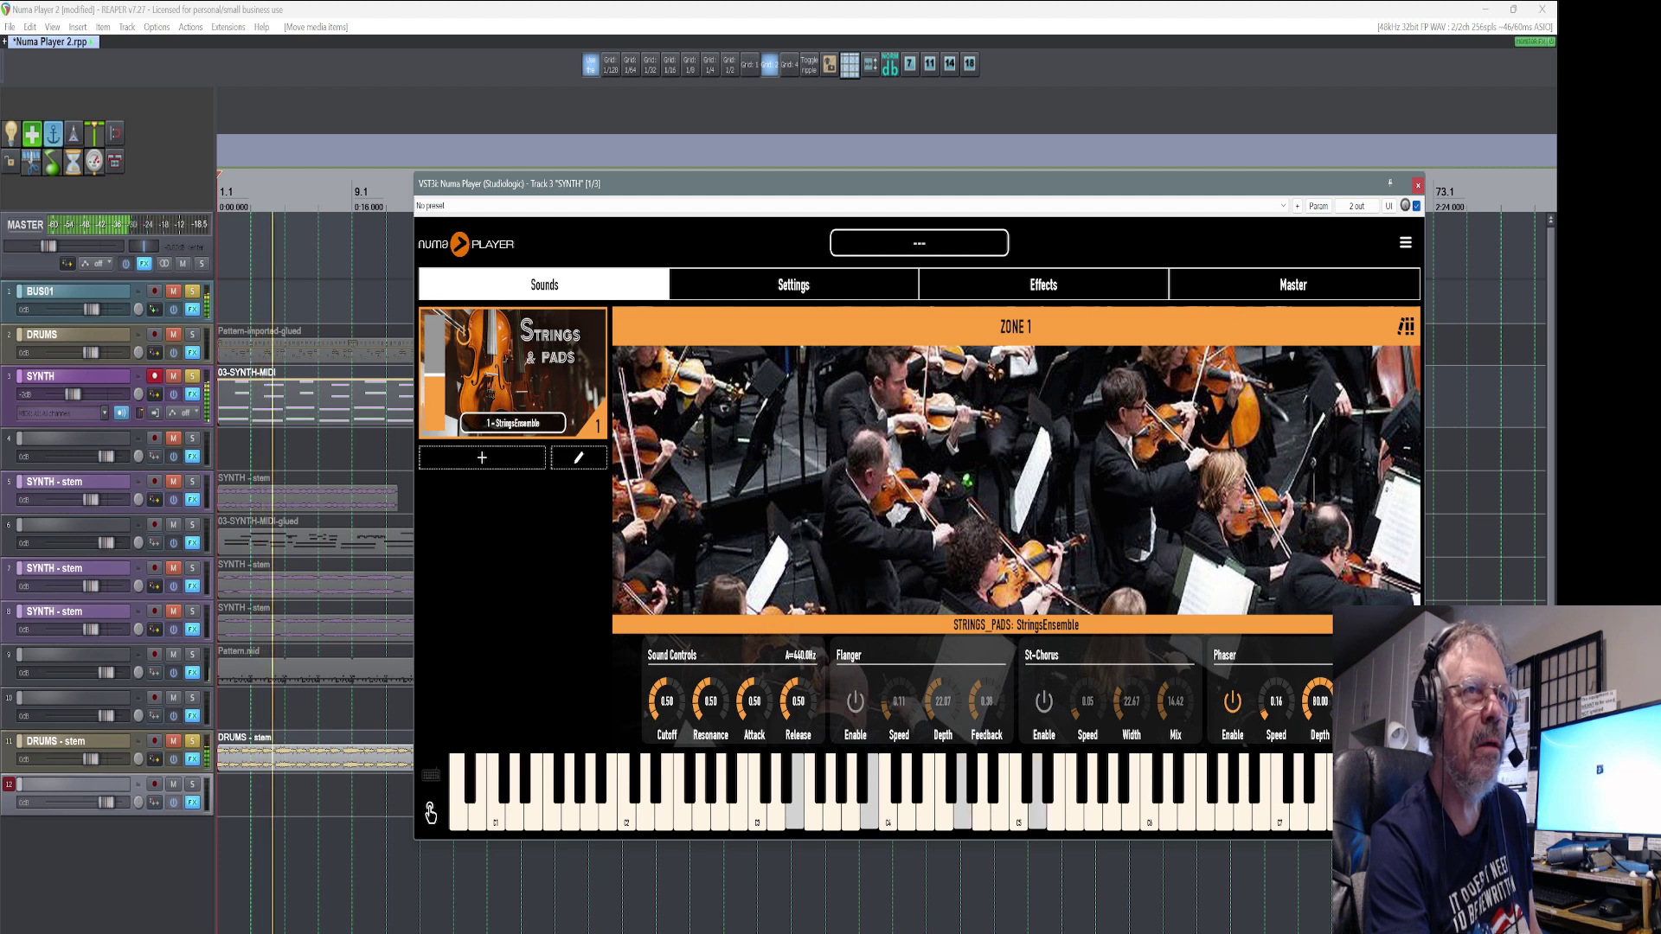
drag(1319, 703, 1315, 787)
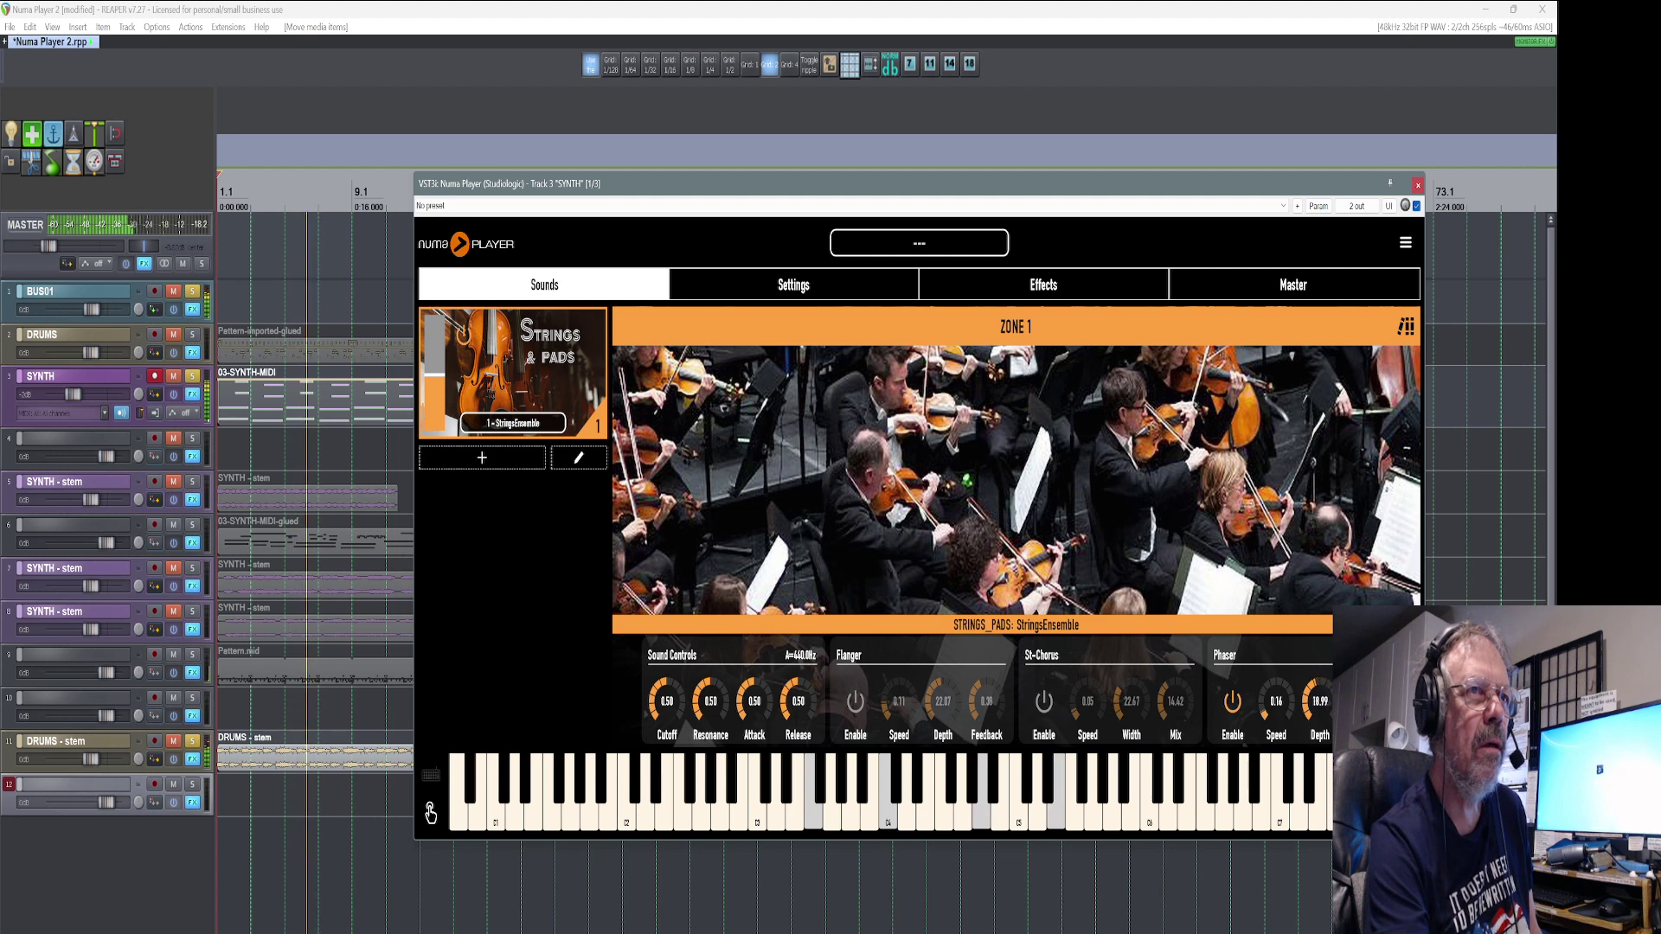
drag(1271, 714, 1241, 664)
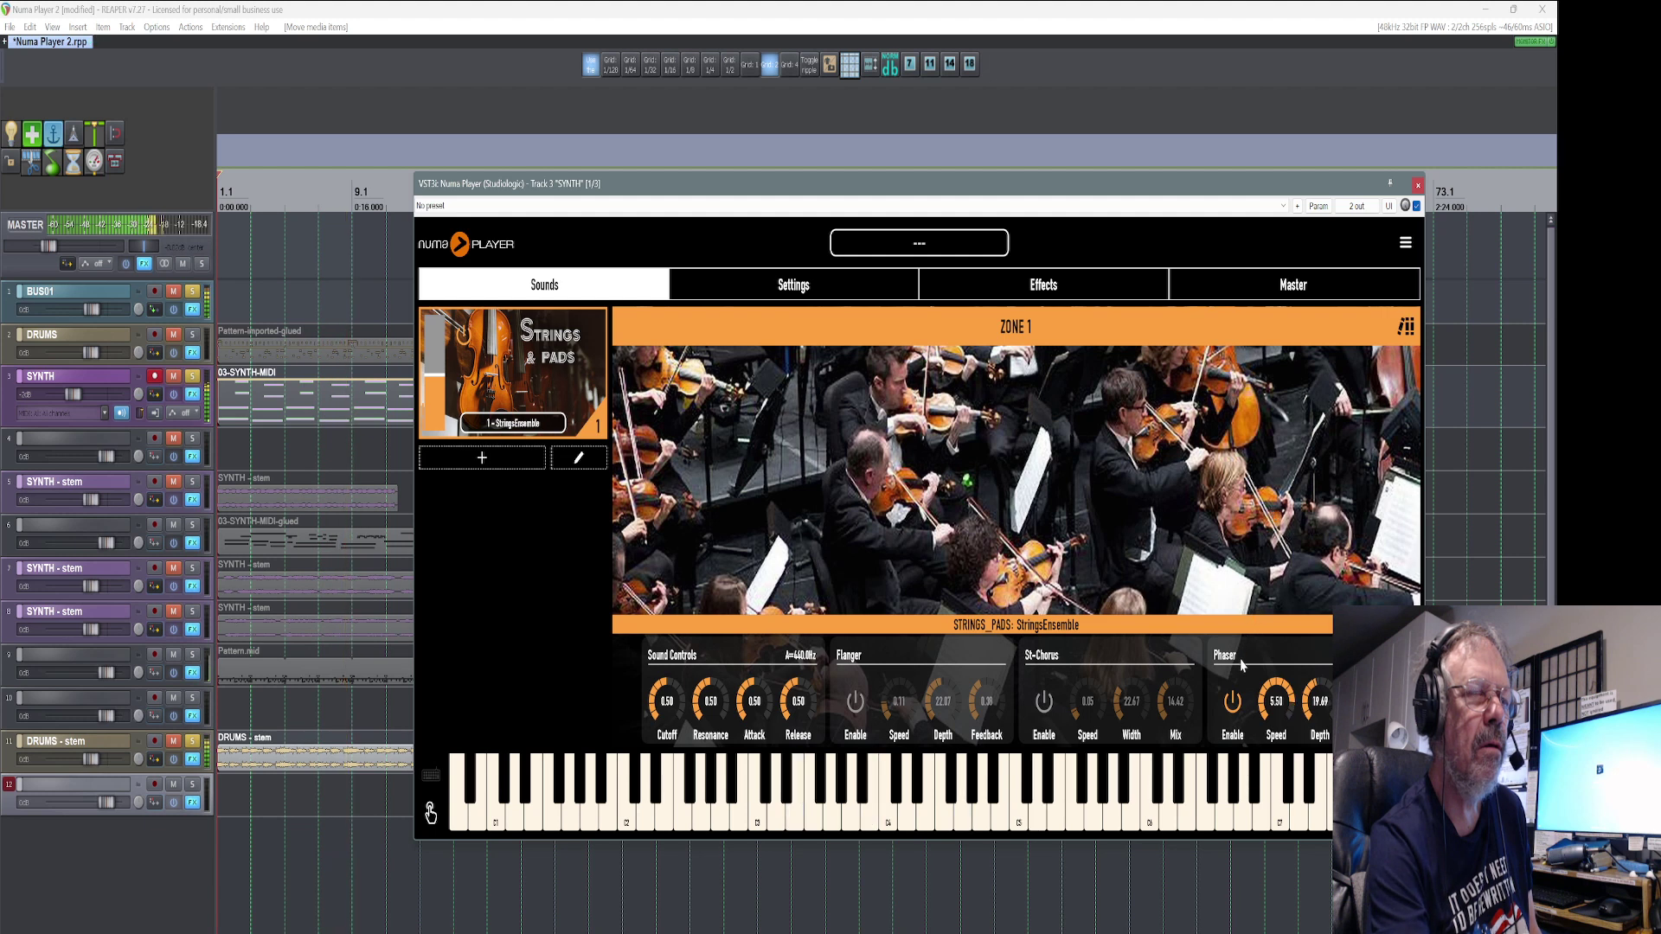
click(1233, 705)
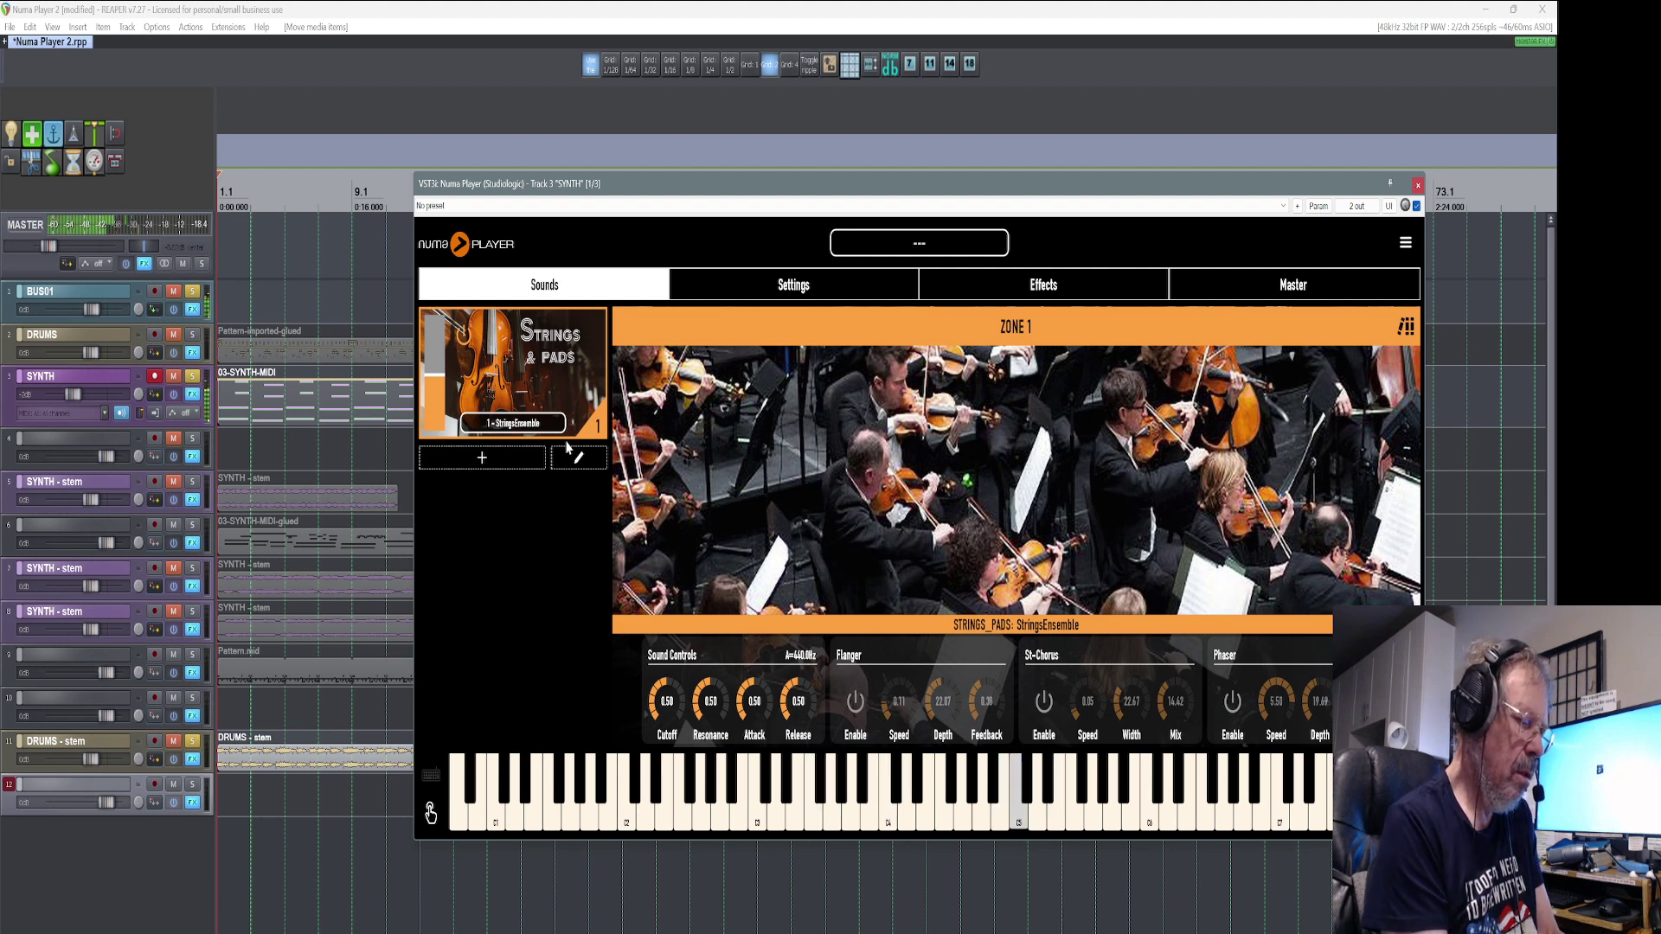
Move the 03-SYNTH-MIDI take from the SYNTH track to empty track 12 and load the sound 2 - StringsSection
drag(328, 396, 328, 796)
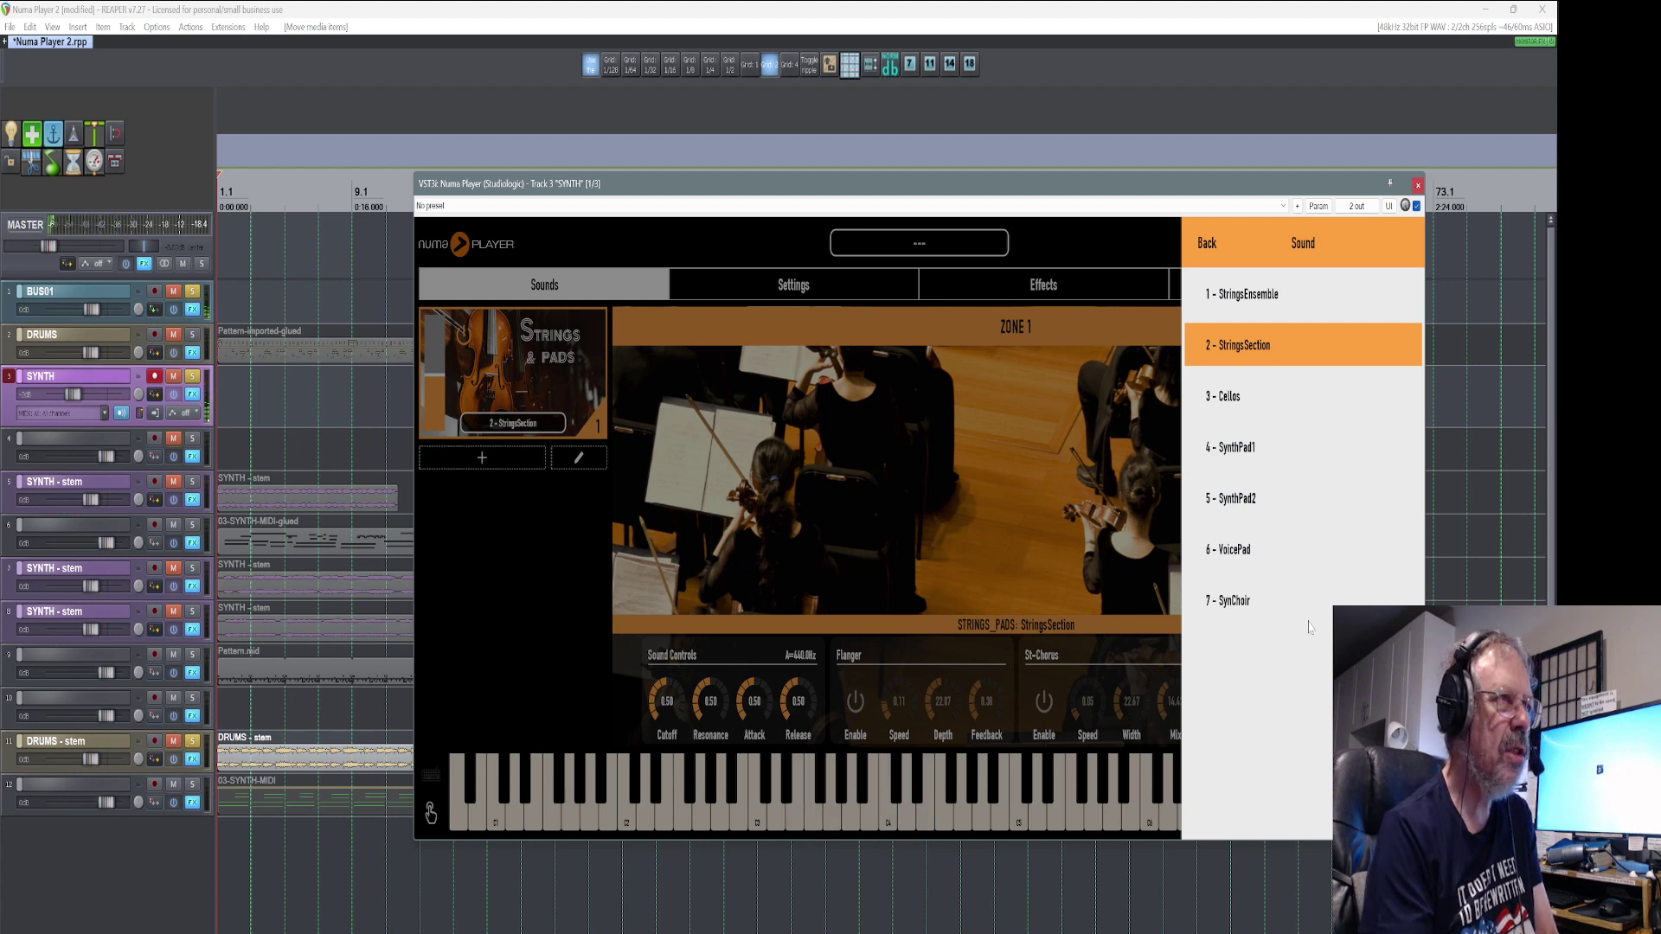
click(1003, 509)
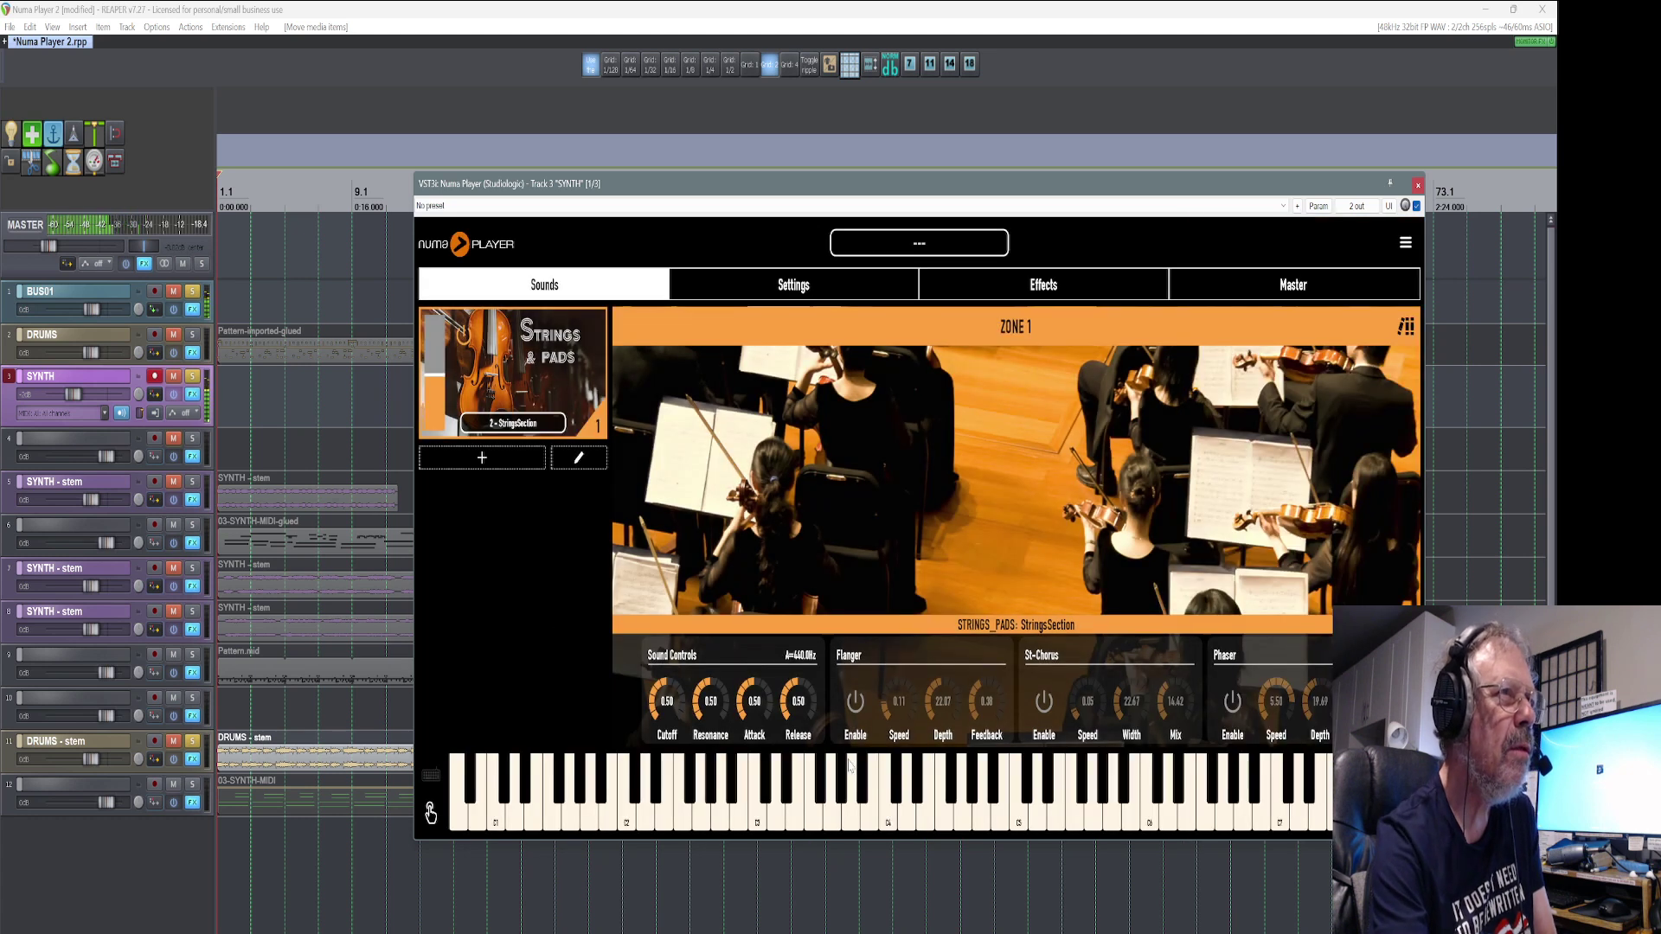
click(833, 761)
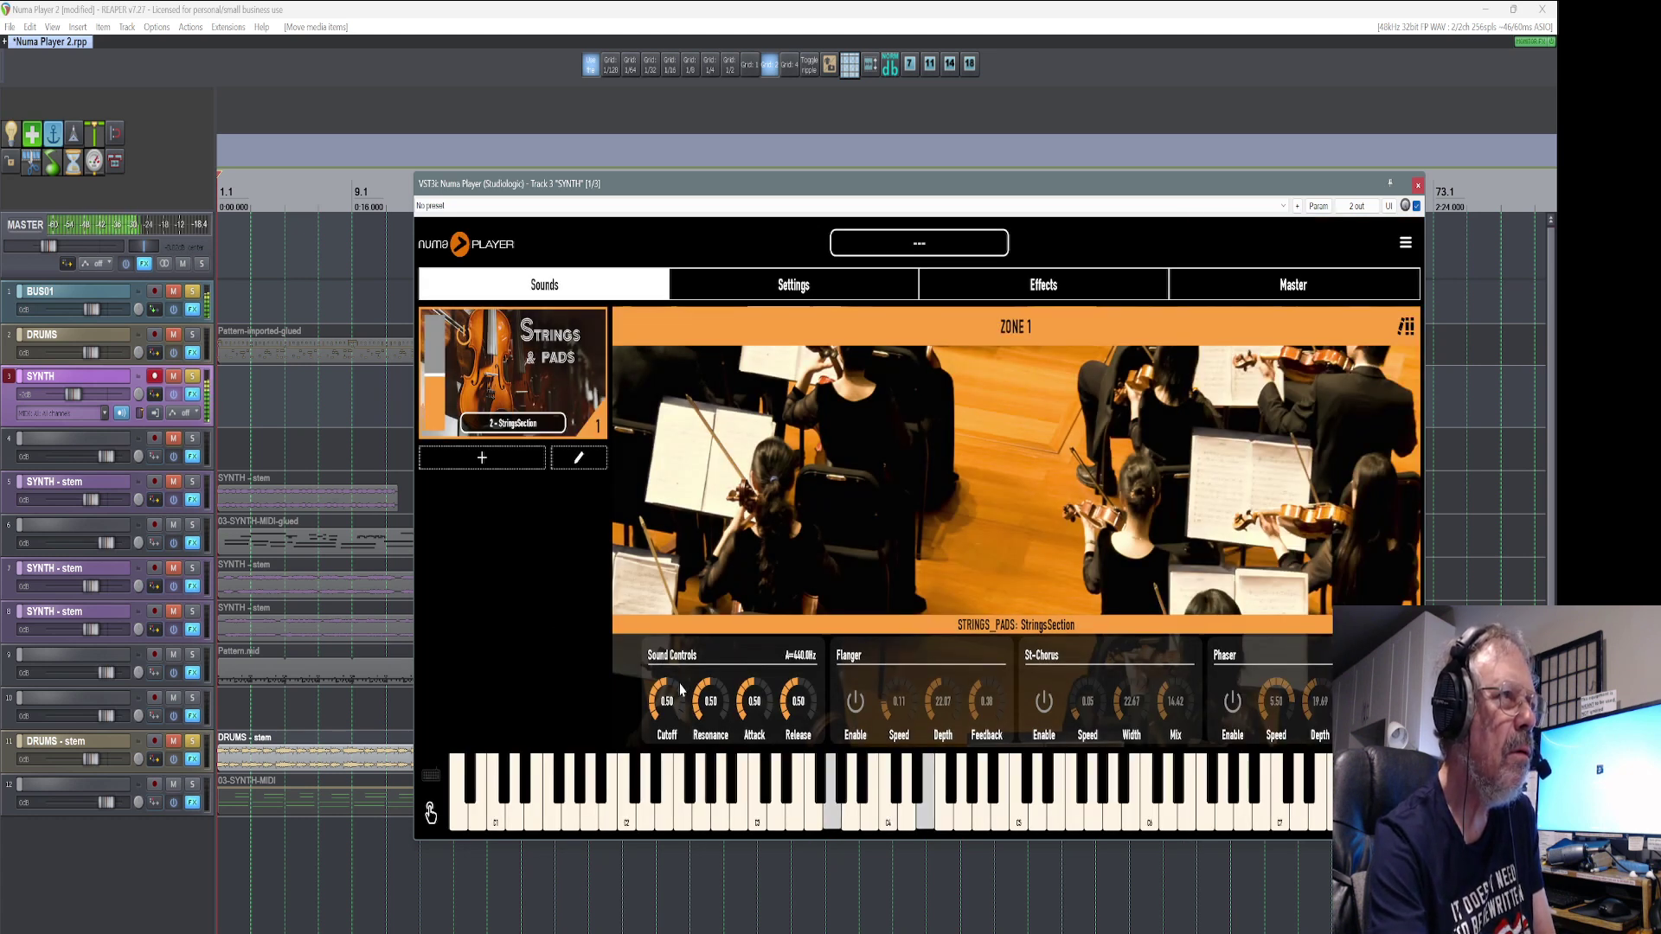
Try the StringsSection filter with Cutoff at 0.19 and Resonance at 0.96, and set them to 0.55 and 0.50
scroll(663, 683, down, 2)
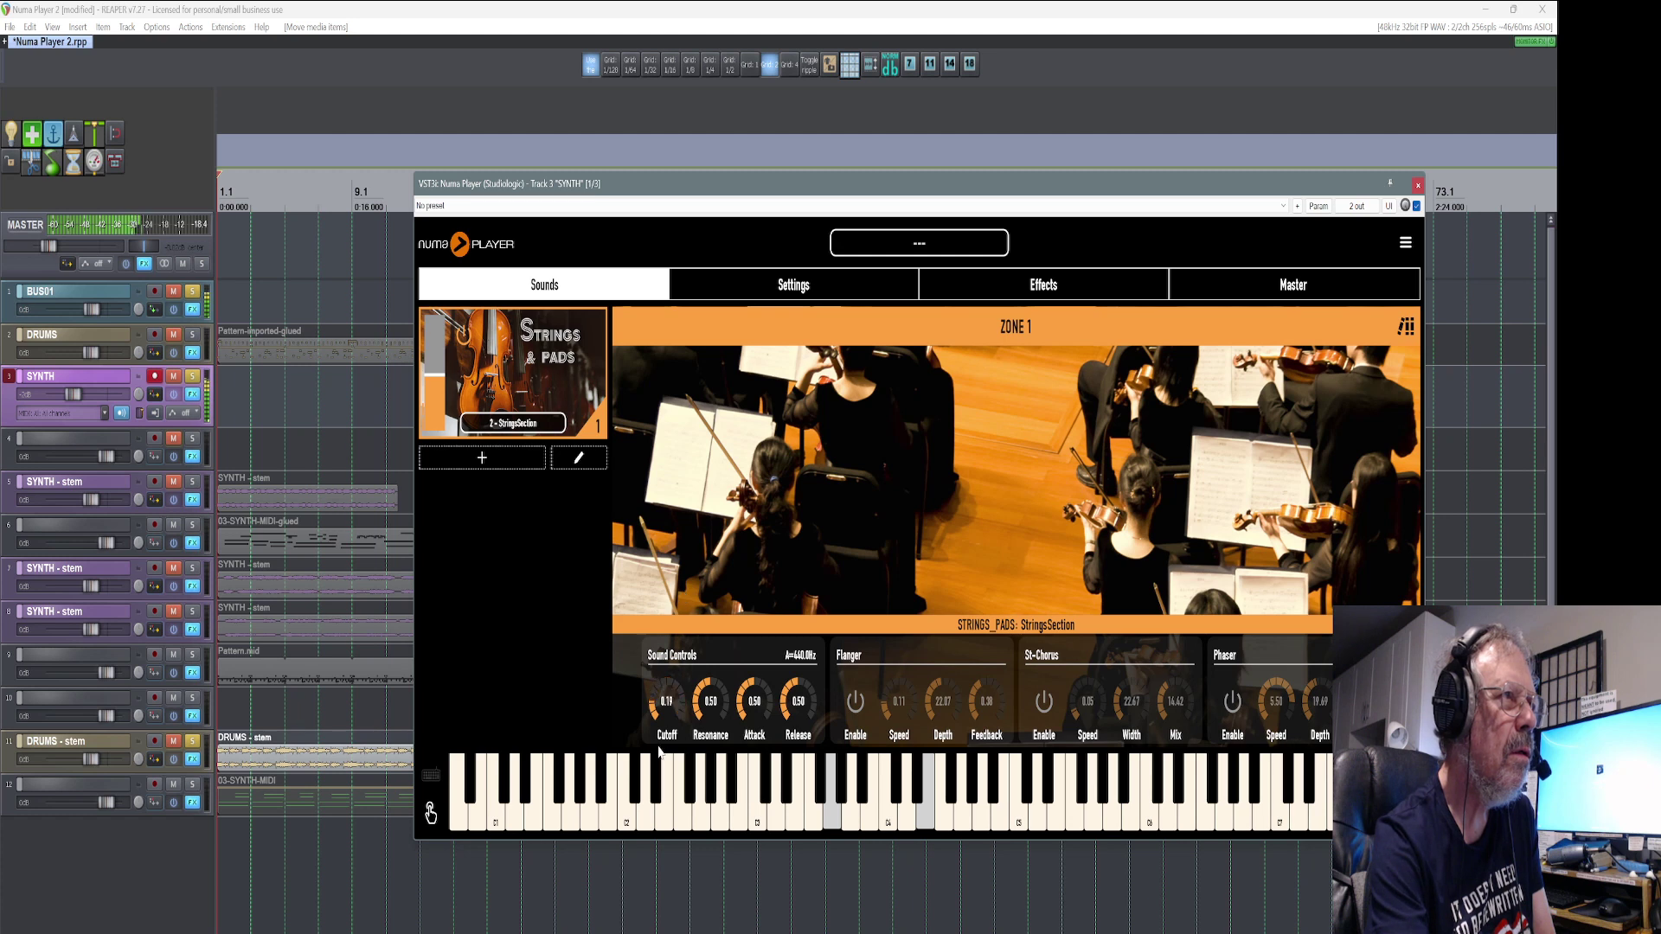
drag(659, 741, 708, 608)
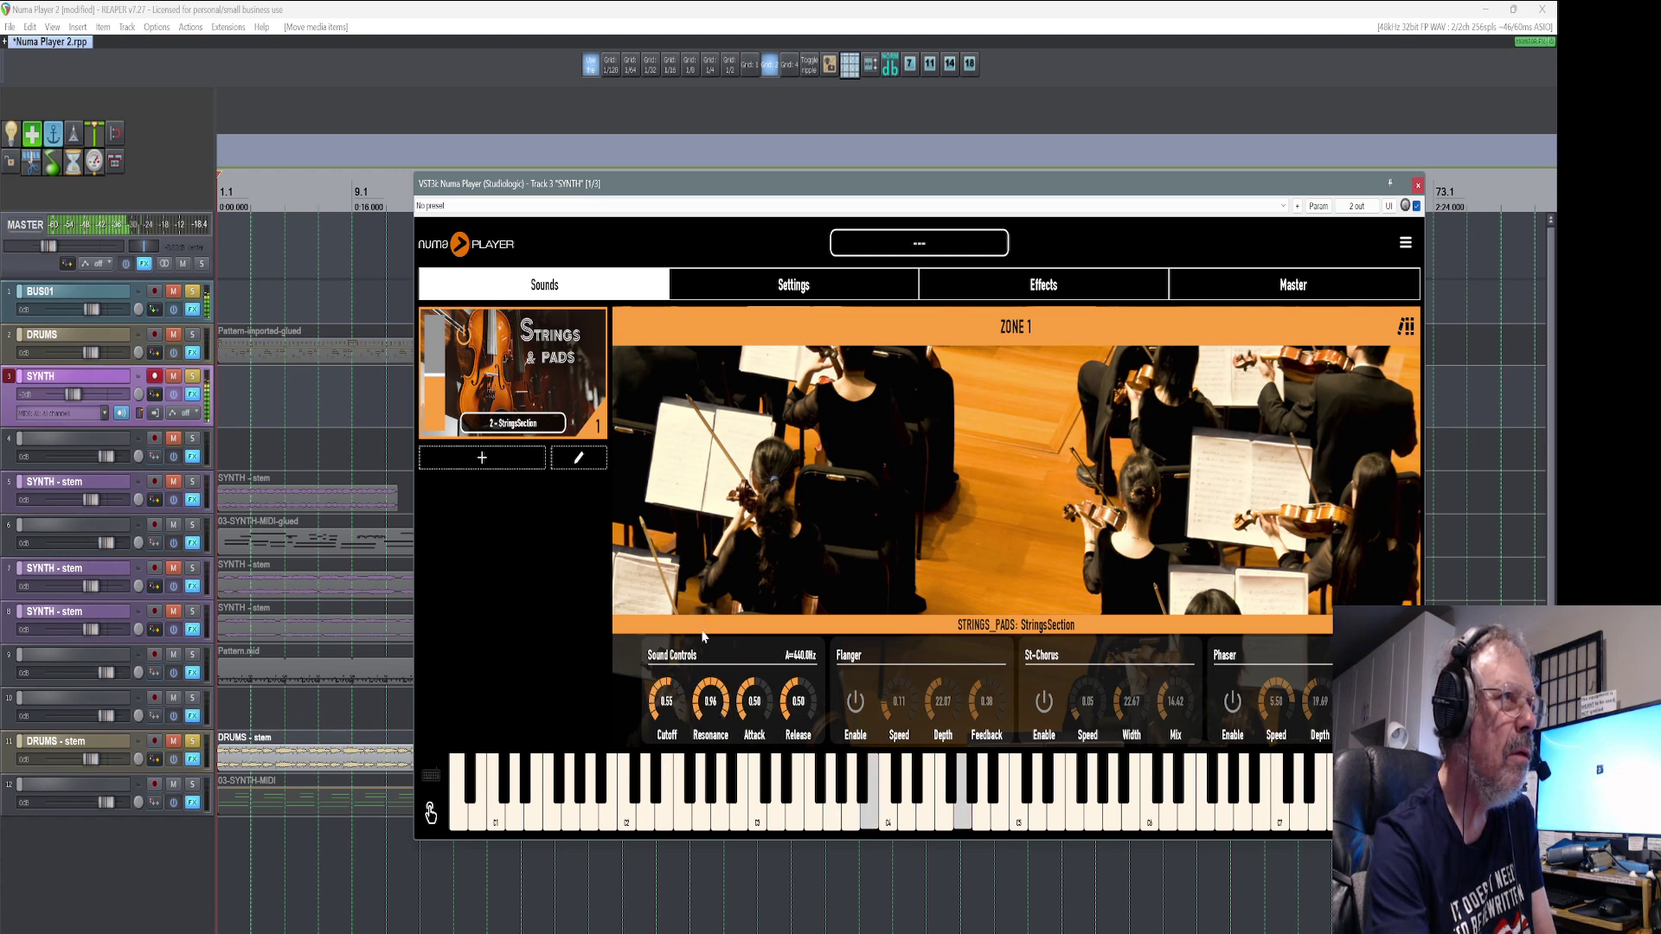
drag(694, 702, 707, 709)
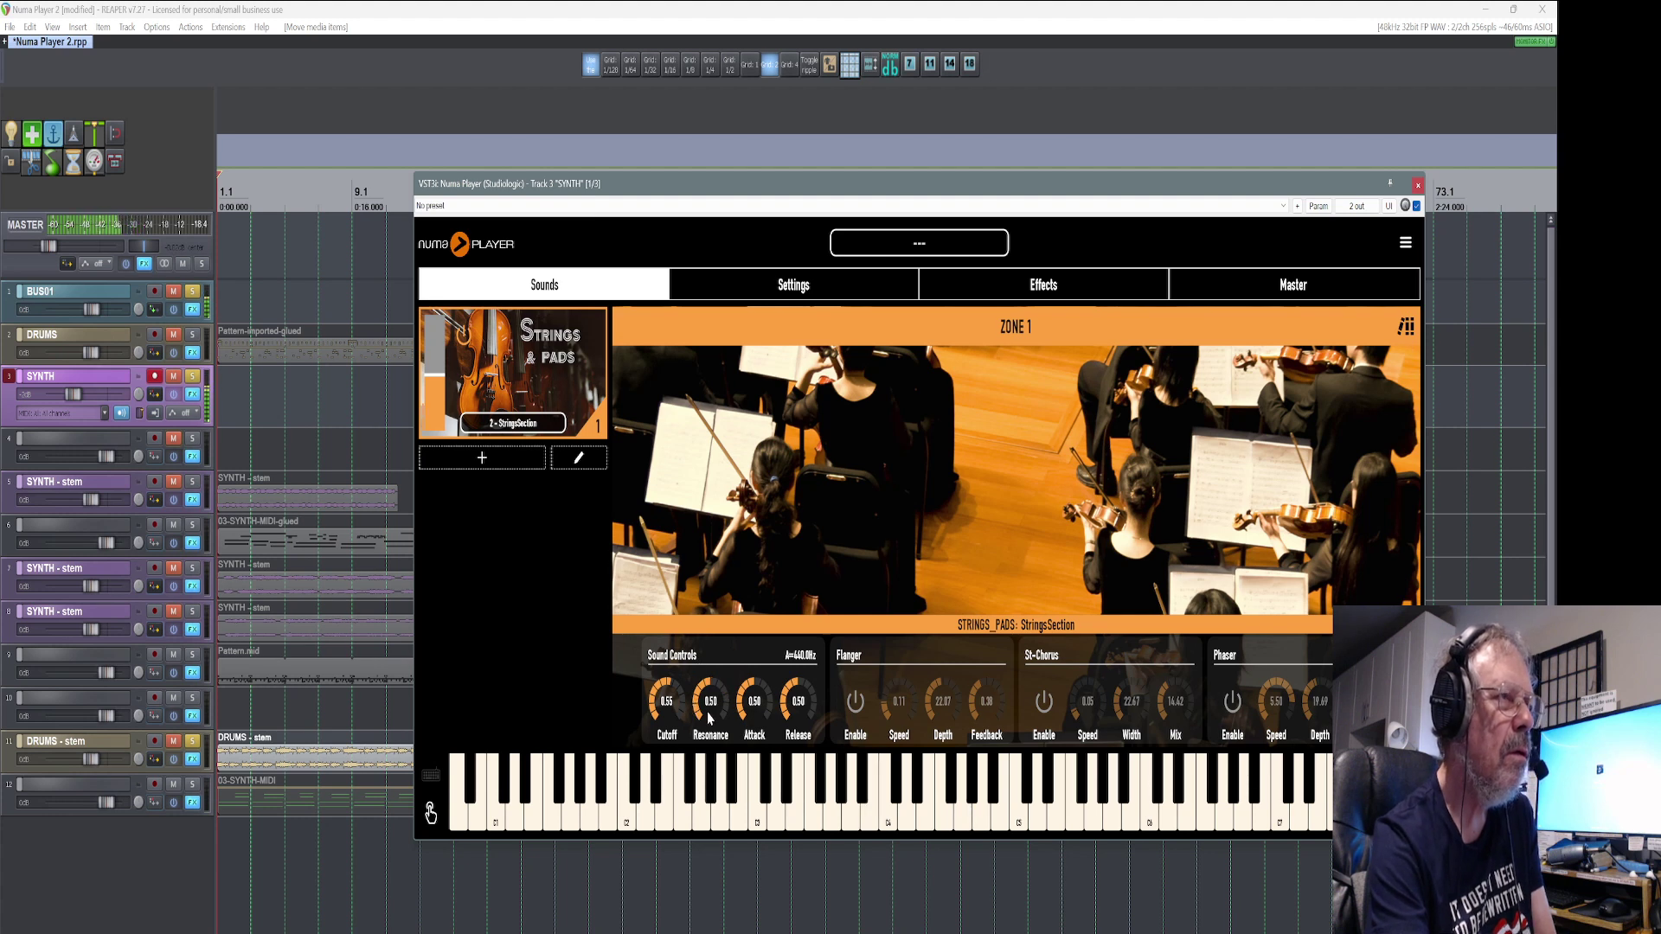
Try the Flanger, St-Chorus with a varied Width, and Phaser together on StringsSection with the track playing, and stop playback
click(856, 709)
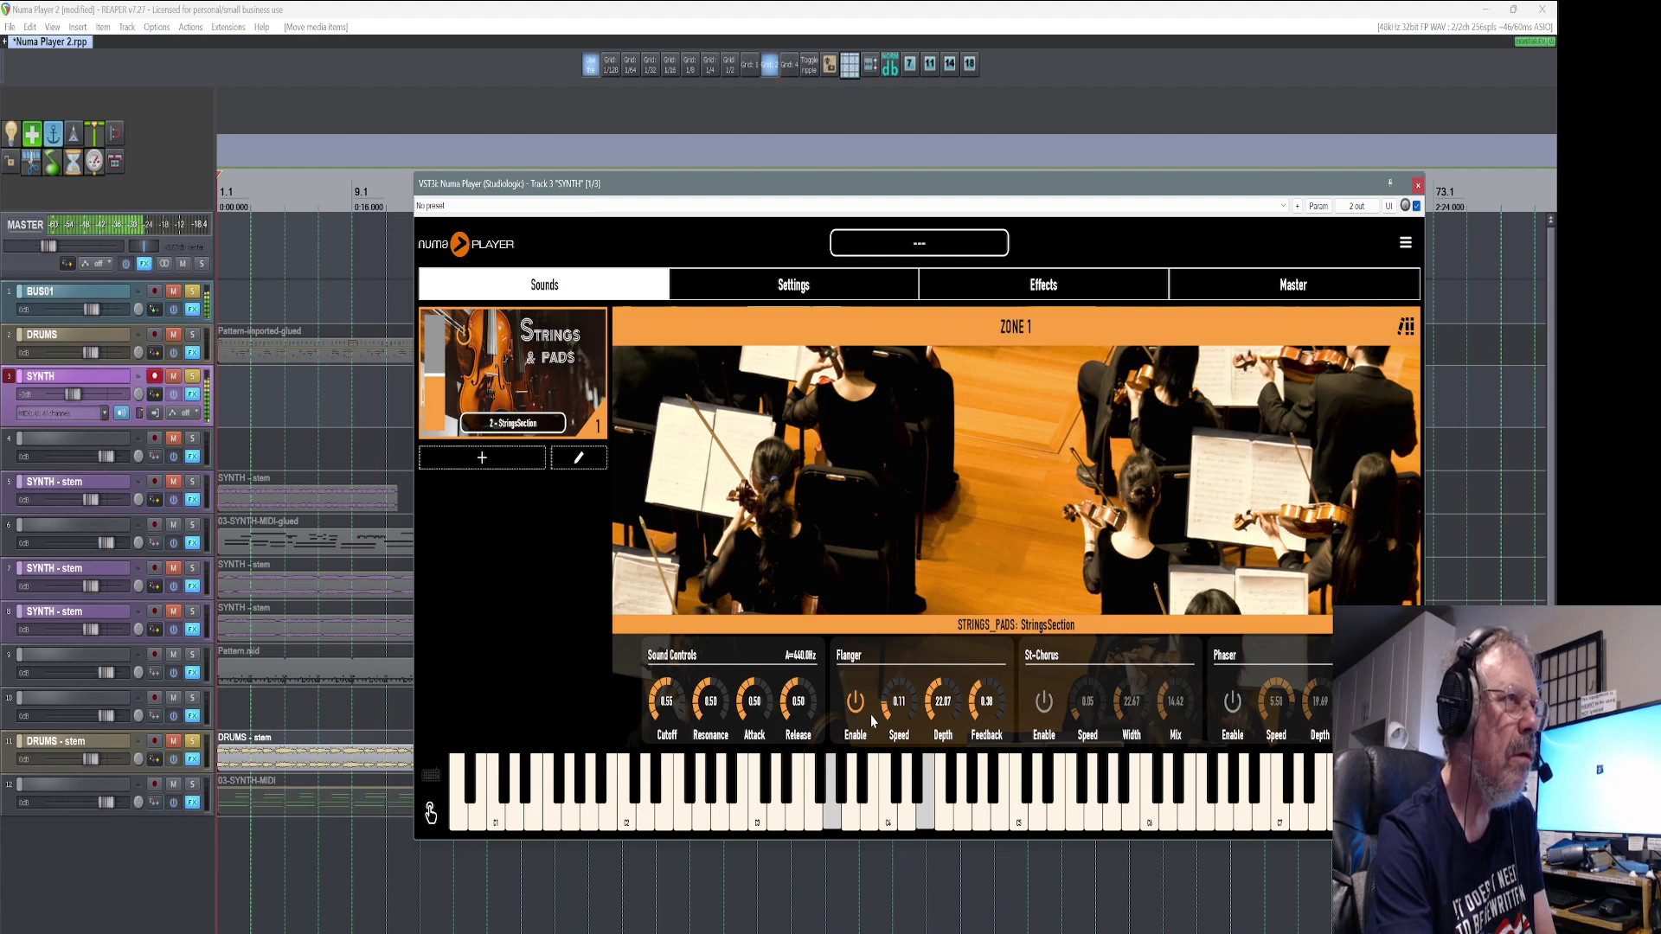
click(1044, 704)
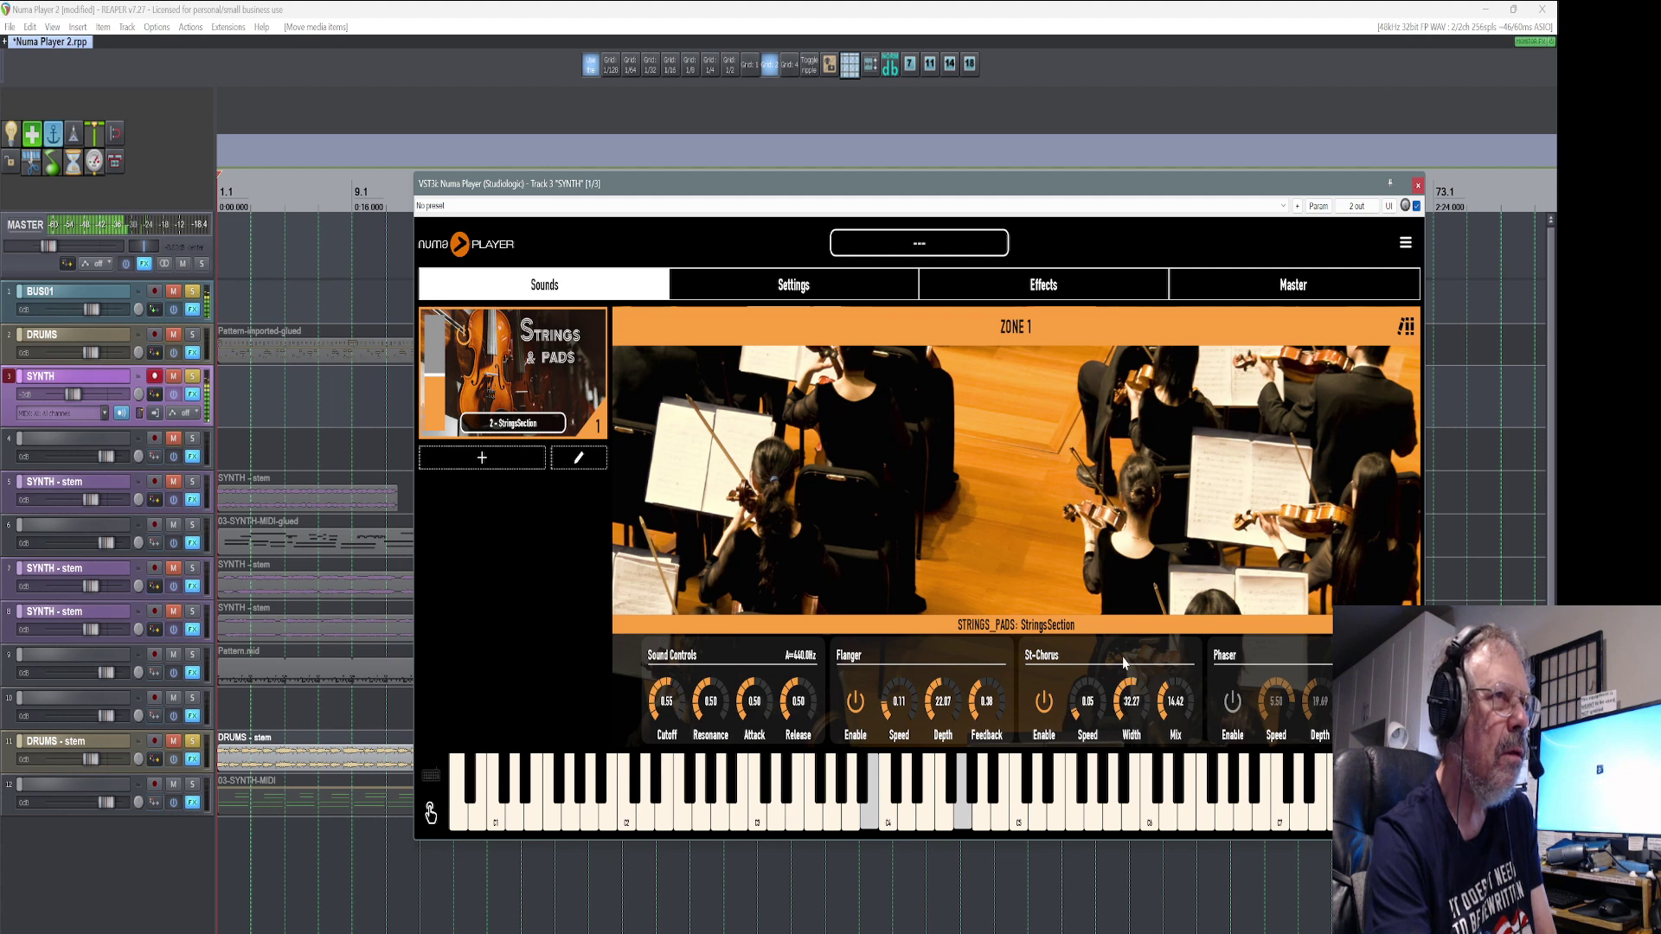
scroll(1127, 698, up, 1)
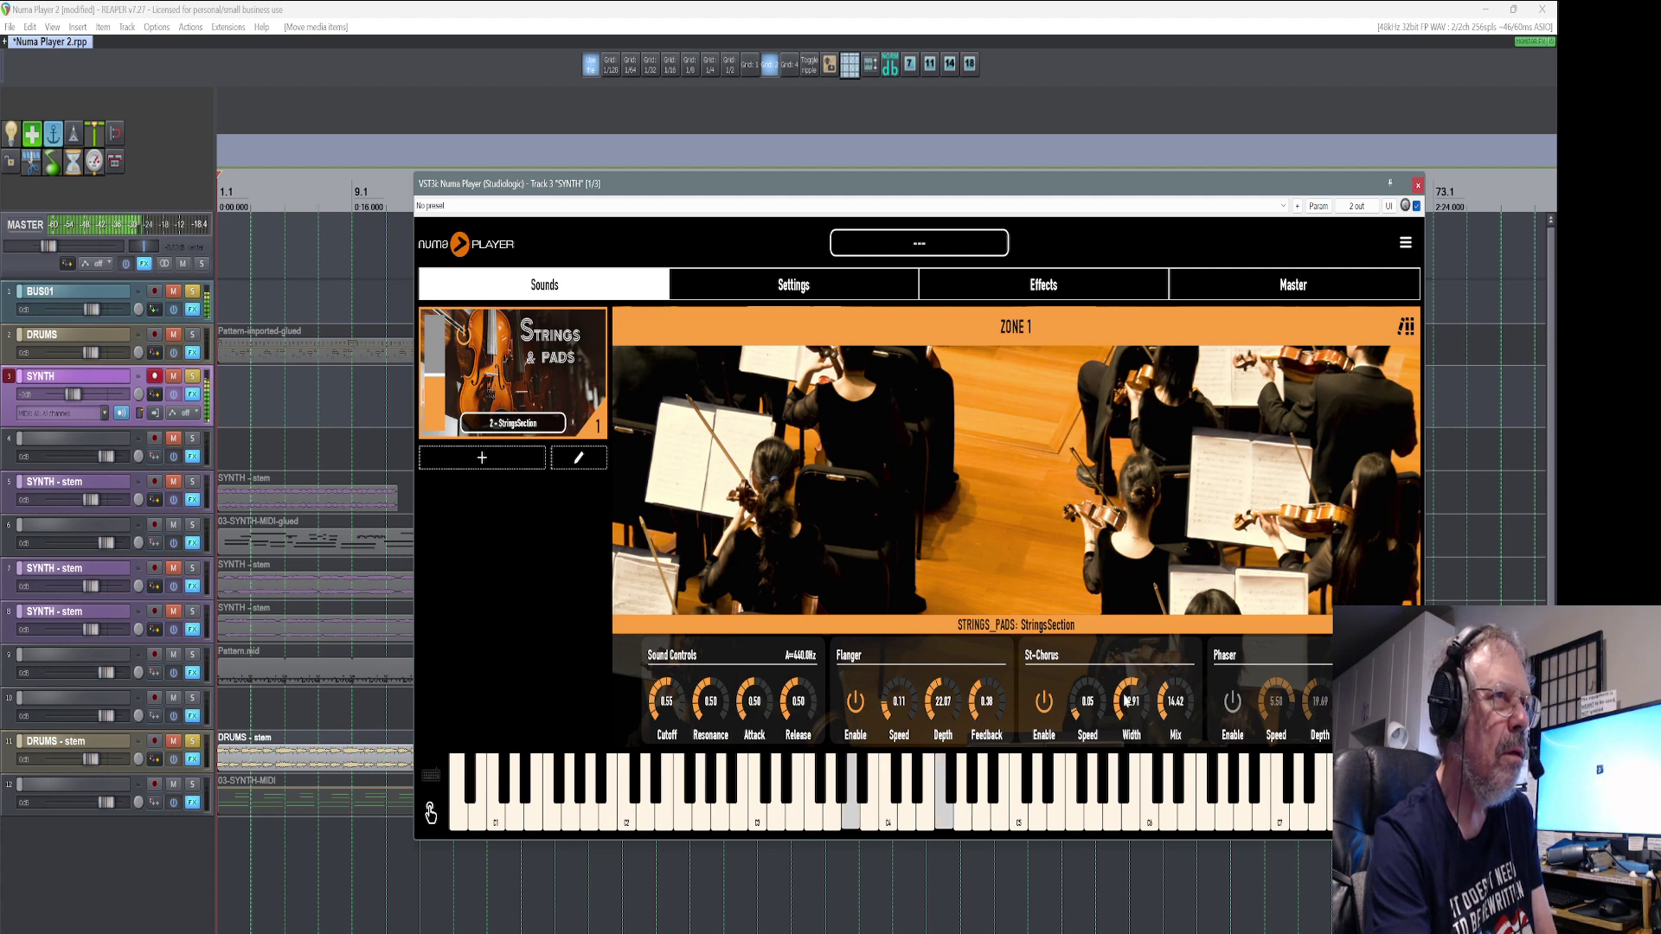
click(1233, 711)
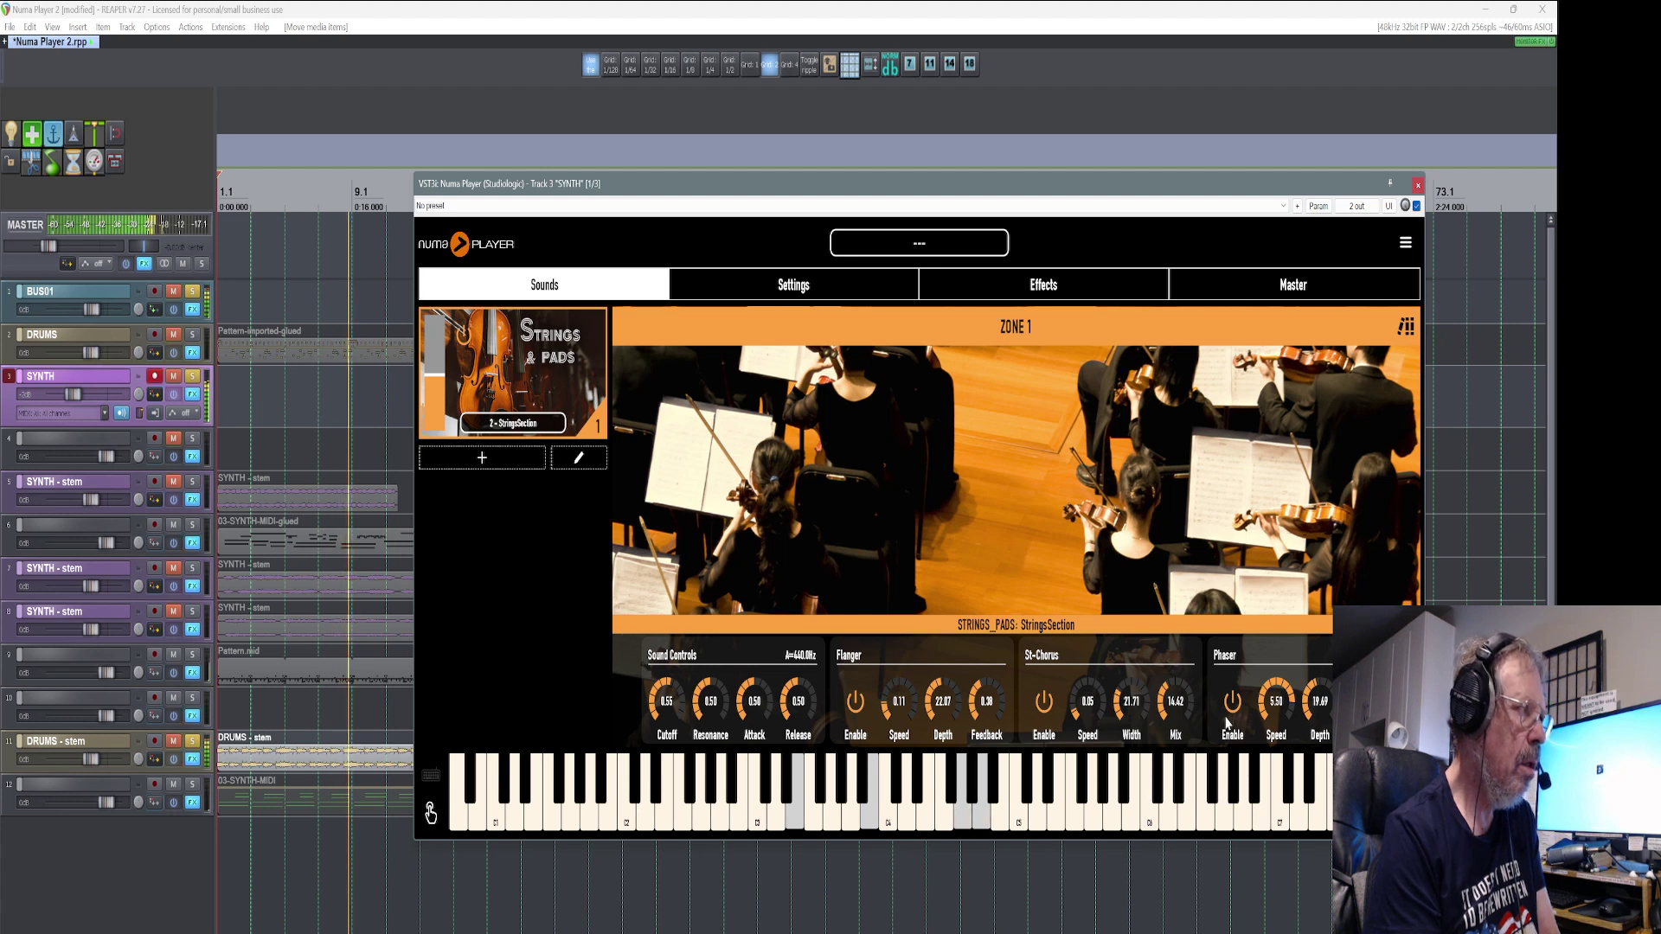
key(space)
Audition the sound 3 - Cellos in zone 1, and switch the zone to 4 - SynthPad1
click(1243, 407)
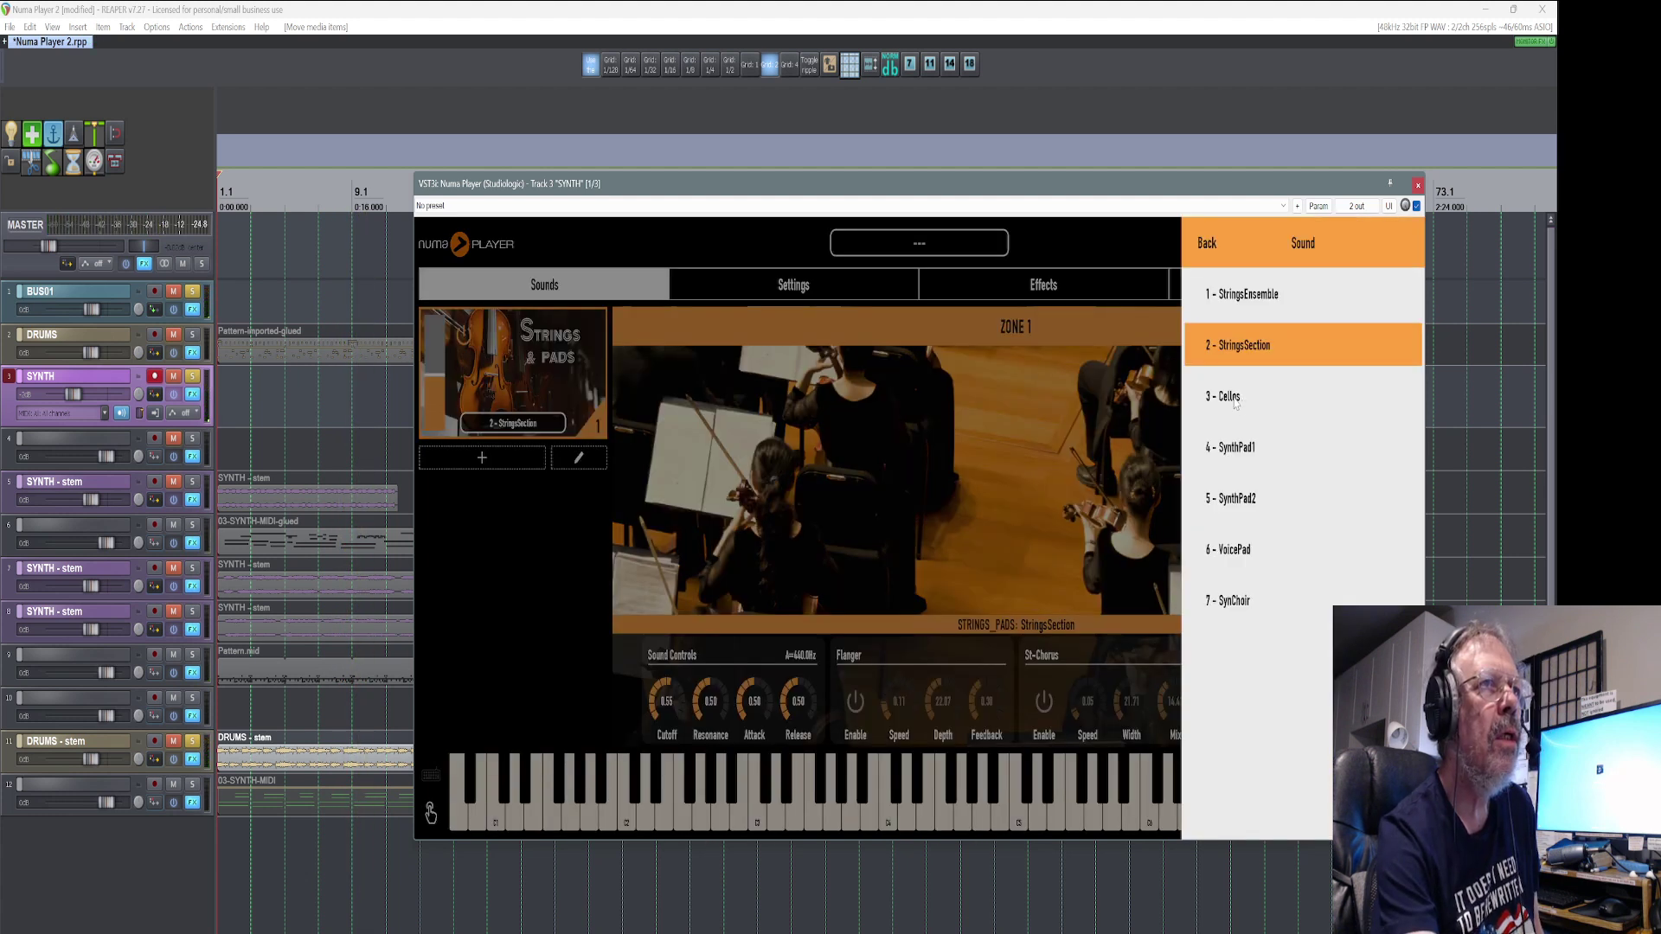
click(1236, 400)
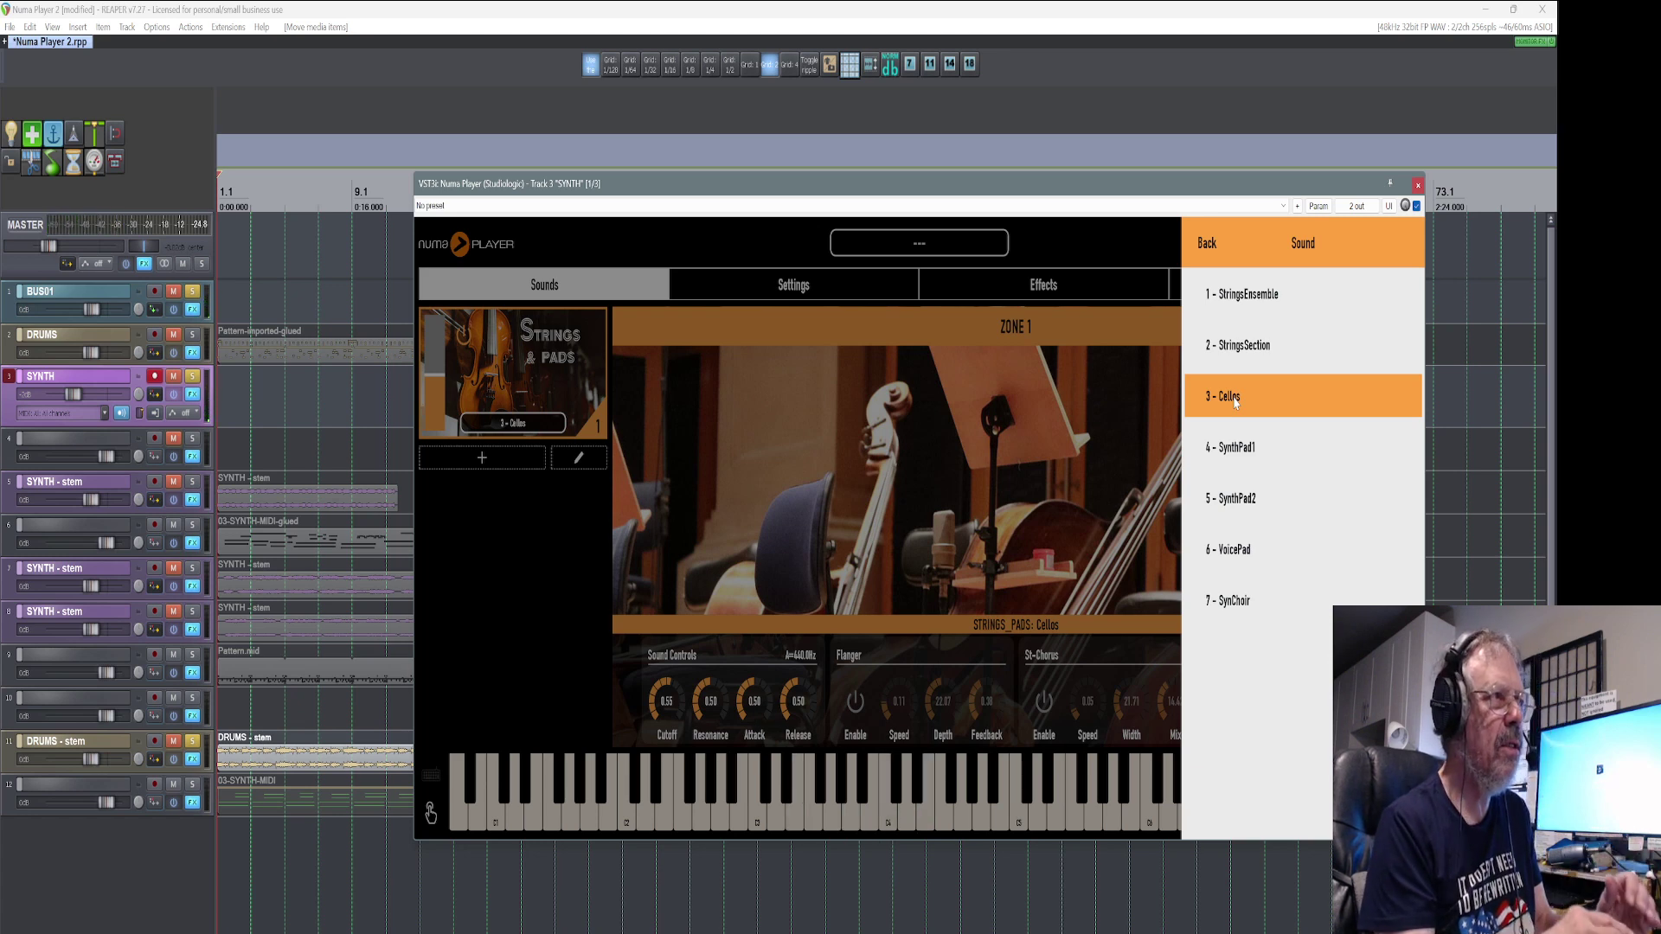
click(1241, 449)
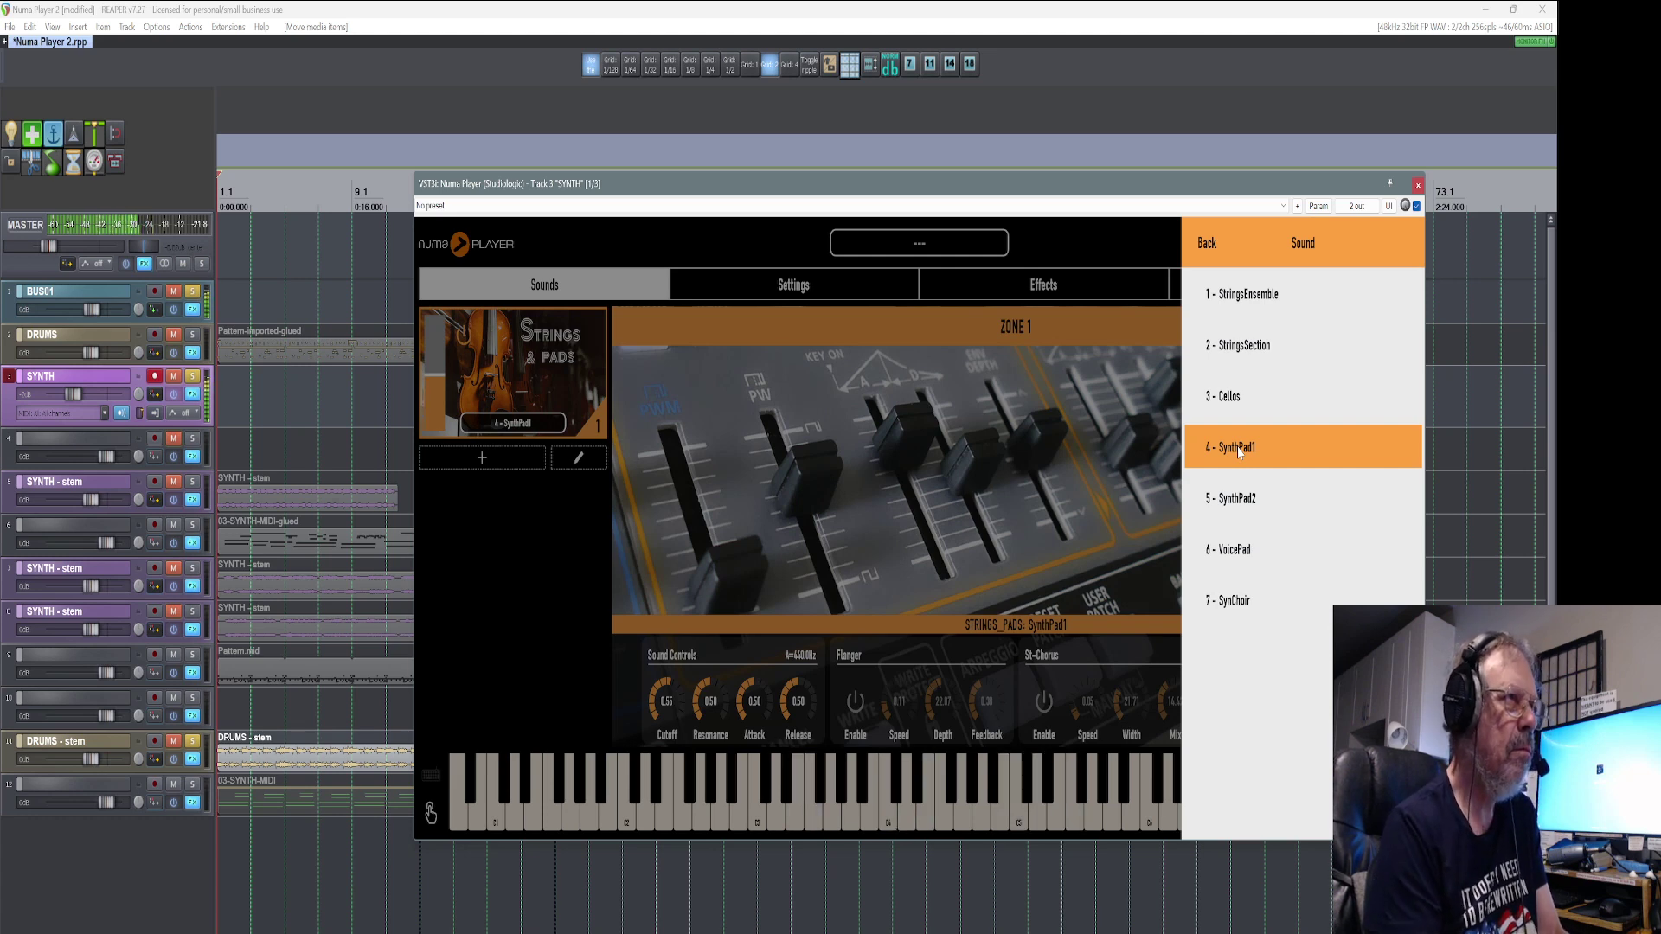
click(536, 638)
Raise SynthPad1's Cutoff to 1.00, lower it slightly, and try the Flanger briefly on and off
drag(664, 699, 674, 628)
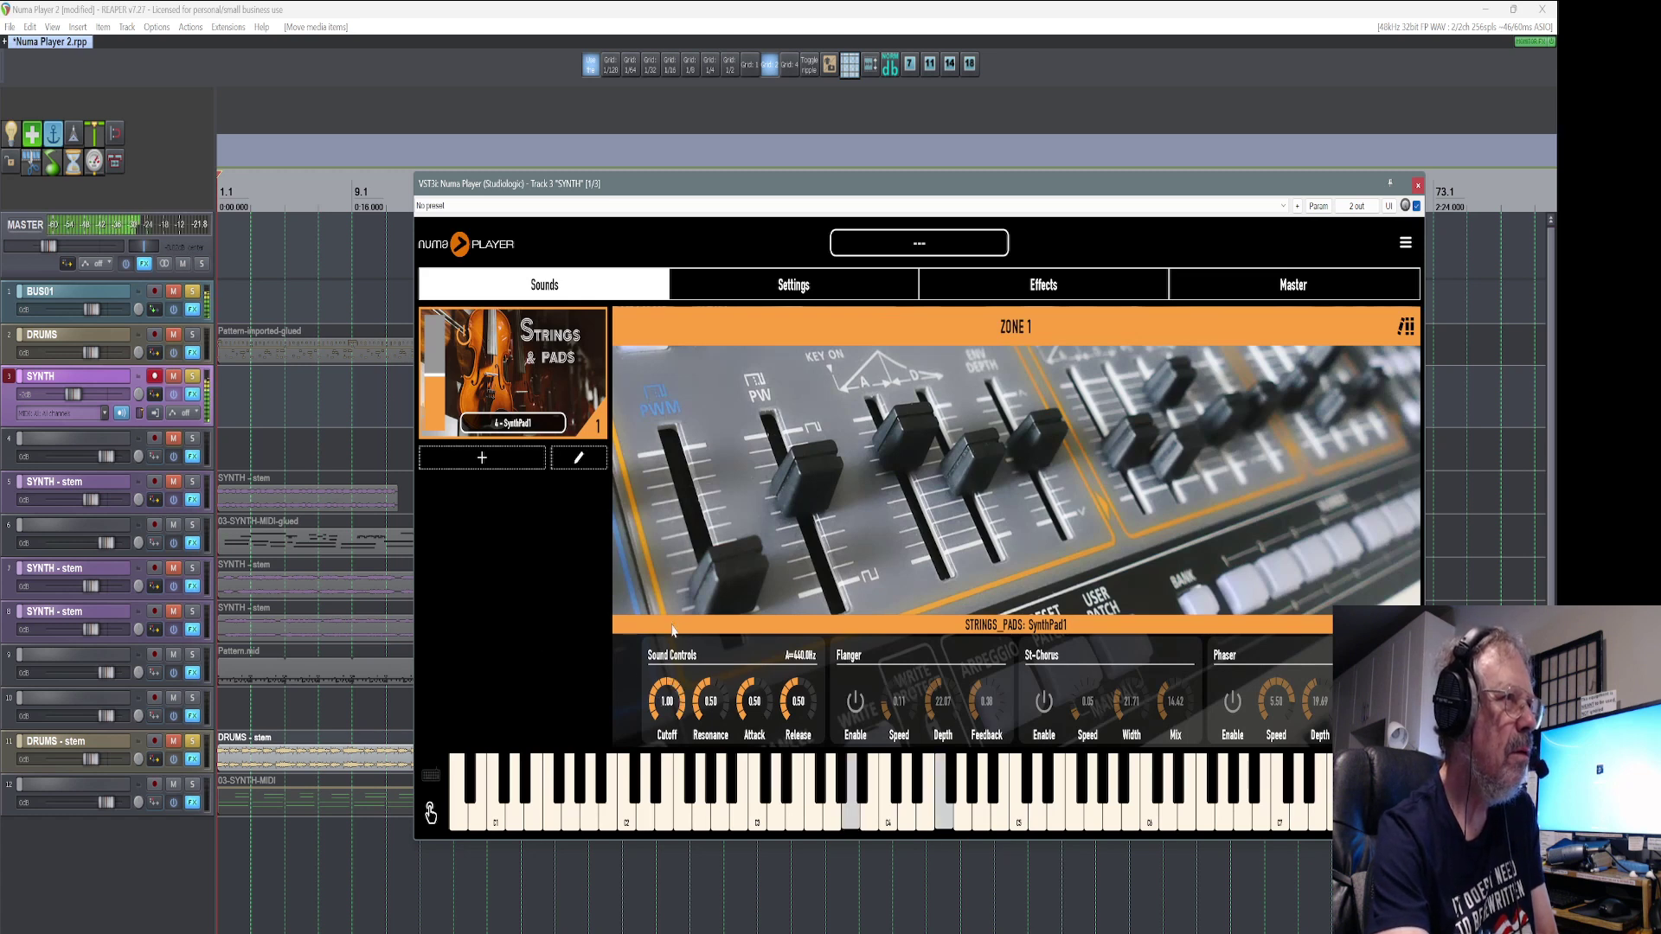
drag(664, 688, 651, 776)
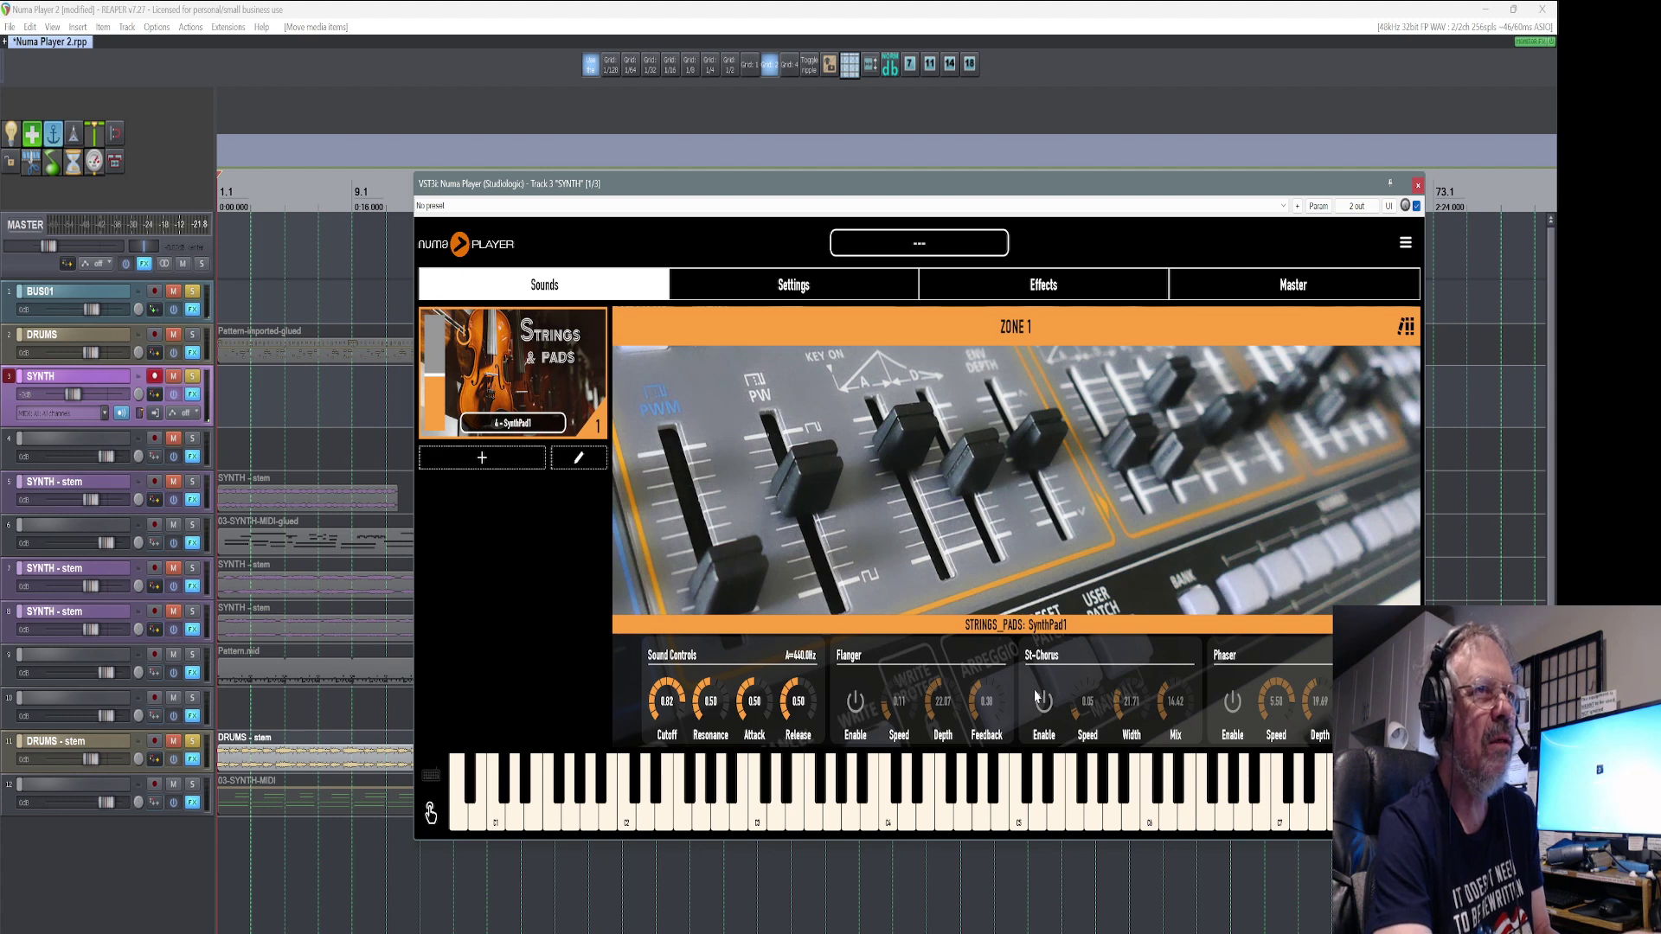
click(853, 702)
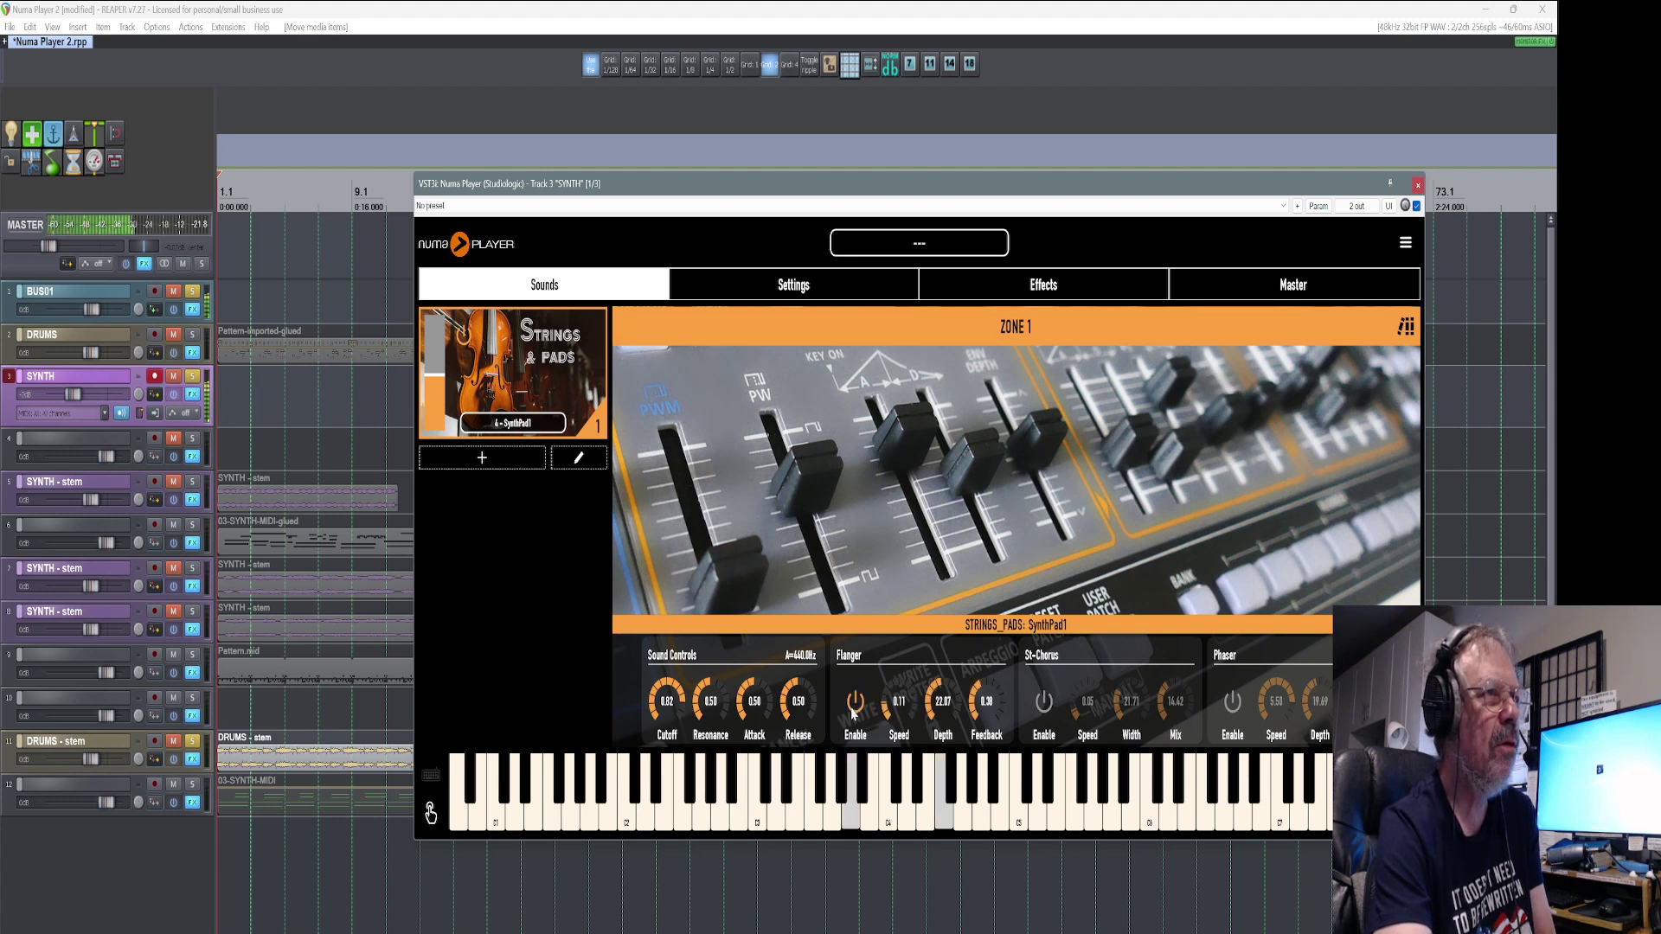
click(854, 702)
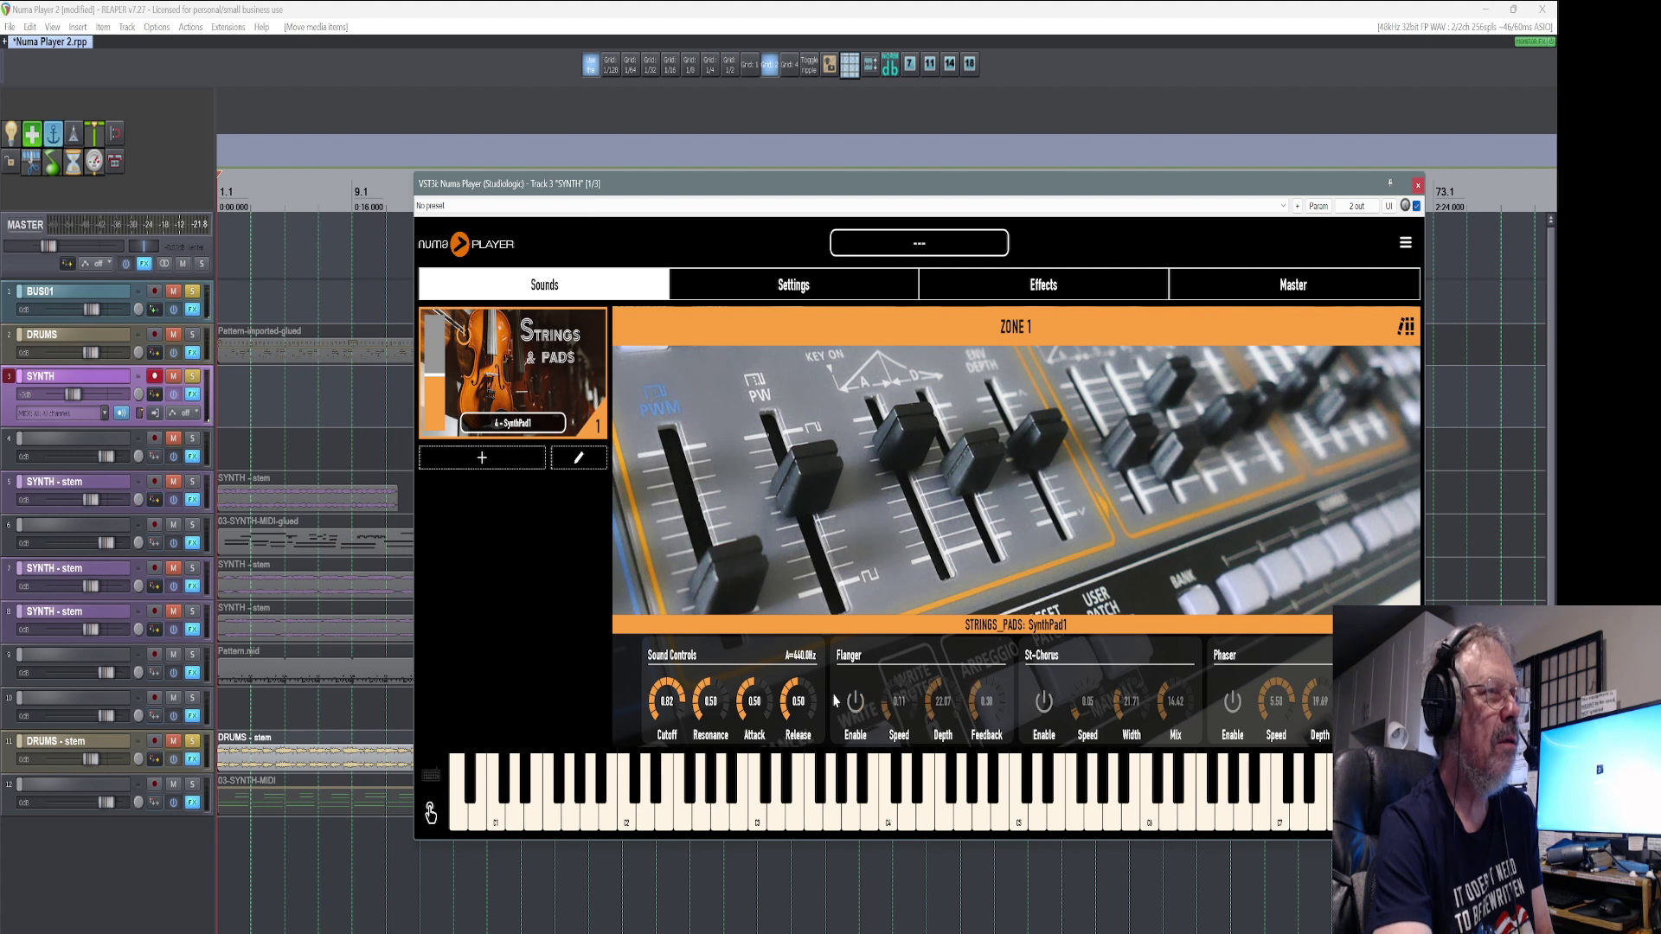
Audition the remaining pad sounds from SynthPad2 through SynChoir, and return zone 1 to 1 - StringsEnsemble
click(513, 422)
click(1237, 499)
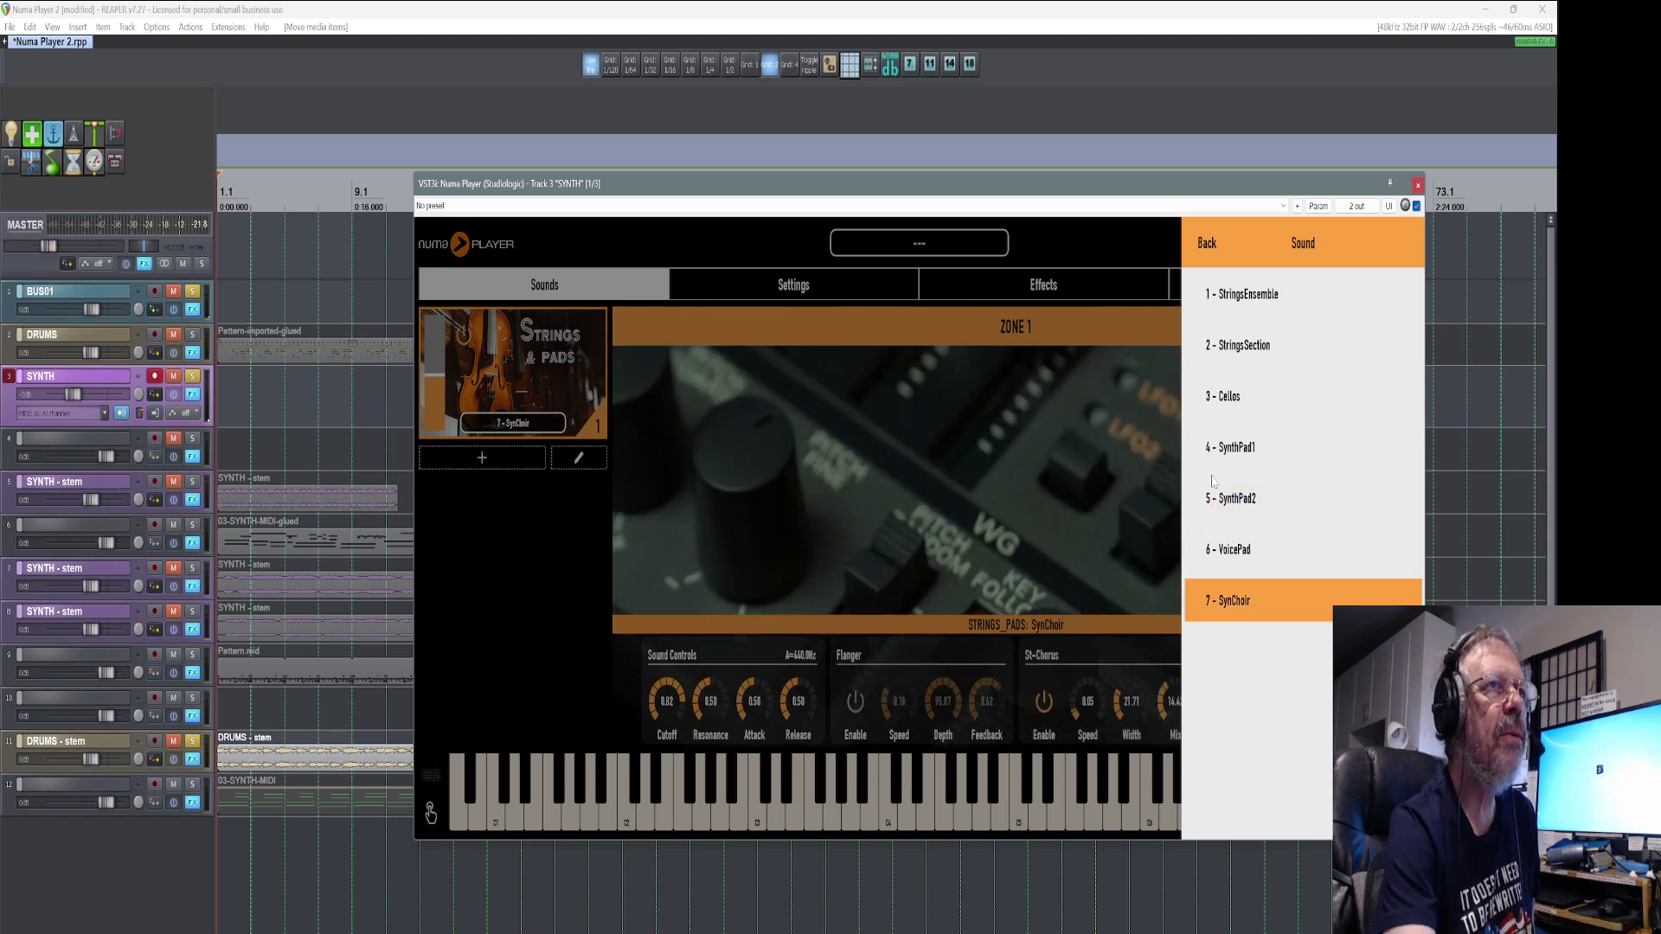
click(1258, 298)
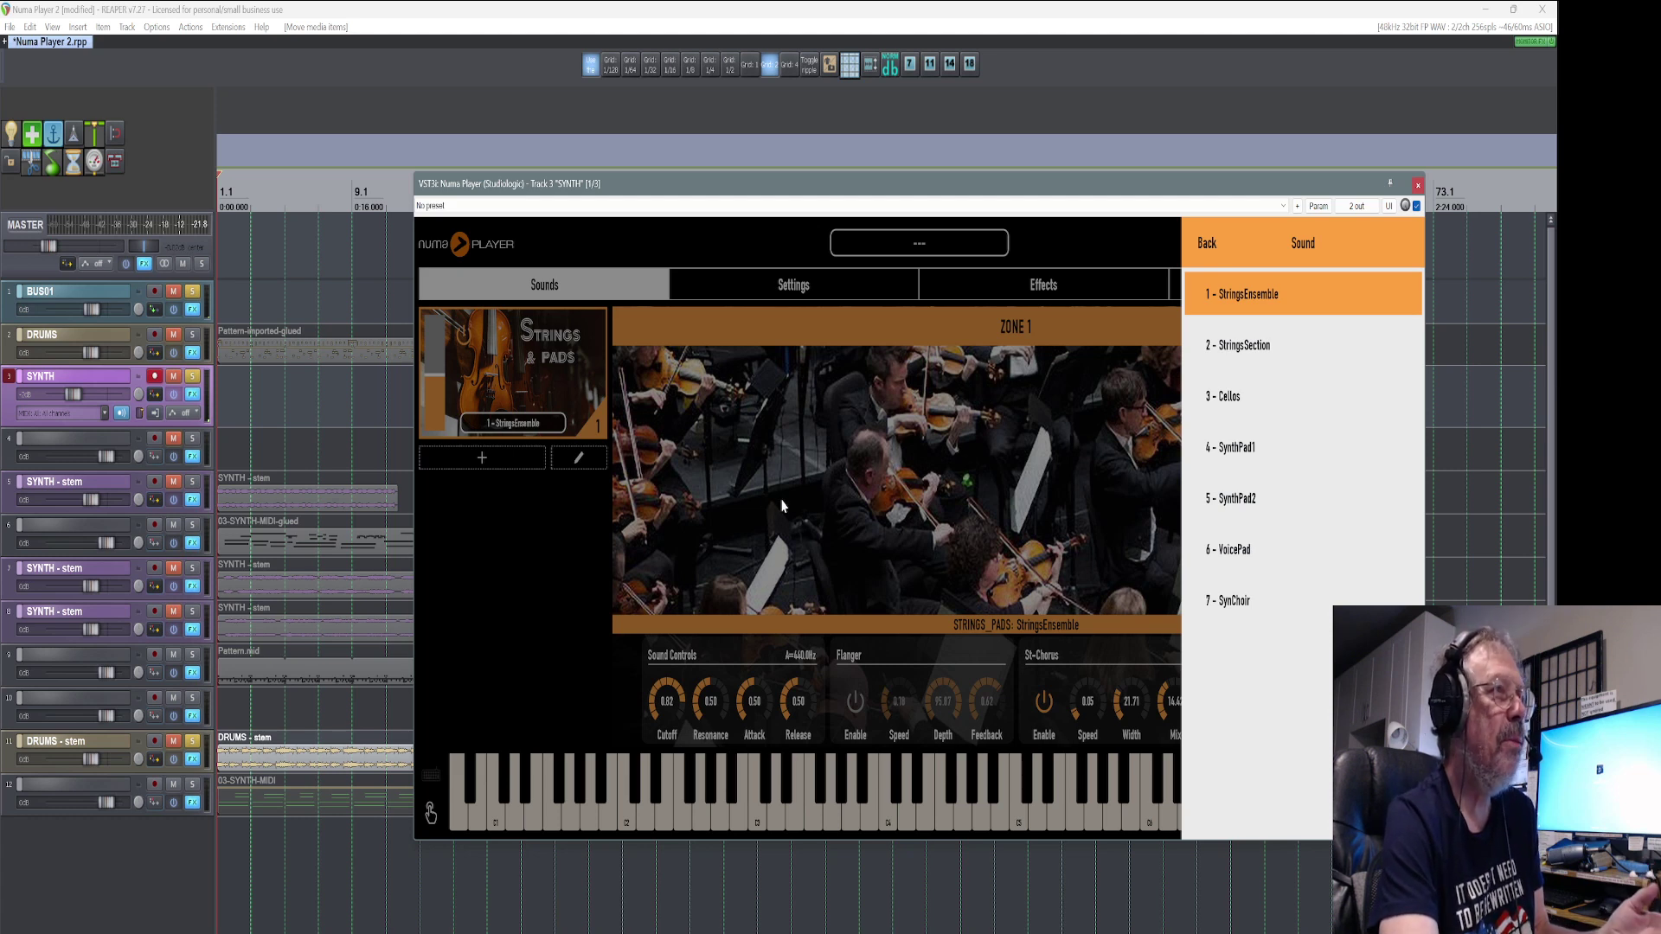
Add the Acoustic Pianos sound 3 - The Upright as zone 2 alongside StringsEnsemble
click(573, 370)
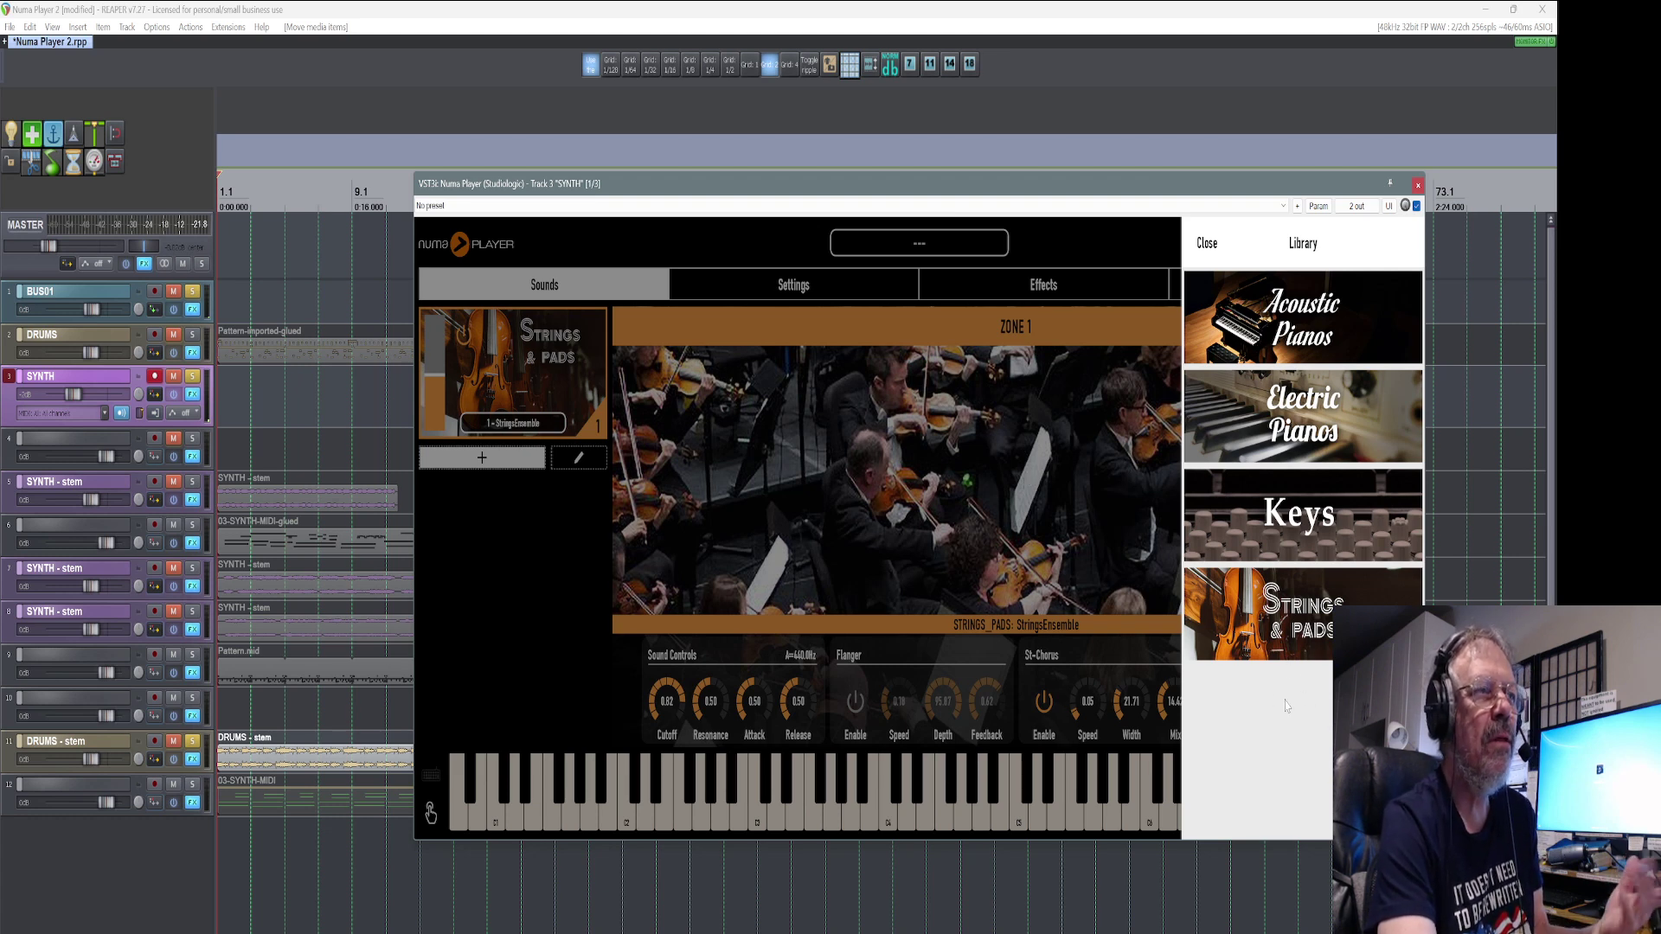
click(1306, 341)
click(1310, 359)
click(1301, 396)
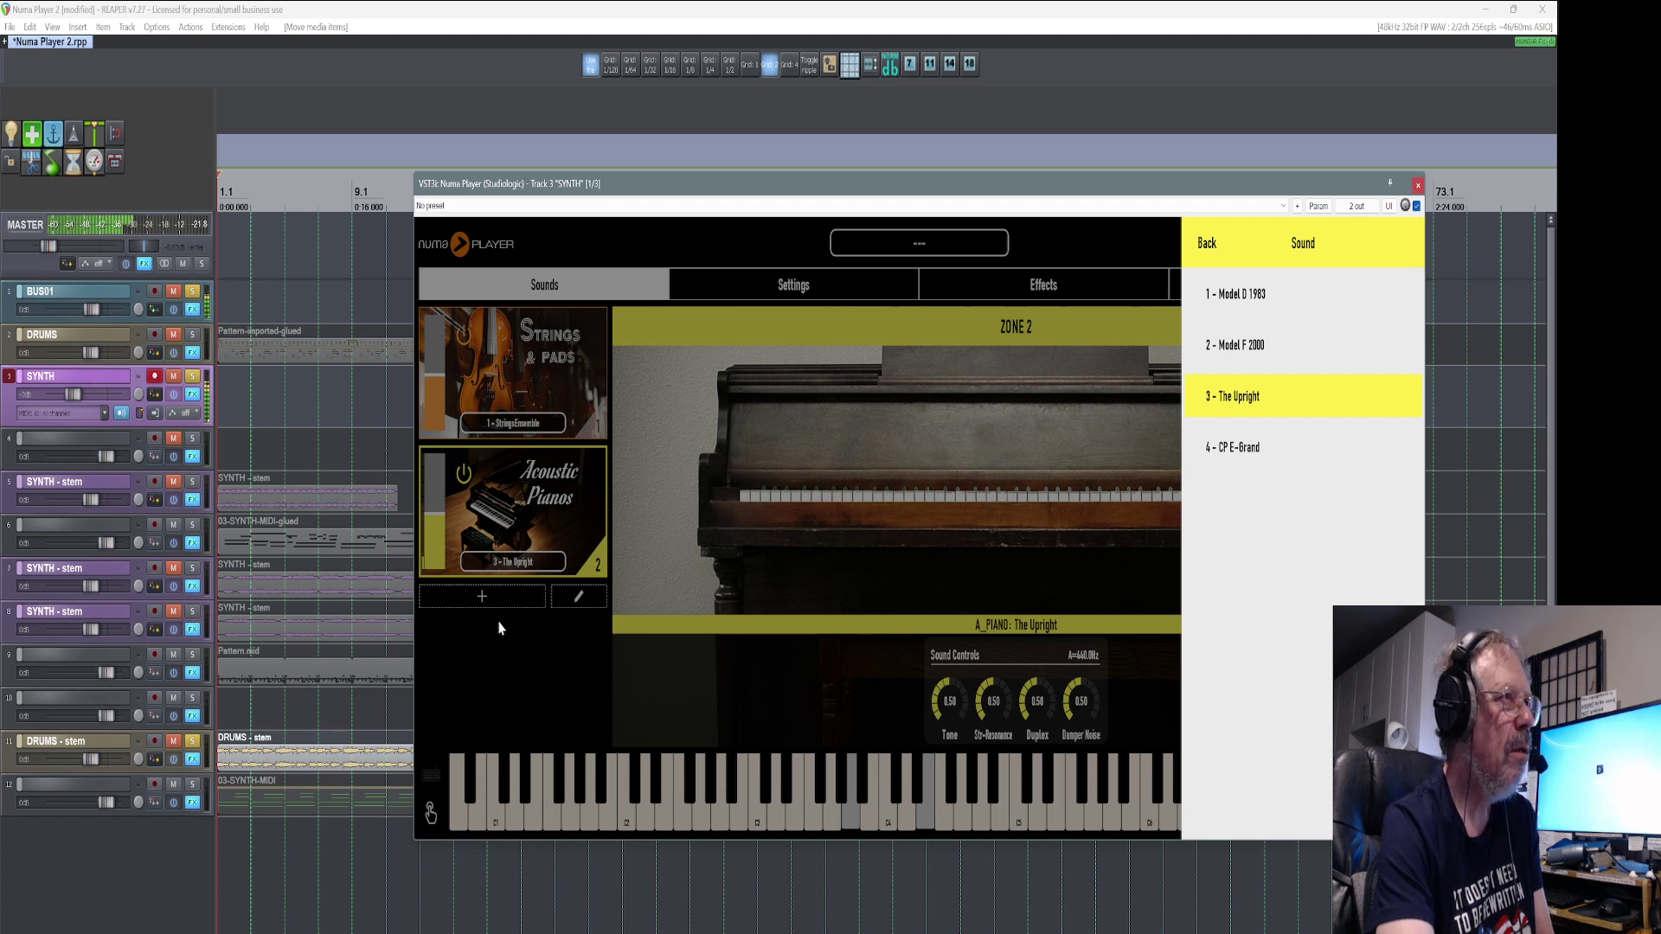
click(562, 537)
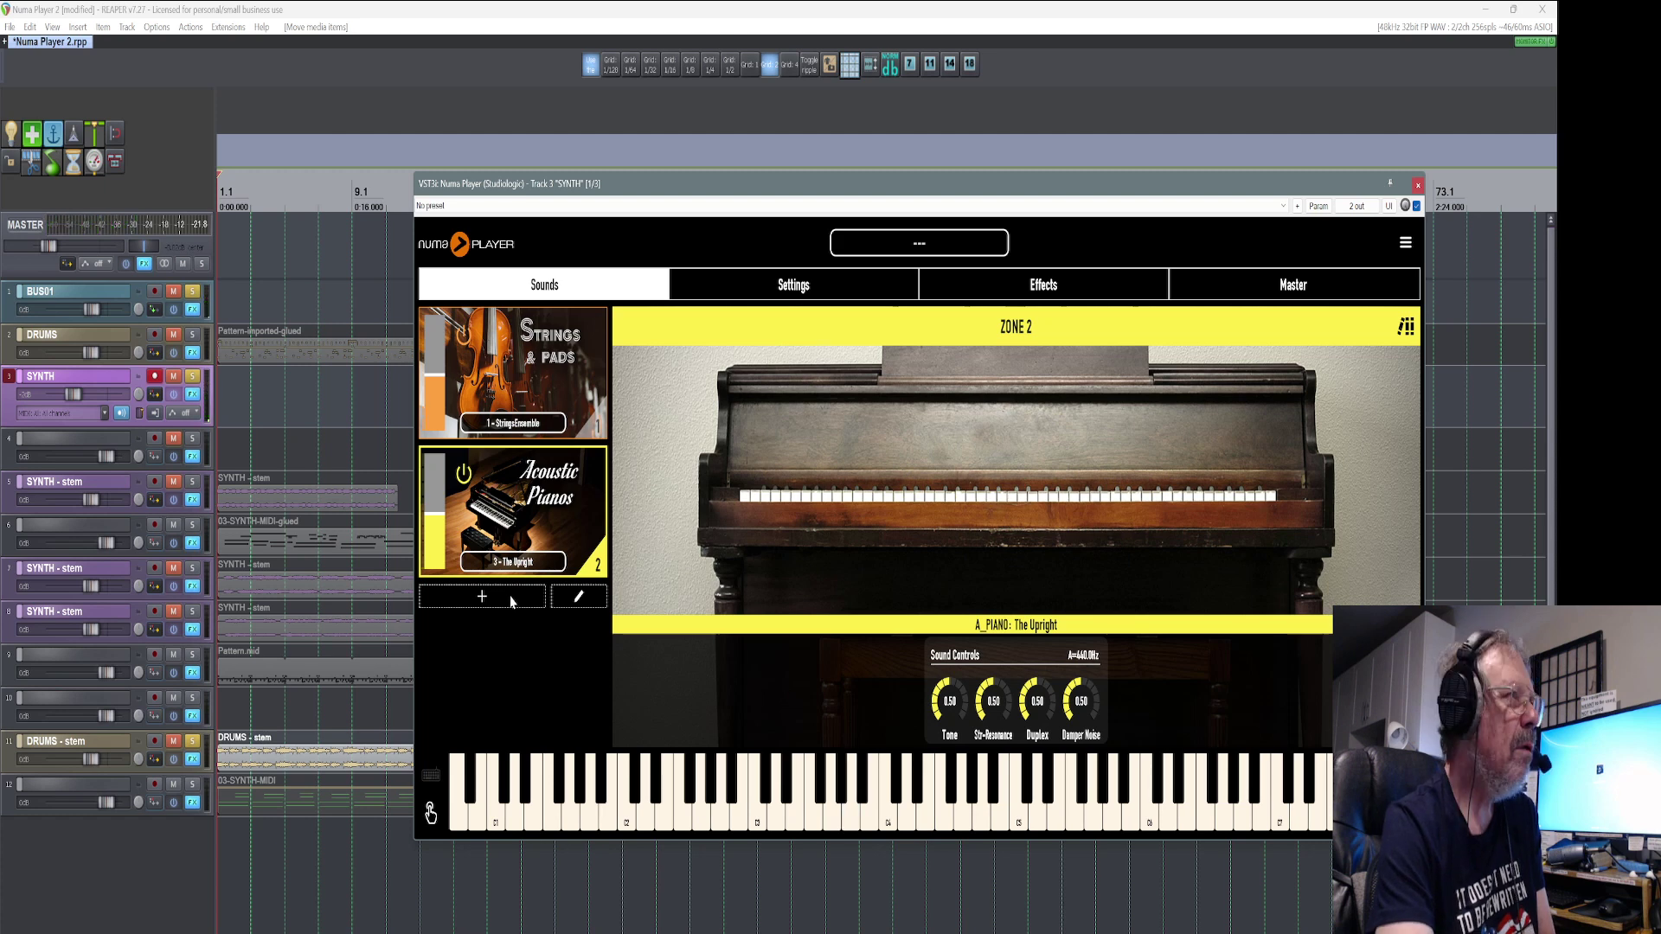
Look at zone 2's colour options in zone editing, duplicate the zone, remove the duplicate and leave editing
click(577, 598)
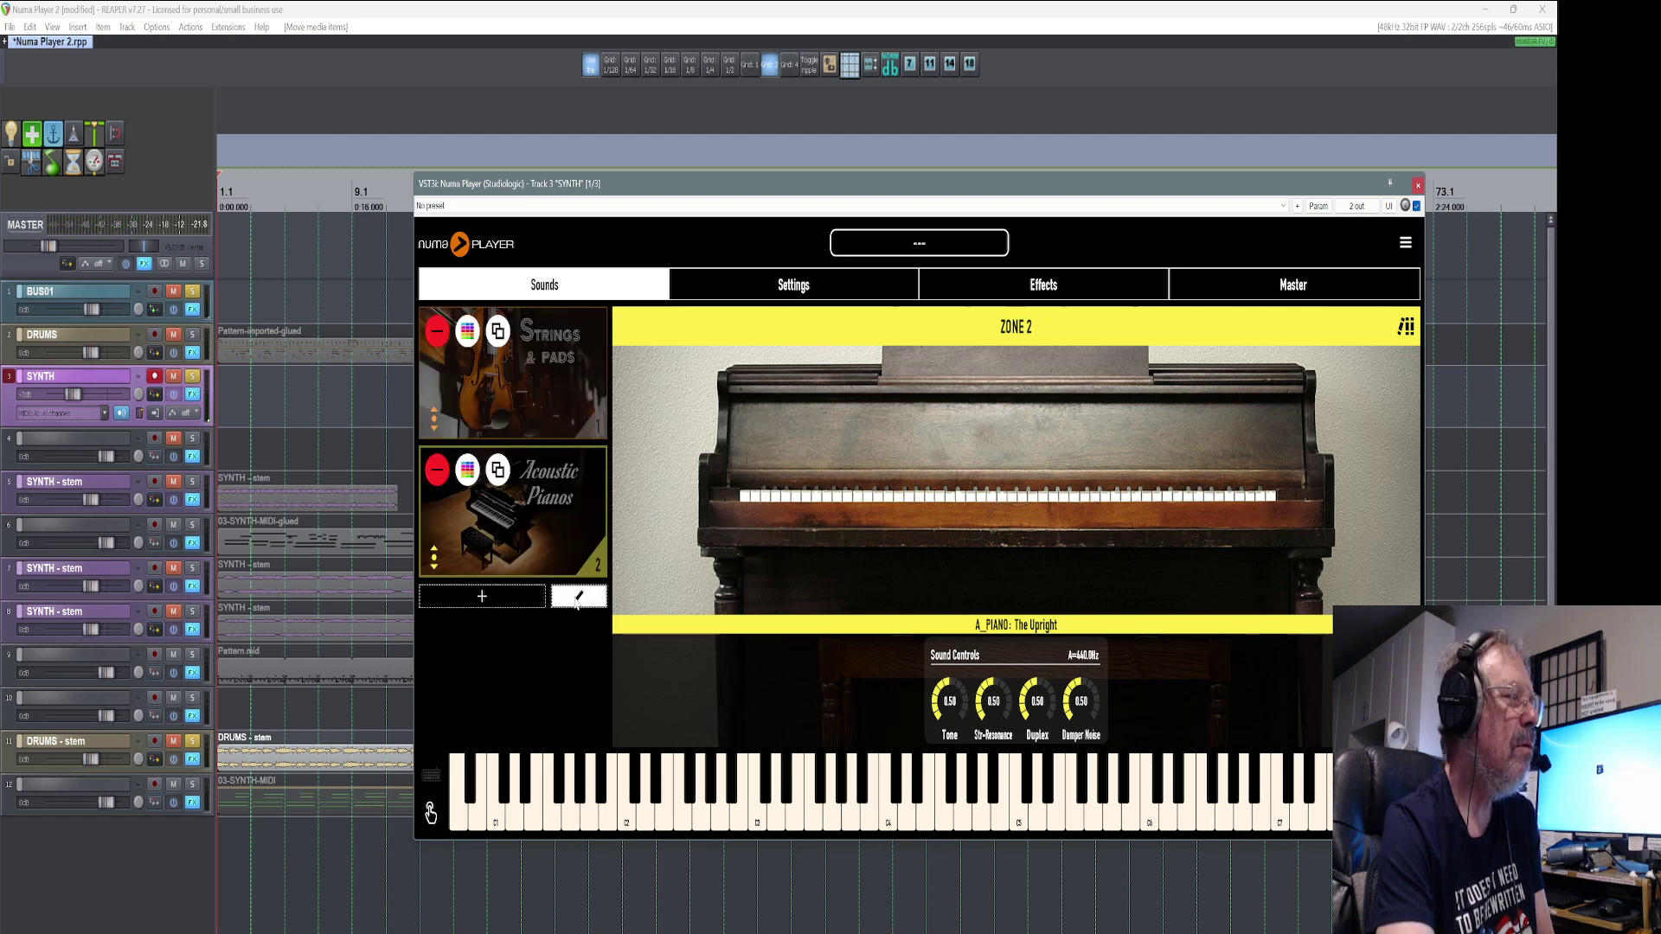
click(469, 473)
click(514, 652)
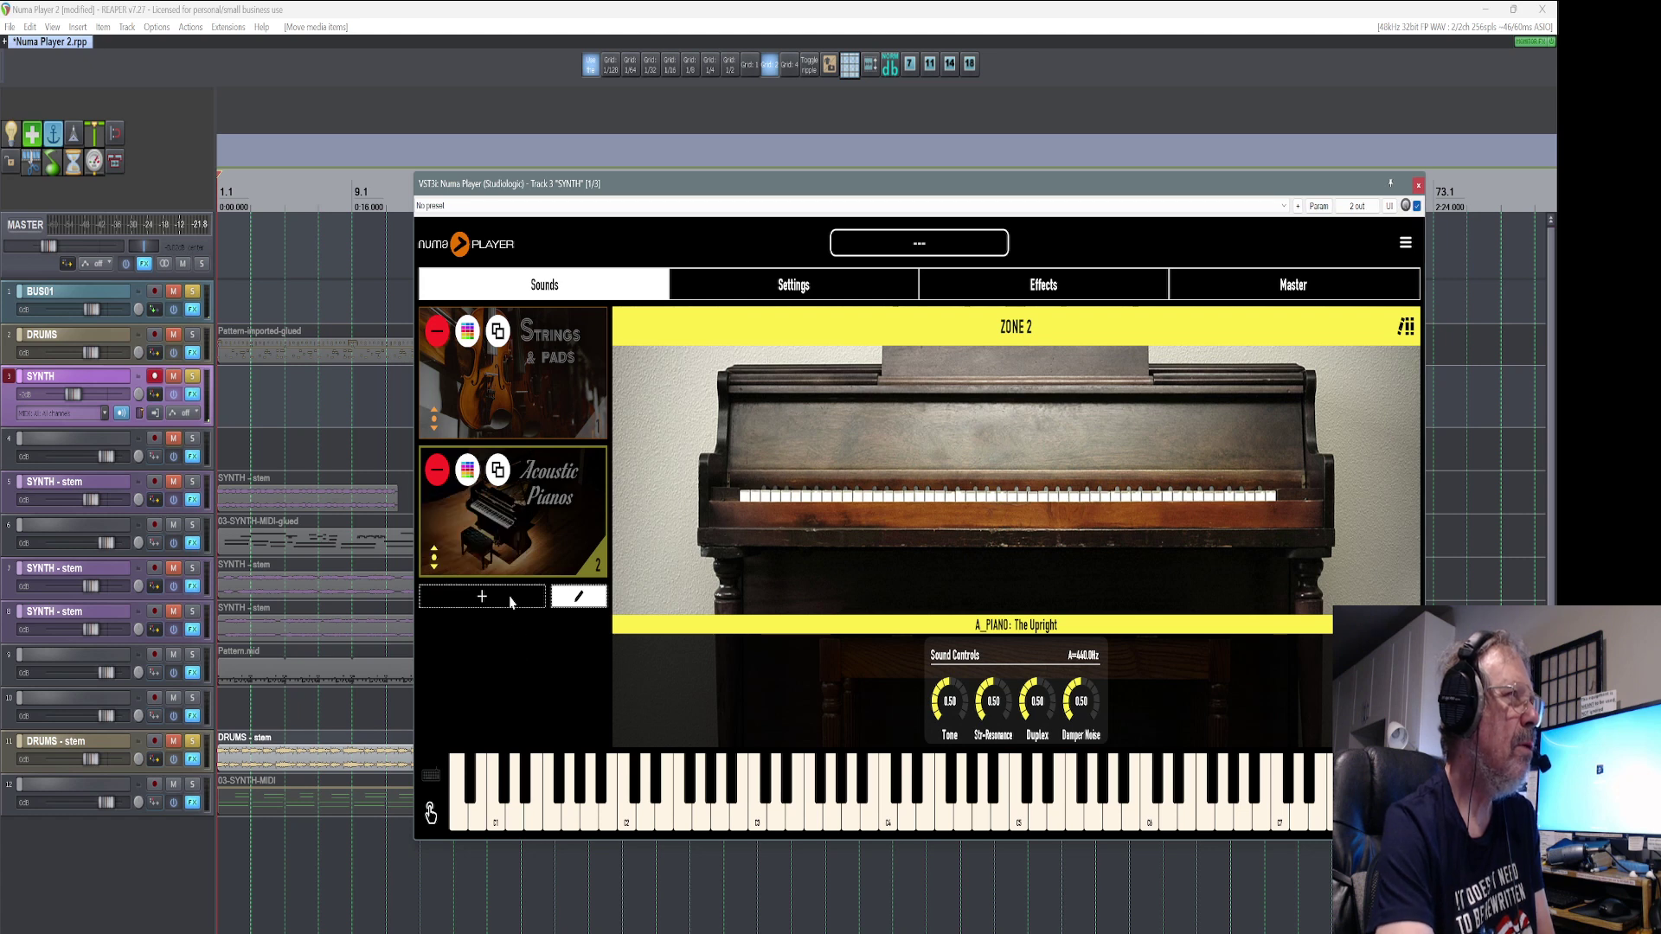
click(499, 472)
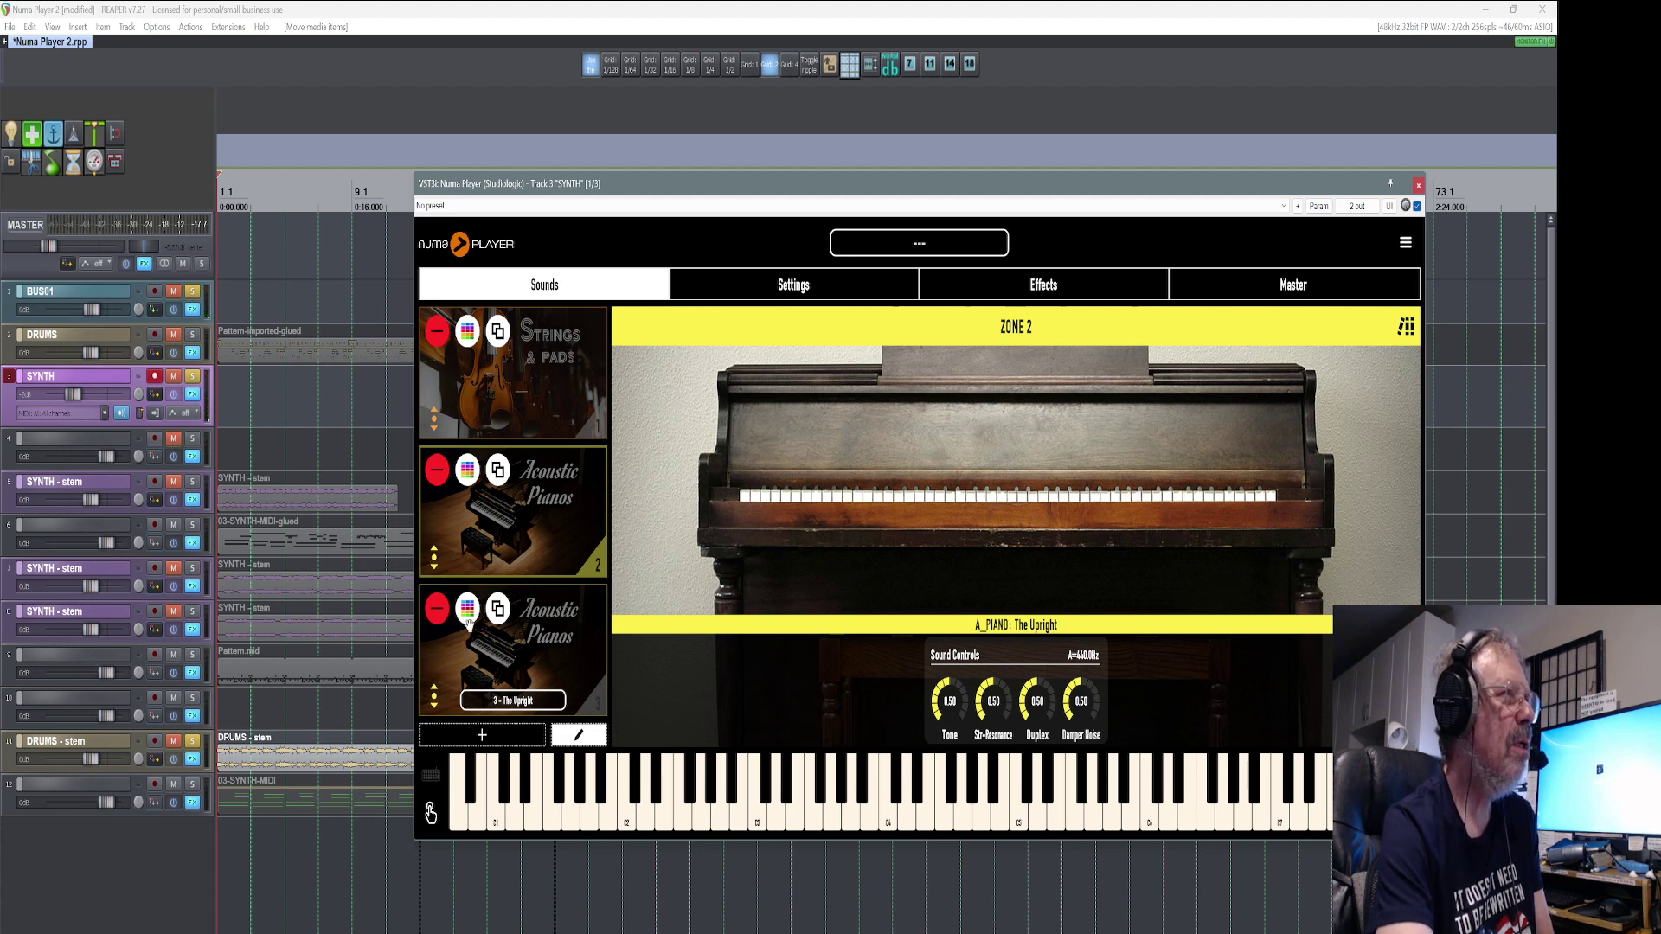
click(436, 613)
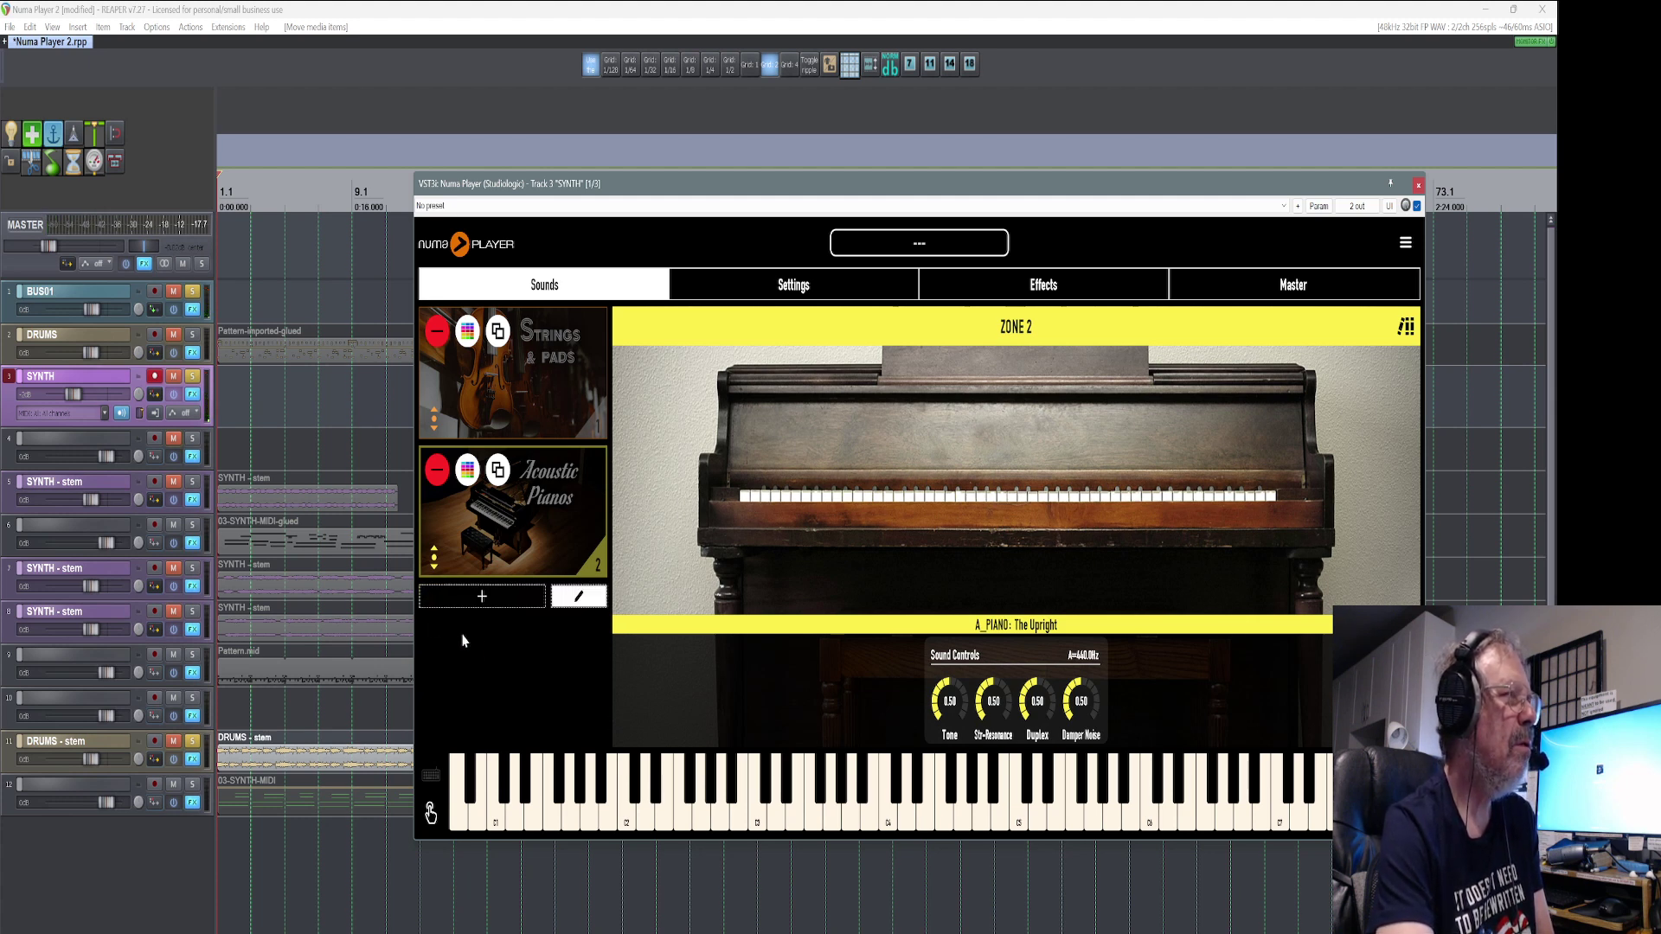
click(554, 663)
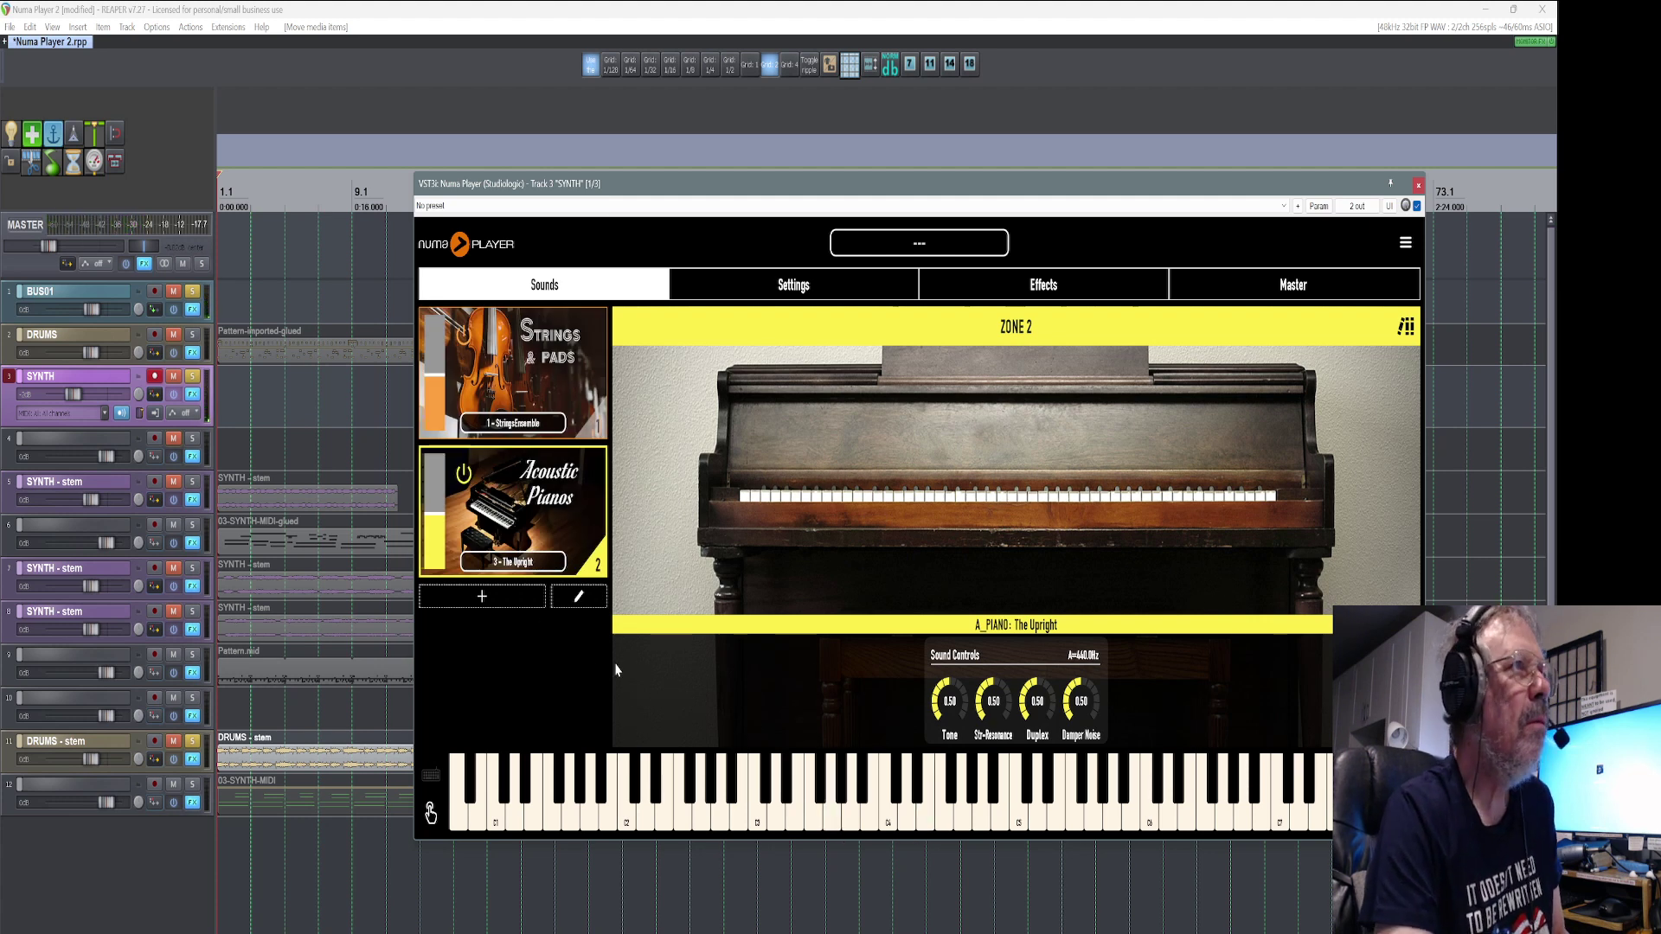
Show the MIDI, keyboard range and velocity range settings of both zones
click(843, 293)
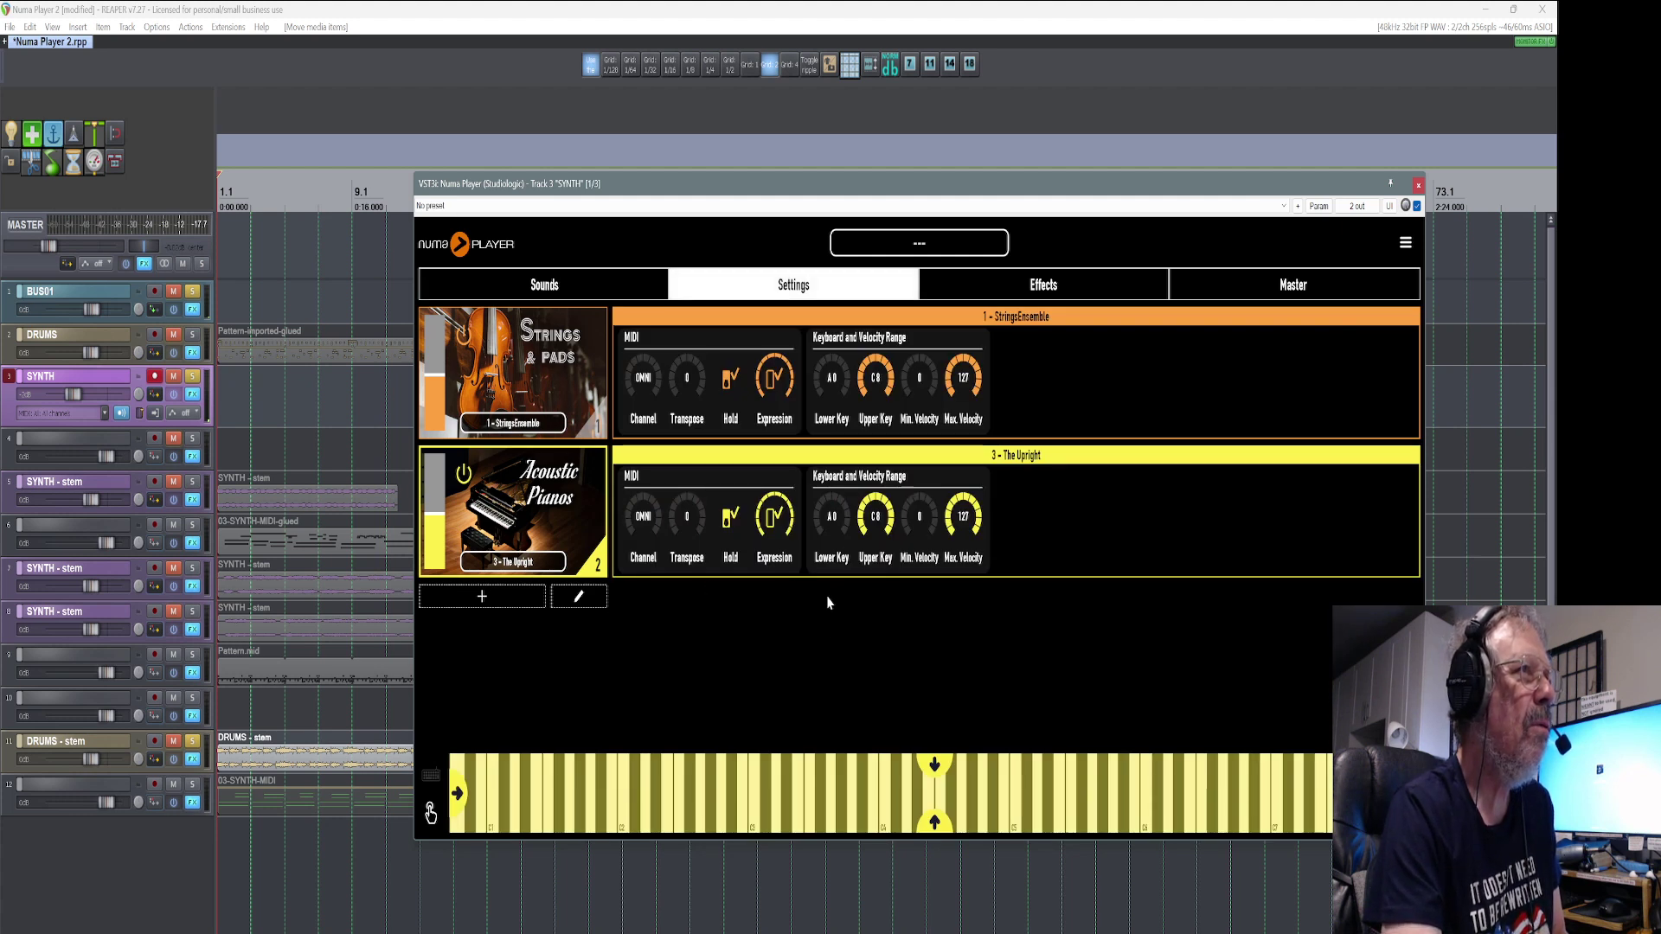
Try a much lower upper key for The Upright zone, down to A1, and set it to C5
drag(880, 508, 879, 675)
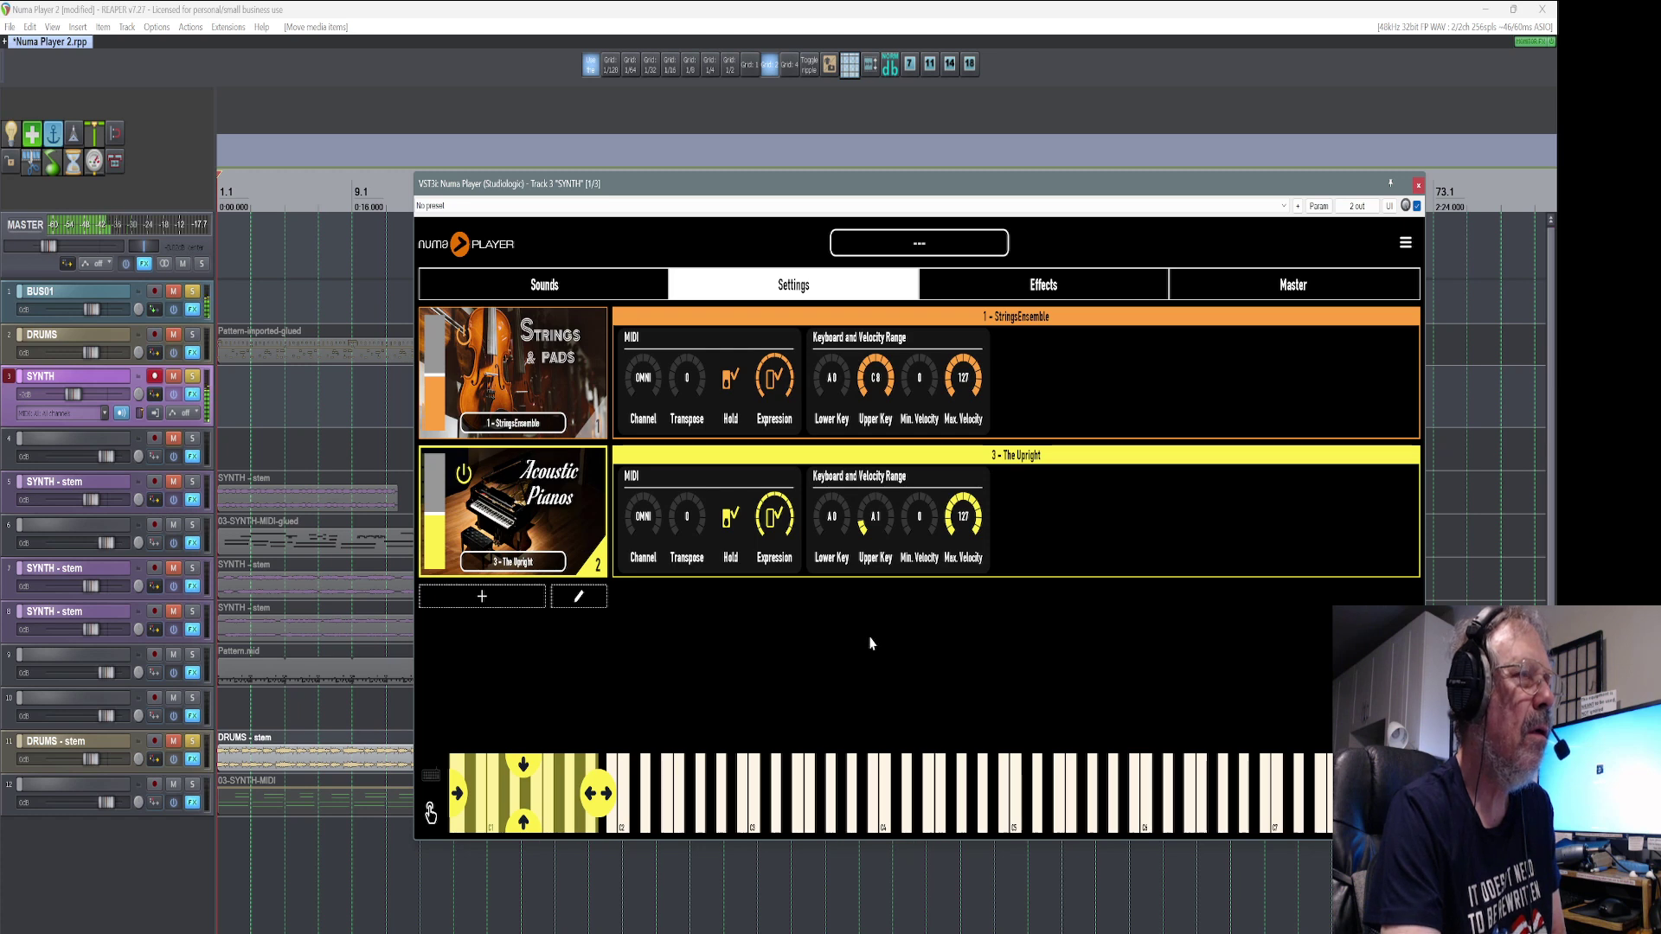
drag(876, 516, 869, 450)
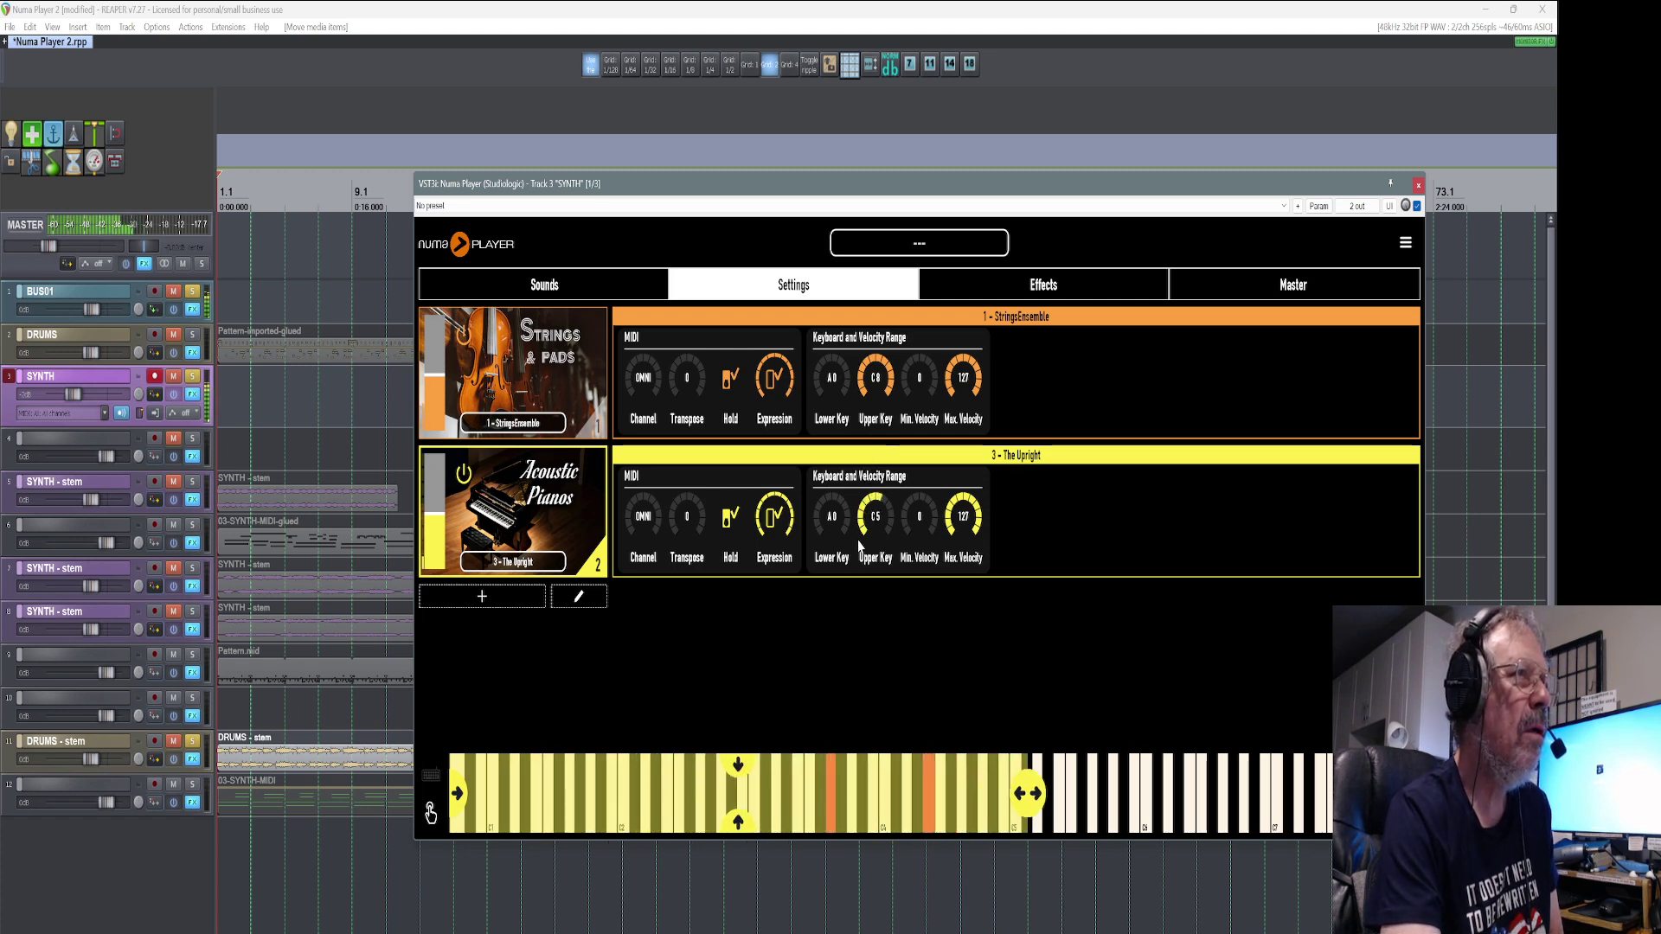
drag(831, 519, 825, 605)
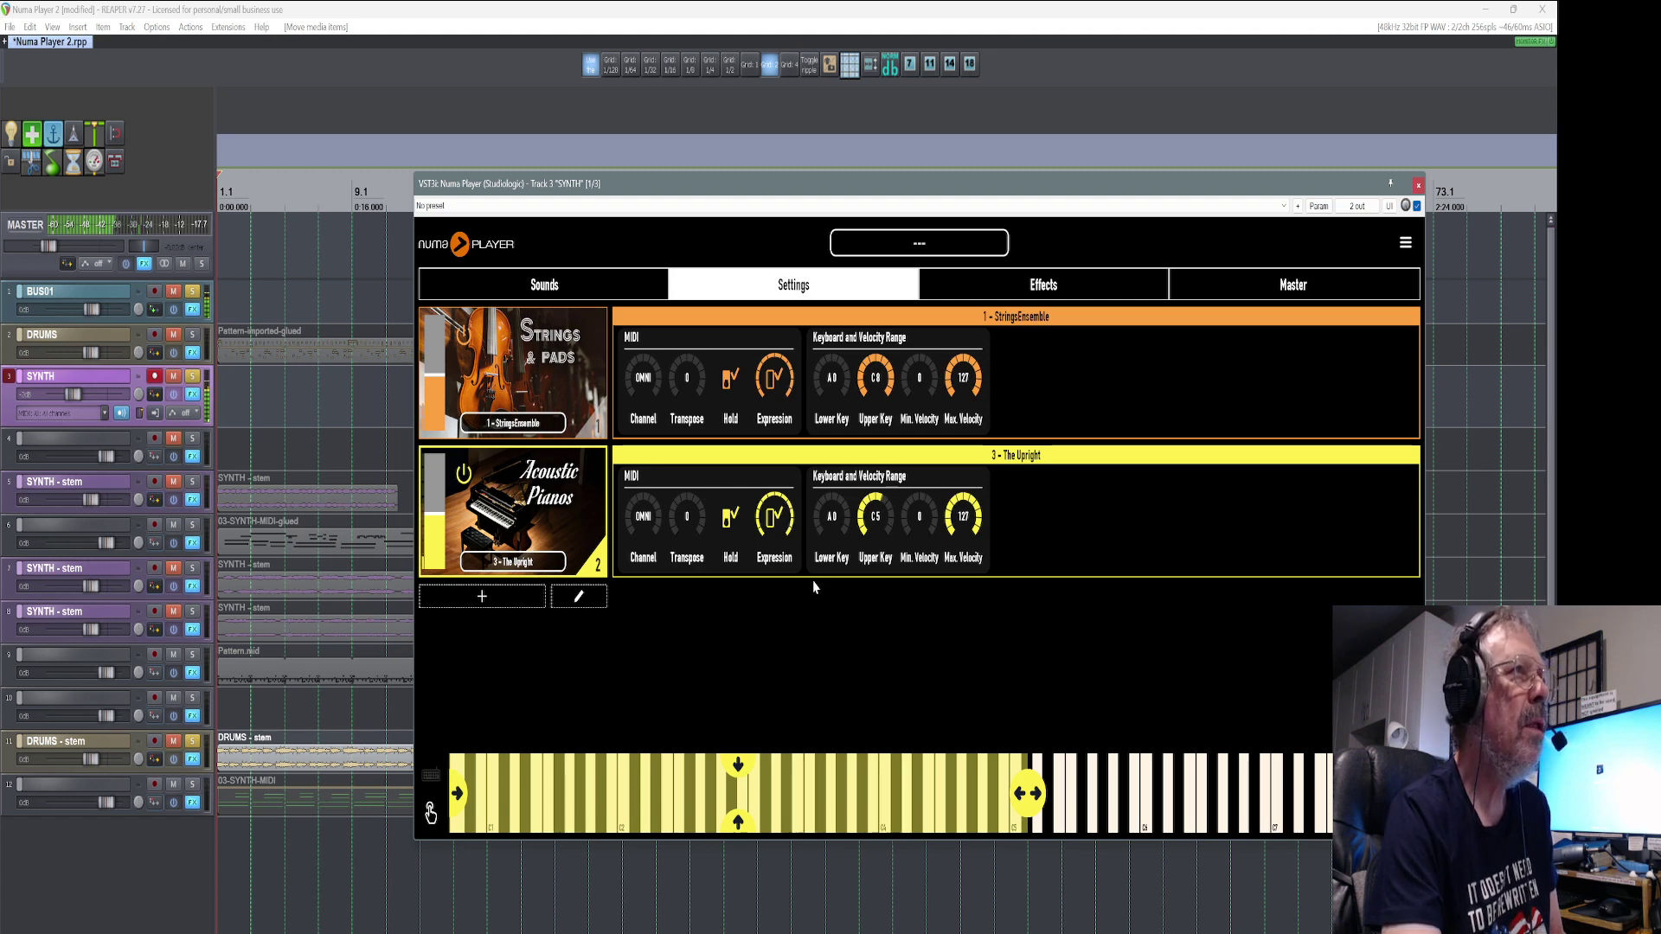
Lower the StringsEnsemble zone's upper key to C6
click(863, 386)
scroll(862, 387, down, 5)
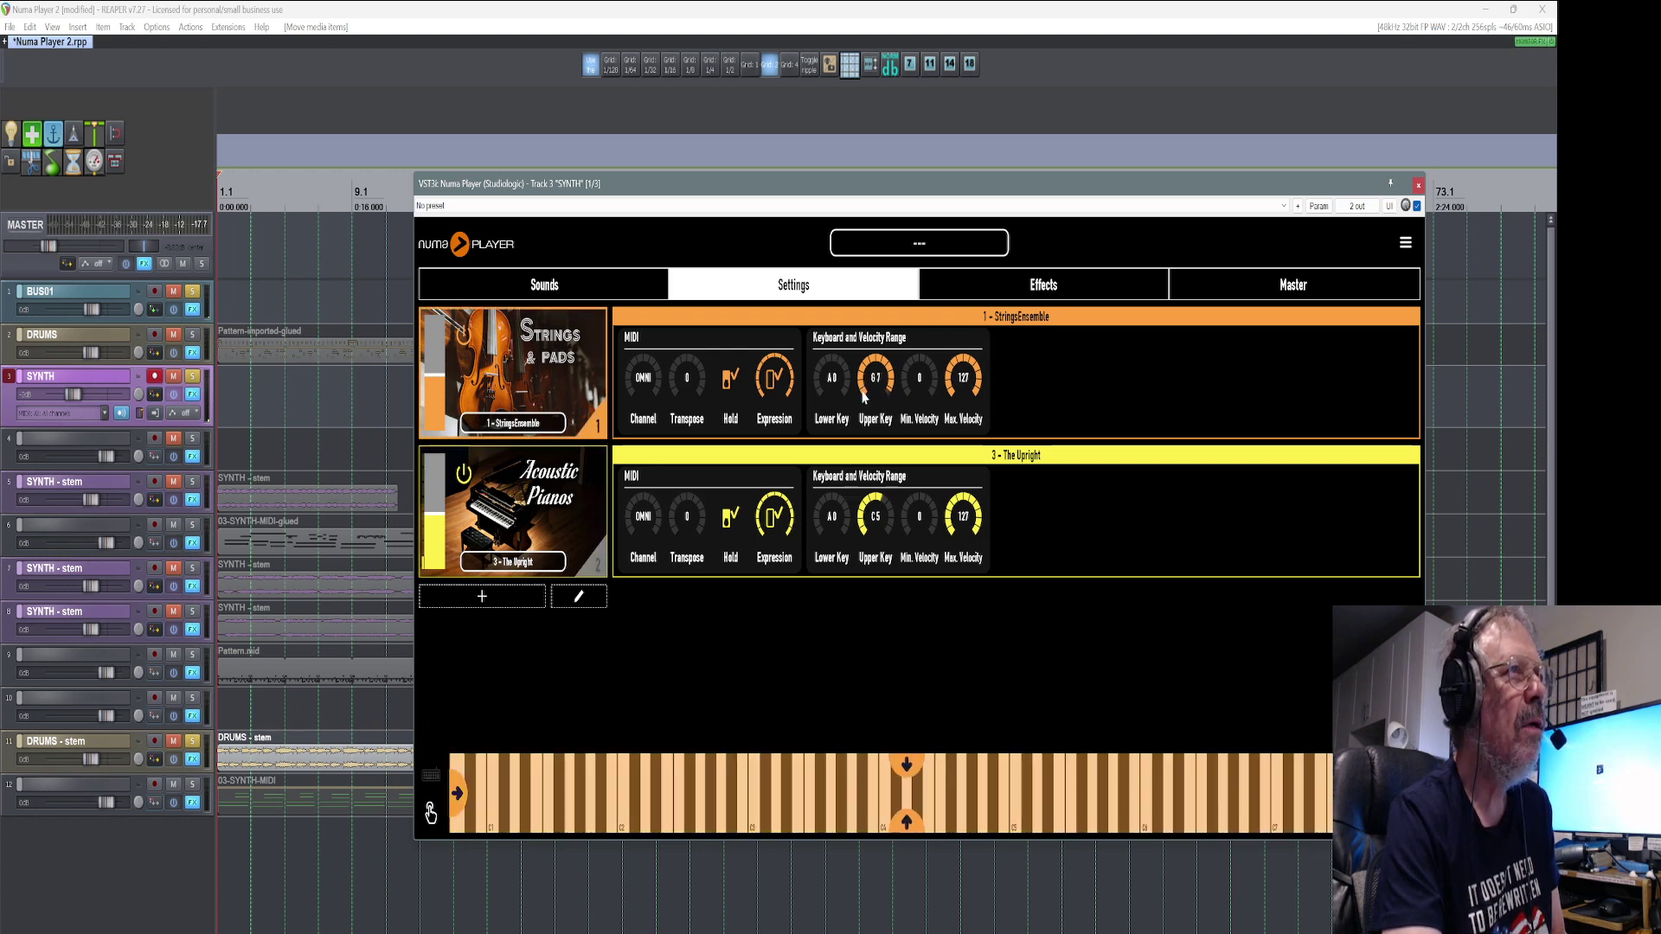
scroll(863, 387, down, 10)
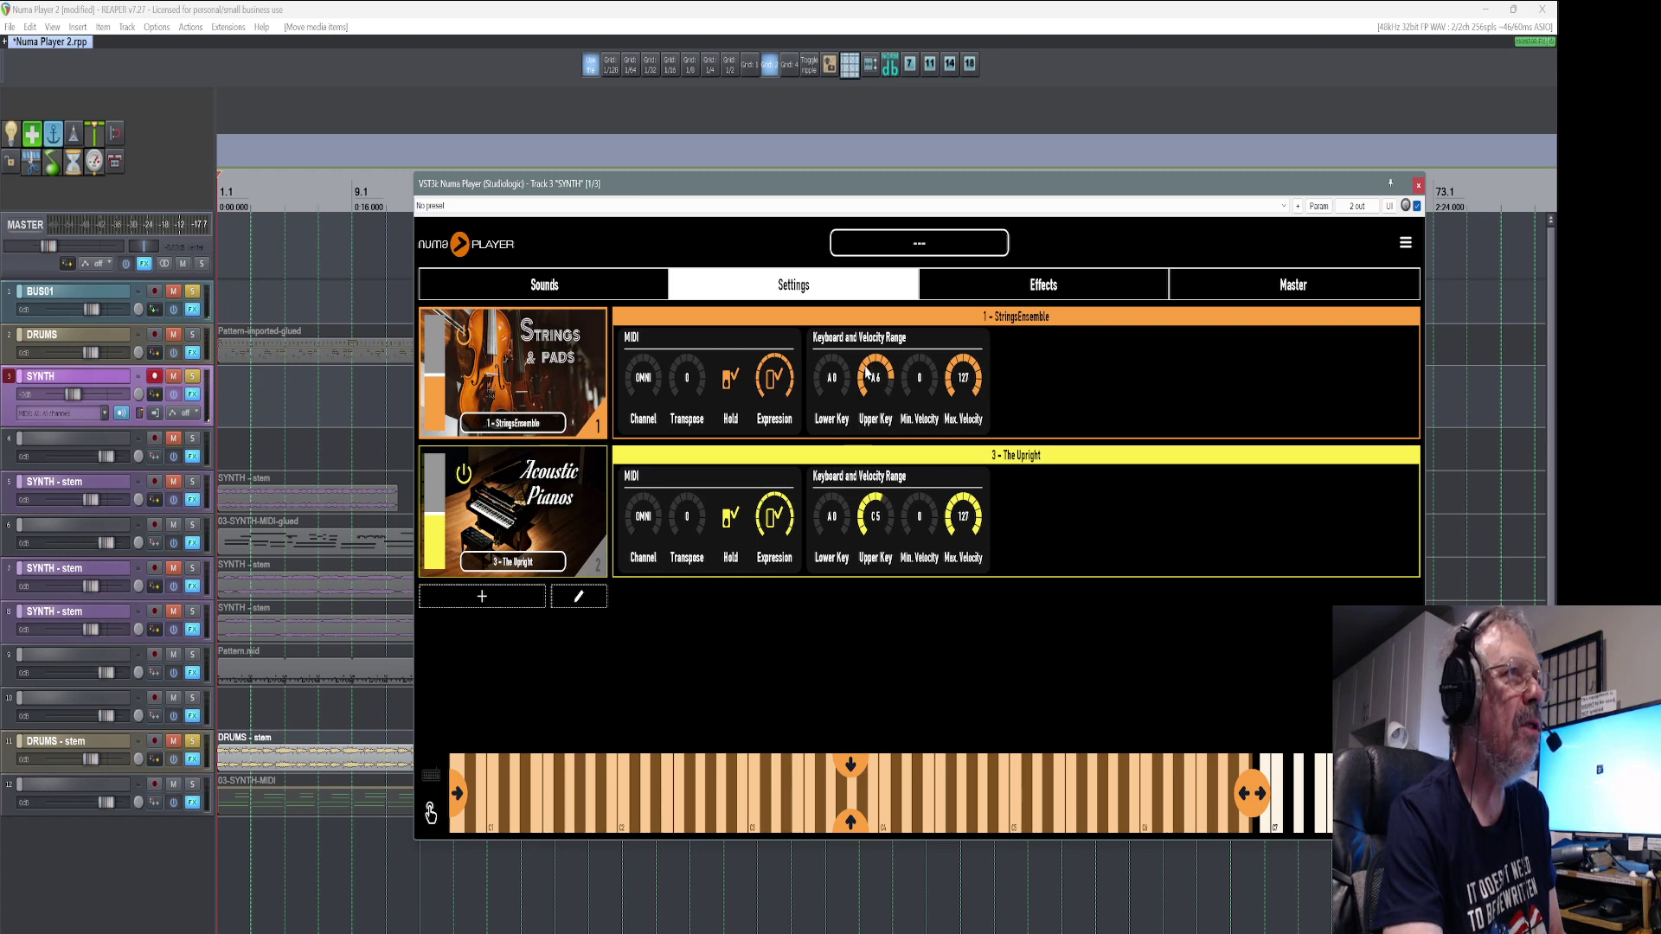
scroll(862, 377, down, 9)
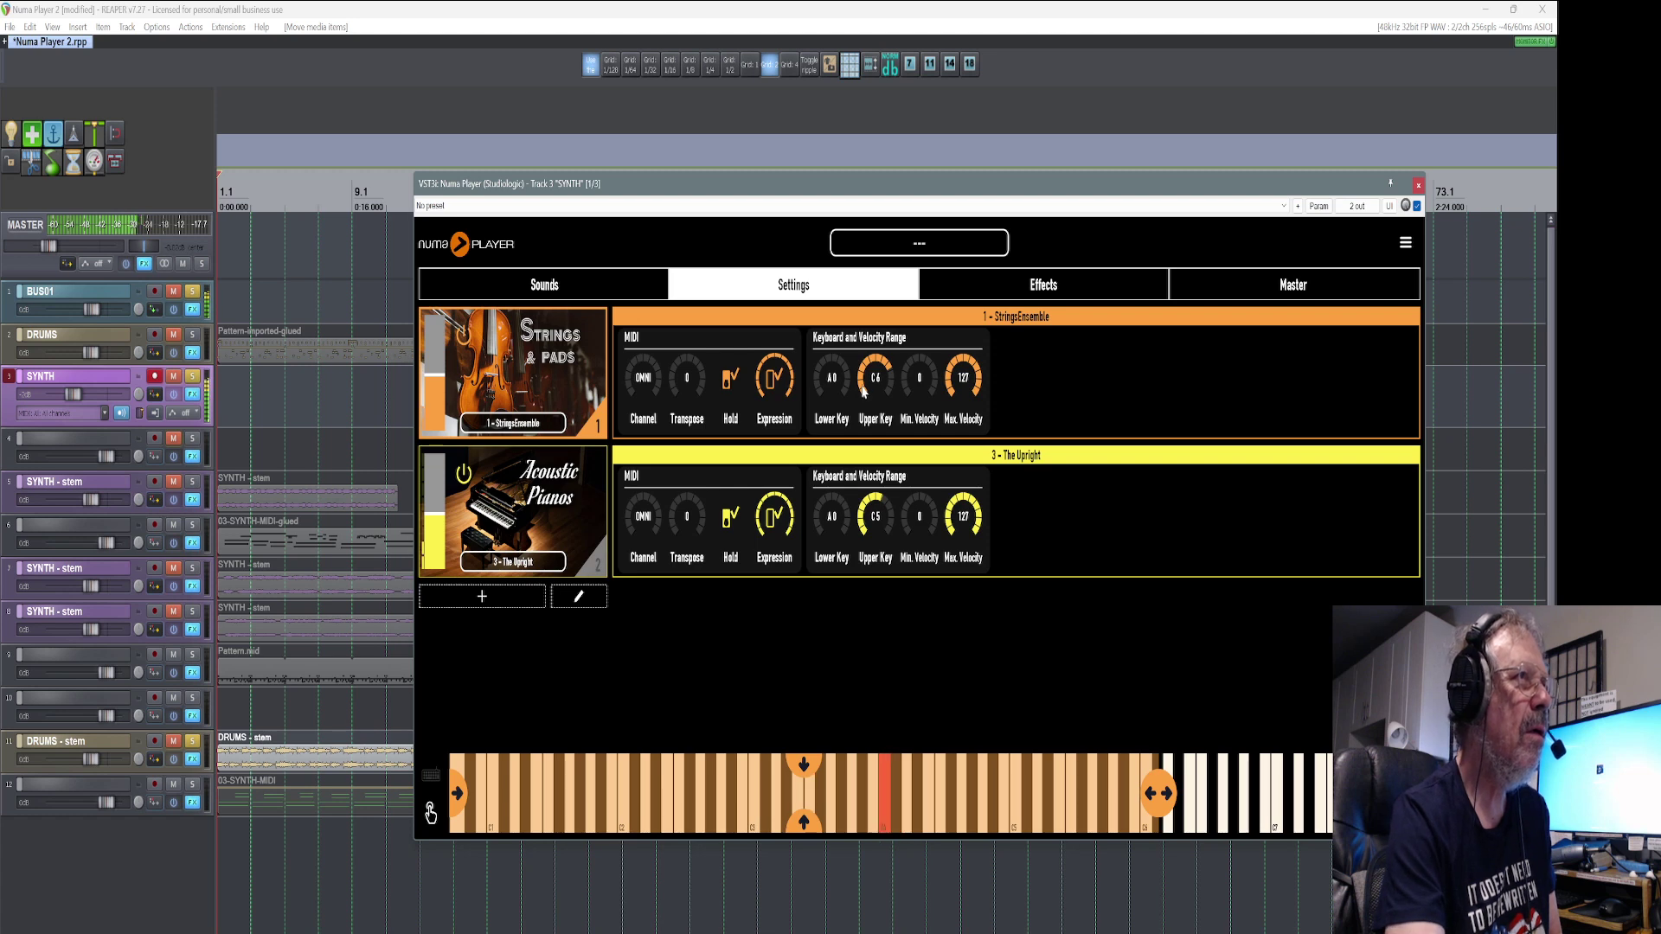
Raise the StringsEnsemble zone's upper key back to C8 to cover the full keyboard
scroll(861, 379, up, 2)
scroll(860, 377, up, 14)
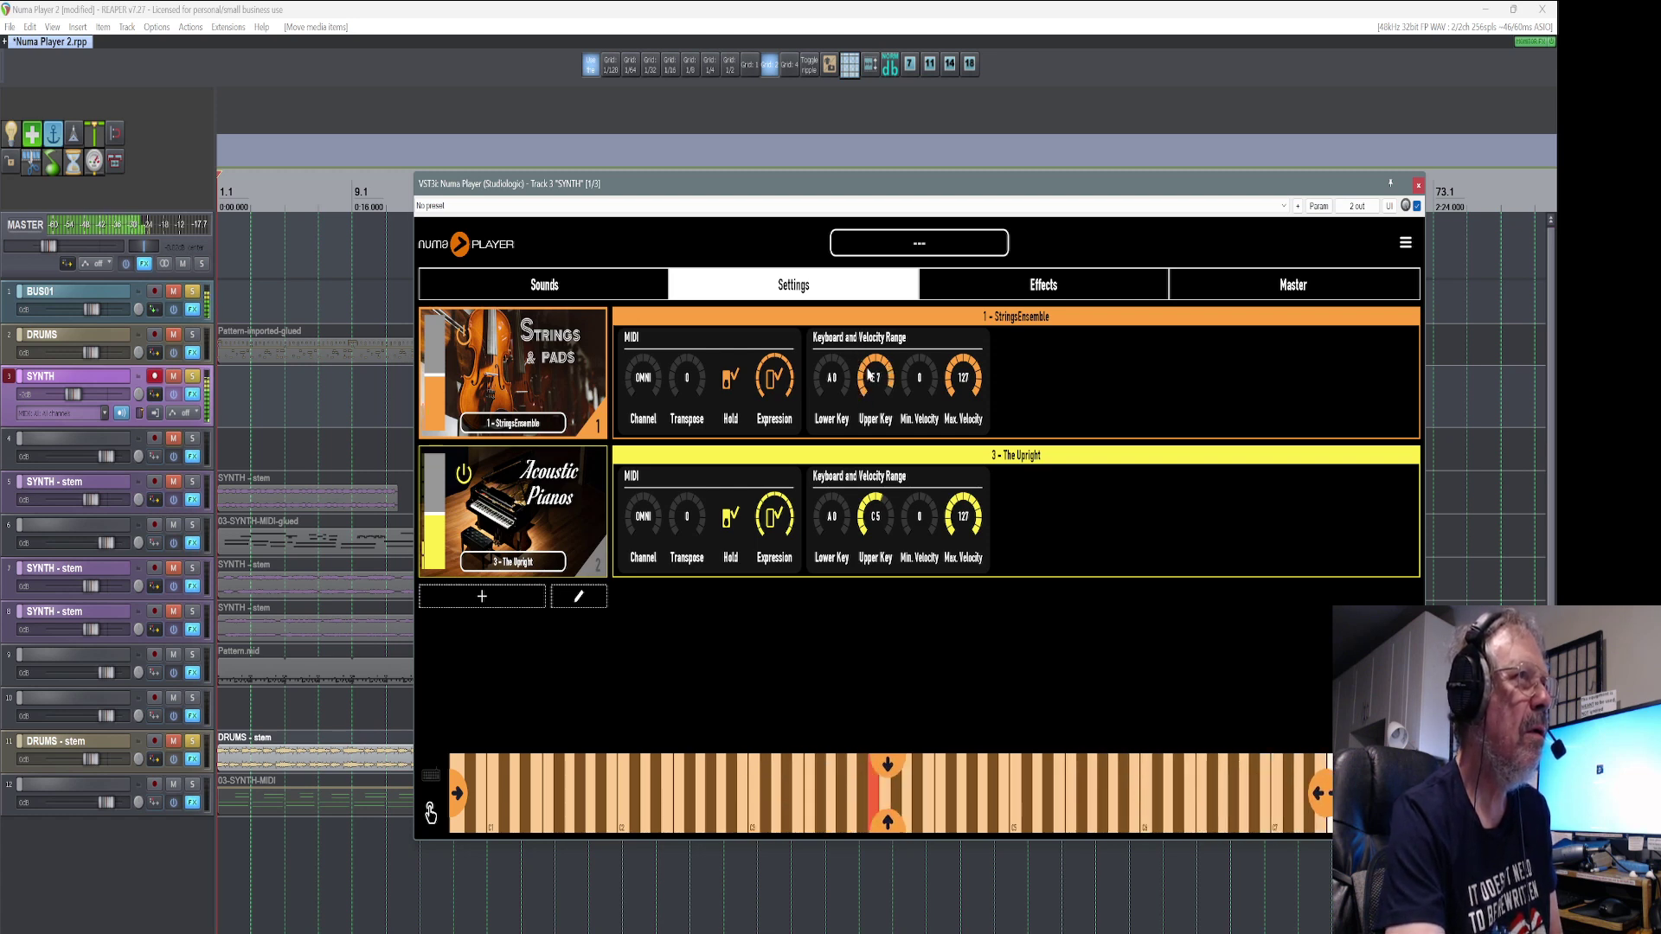
scroll(869, 368, up, 3)
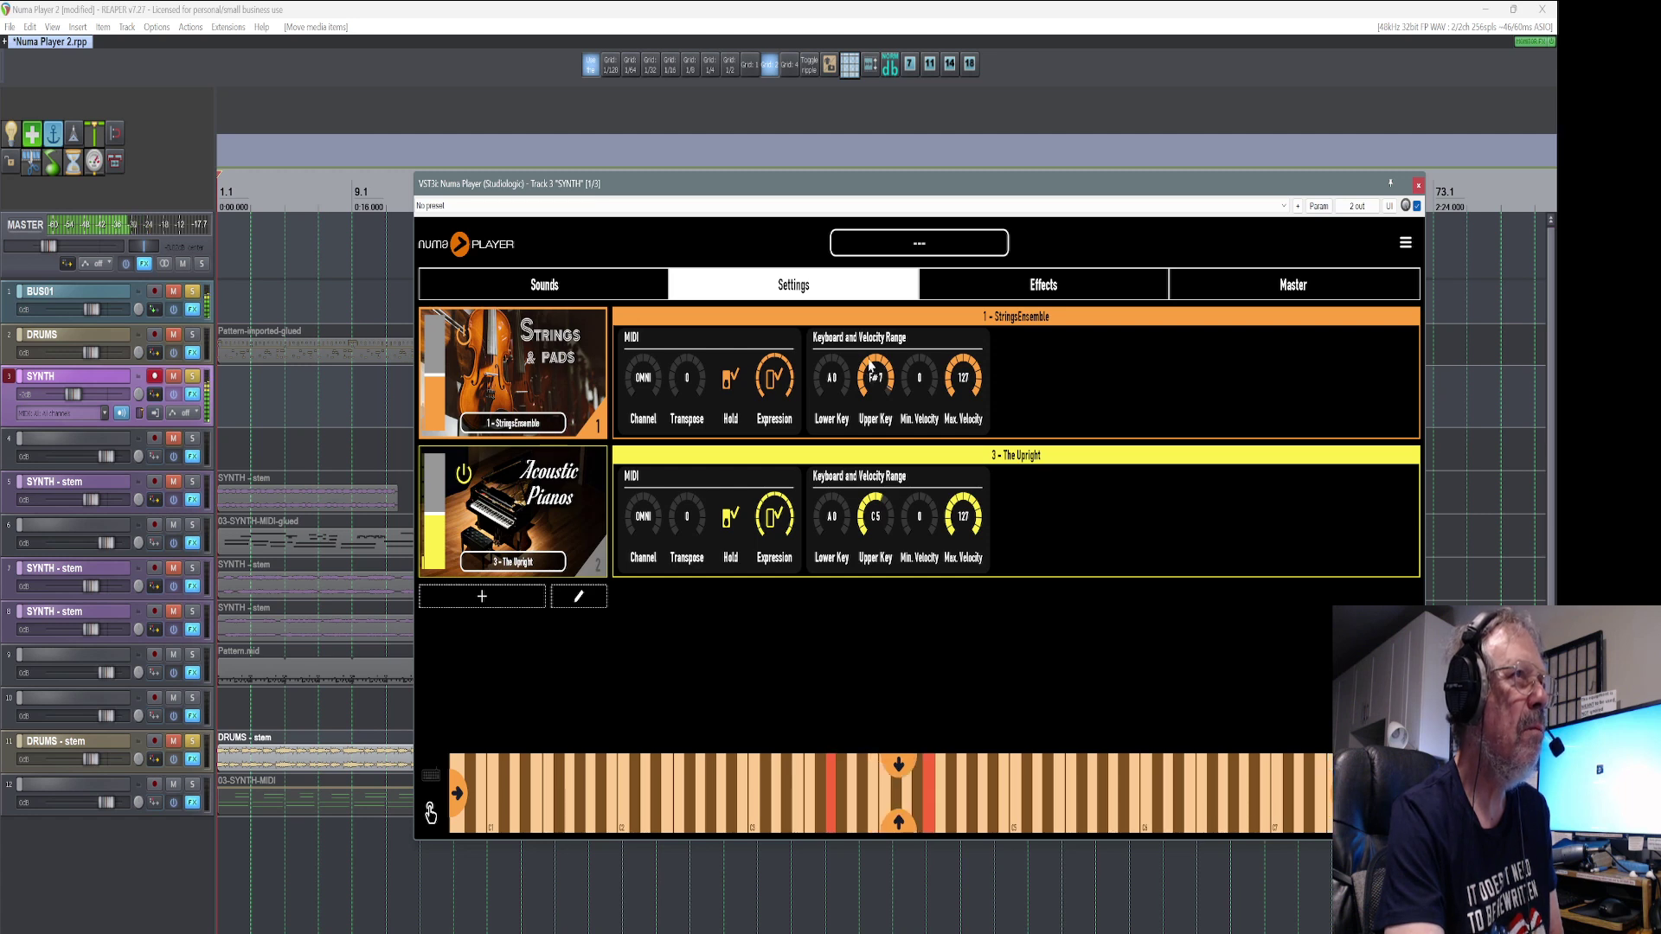
scroll(870, 364, up, 4)
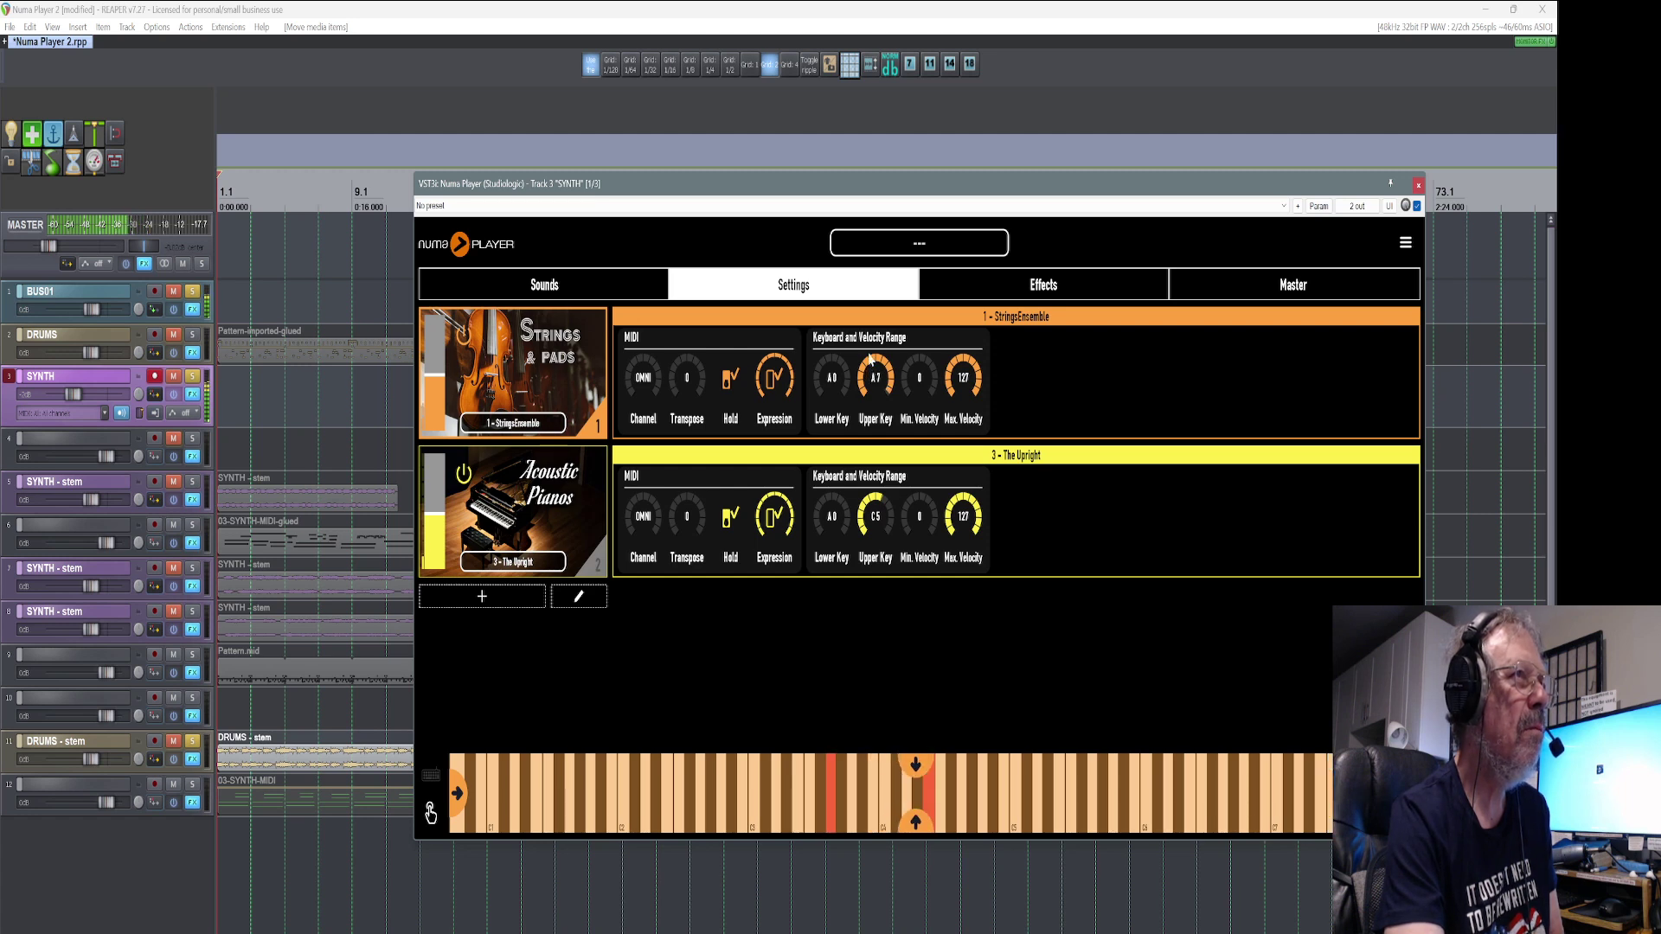
scroll(870, 352, up, 1)
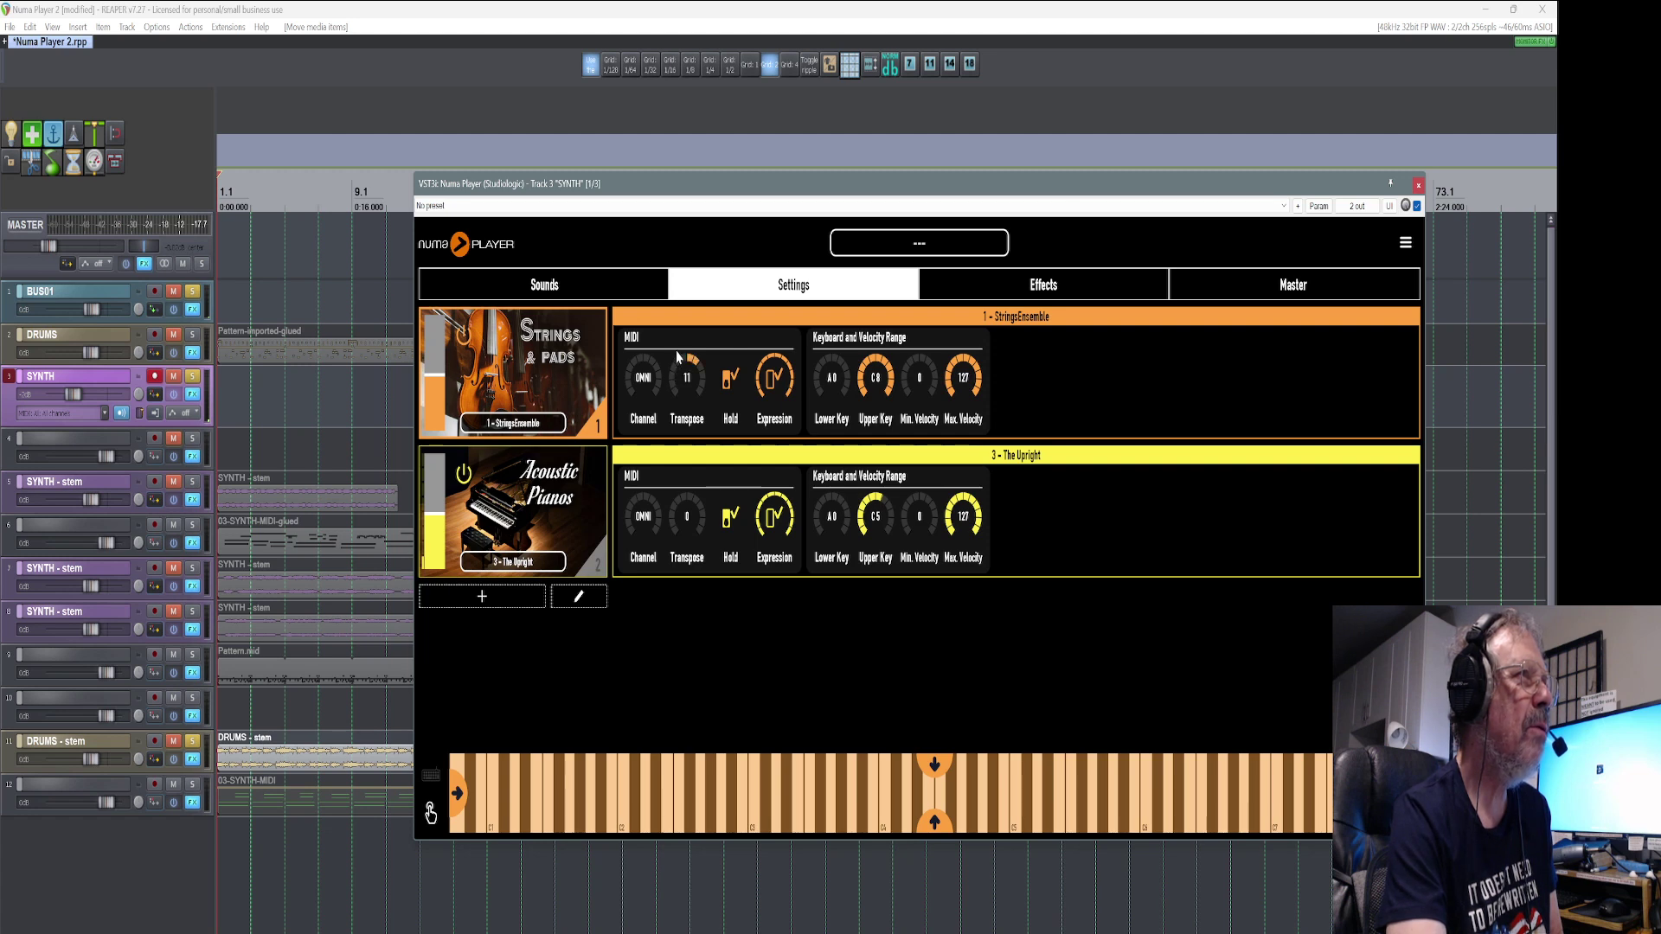
Transpose the StringsEnsemble zone by 12 and set The Upright zone's upper key to B3
drag(675, 382, 679, 384)
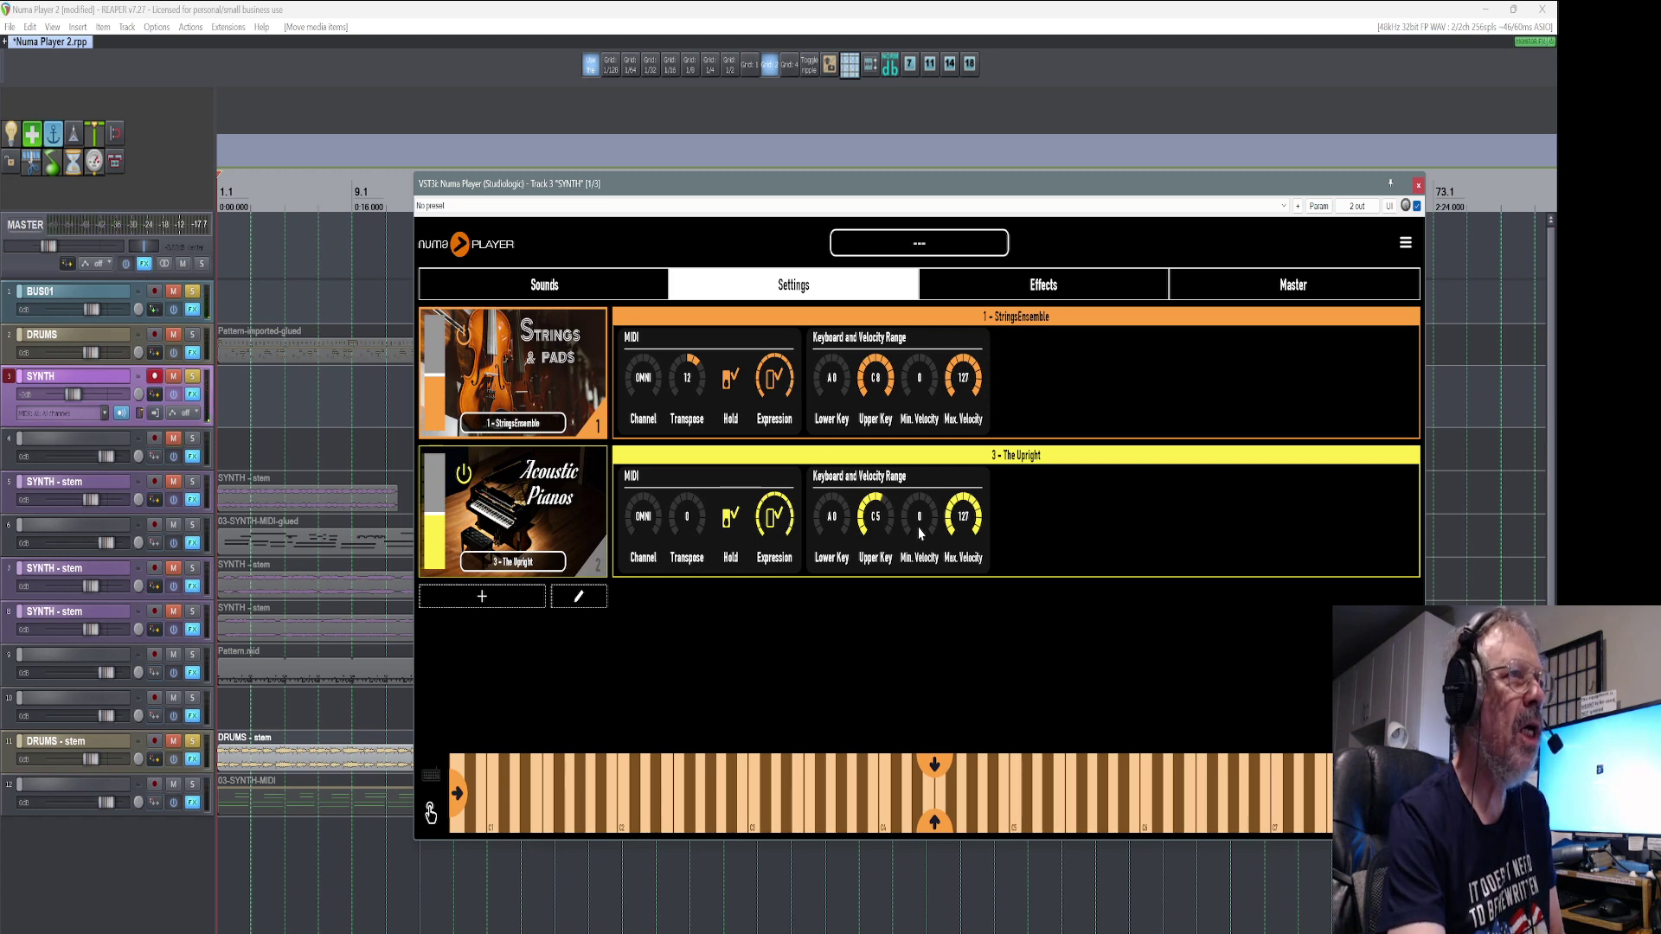
drag(873, 522, 868, 538)
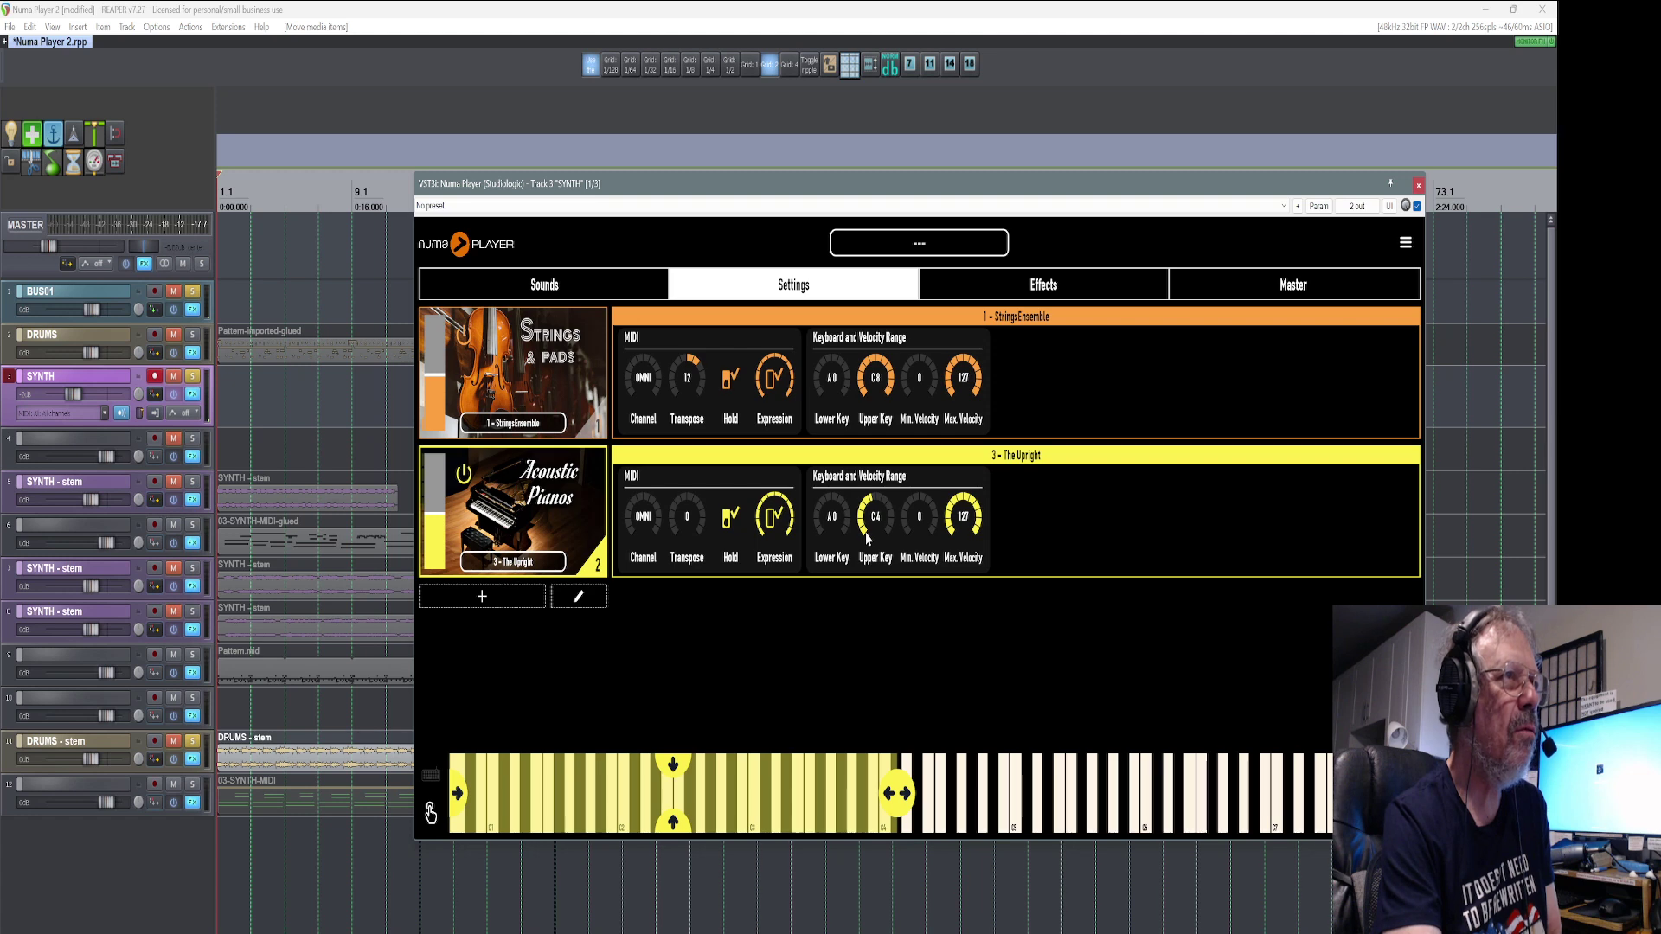
scroll(866, 537, down, 1)
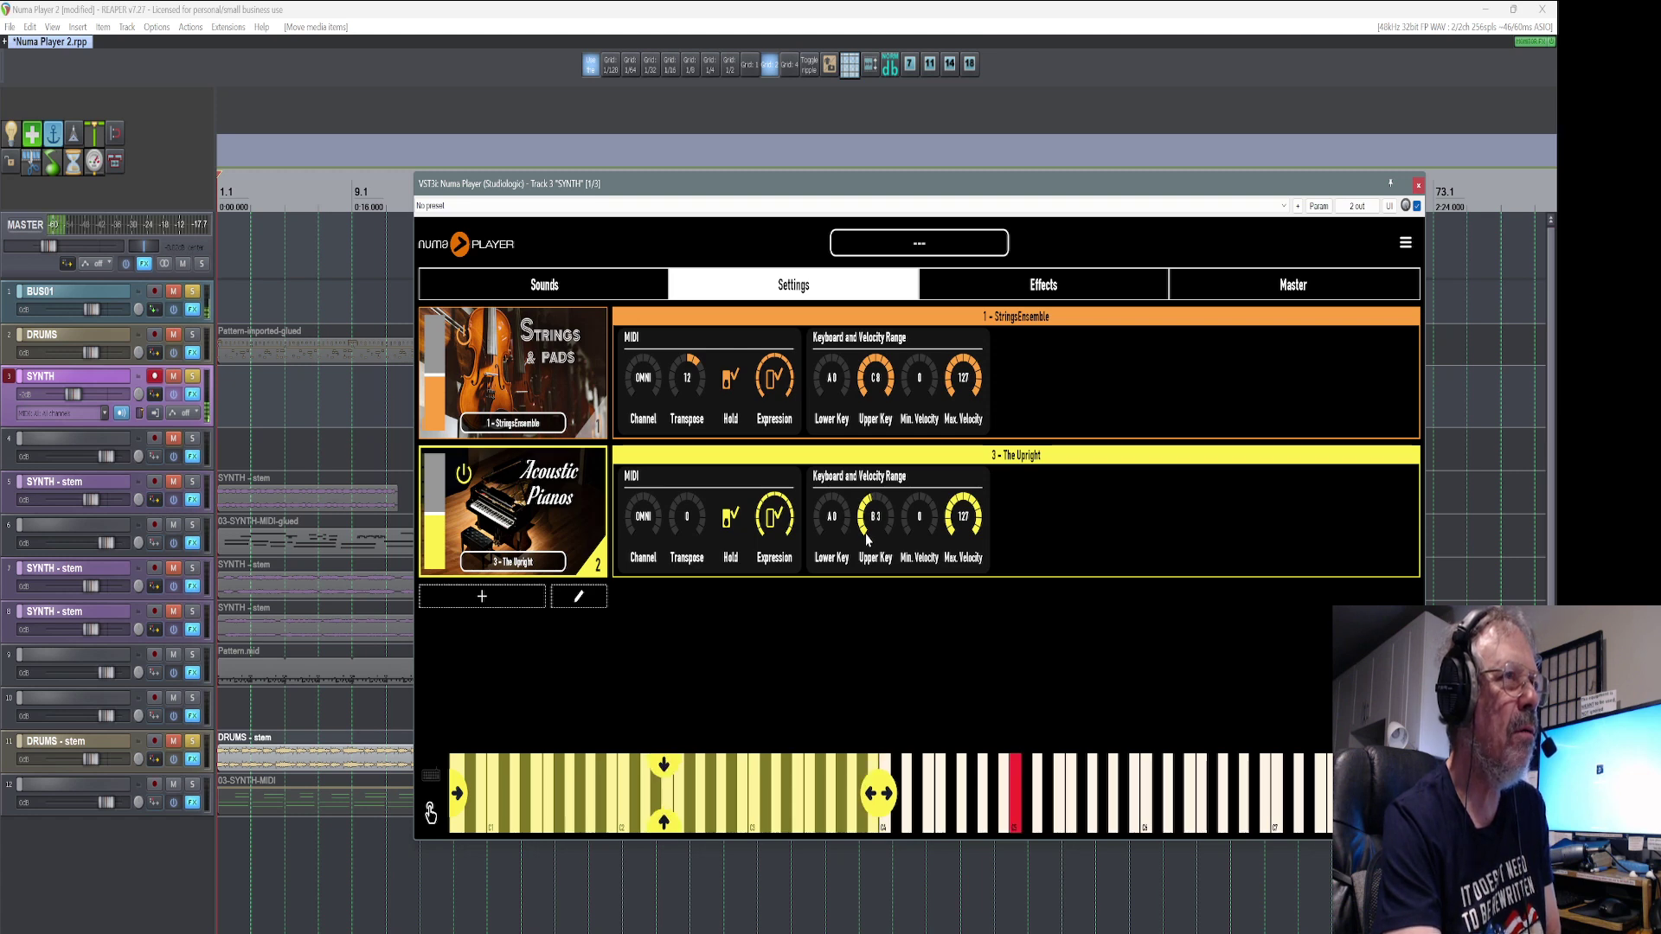
Enable the 3-band EQ on both zones and try out their bass levels, returning both to about 0
click(1035, 291)
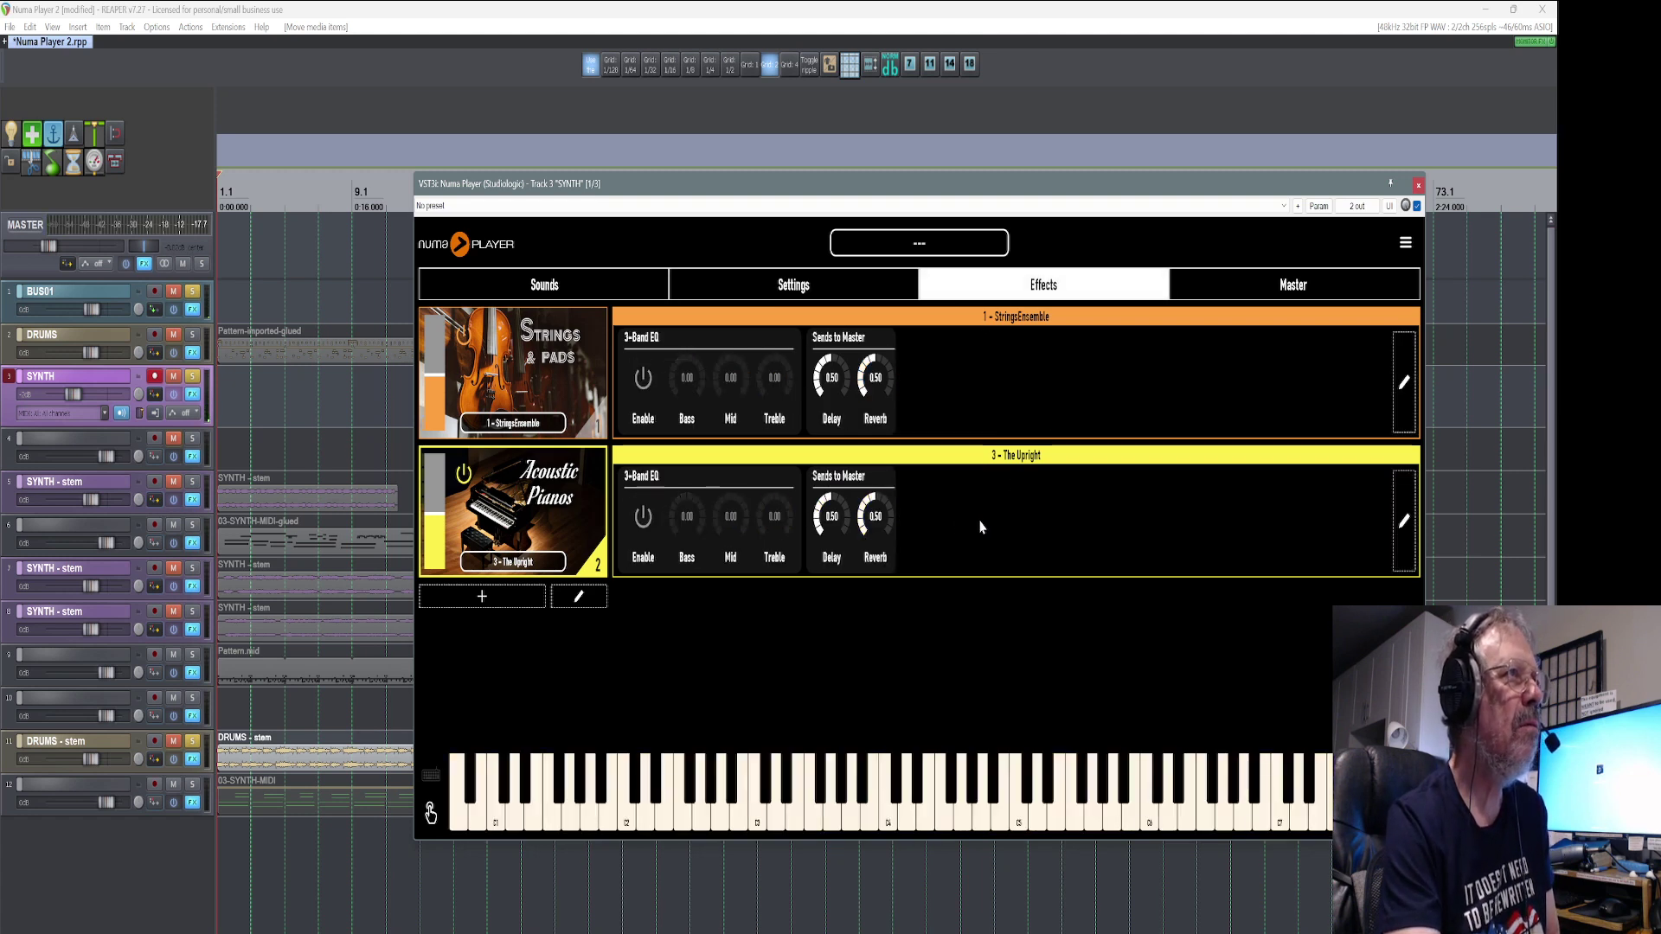
click(646, 384)
click(648, 515)
drag(684, 370, 700, 299)
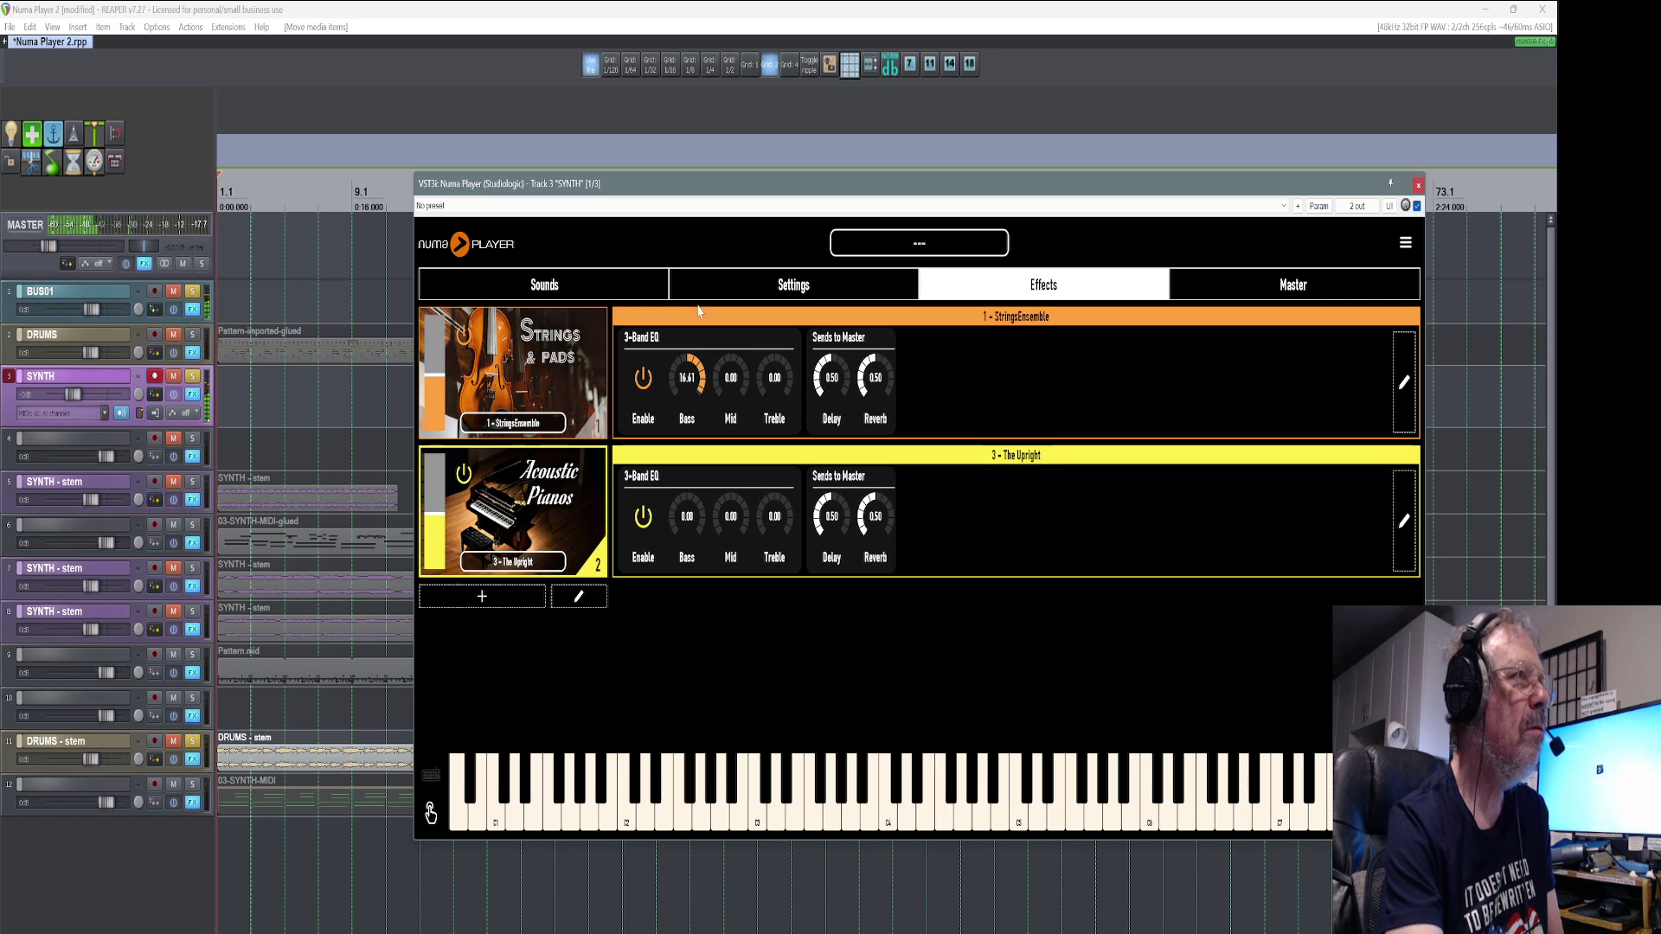
drag(689, 367, 675, 413)
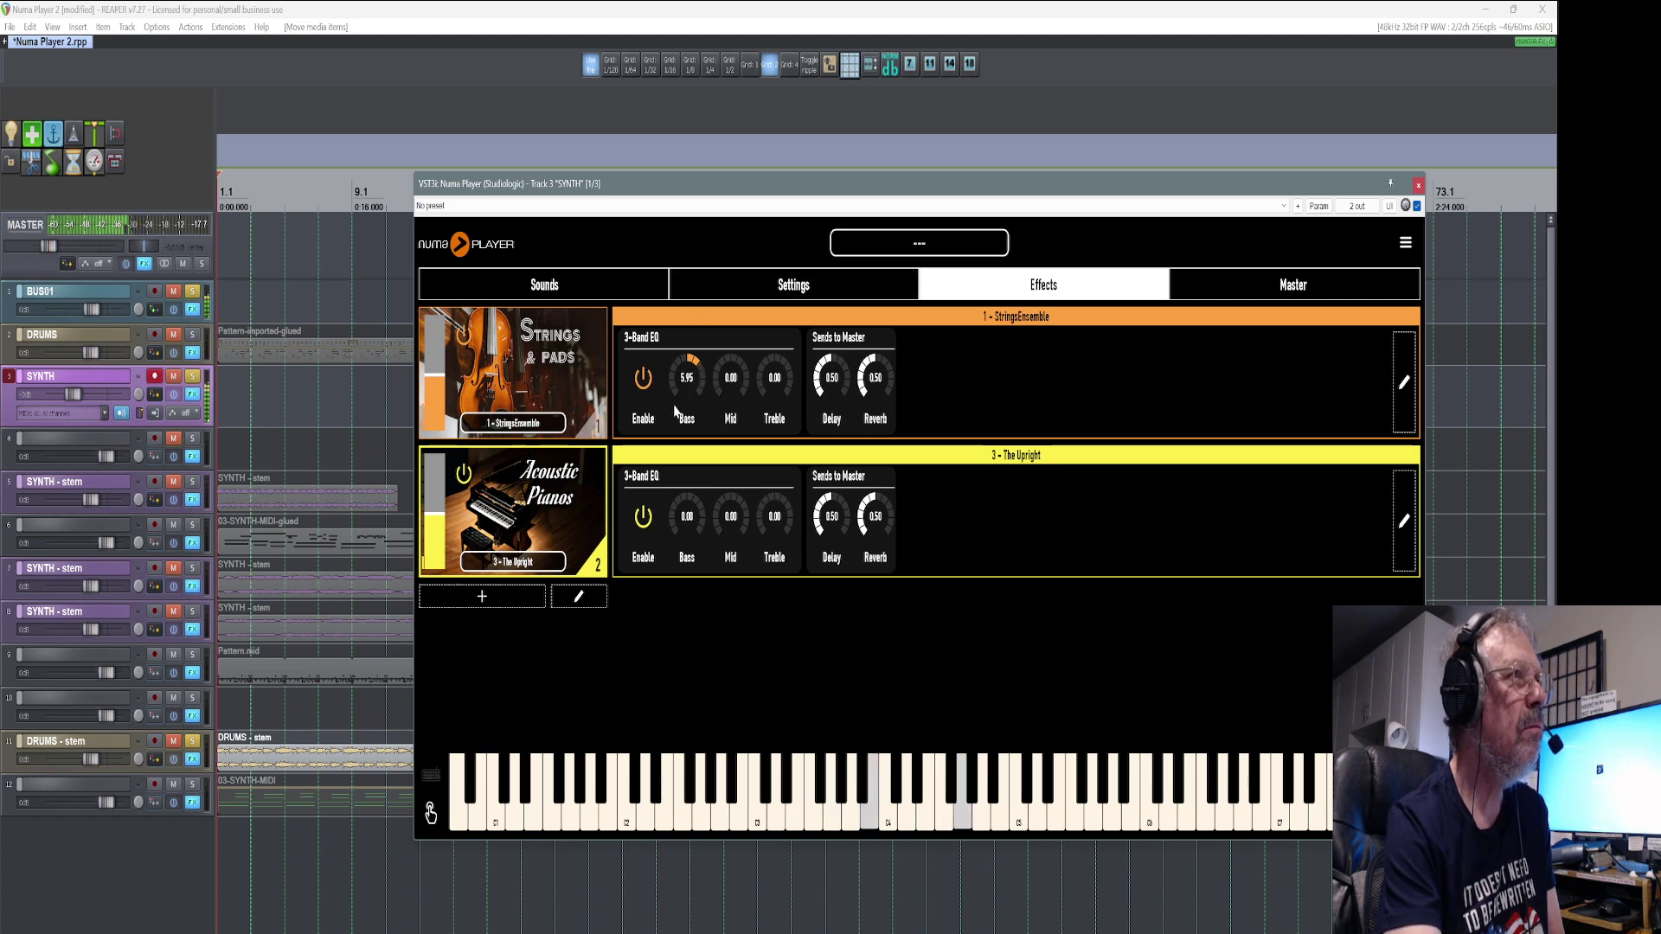
drag(691, 522, 683, 599)
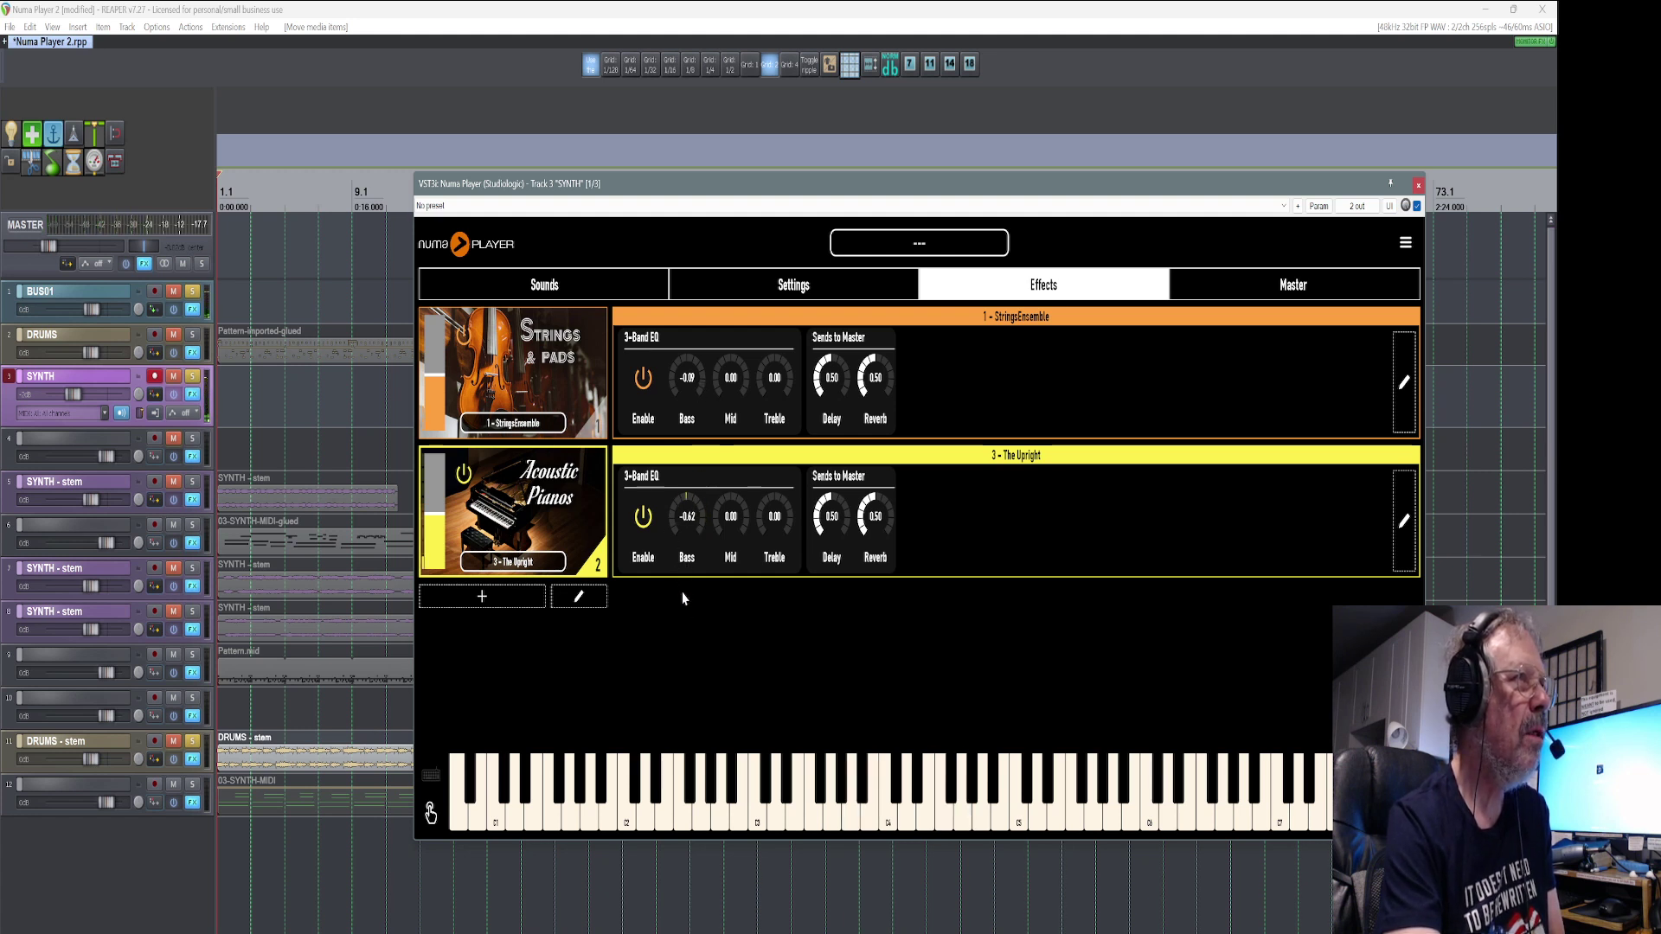
Sweep the StringsEnsemble EQ mid between about 18 and -18, return it to about 0, and set The Upright's mid to -18
drag(716, 405, 726, 324)
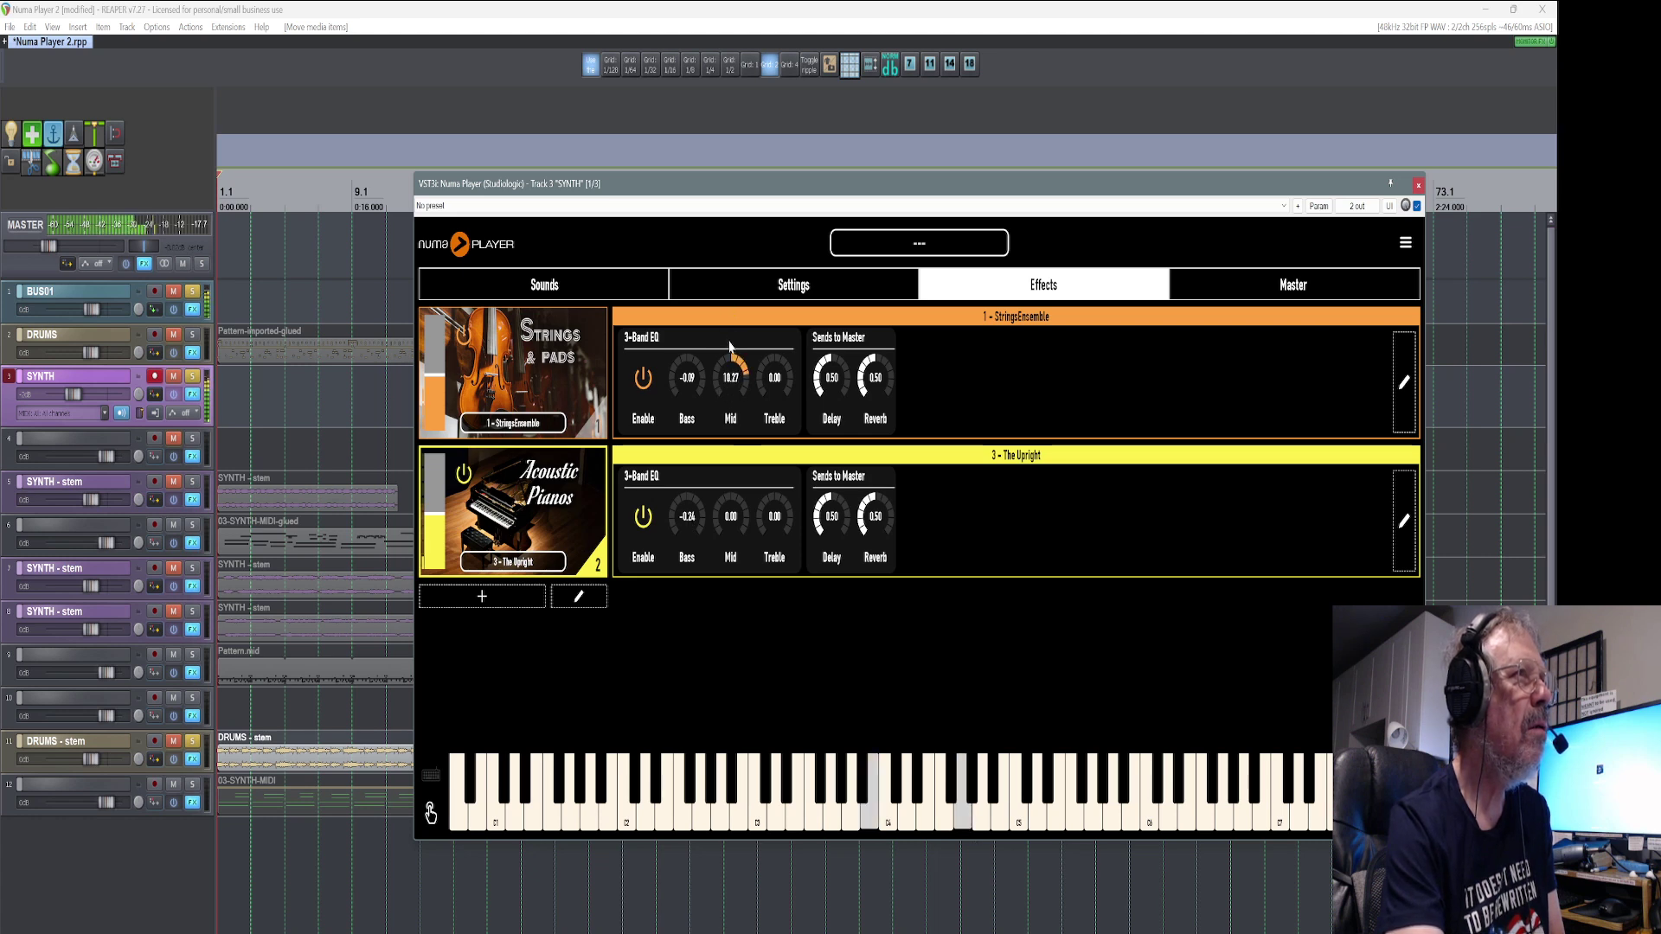
drag(729, 405, 732, 489)
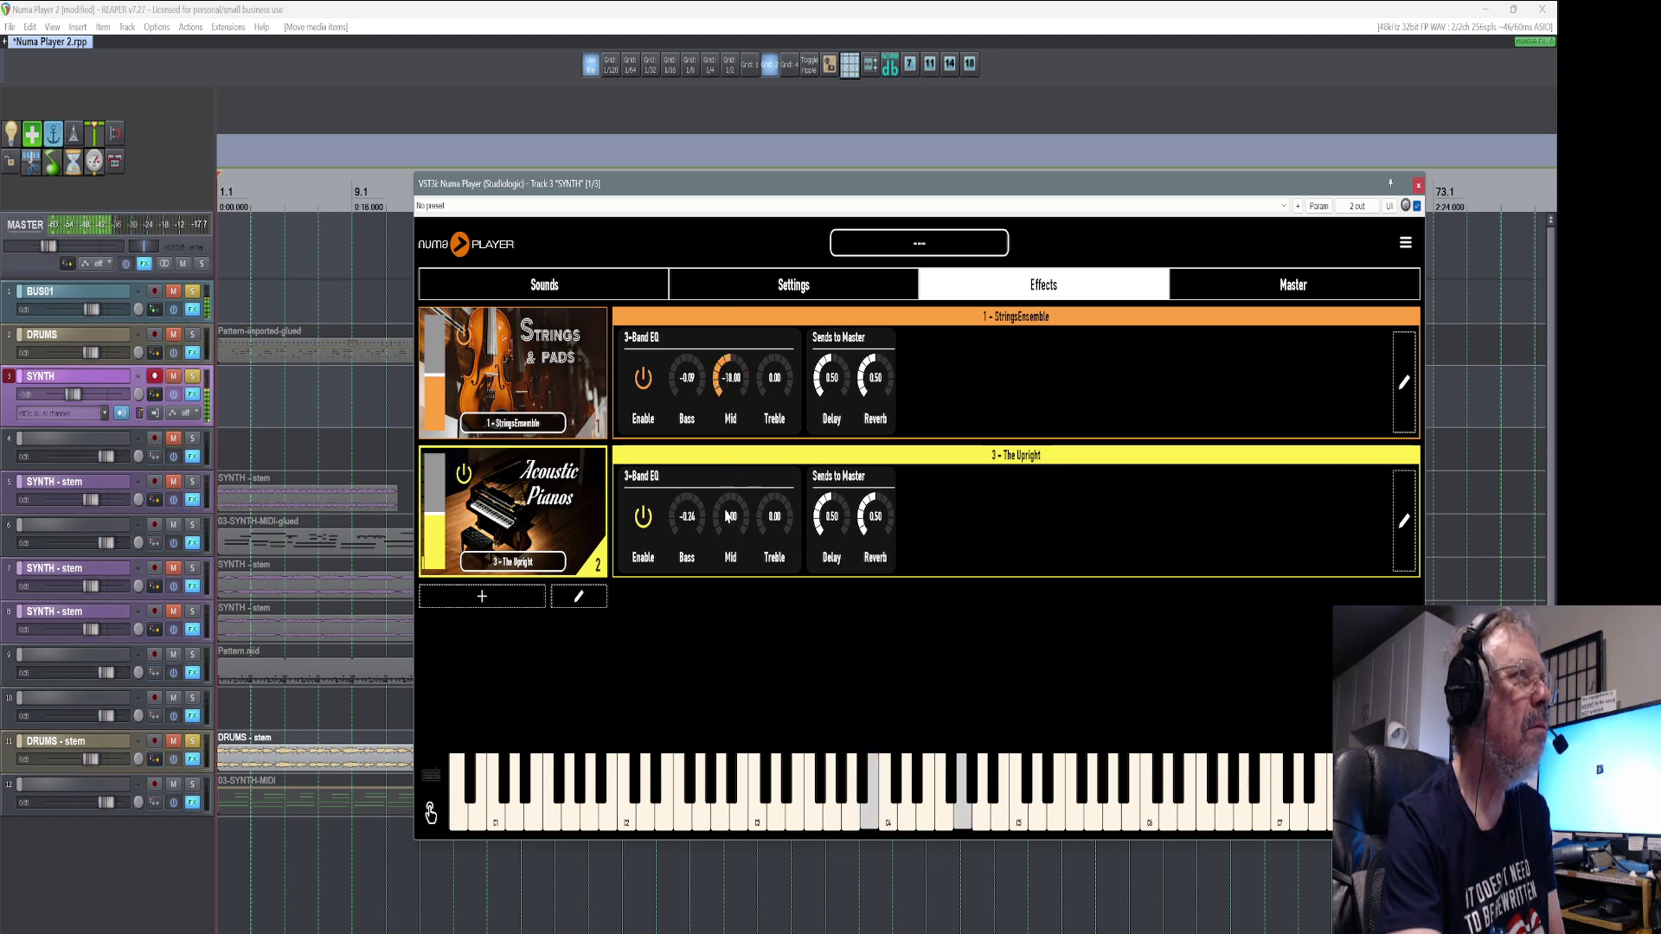
drag(718, 402, 722, 349)
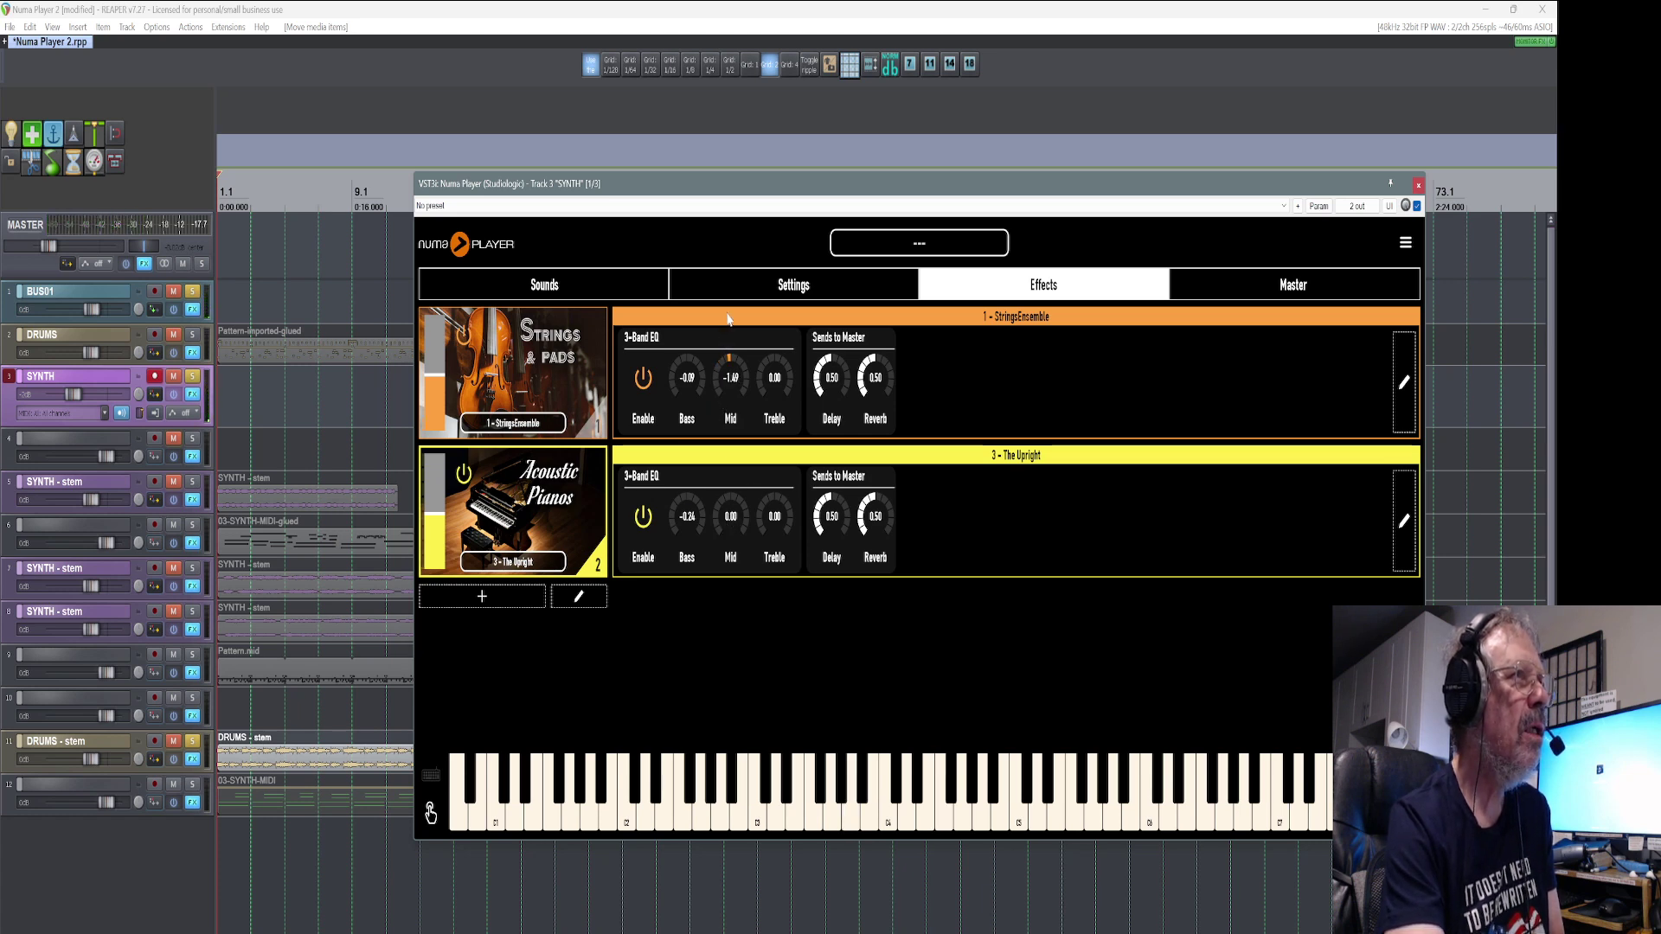
drag(727, 317, 729, 313)
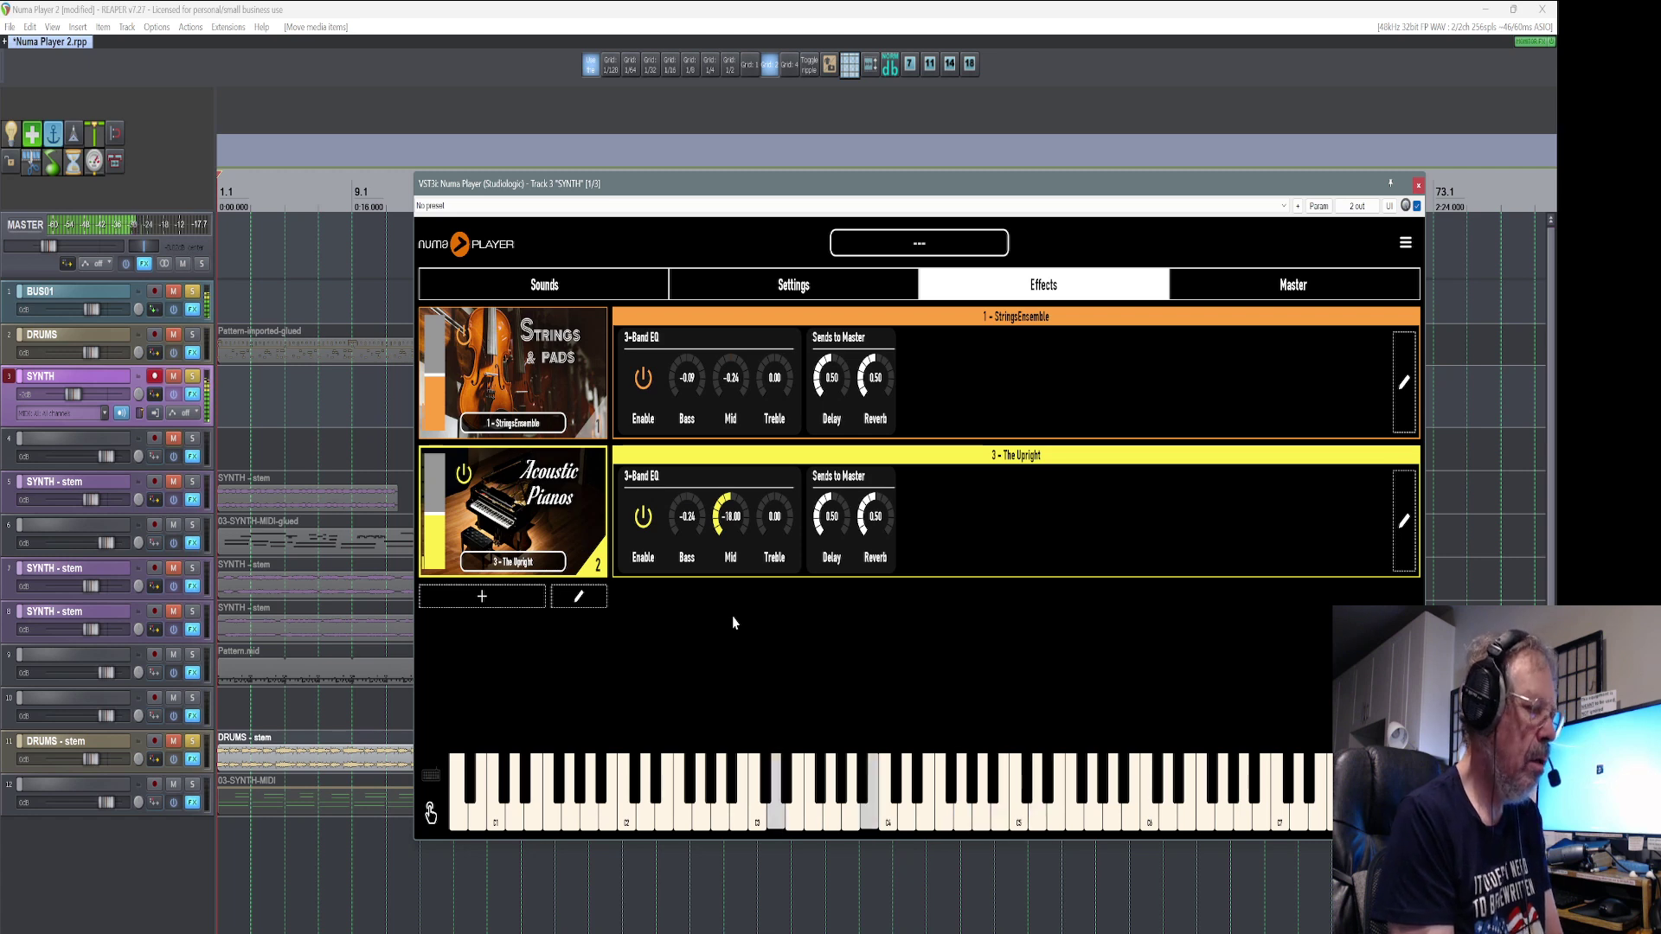
Move the 03-SYNTH-MIDI item from the lowest track to the SYNTH track and play it through the layered zones
drag(336, 809, 324, 432)
key(space)
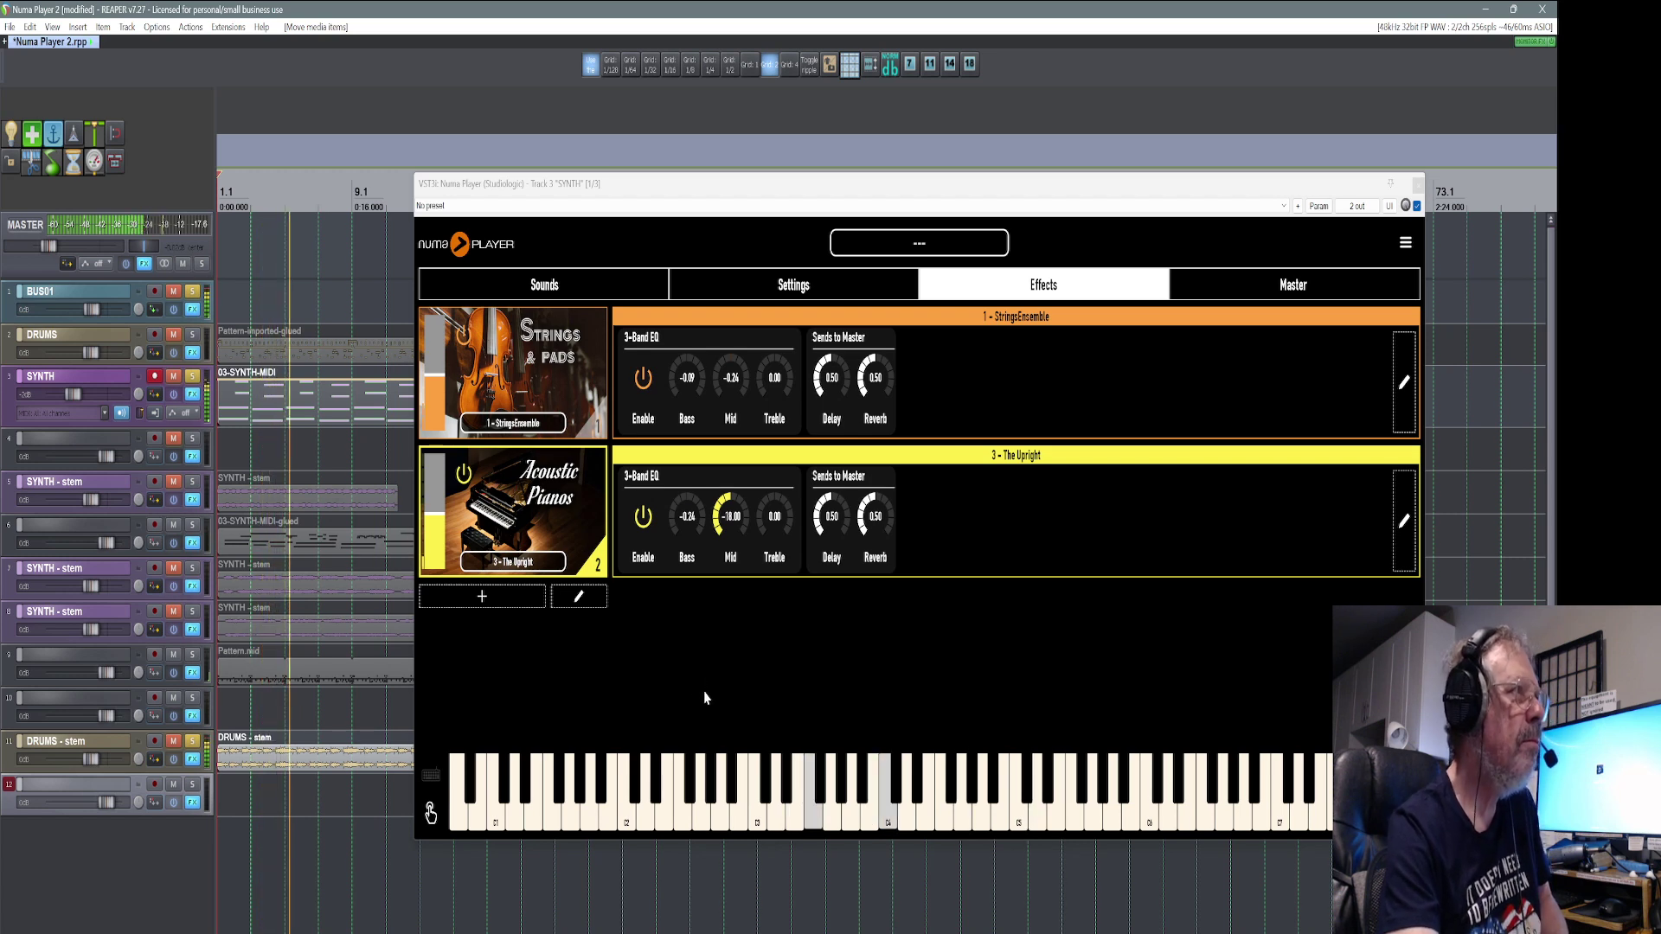
drag(768, 194, 795, 216)
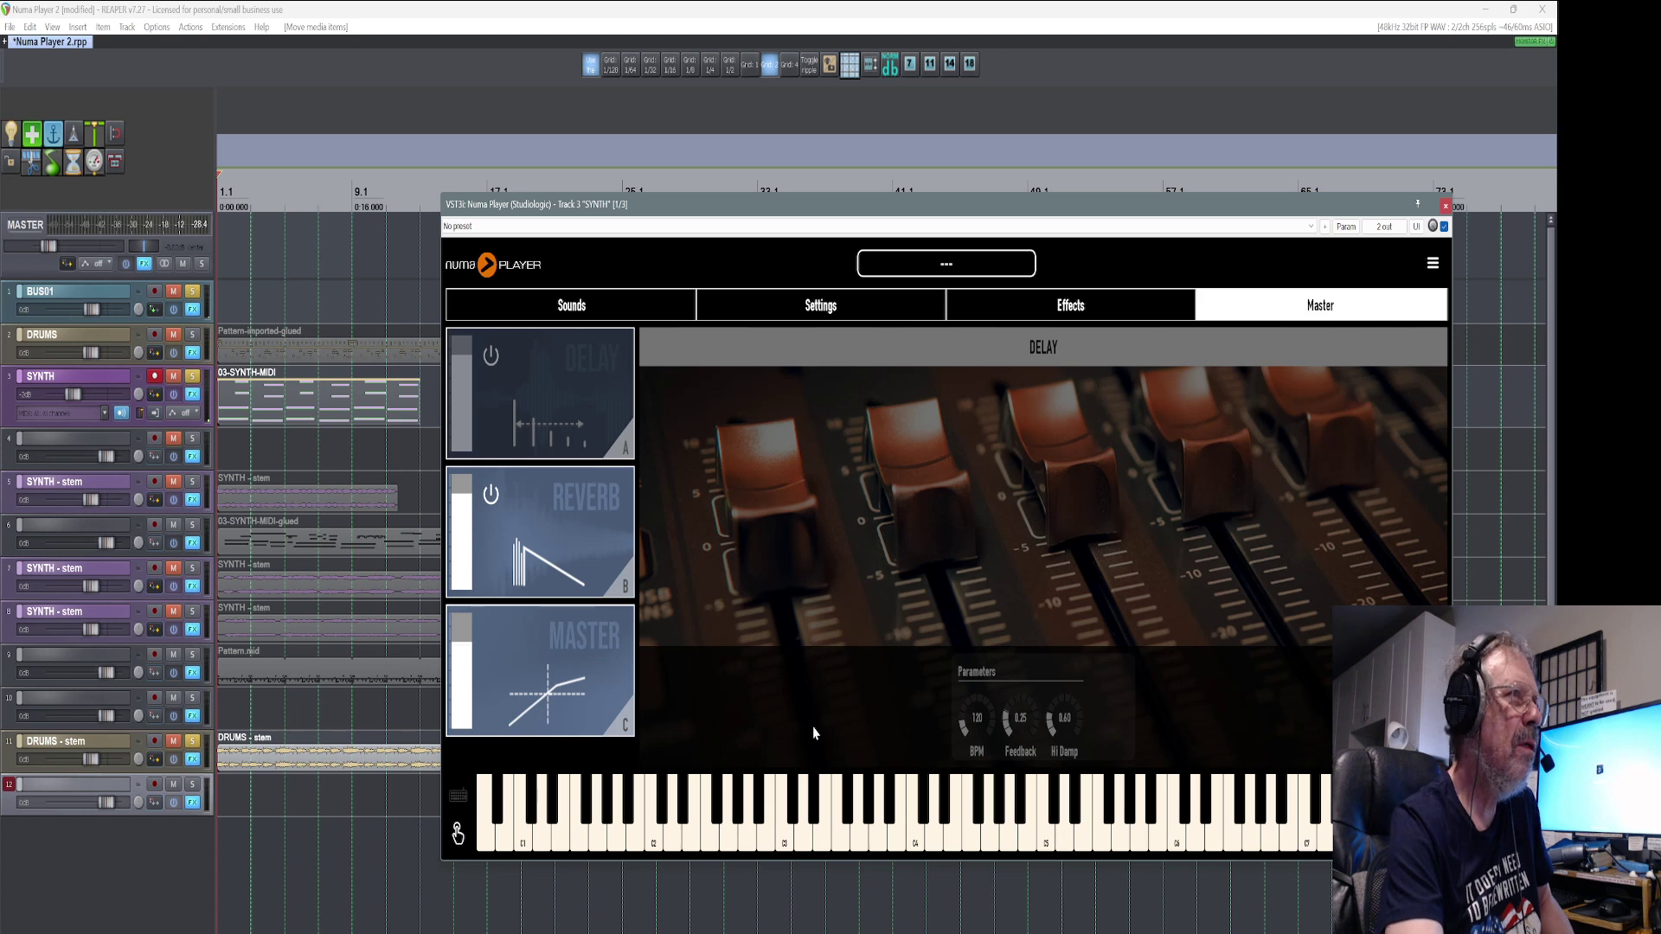
Turn on the master delay, turn off the master reverb and play the arrangement
click(489, 354)
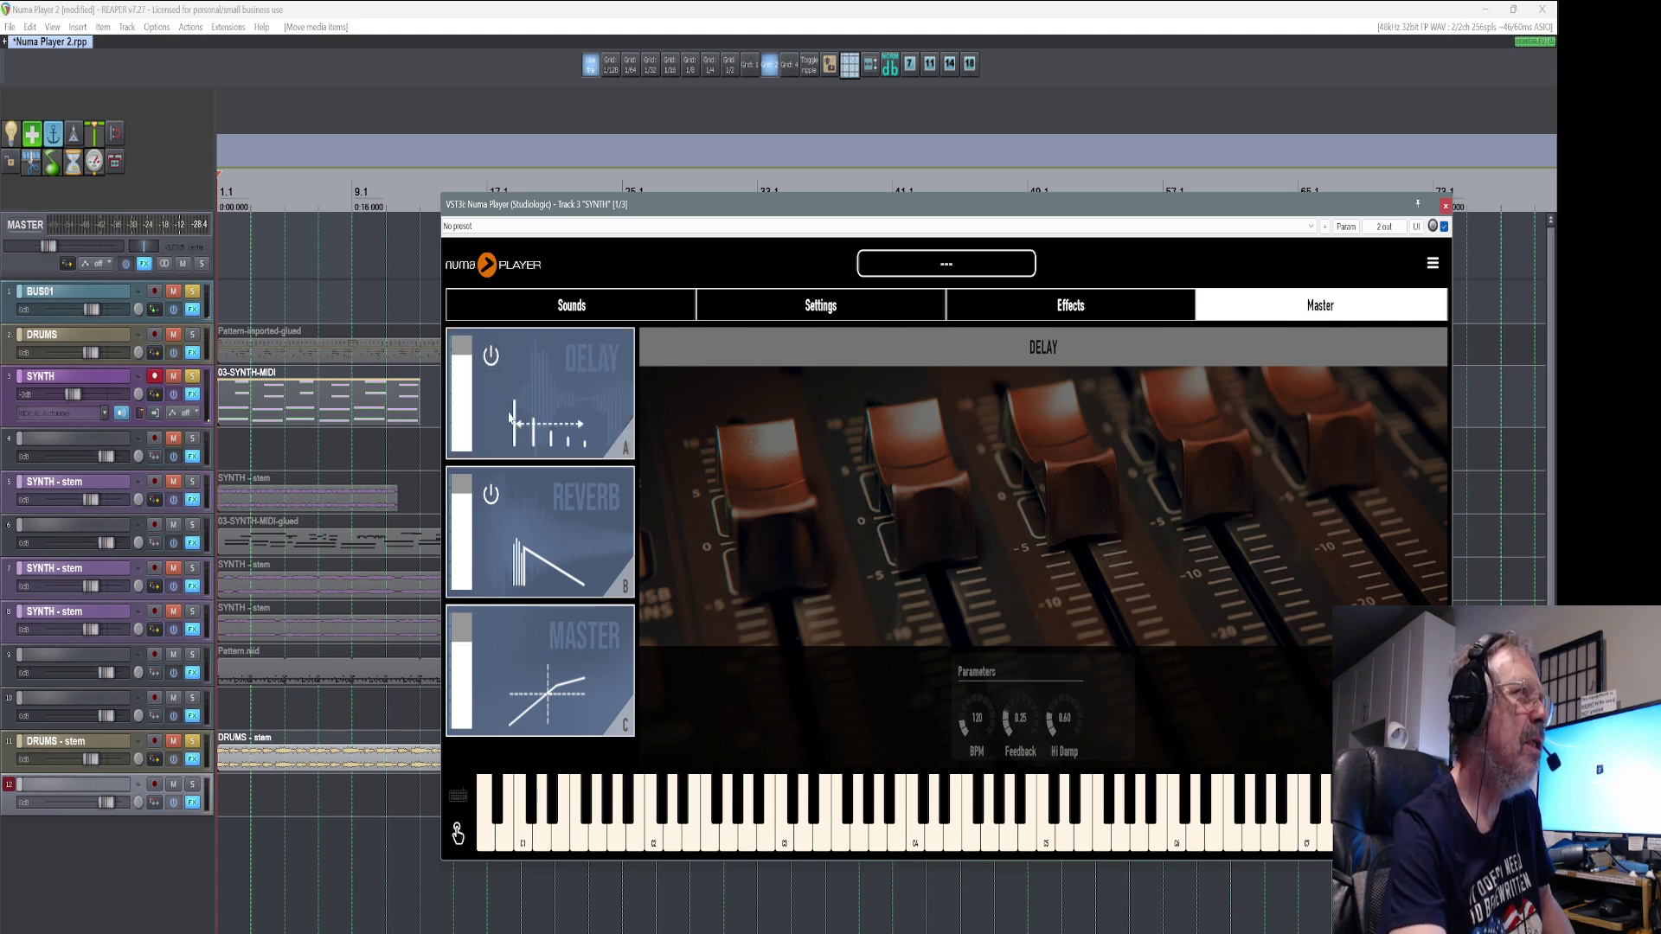
click(490, 496)
key(space)
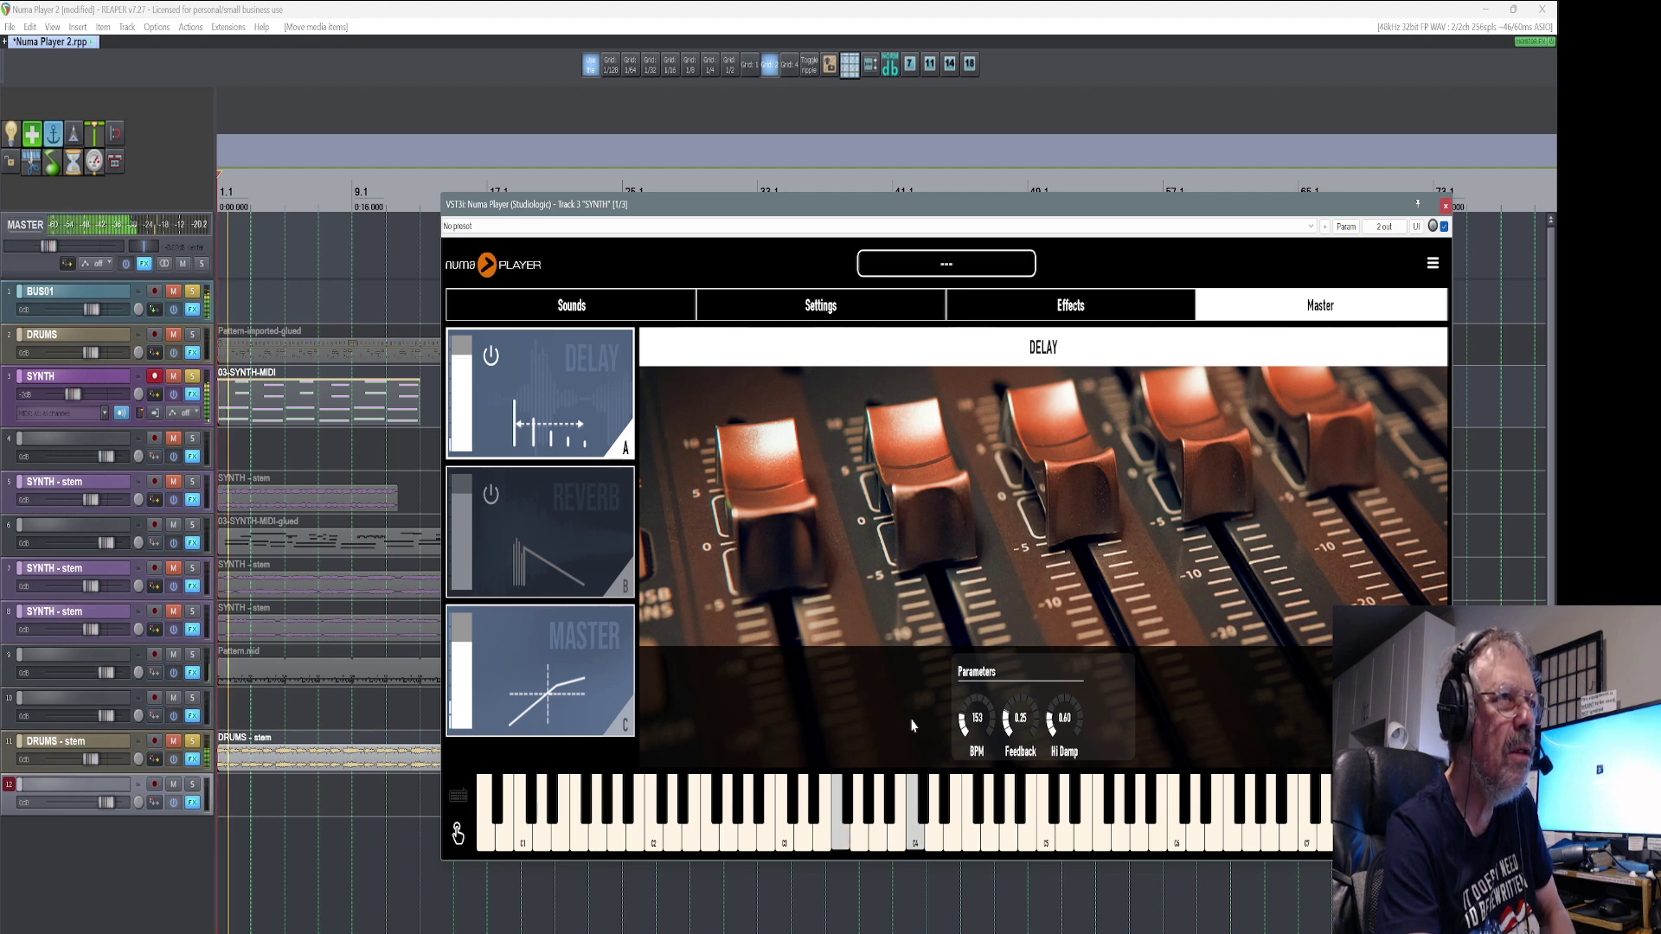
Try different master delay settings during playback, setting it to 120 BPM with feedback 0.35 and adjusting its hi damp
drag(954, 725, 959, 626)
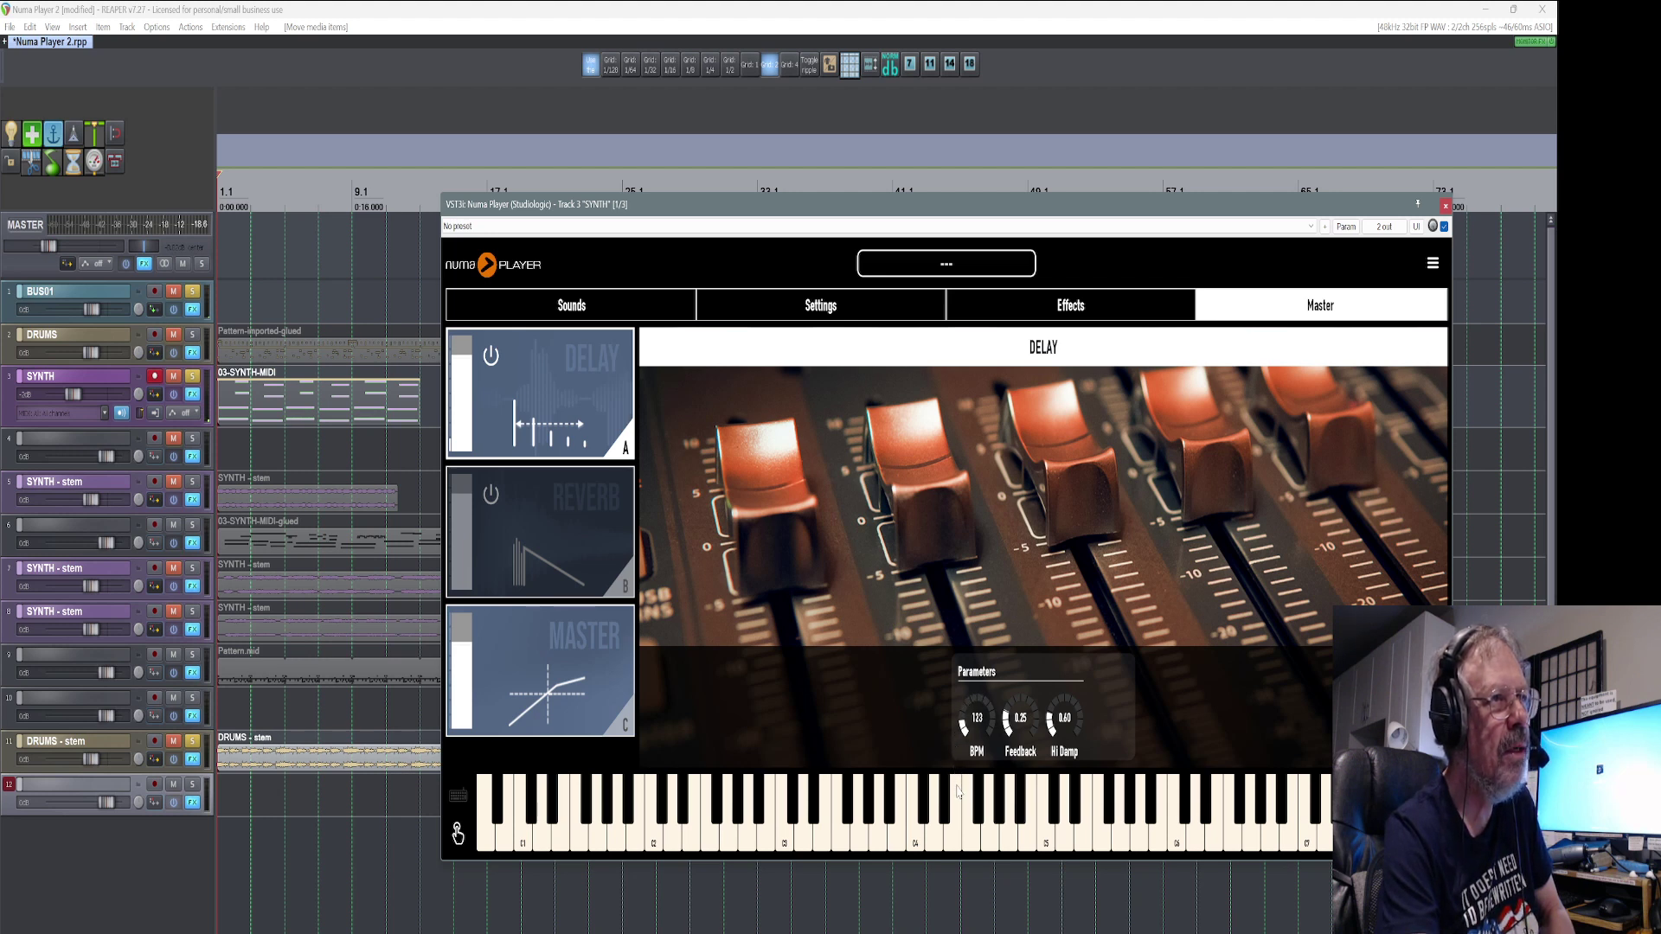
key(space)
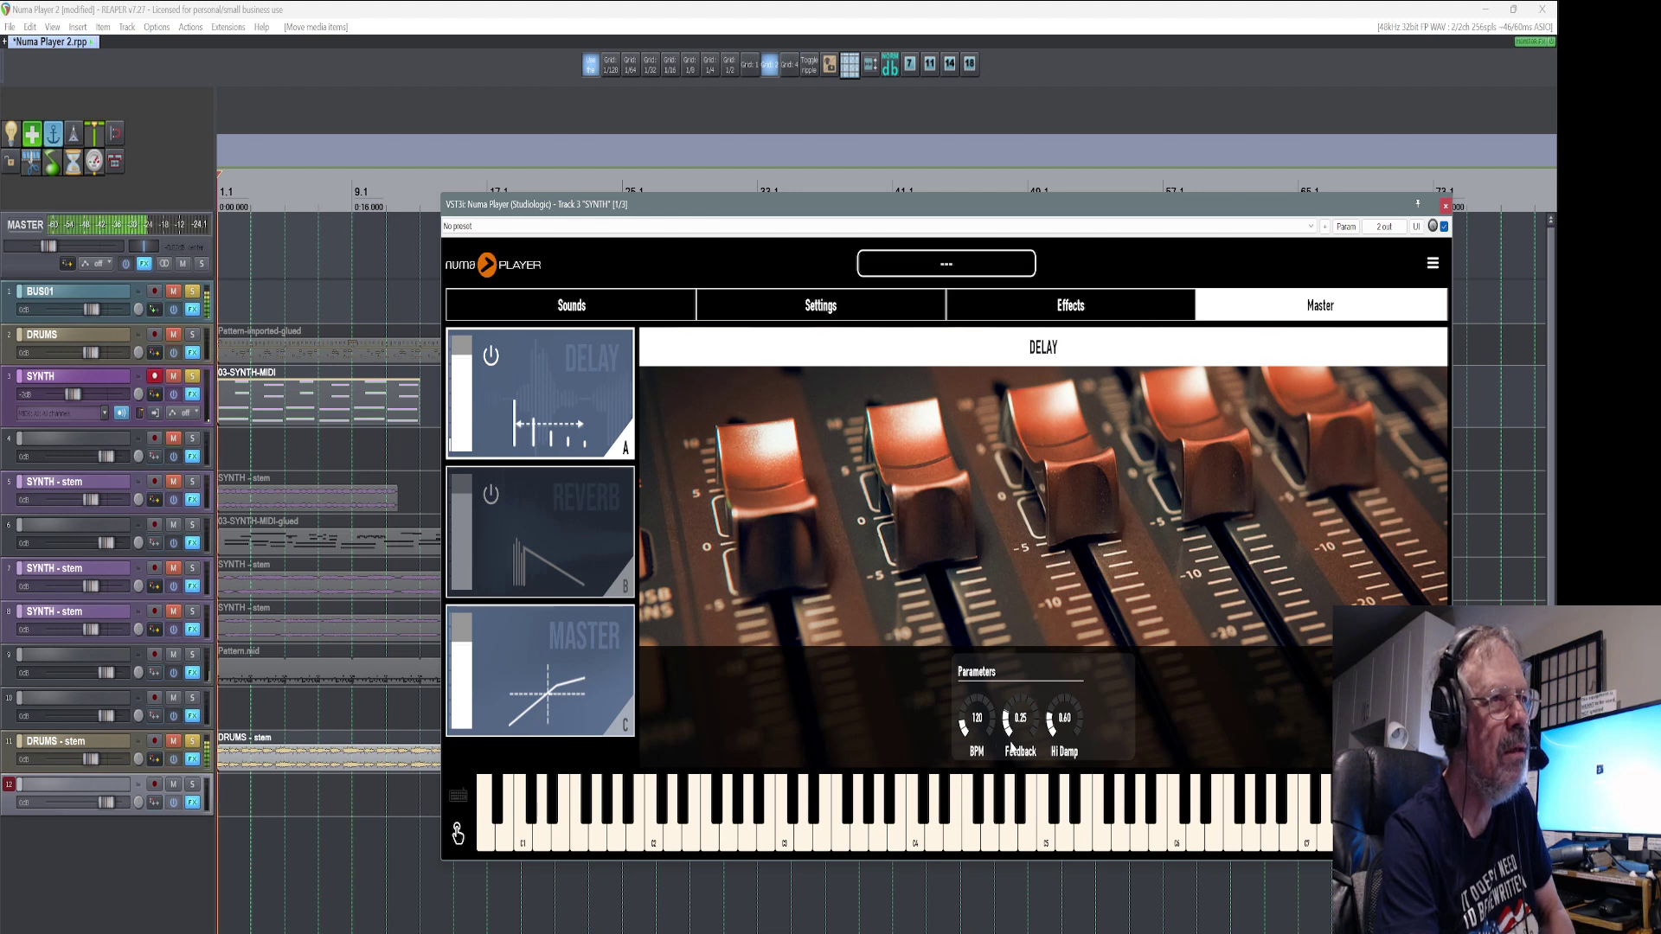
drag(1012, 742, 1008, 666)
drag(1053, 729, 1060, 674)
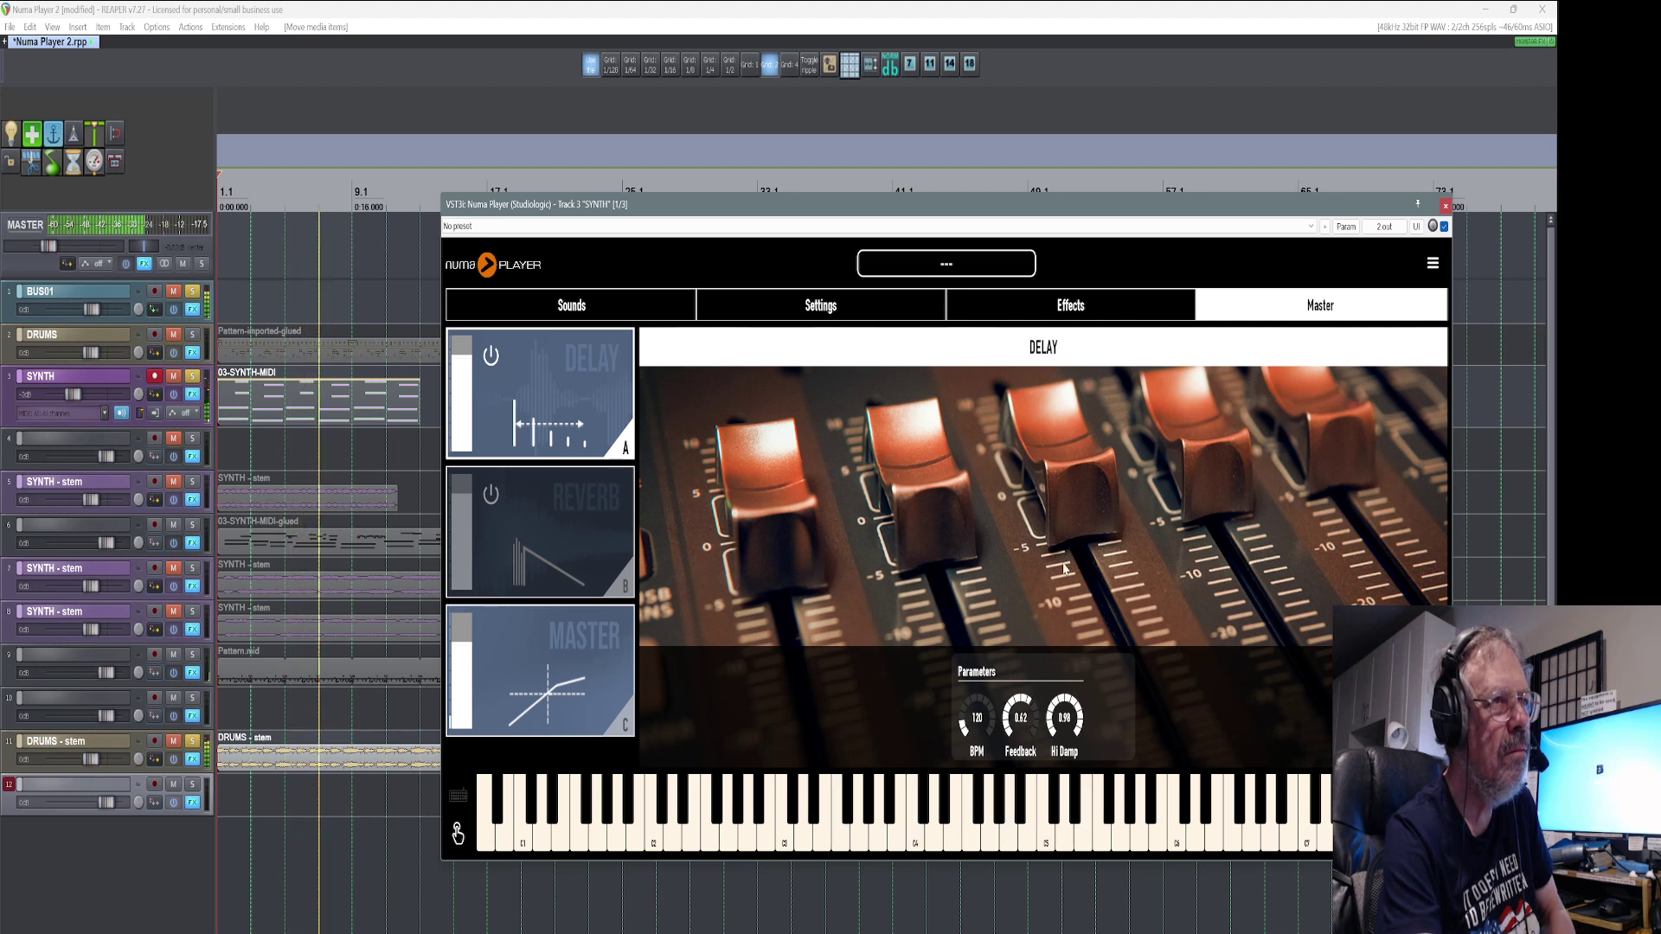
drag(1065, 568, 1064, 830)
drag(1023, 702, 1018, 736)
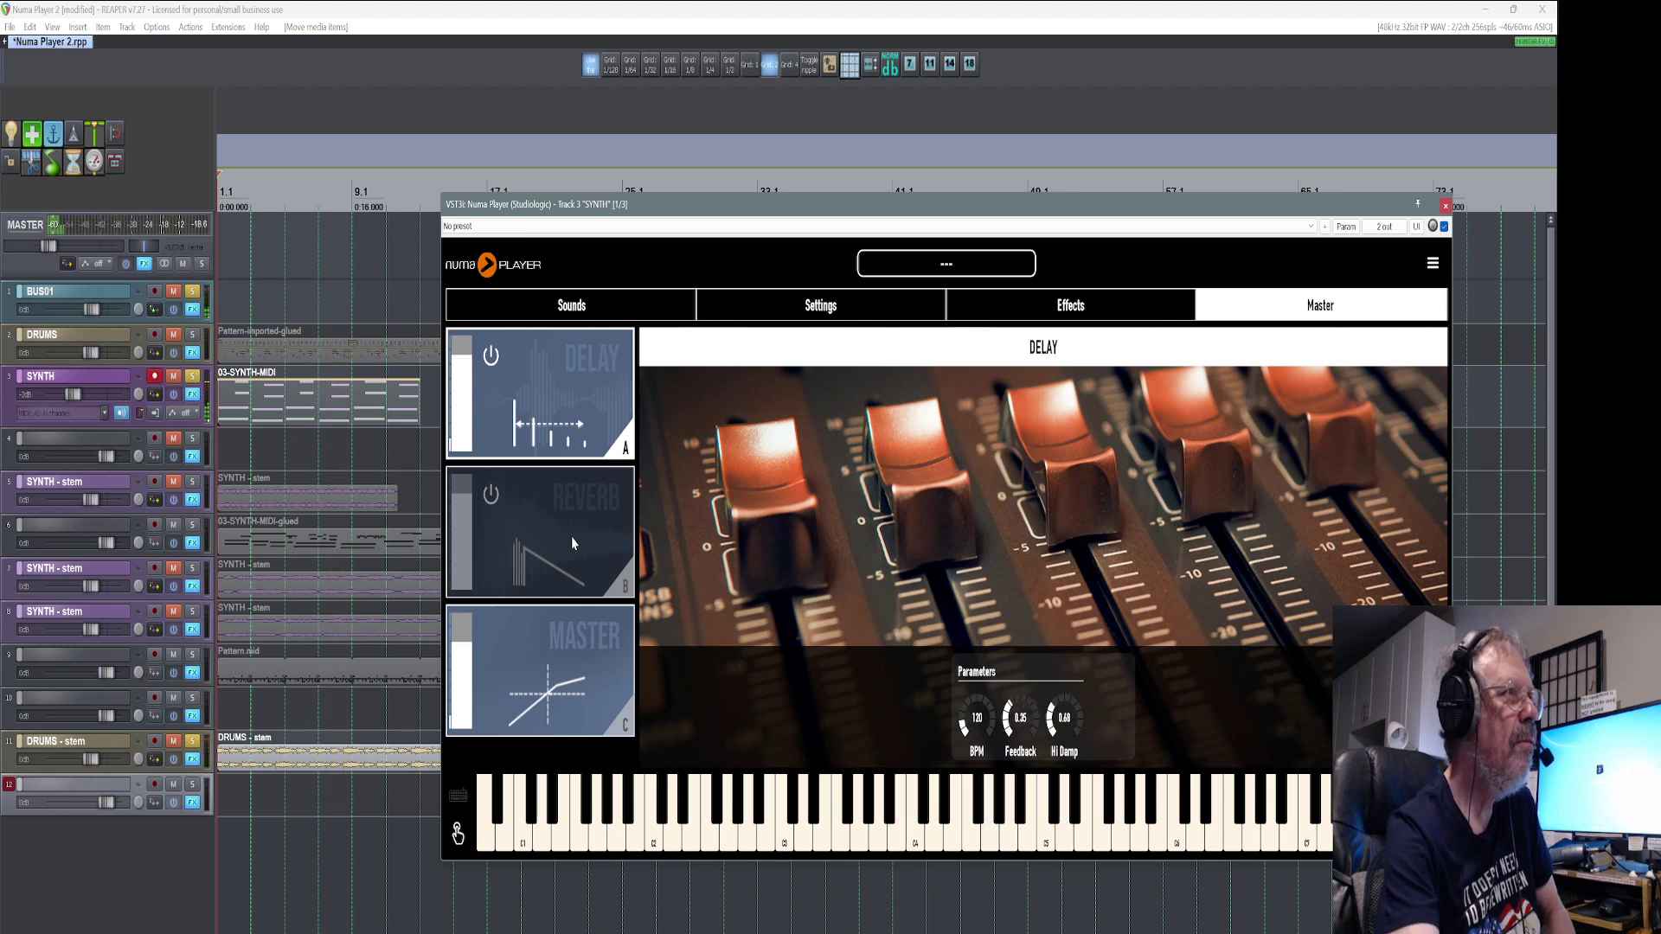
Switch the master effects from delay to reverb, and set the reverb's room size to 1.00, width to 1.00 and hi damp to 0.34
click(490, 493)
click(491, 493)
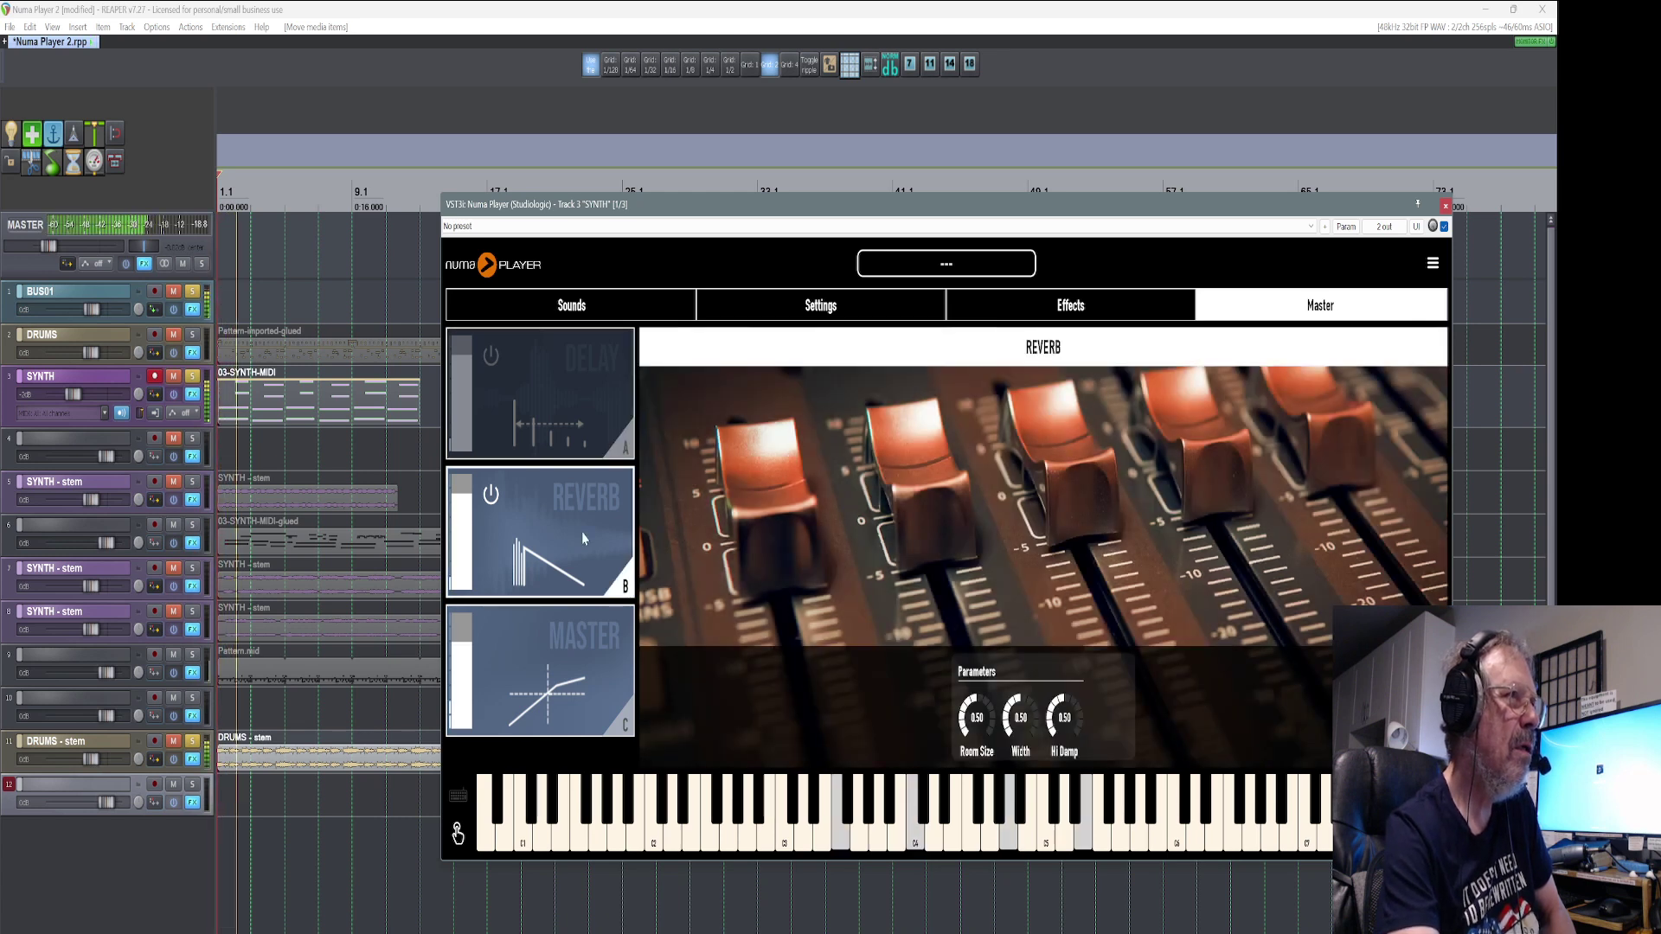
drag(1020, 717, 1020, 656)
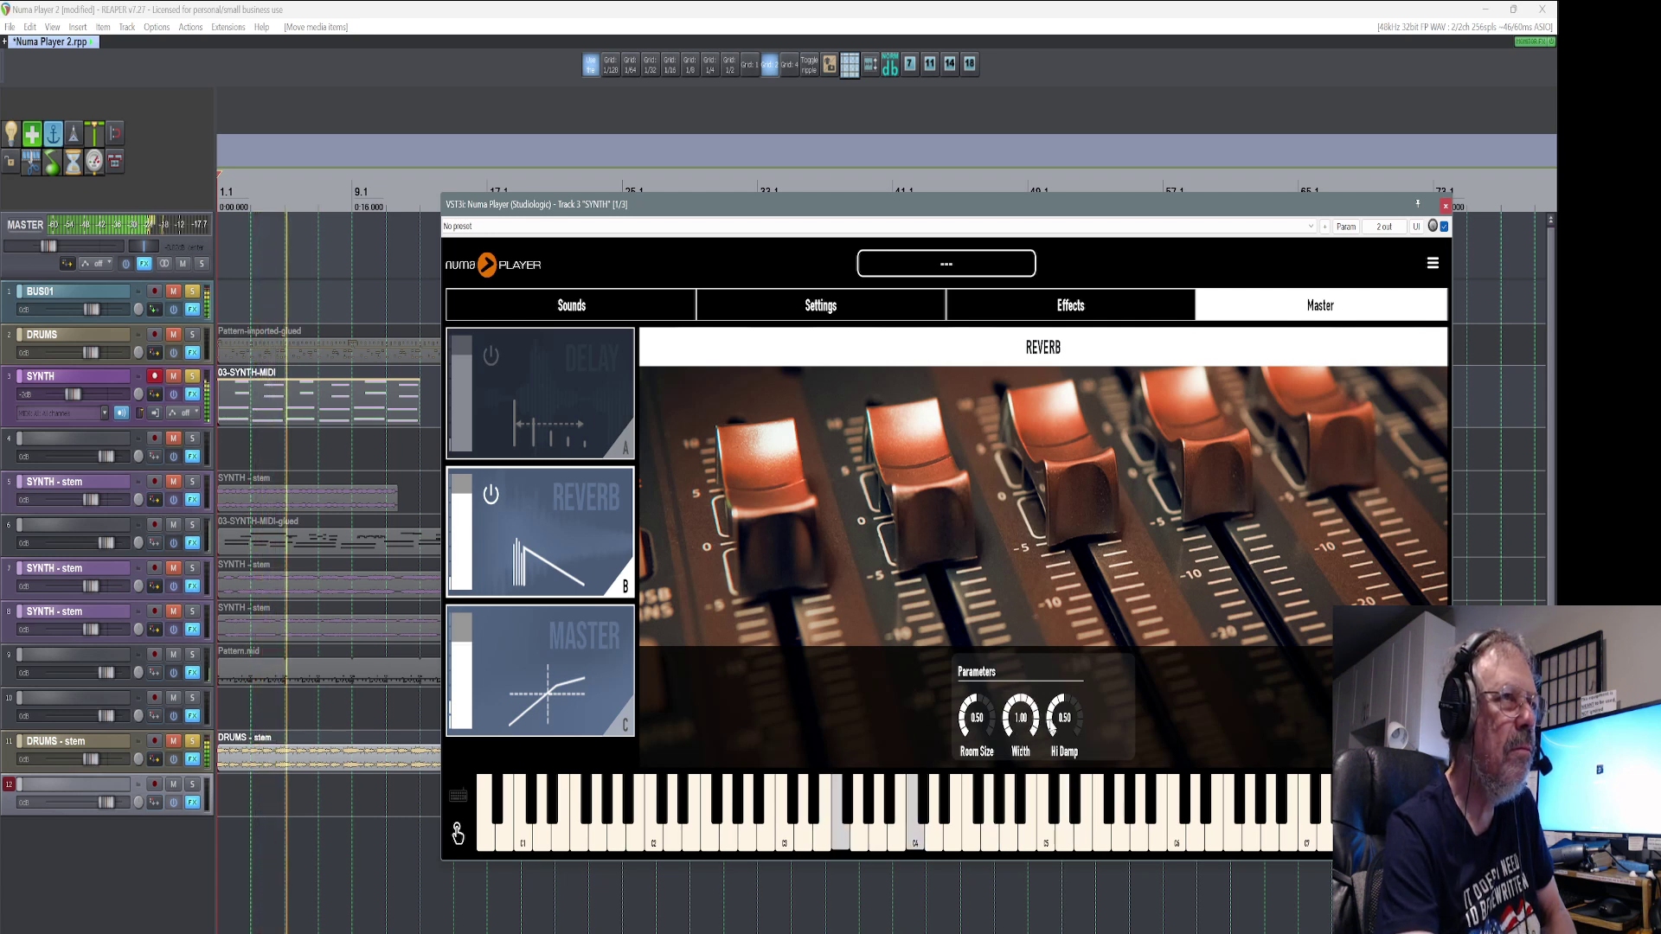
drag(1057, 719, 1056, 763)
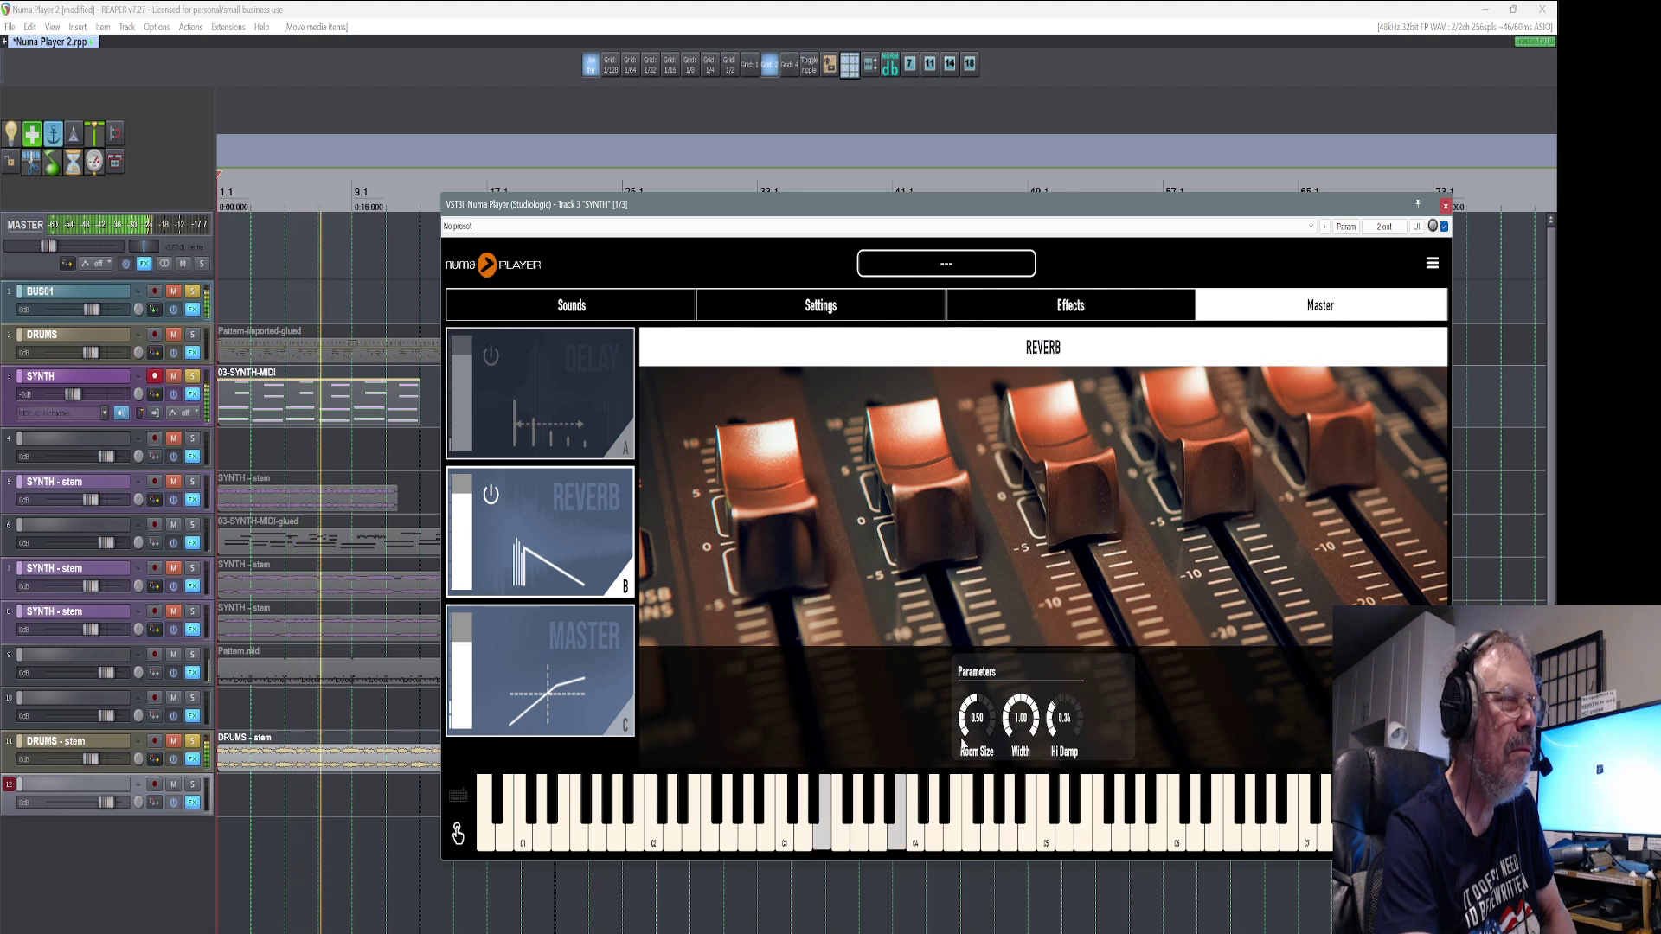
mouse_move(965, 711)
mouse_down()
mouse_move(966, 763)
mouse_move(973, 695)
mouse_up()
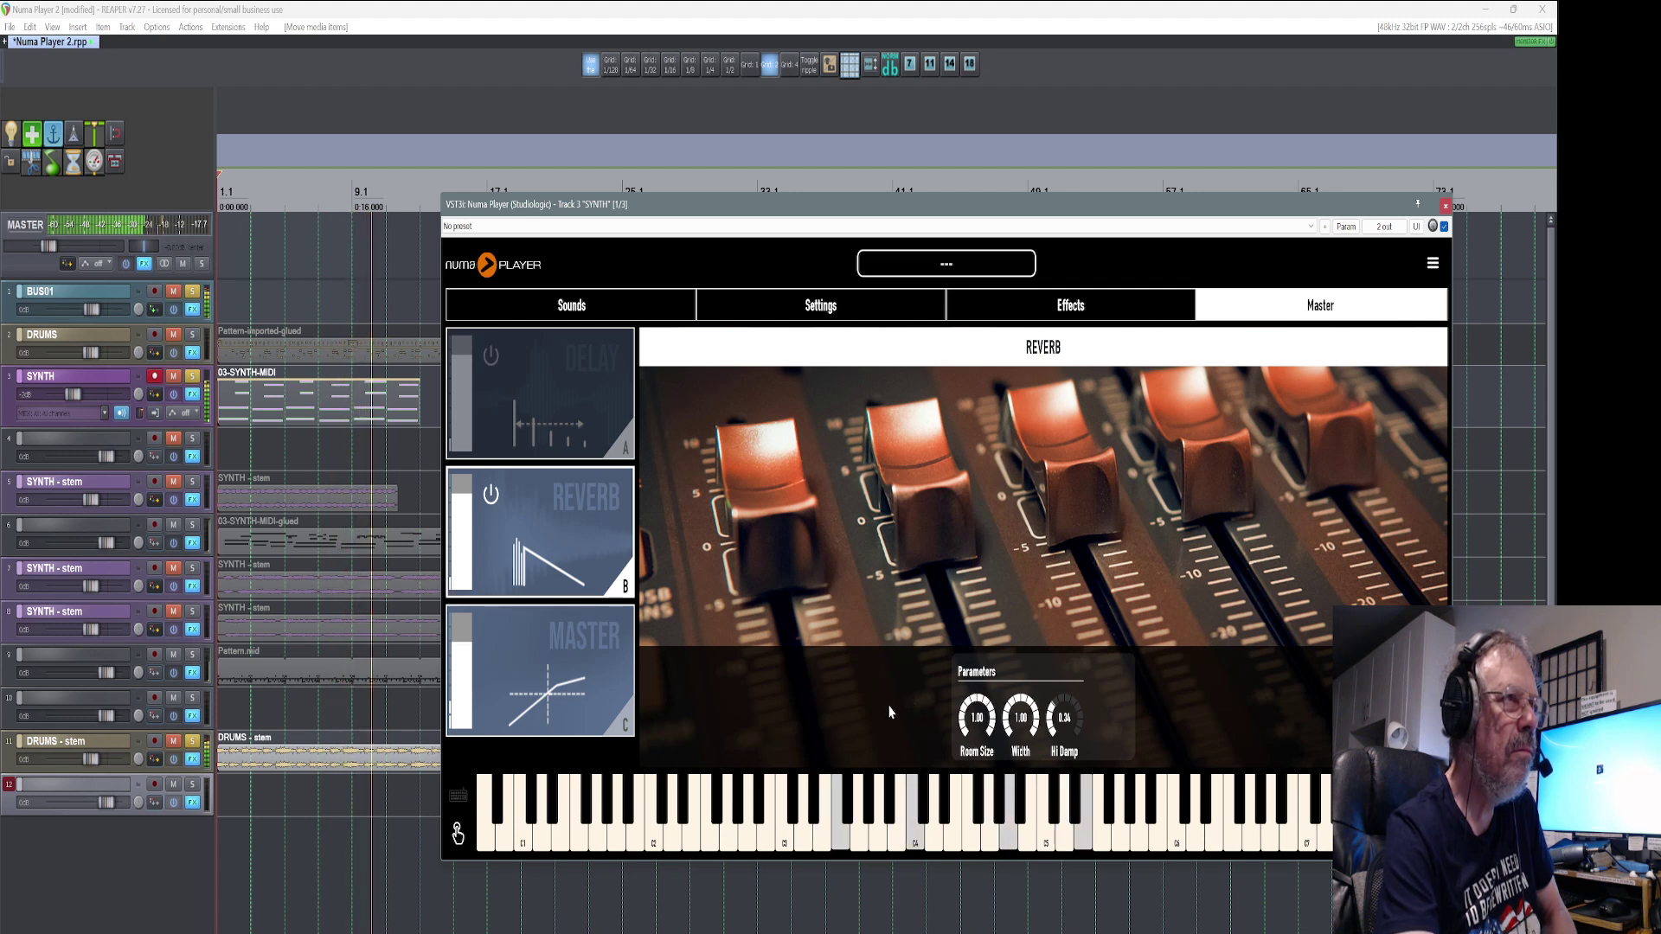